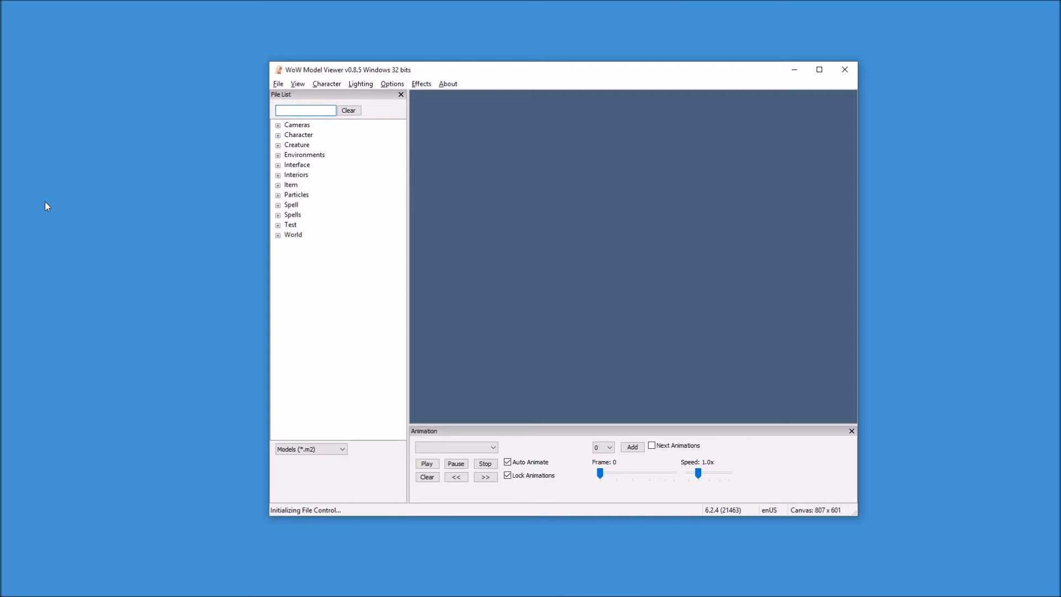
Step: Filter the file list by "voidwalker", load voidwalker.m2 and view it from an angle
click(305, 109)
text(voidwalker)
key(Return)
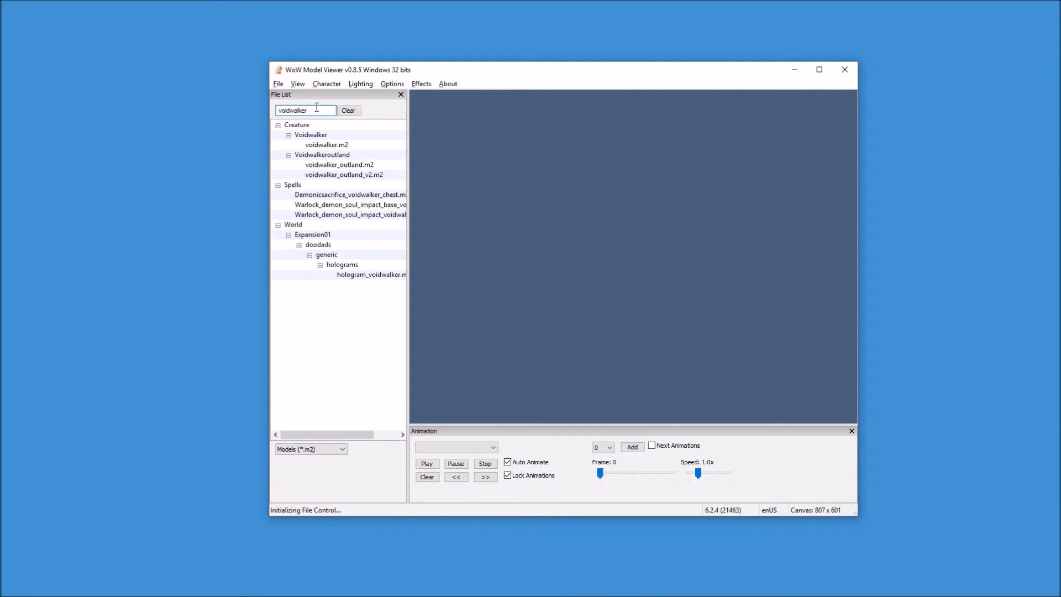
click(339, 144)
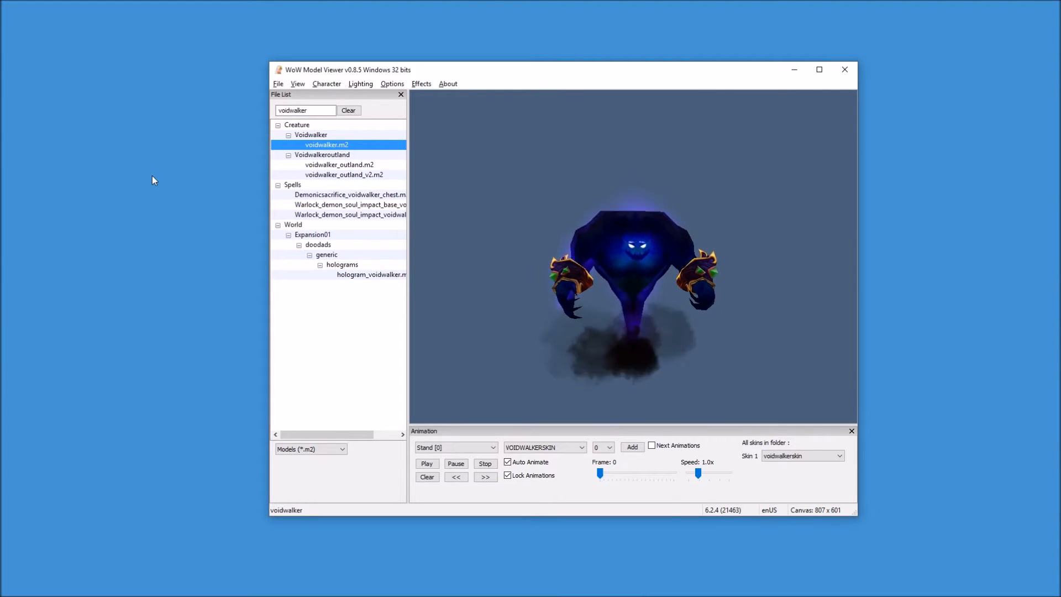
drag(652, 262, 685, 264)
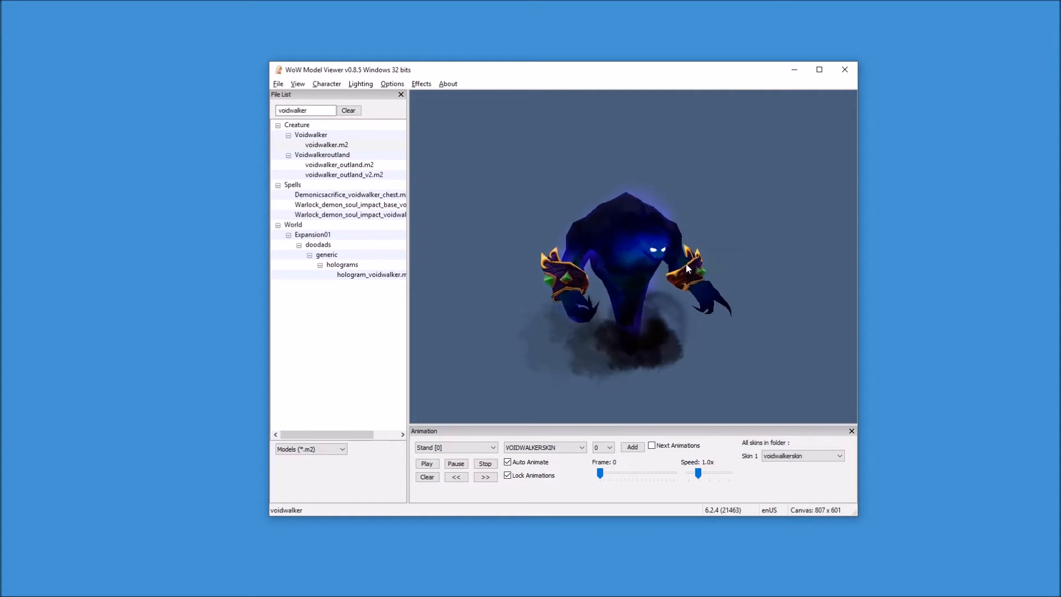
Step: Filter the file list by "drakonid" and load the netherdrakonid.m2 creature model
double_click(317, 108)
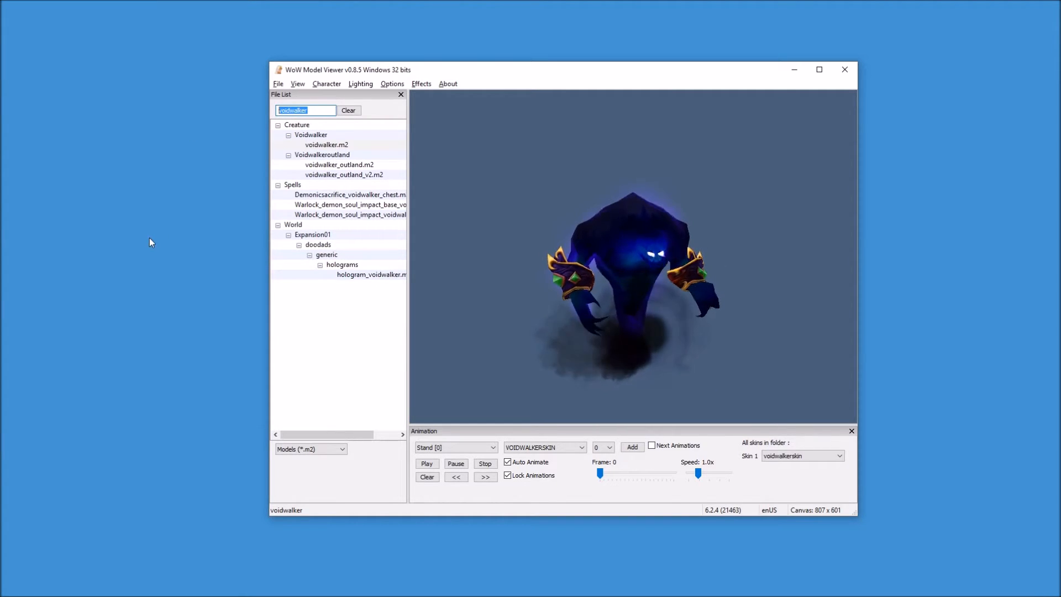
text(dr)
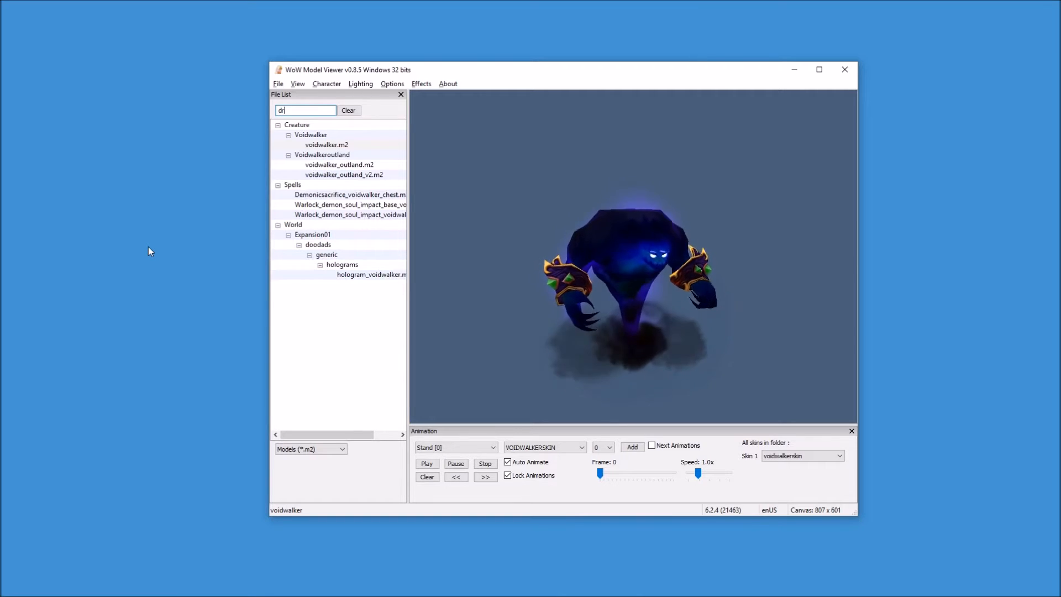
text(akonid)
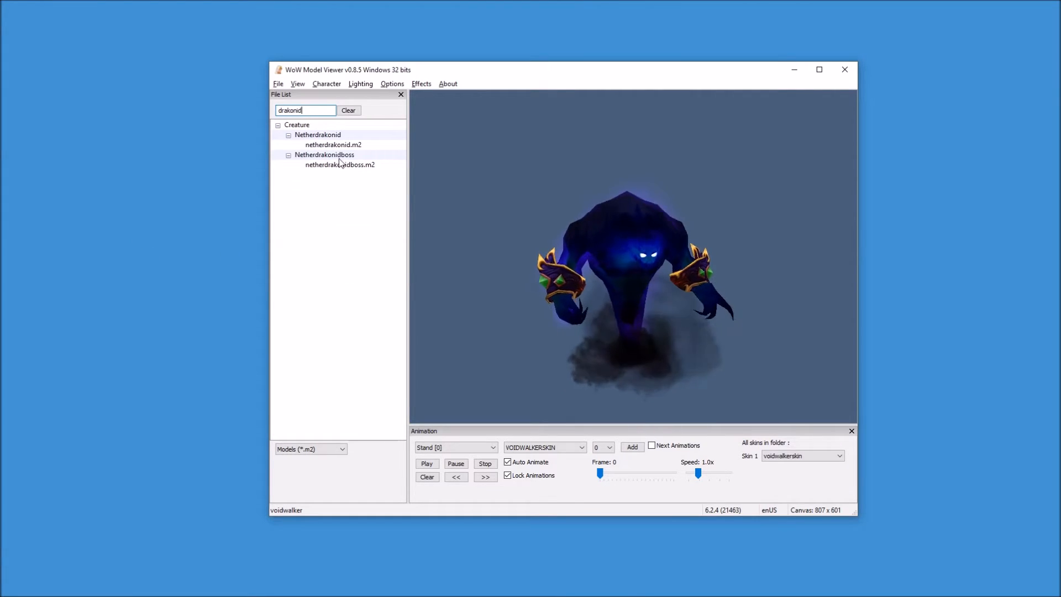
click(343, 144)
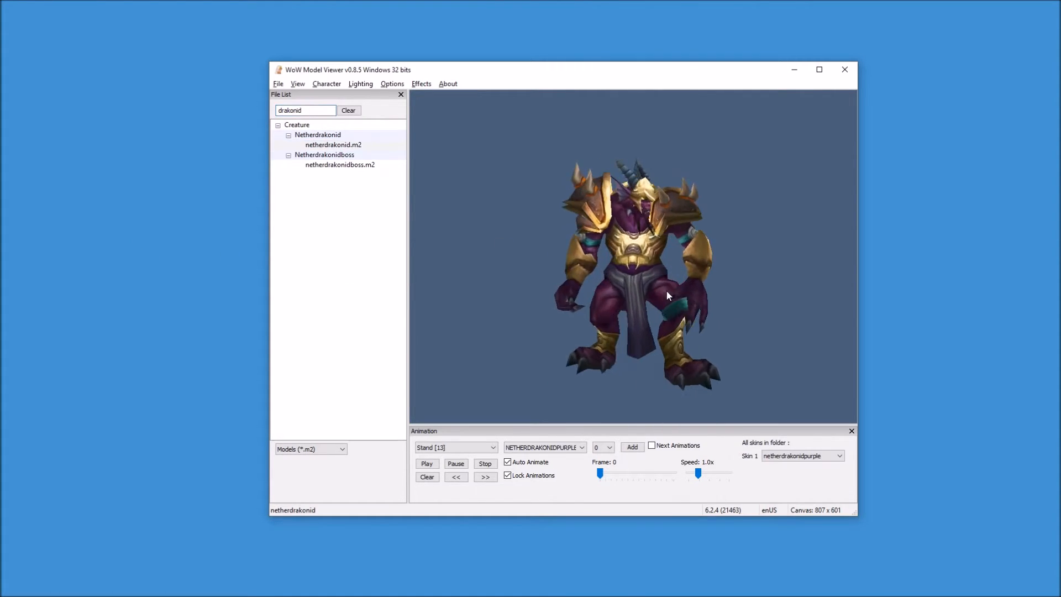
Step: Filter the file list by "dragonfootsoldier" and load the first matching model
double_click(315, 109)
text(dragonfootsoldier)
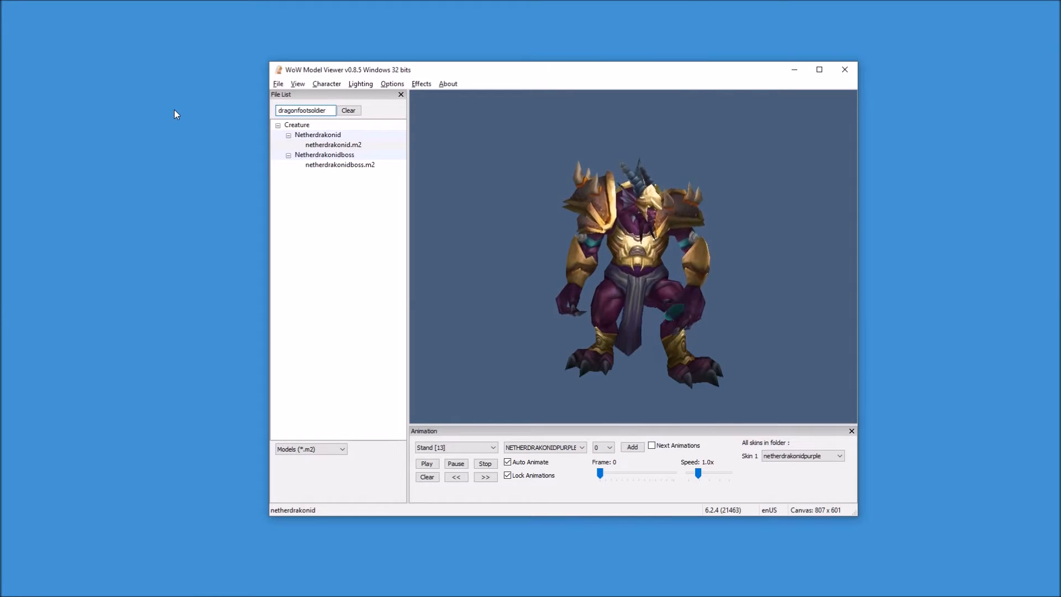
key(Return)
click(337, 144)
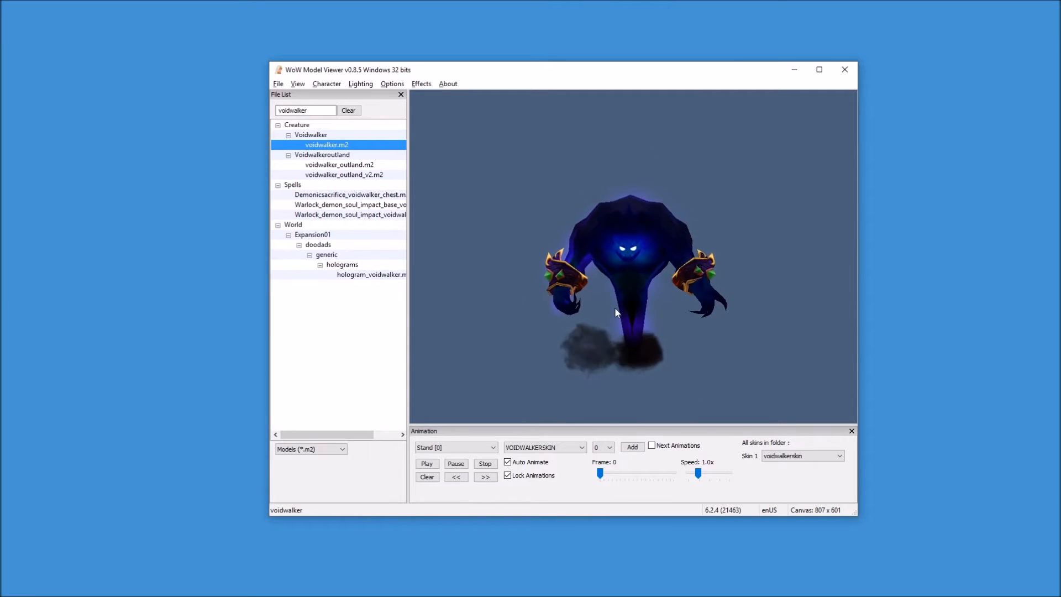
Step: Try the smokebase skin on the voidwalker model and switch it to the smoke01 skin
click(558, 447)
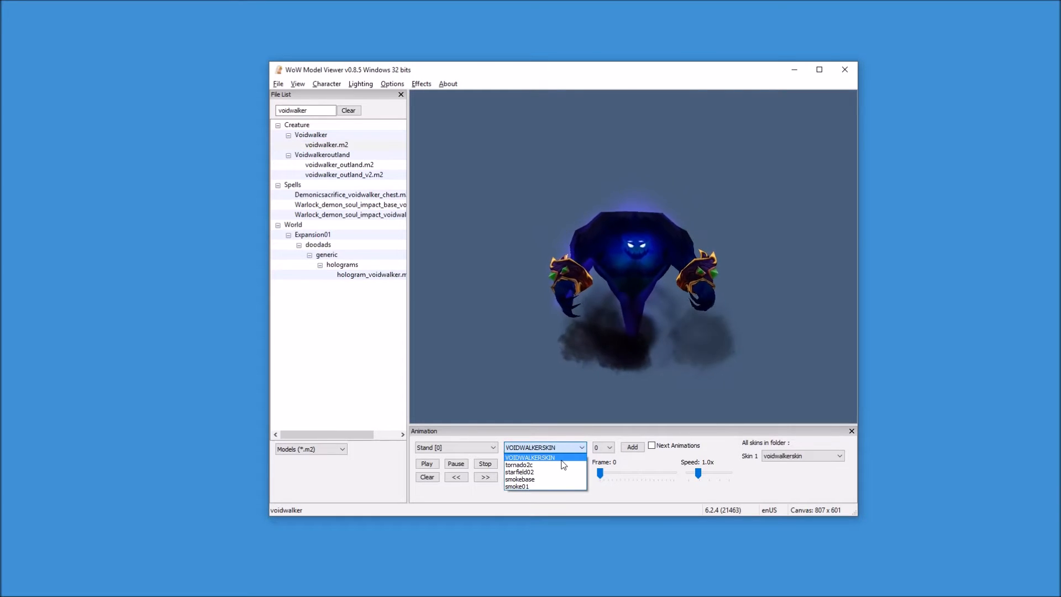
click(549, 479)
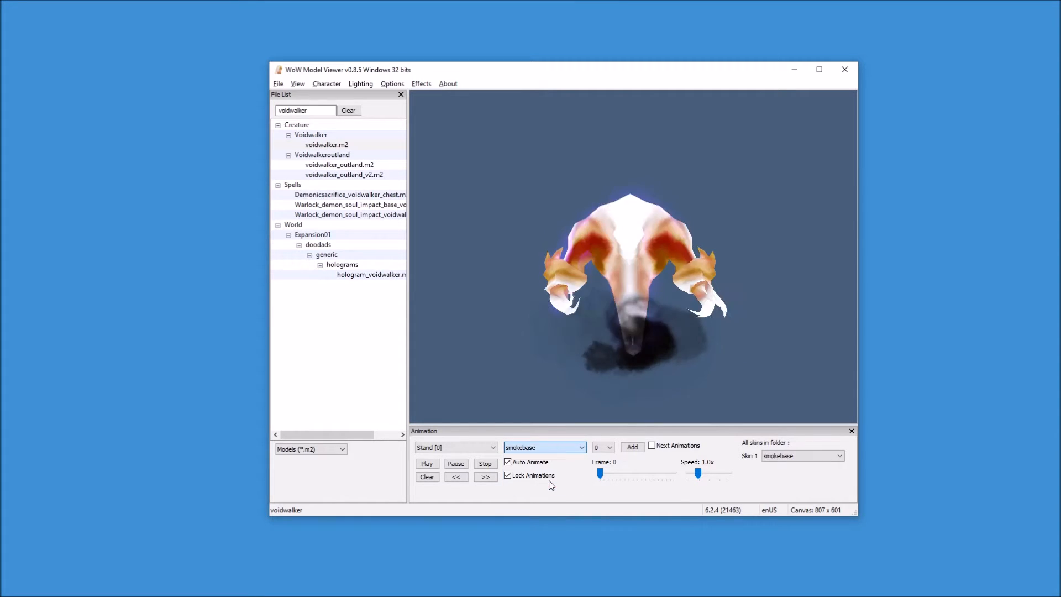
click(552, 446)
click(541, 486)
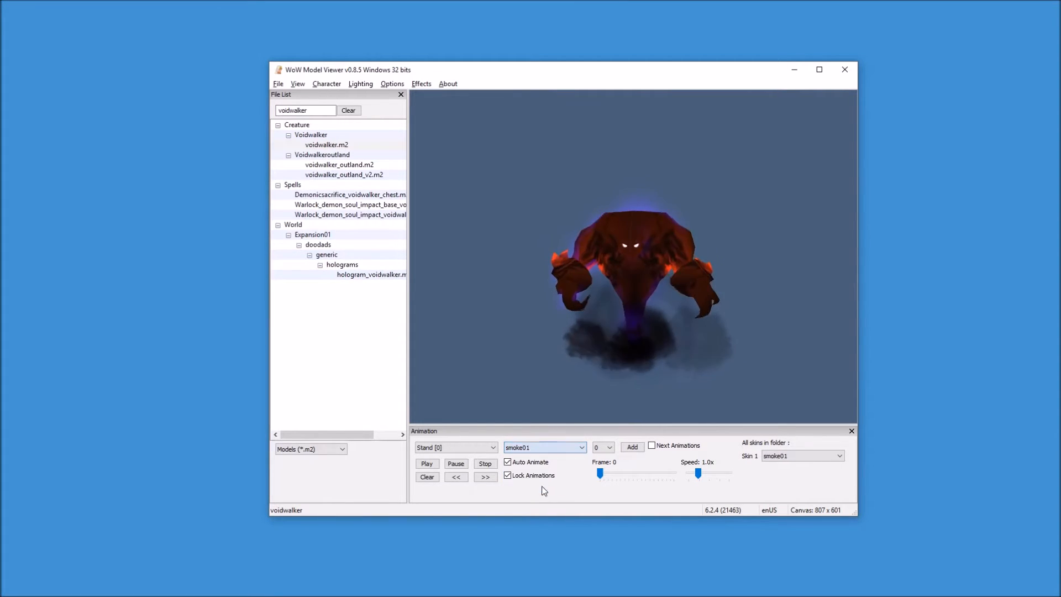
Step: Filter the file list by "doomguard" and load the doomguard.m2 creature model
click(320, 111)
double_click(321, 111)
text(doomguard)
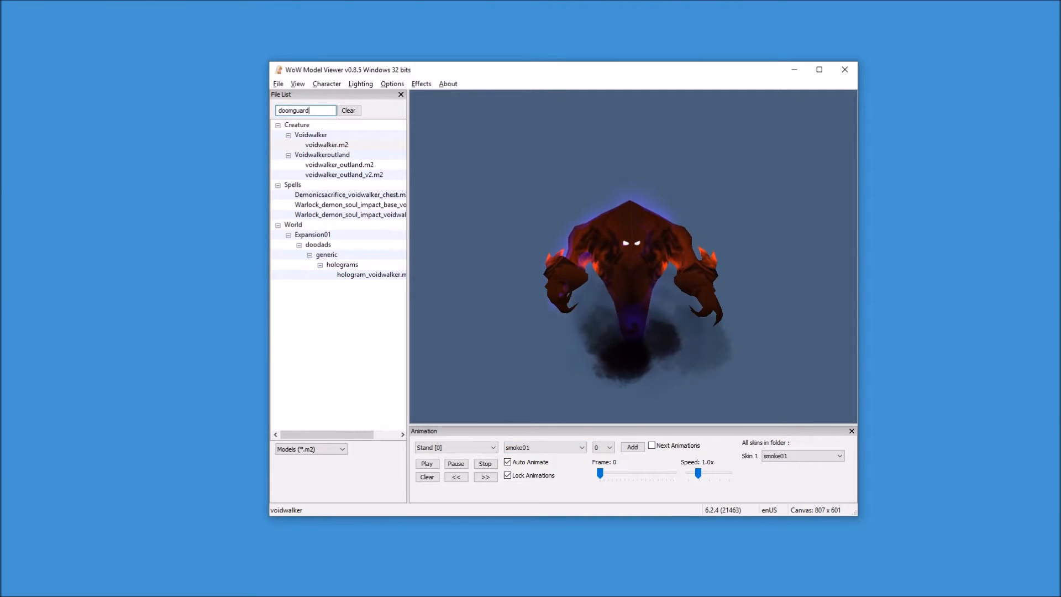
key(Return)
click(328, 145)
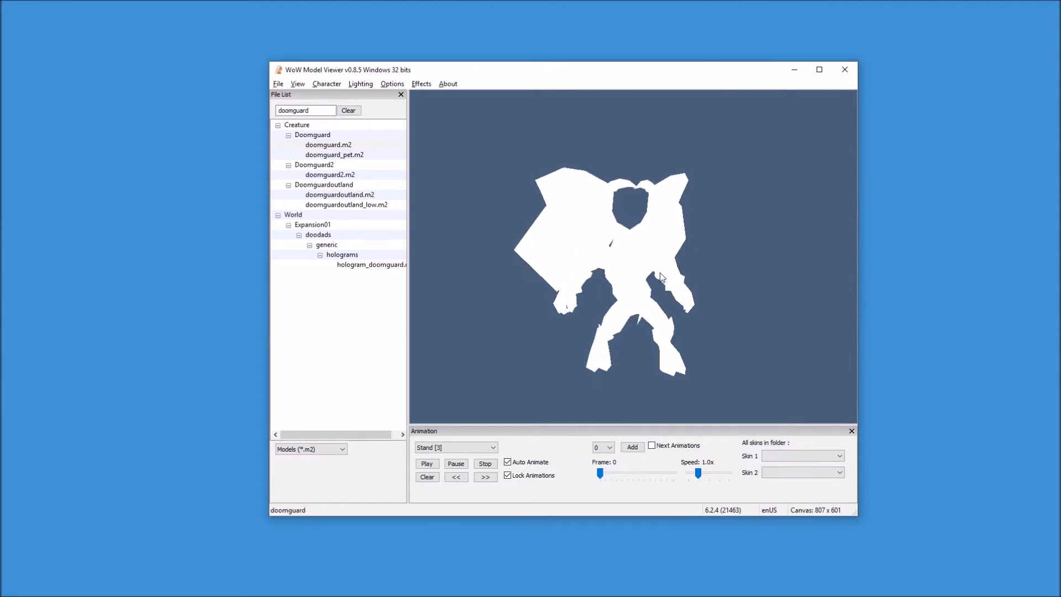
Step: Set the doomguard's Skin 1 to balrogskinred and Skin 2 to balrogwingred, trying balrogwingblue for the wings first
click(801, 455)
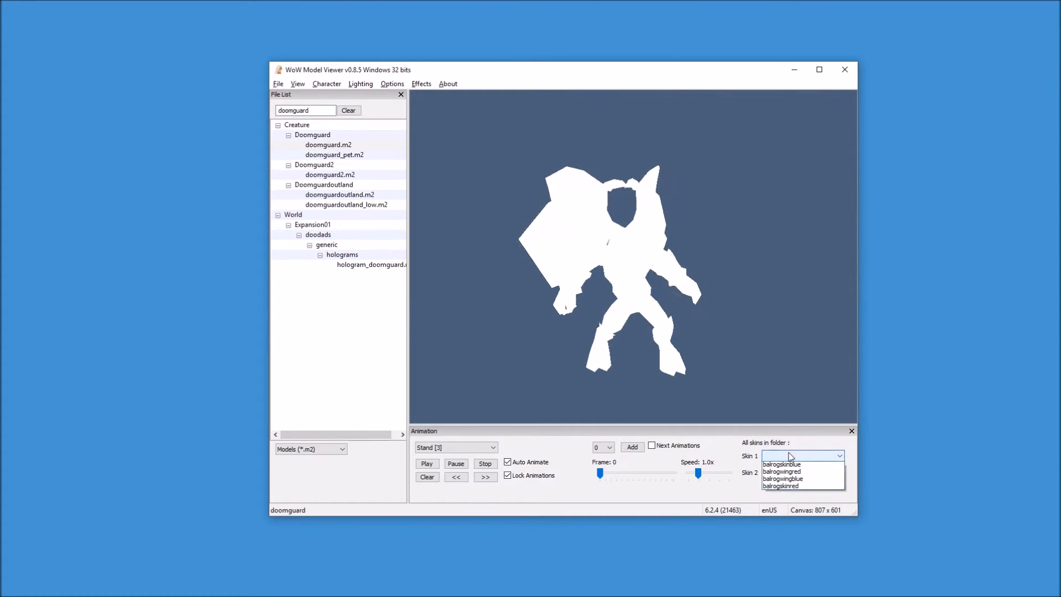
click(797, 487)
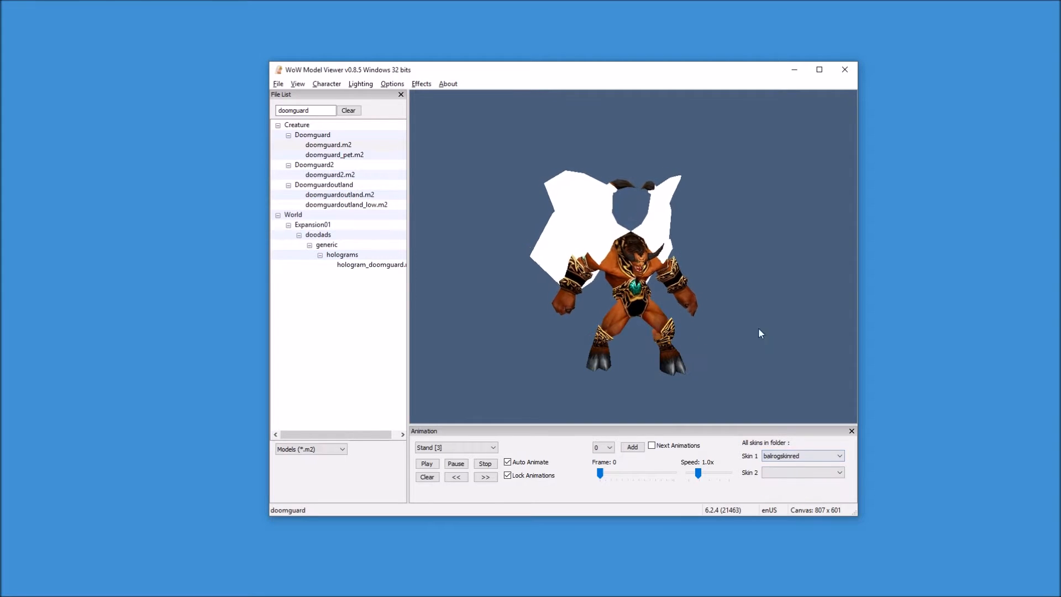
click(800, 471)
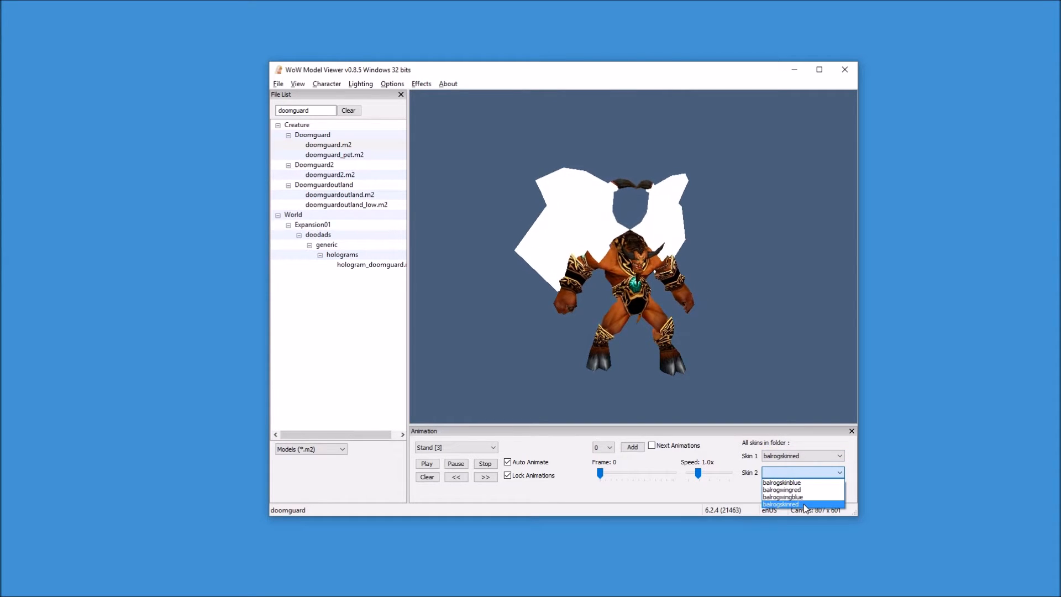
click(803, 497)
click(802, 476)
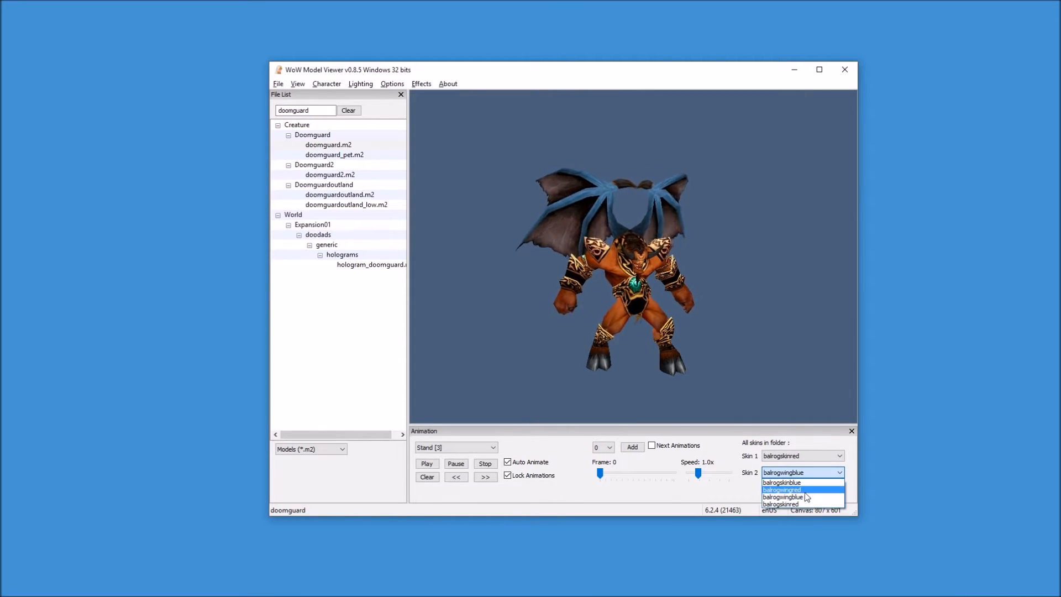
click(804, 490)
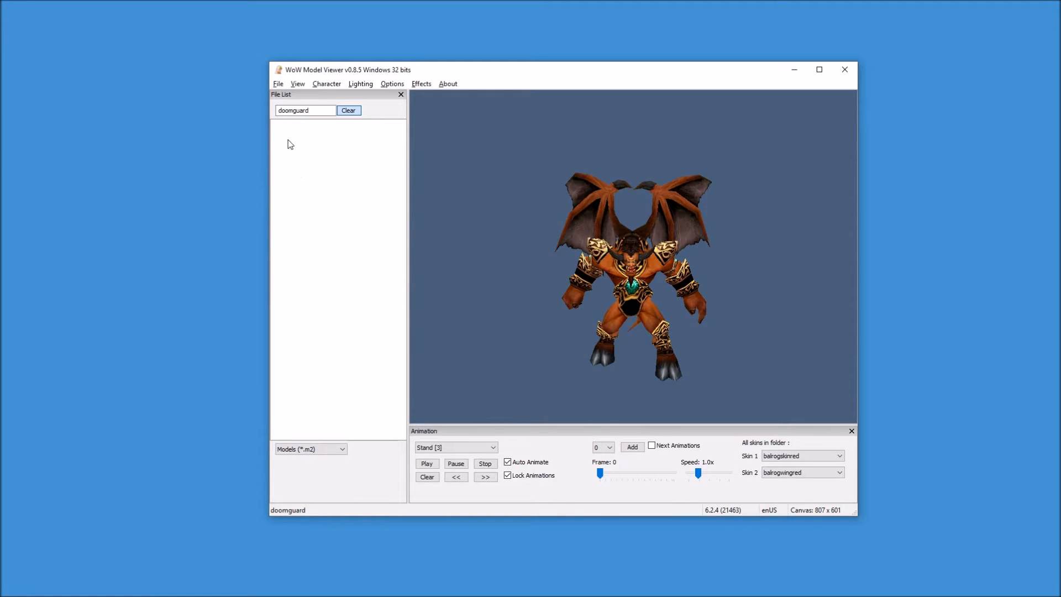
Step: Load the dwarfmale_hd.m2 model from the male Dwarf folder under Character
click(278, 135)
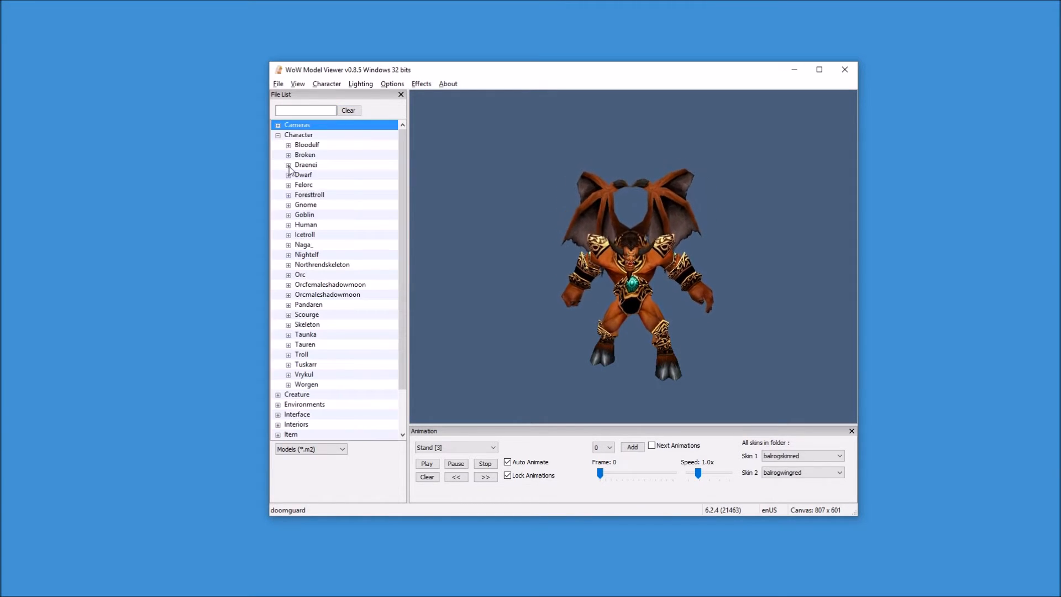
click(288, 175)
click(299, 195)
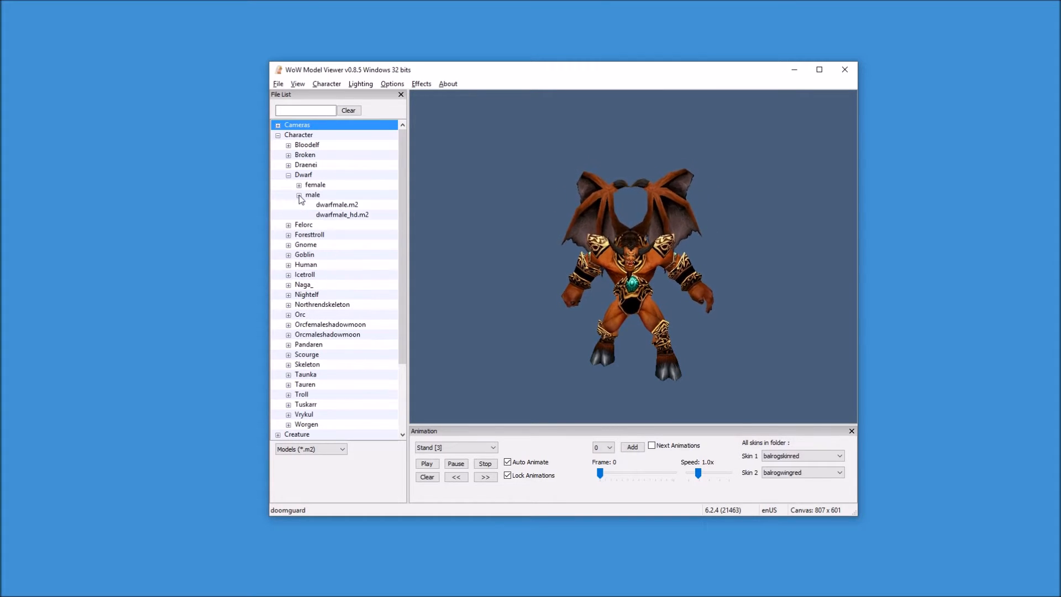
click(341, 215)
Step: Randomise the dwarf's appearance several times and view him from an angle
click(803, 168)
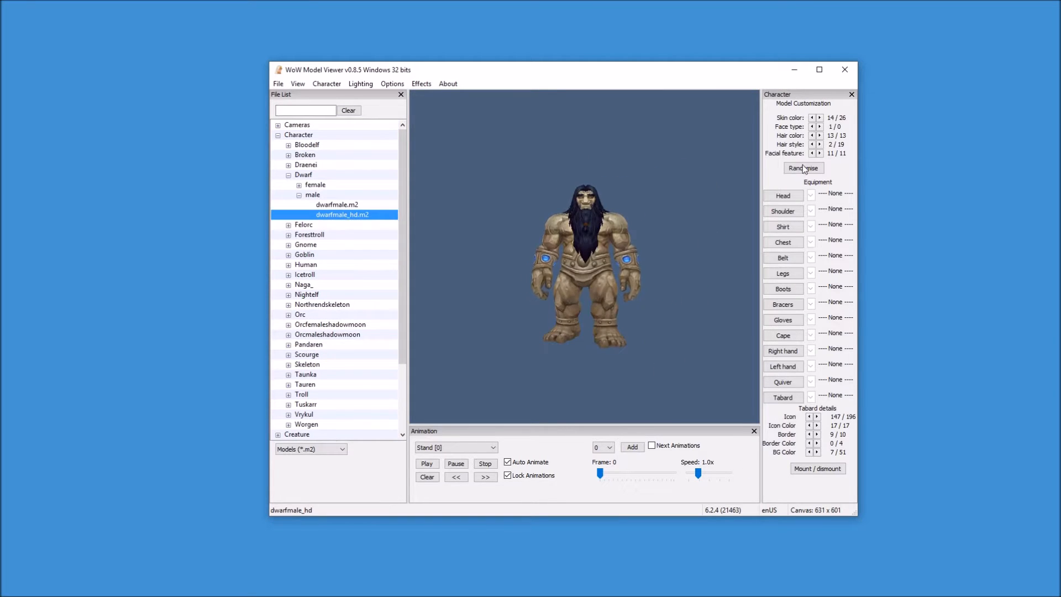
click(799, 172)
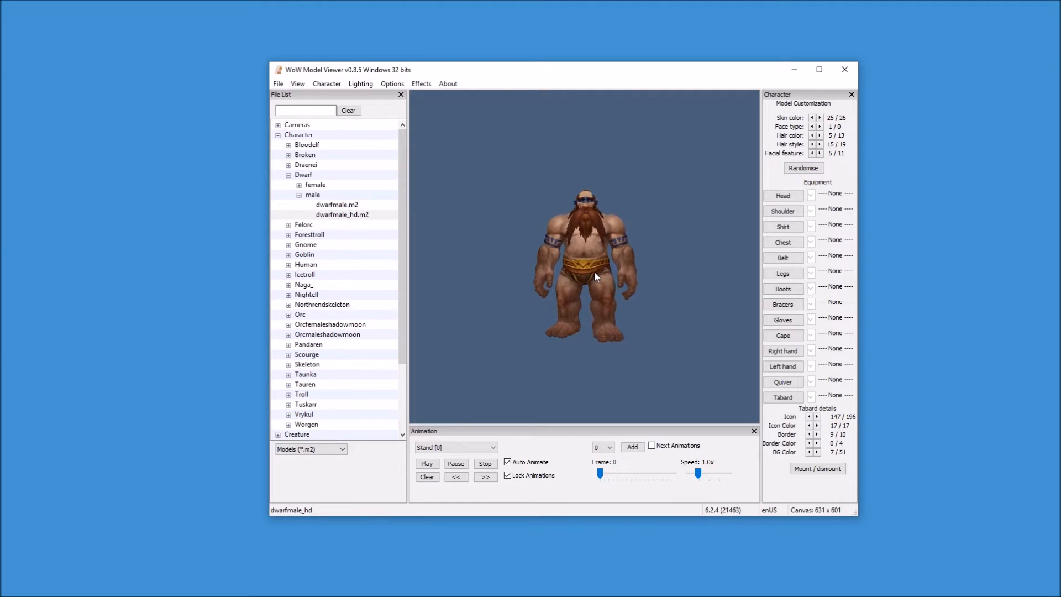
drag(576, 285, 658, 282)
click(803, 168)
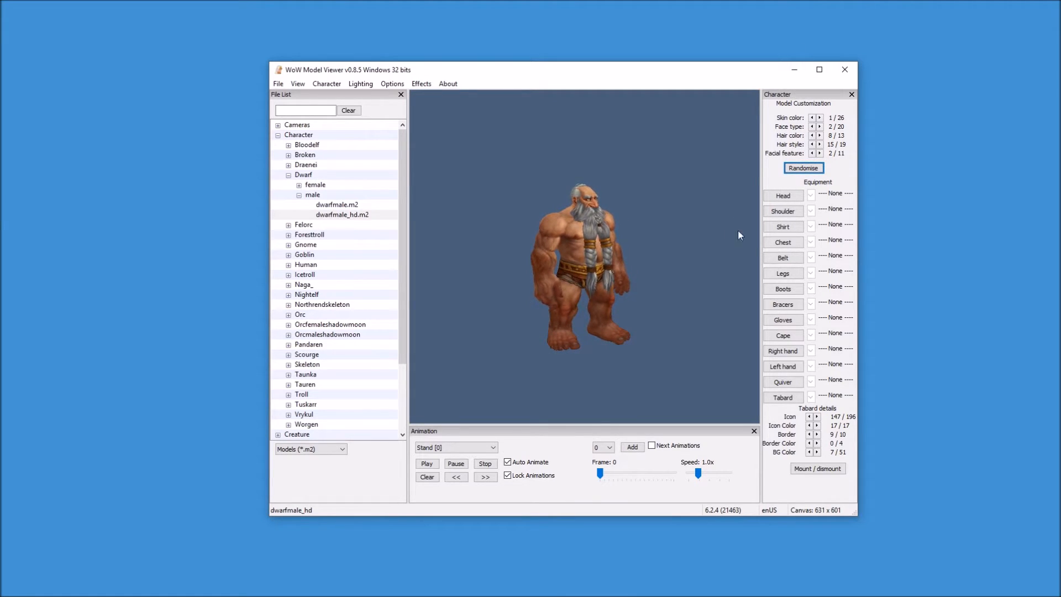
Step: Equip the dwarf with the Knitted Tunic [795] as chest item
click(780, 243)
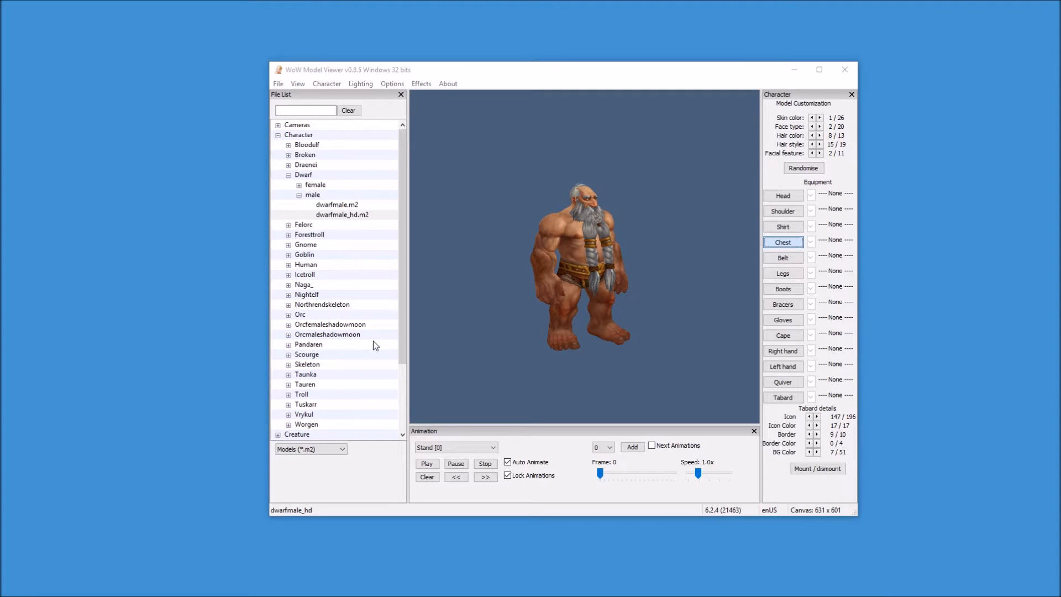
click(300, 392)
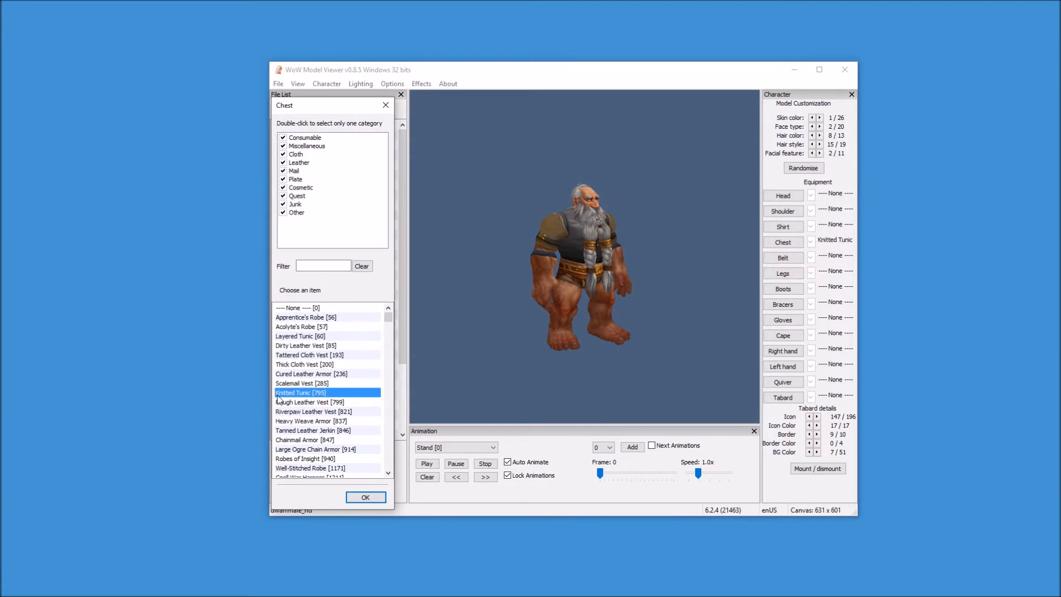
click(365, 496)
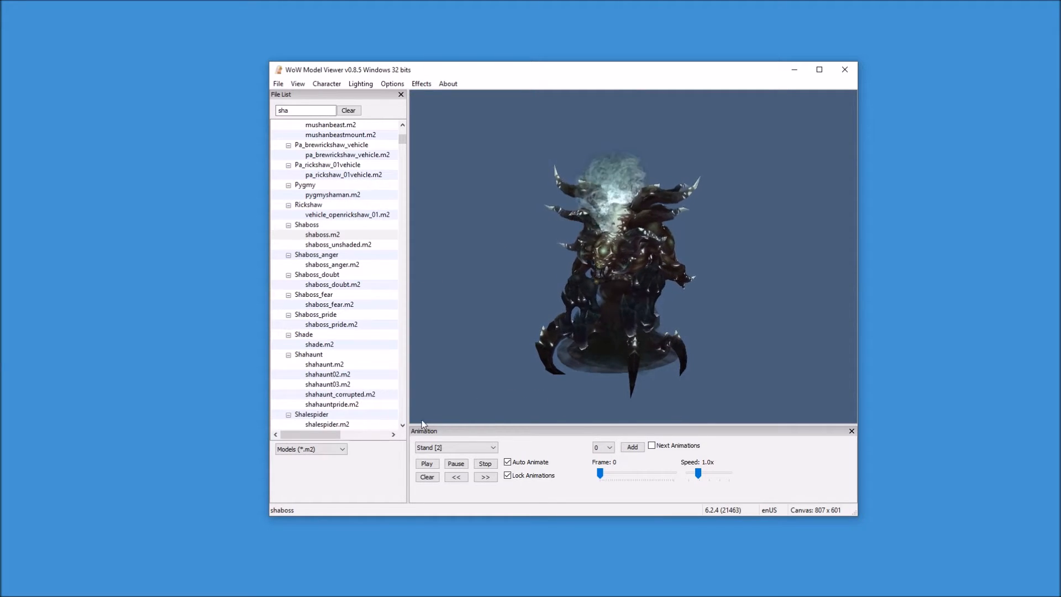
Step: Pose the shaboss model with the AttackUnarmed [4] animation, stopped at frame 1578
click(484, 446)
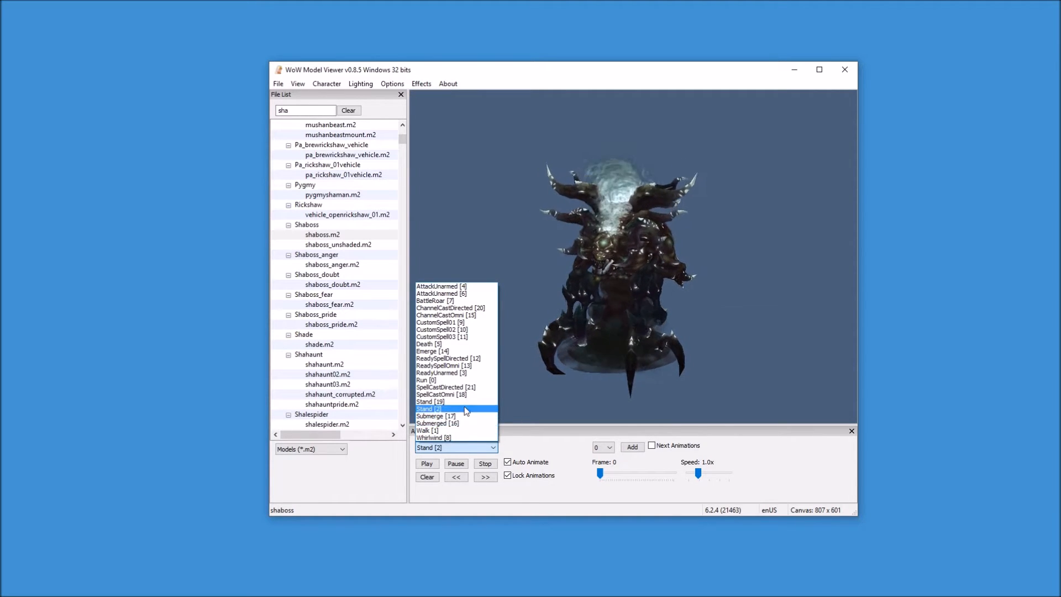
click(458, 286)
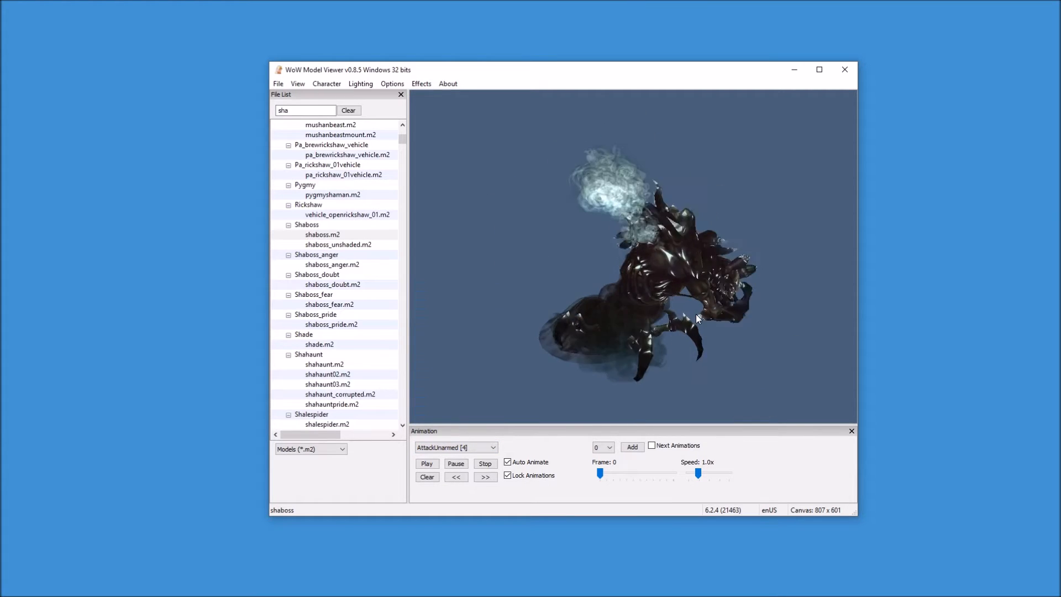
click(484, 465)
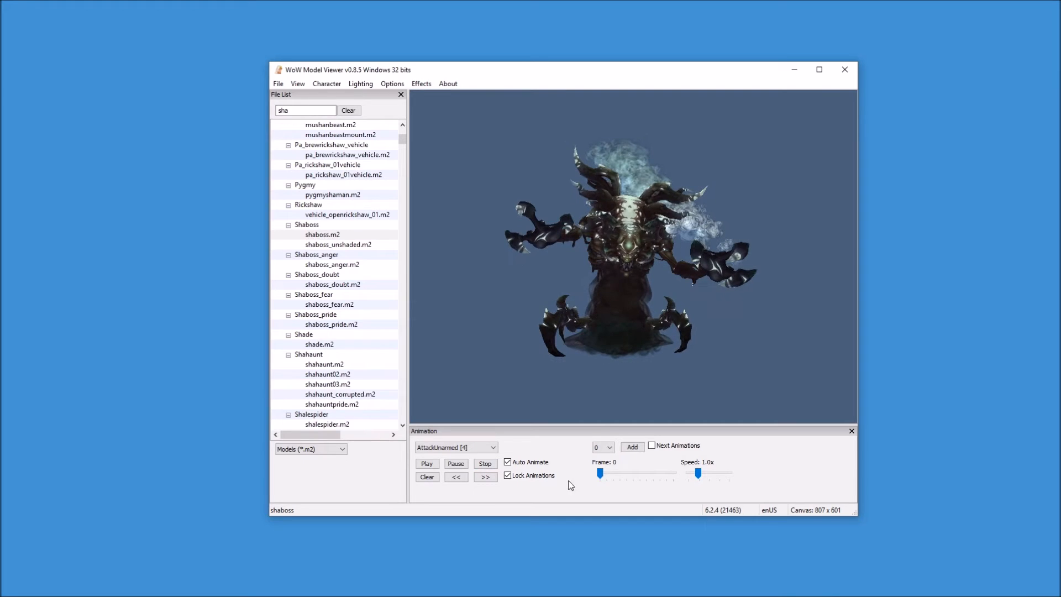
drag(598, 473, 670, 483)
drag(665, 335, 580, 276)
Step: Start an OBJ export of the shaboss model and create a folder named sha inside the models folder
click(278, 85)
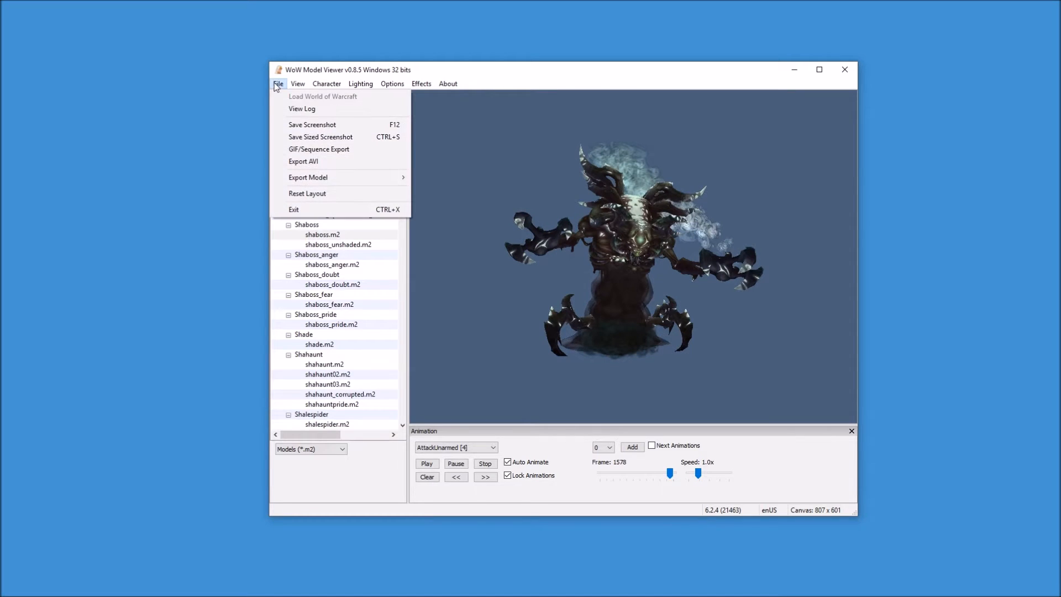
mouse_move(336, 176)
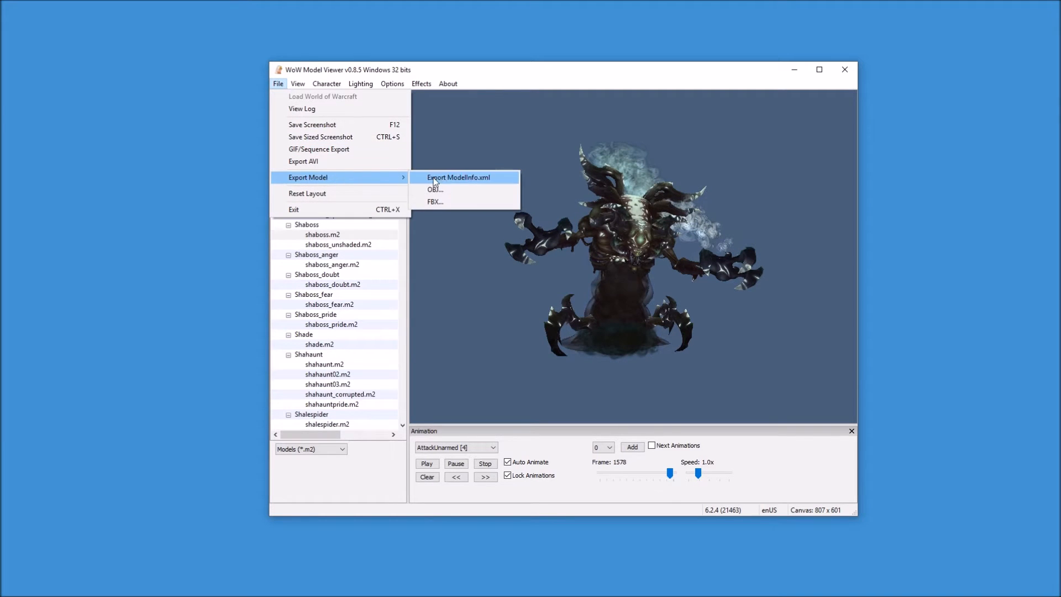
click(454, 190)
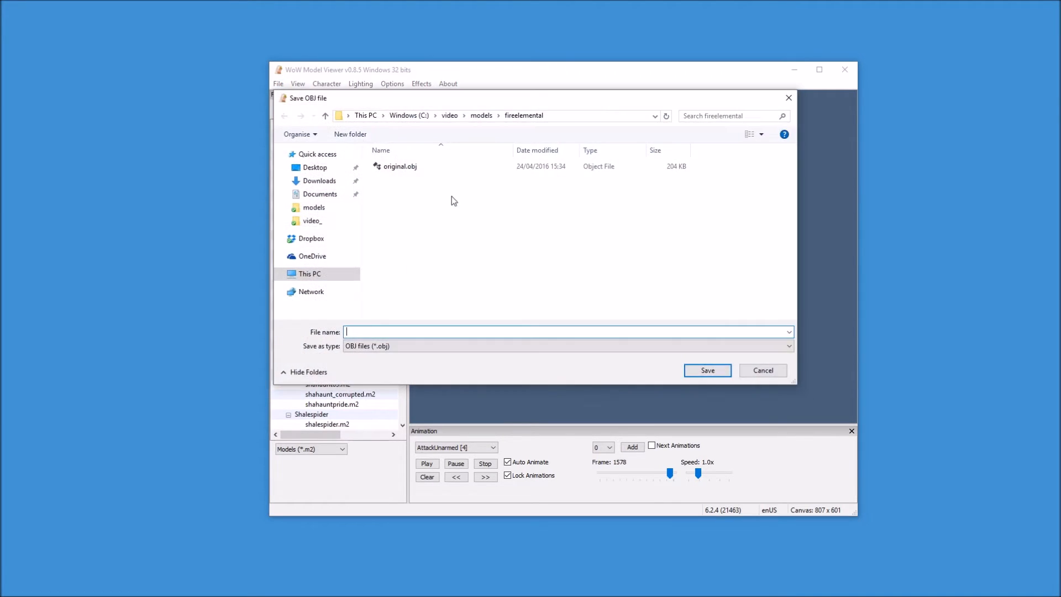
click(481, 116)
right_click(423, 247)
mouse_move(480, 400)
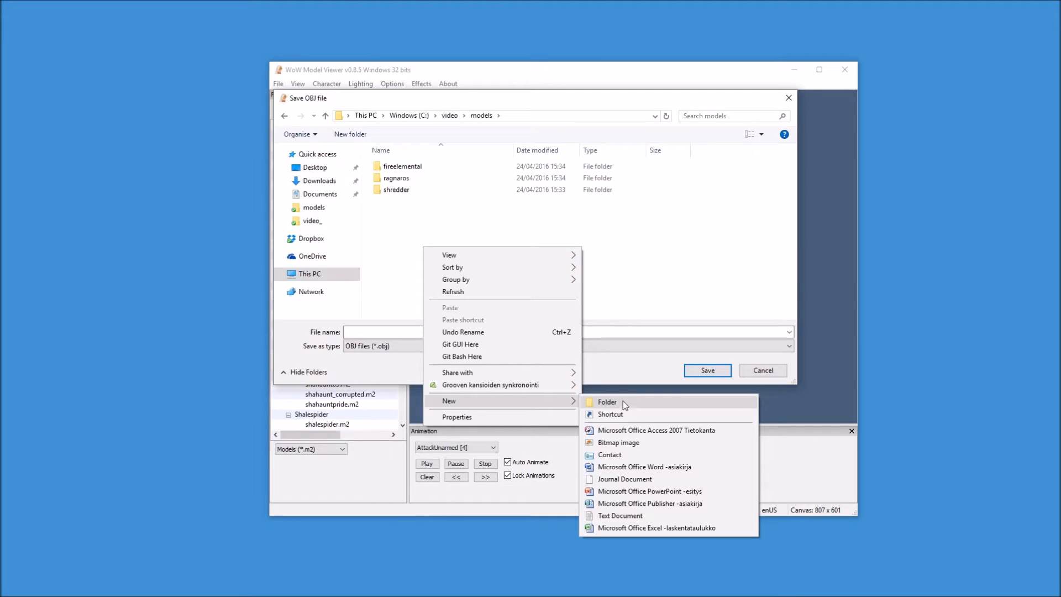
click(607, 402)
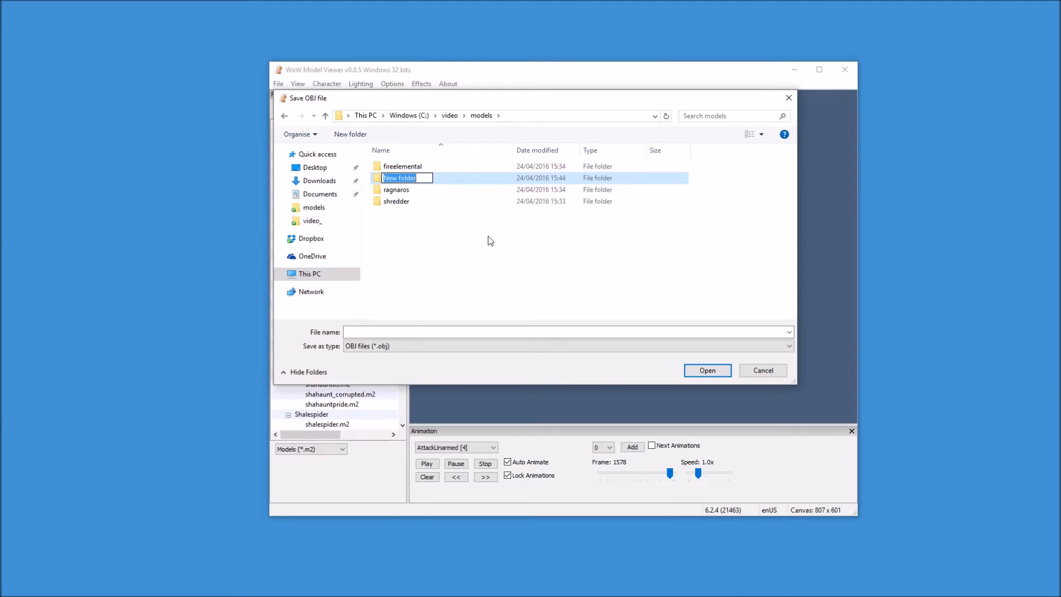
text(sha)
key(Return)
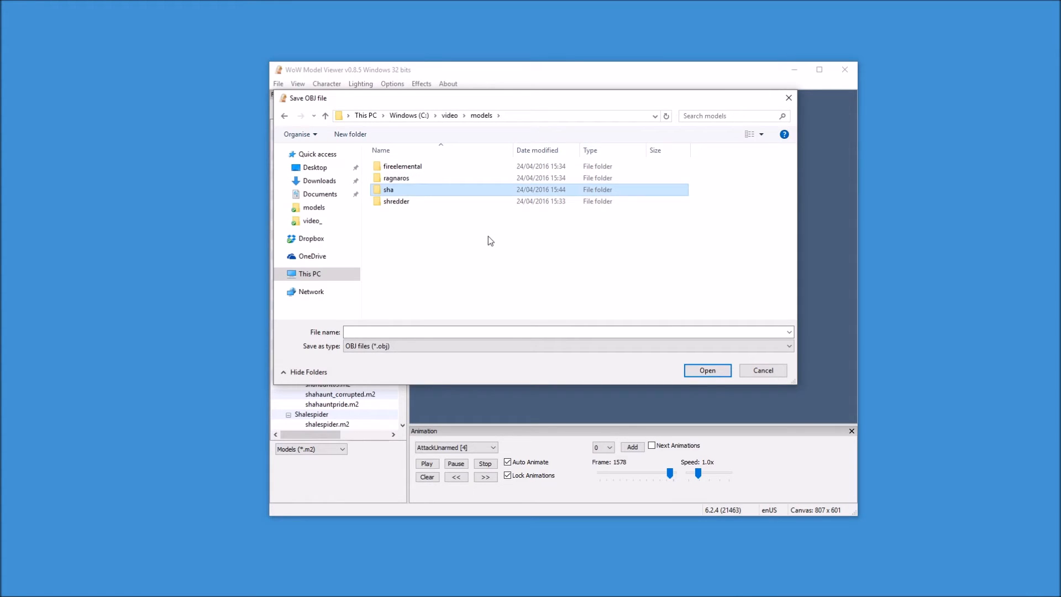
Step: Save the exported OBJ file as original in the sha folder
key(Return)
click(446, 332)
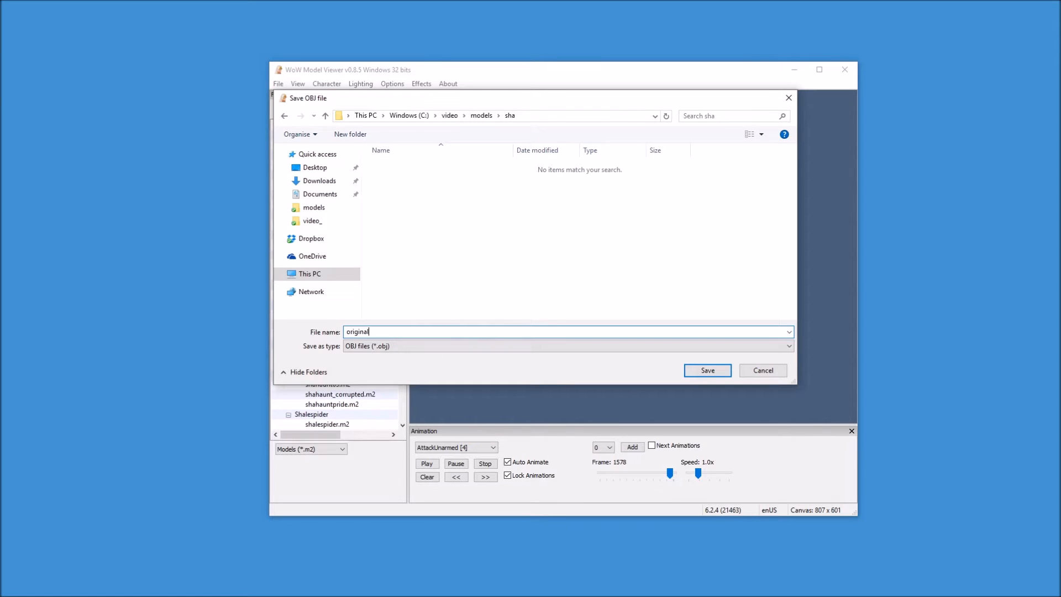
key(Return)
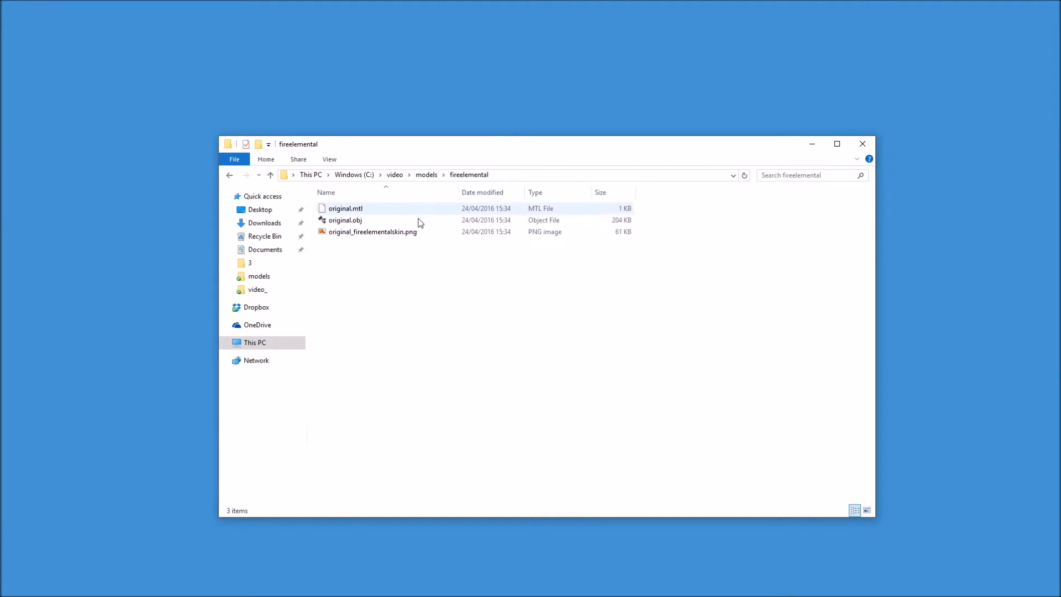
Step: Check the texture image and the object file in the fireelemental folder
click(387, 234)
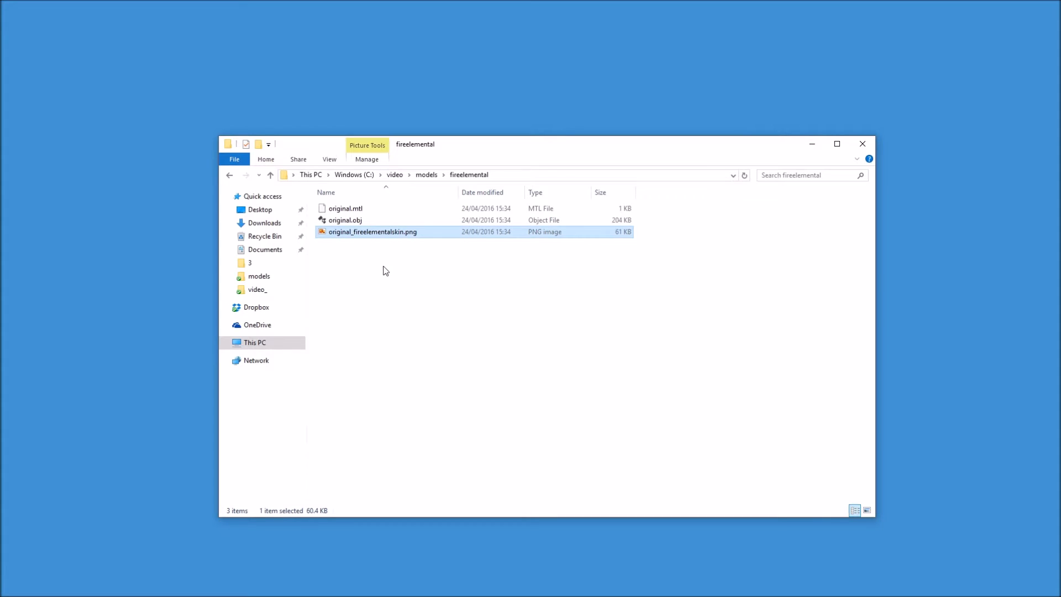
click(347, 224)
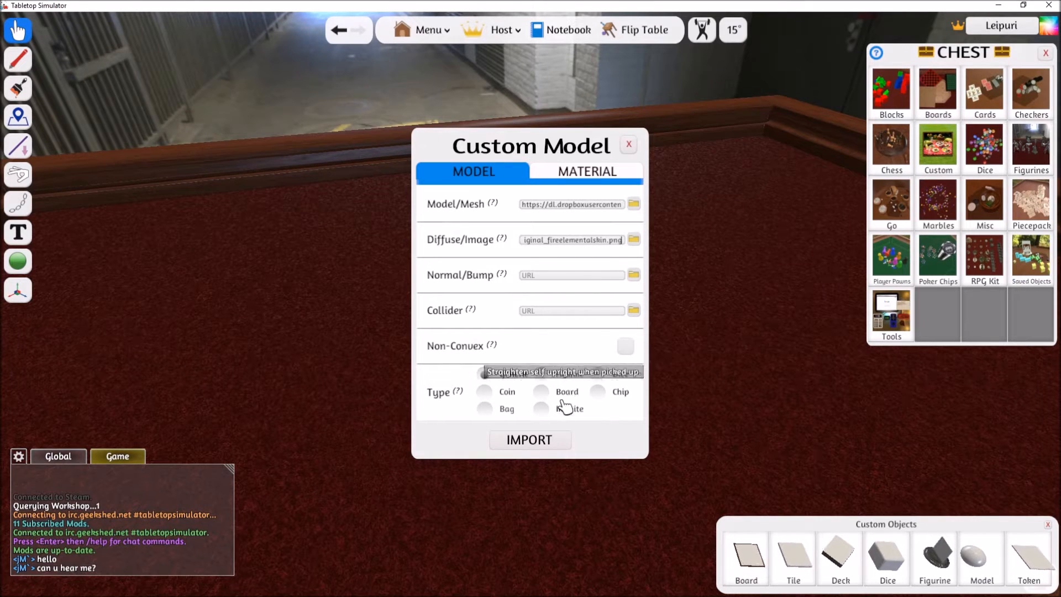
Step: In Tabletop Simulator, set the fire elemental custom model's material to Cardboard, import it and inspect it on the table
click(574, 171)
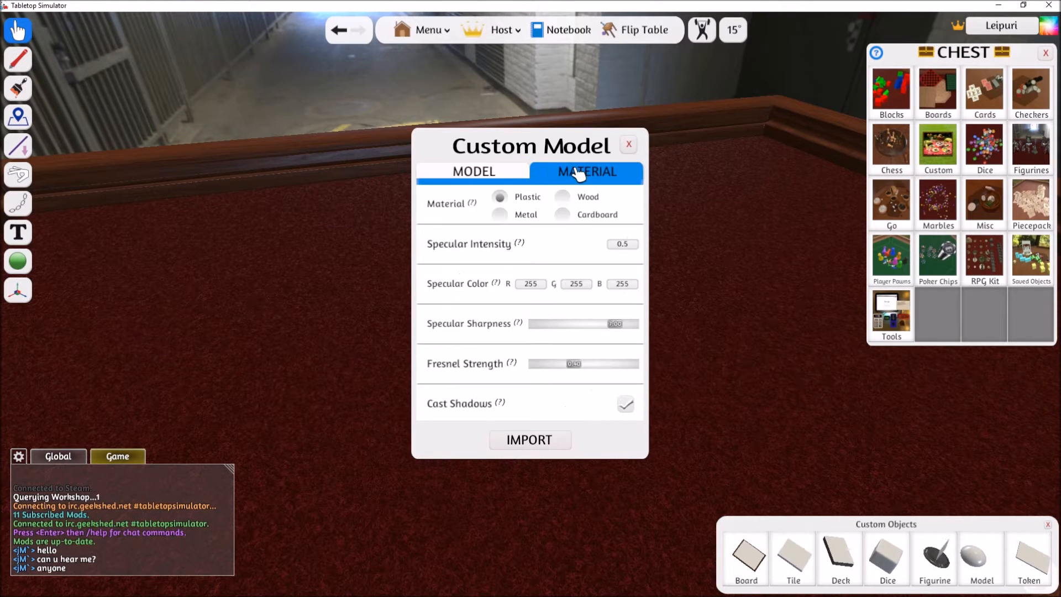
click(563, 214)
click(539, 440)
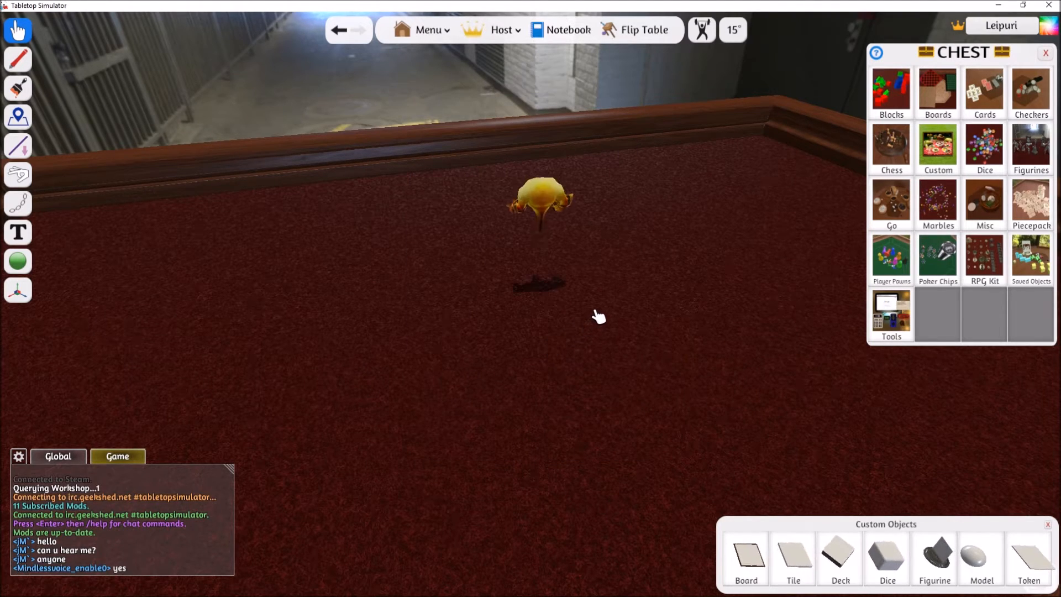
scroll(598, 317, up, 5)
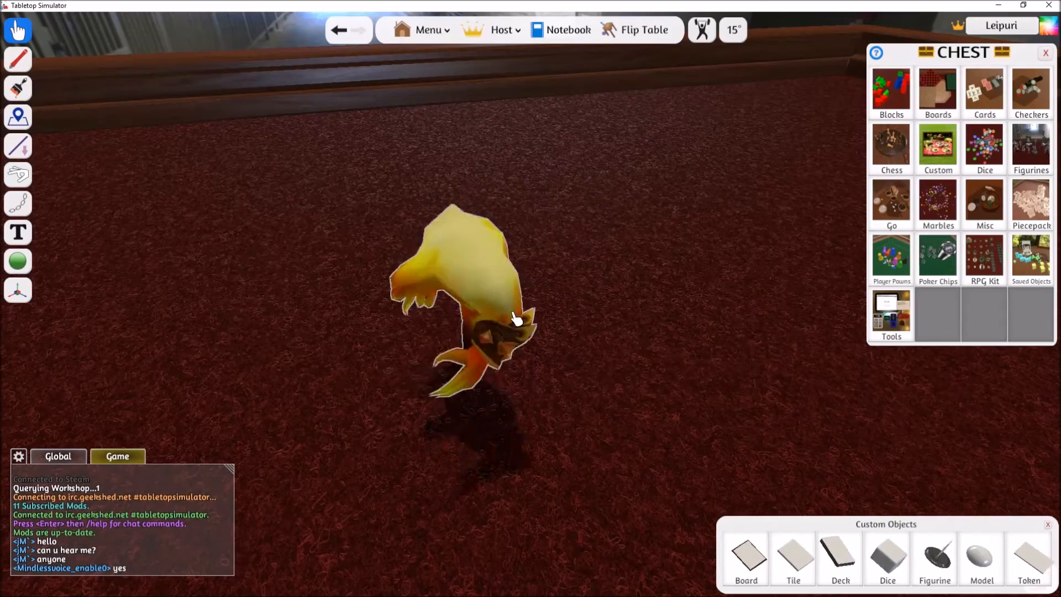
scroll(508, 354, down, 5)
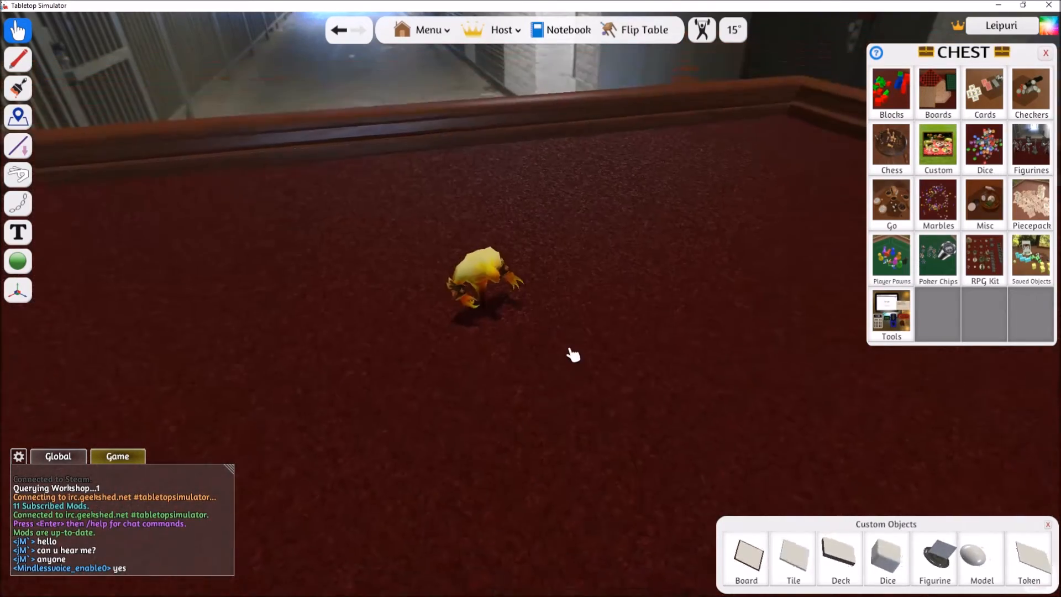
scroll(573, 354, up, 3)
scroll(585, 343, down, 3)
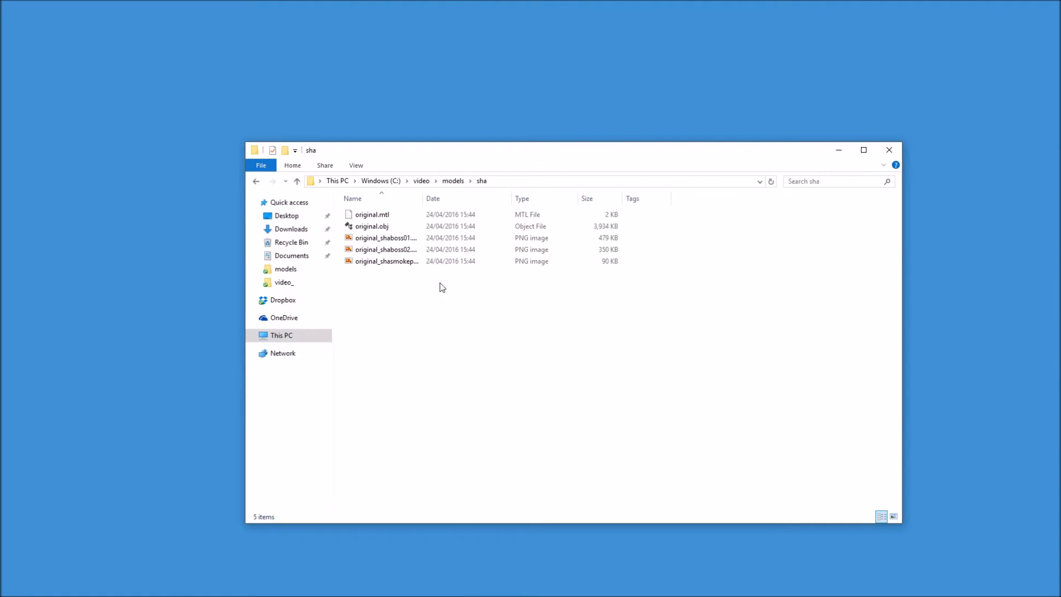
Step: Check the three exported PNG textures in the sha folder
drag(435, 347, 358, 234)
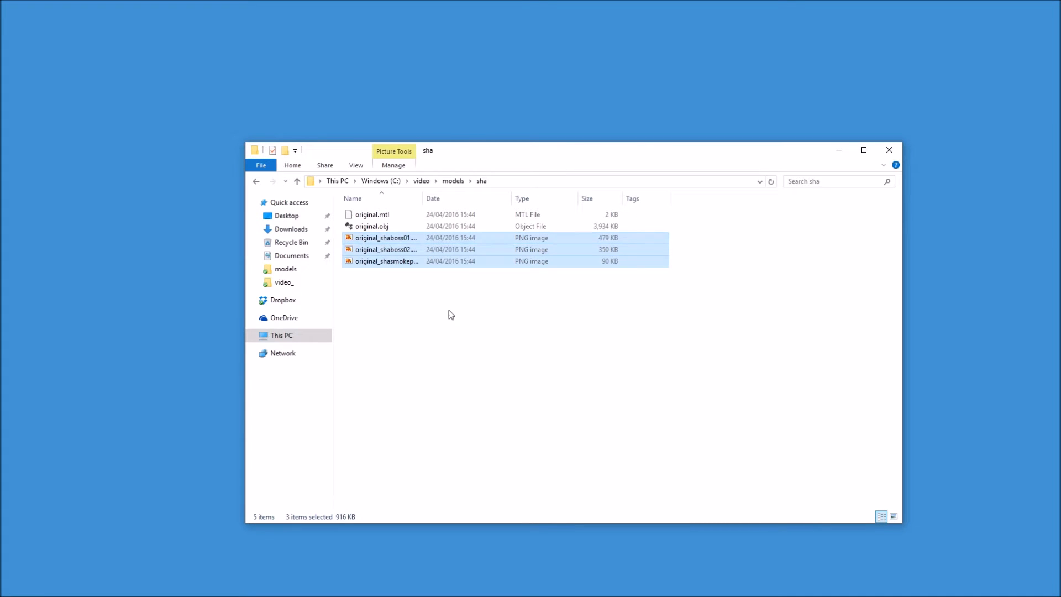
click(429, 309)
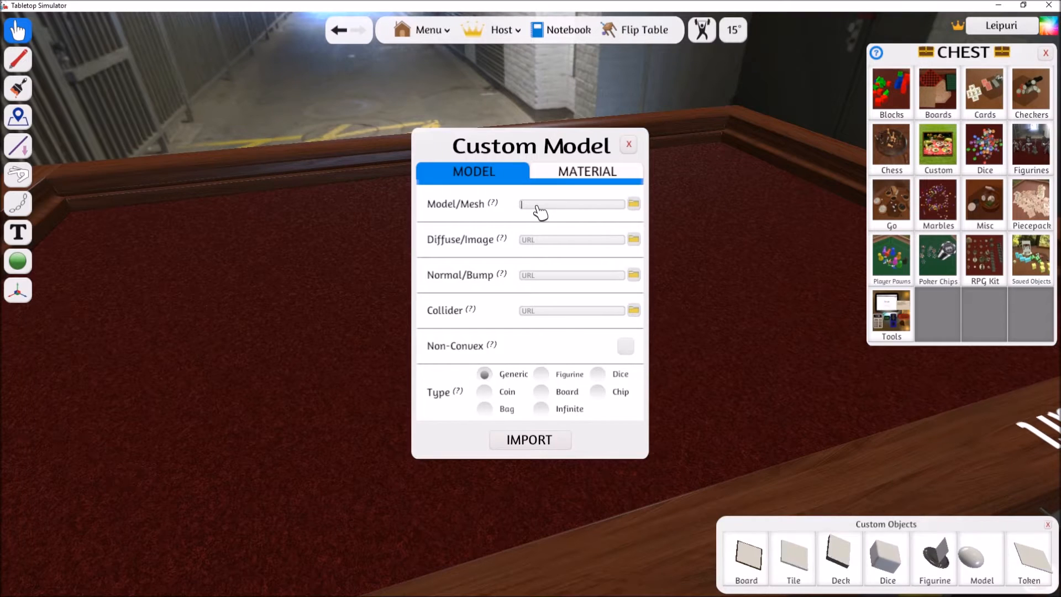
Step: In Tabletop Simulator, enter the sha/original.obj URL as the custom model's mesh and import it without a diffuse image
text(odels/video_/sha/original.obj)
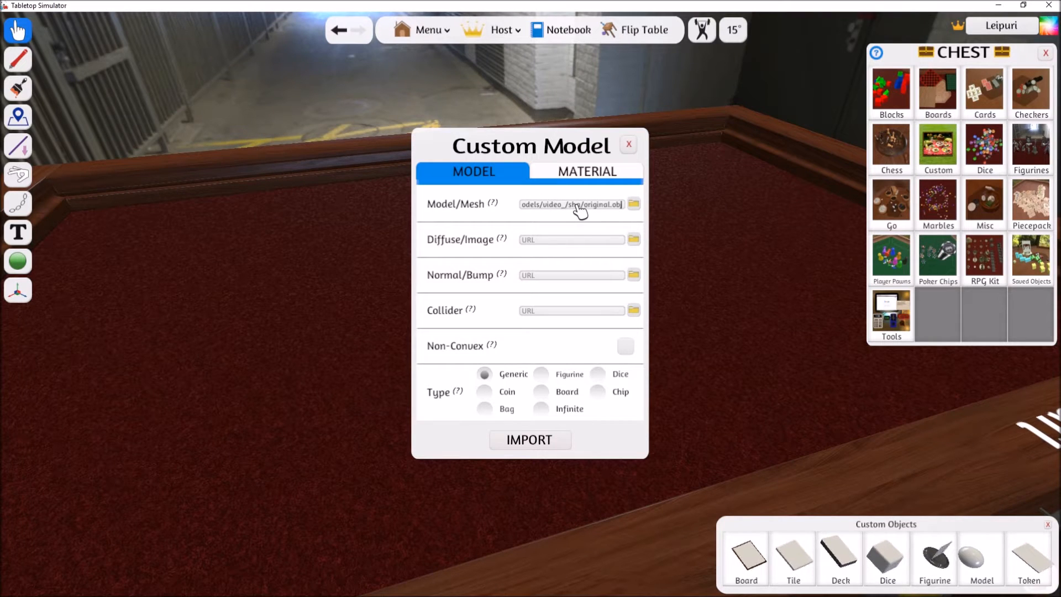
drag(532, 145, 286, 135)
click(299, 426)
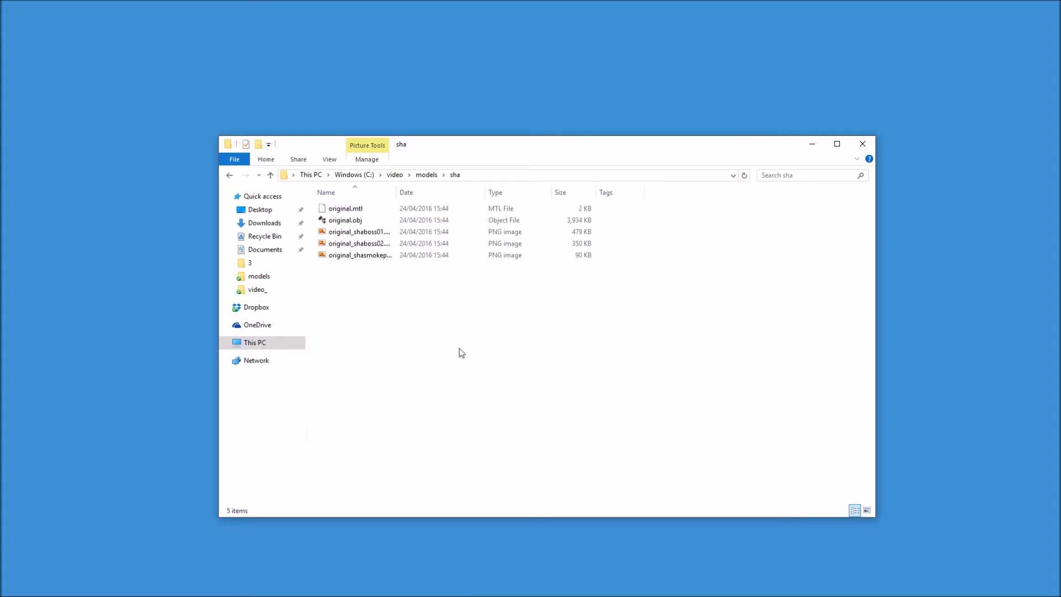
Step: Open the original_shaboss01.png texture from the sha folder in GIMP
drag(366, 314, 407, 301)
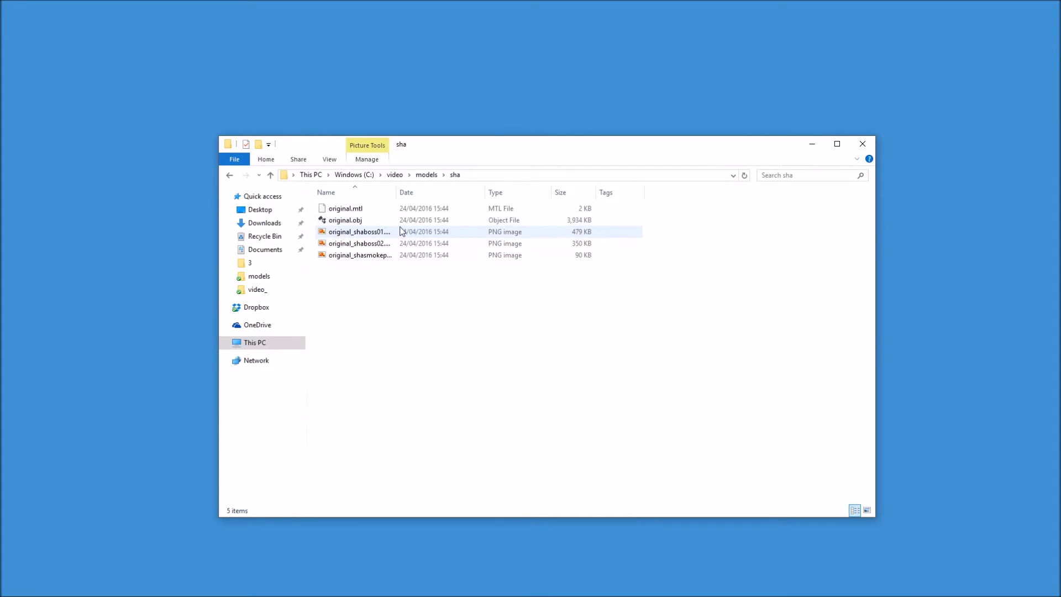
drag(551, 148, 467, 157)
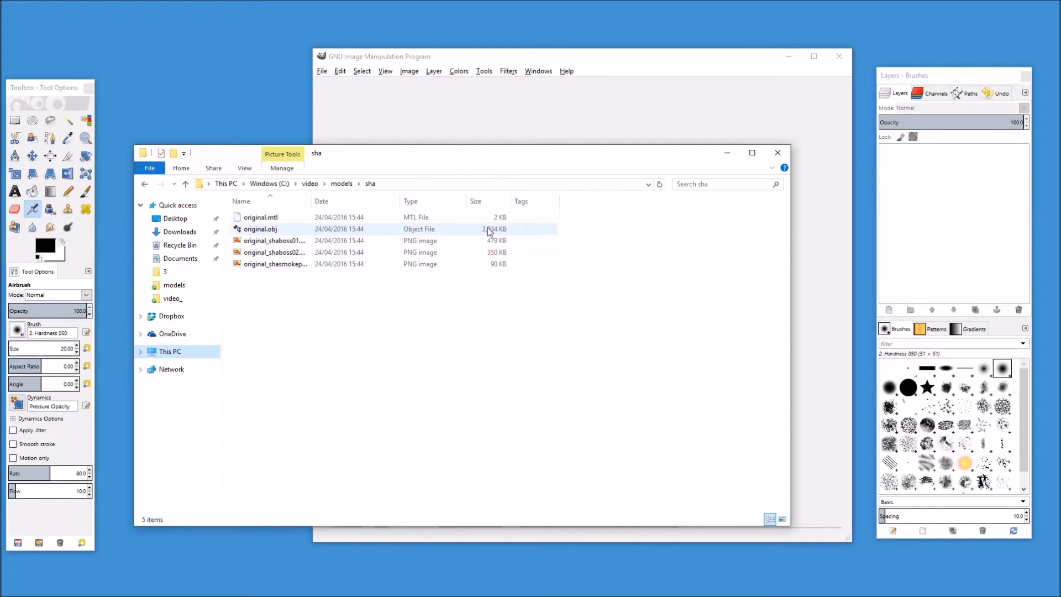
click(277, 243)
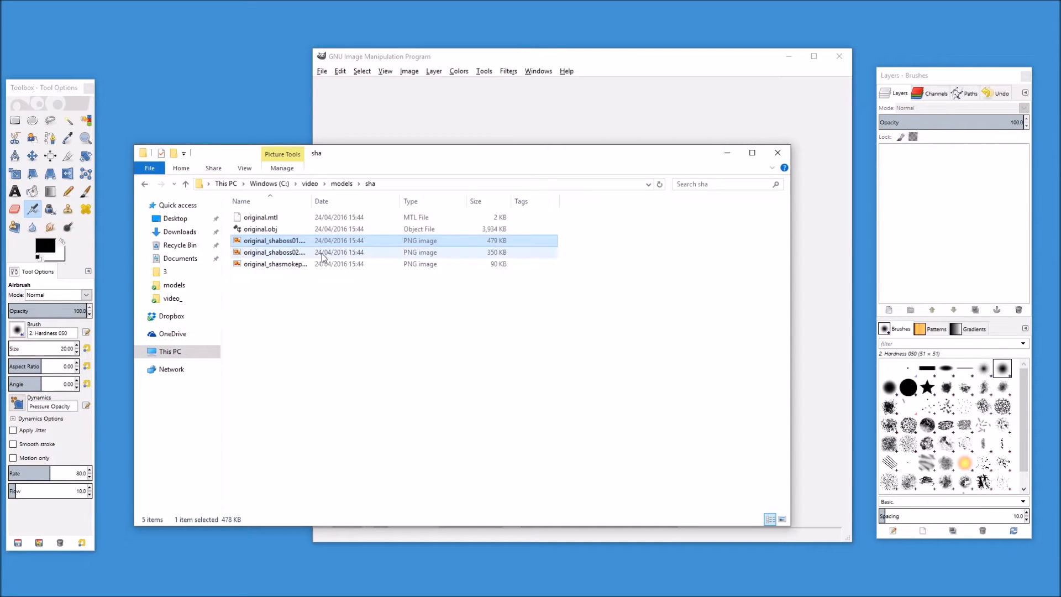
drag(493, 104, 496, 119)
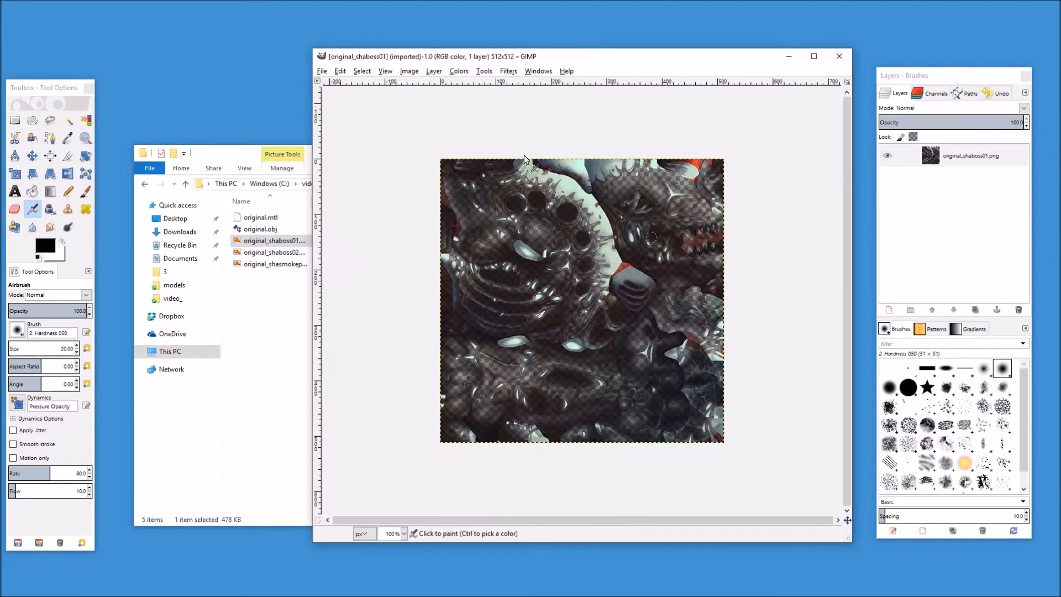
Step: Open original_ragnarosskin.png in GIMP and add original_ragnaroshammer.png as a layer above it
click(298, 344)
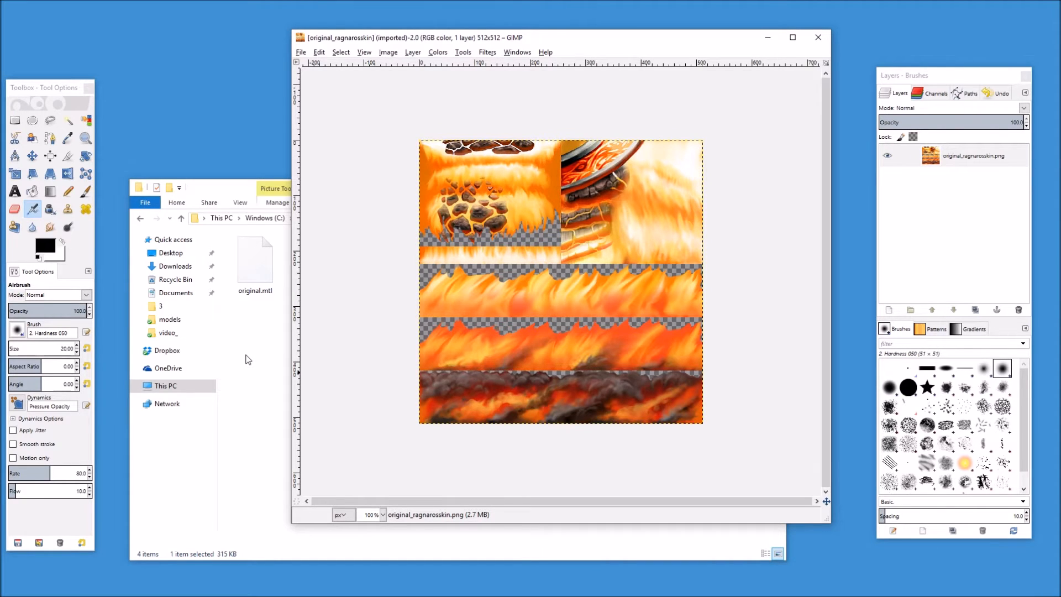
click(272, 314)
drag(393, 282, 528, 152)
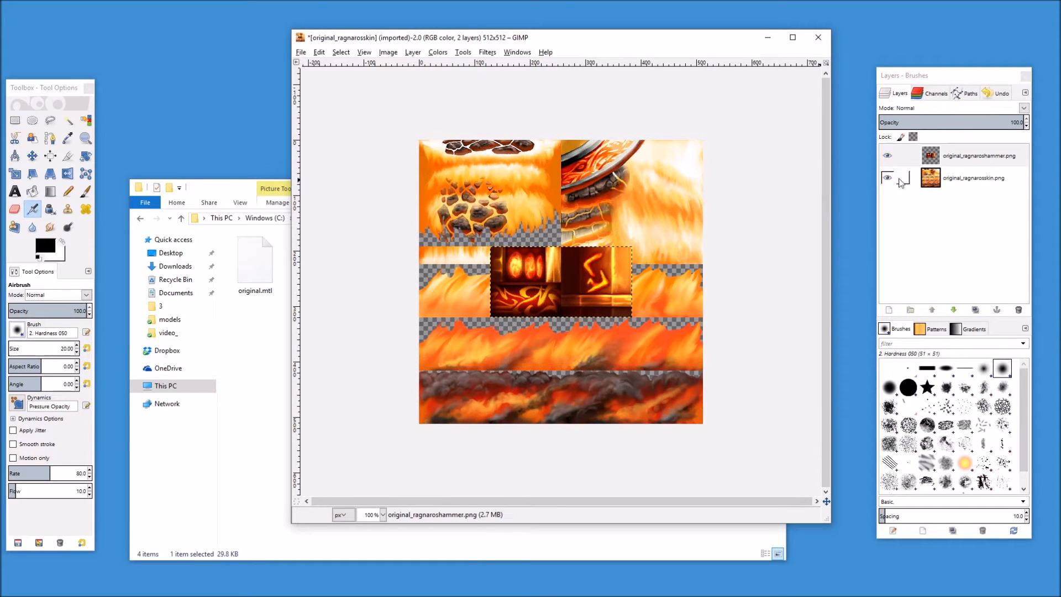
Step: Move the hammer texture layer flush into the lower-right corner of the image
click(32, 155)
mouse_move(574, 280)
mouse_down()
mouse_move(607, 332)
mouse_move(613, 371)
mouse_move(617, 357)
mouse_move(633, 367)
mouse_up()
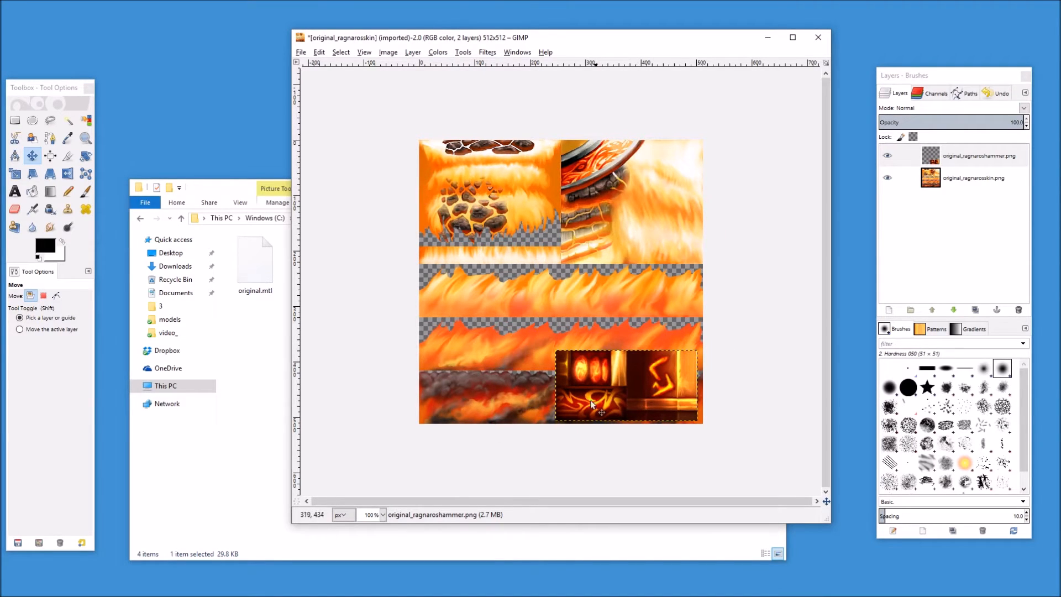
drag(651, 381, 656, 383)
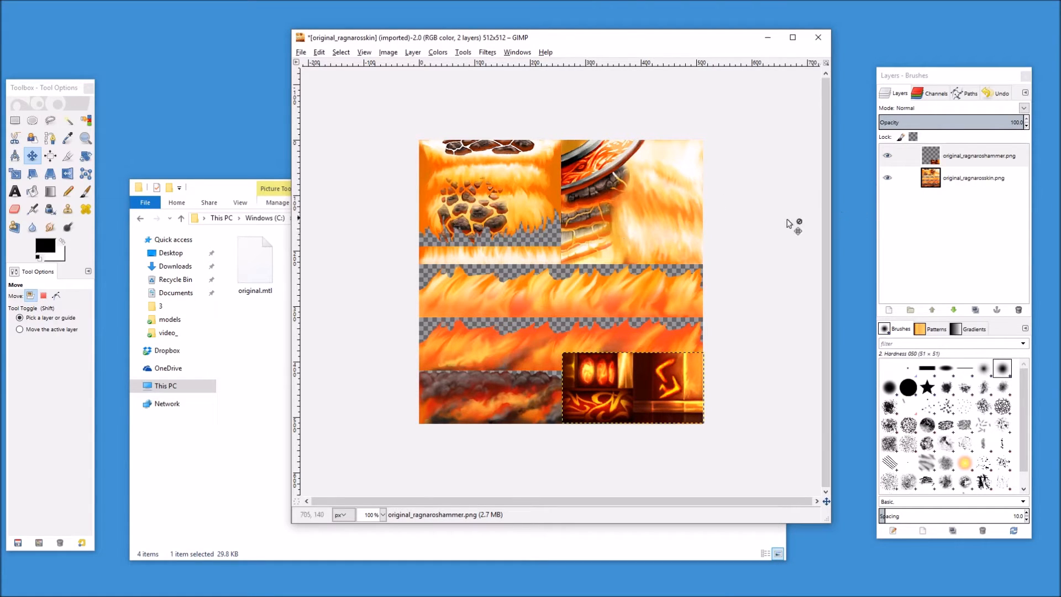
Step: Scale the original_ragnarosskin.png layer to 75 percent height, keeping its width at 100 percent with the proportions unlinked
right_click(939, 181)
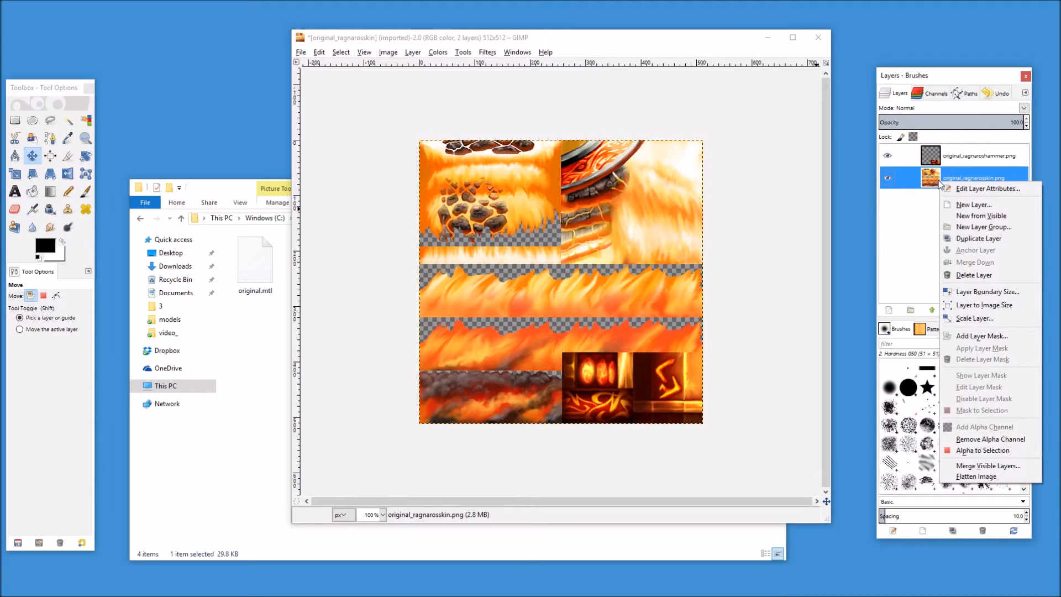
click(964, 319)
click(248, 204)
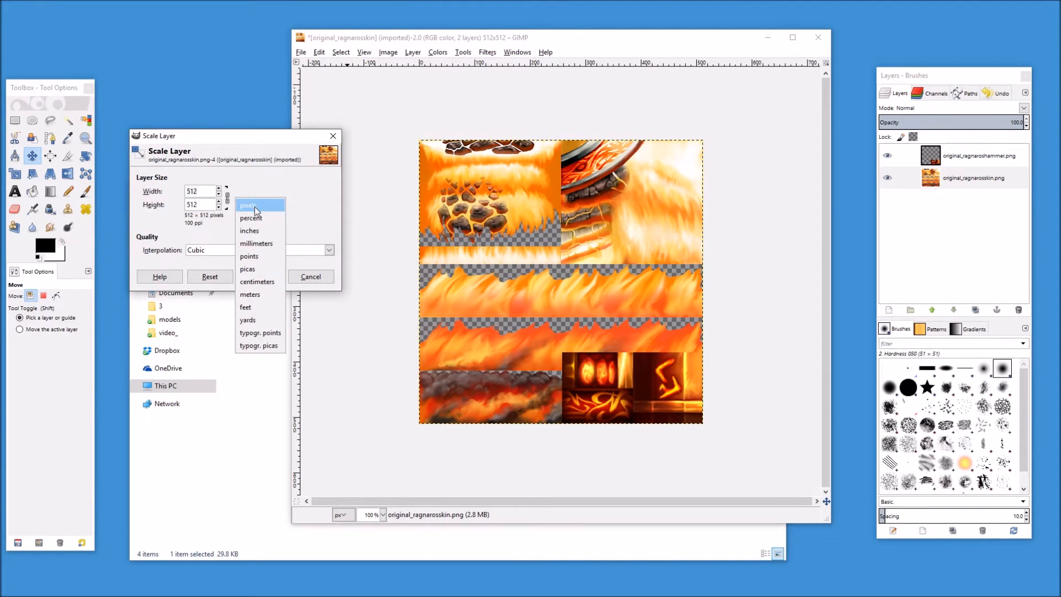
click(243, 214)
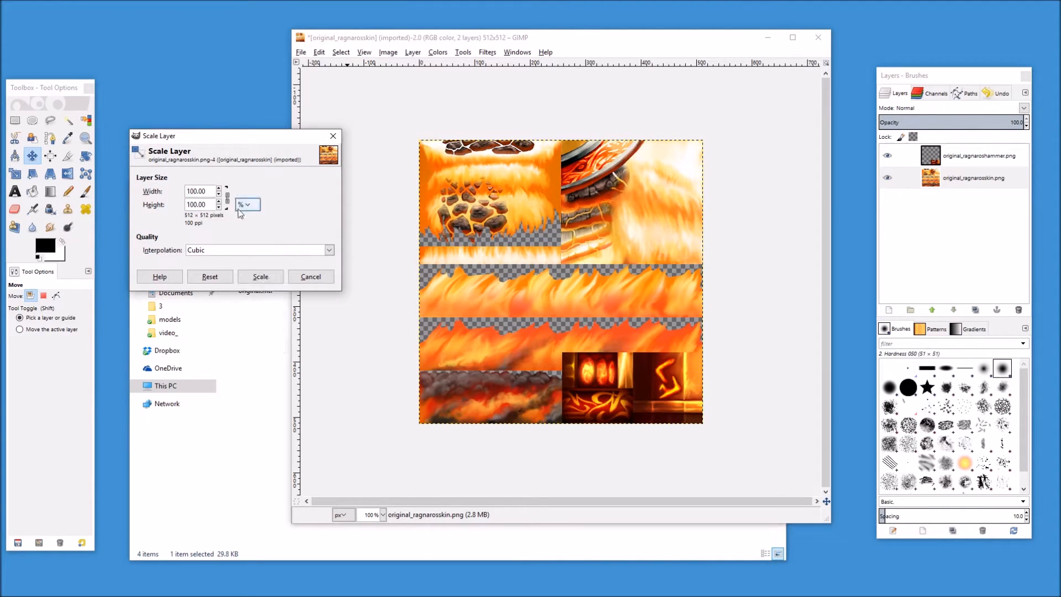
click(228, 199)
drag(211, 204, 184, 207)
text(75)
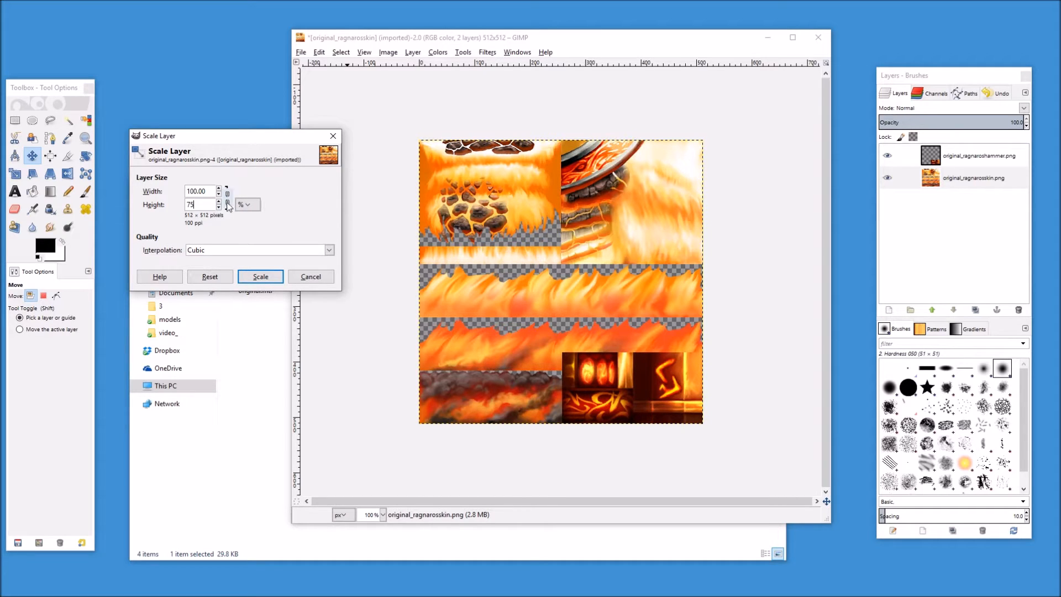
click(260, 276)
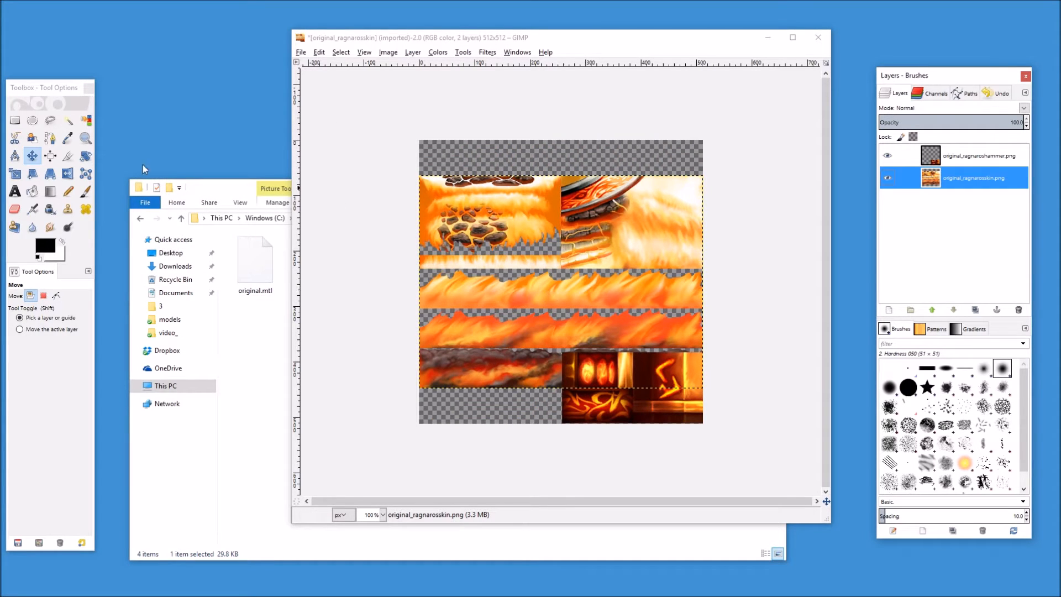
Step: Align the scaled skin layer to the top and left edges with the Alignment tool, relative to First item
click(50, 157)
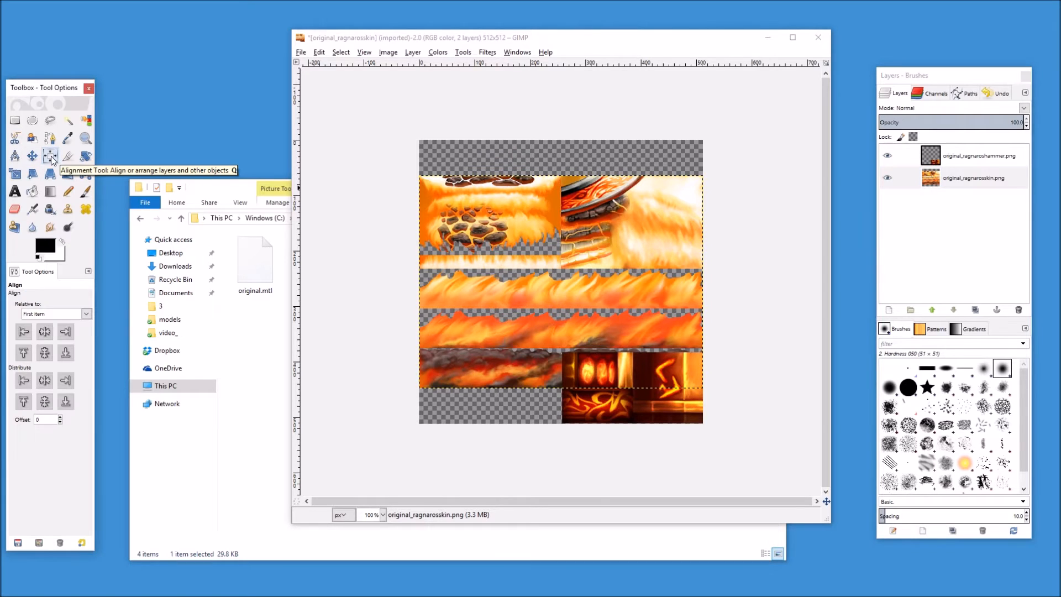
click(642, 196)
click(23, 353)
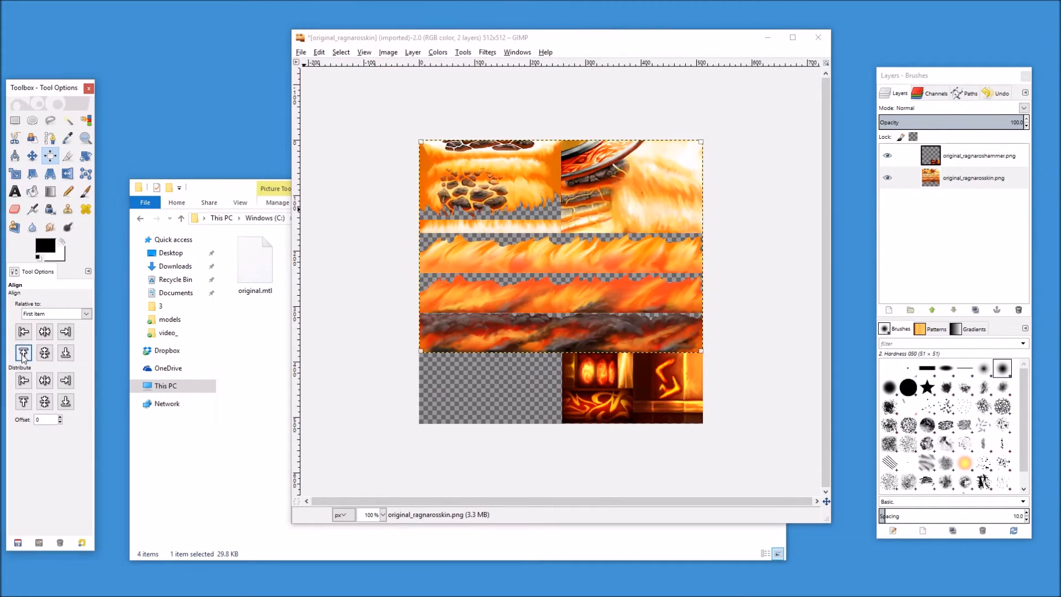
click(23, 332)
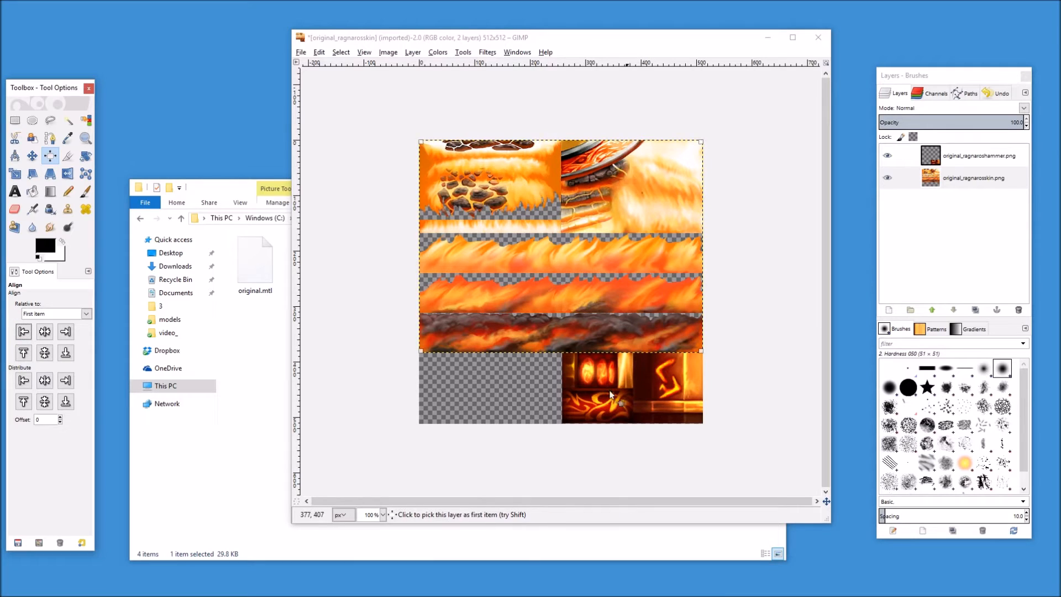
Step: Align the original_ragnaroshammer.png layer to the right and bottom edges of the image
click(654, 389)
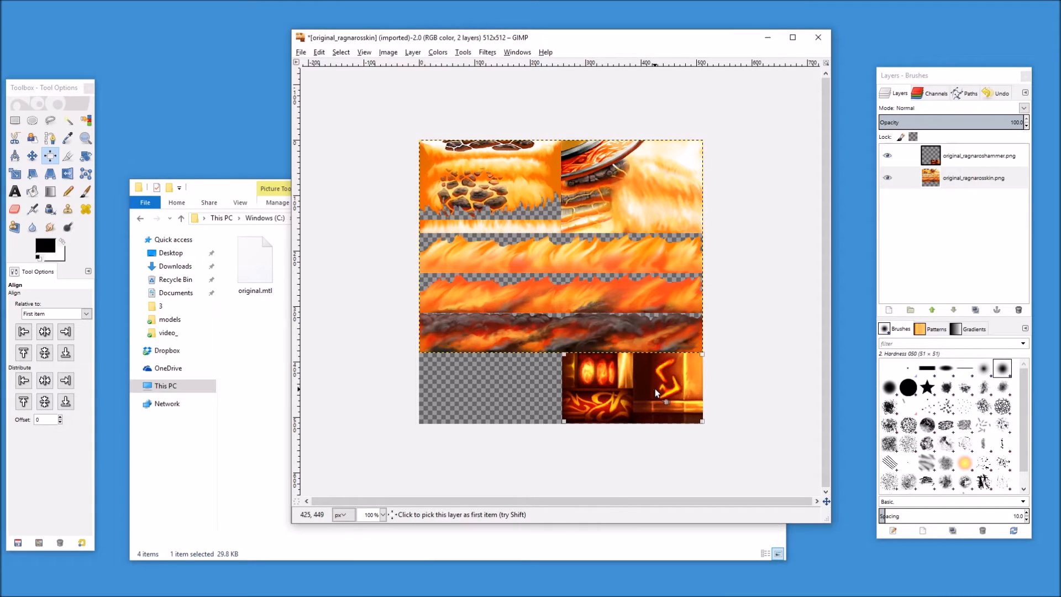
click(70, 333)
click(65, 353)
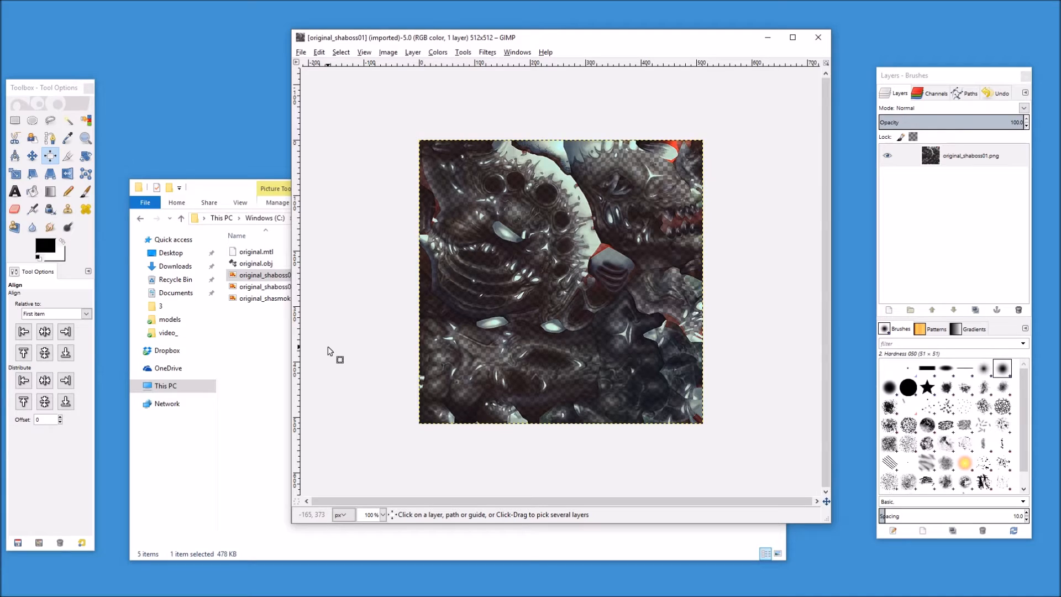
Step: Add original_shaboss02.png as a layer over original_shaboss01.png and enlarge the canvas to 1024 by 1024 pixels
click(261, 348)
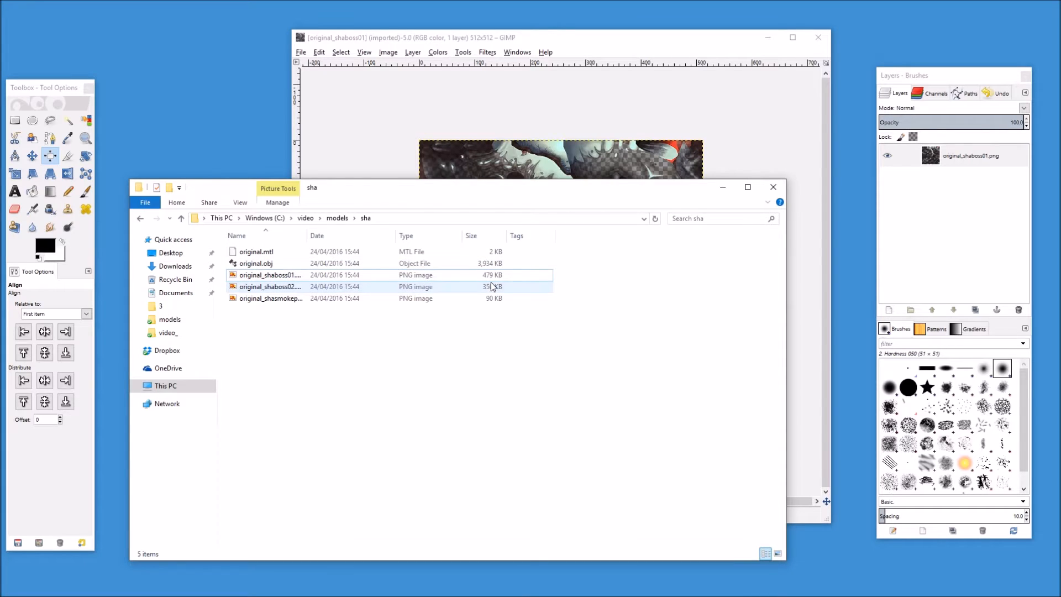
drag(271, 288, 425, 129)
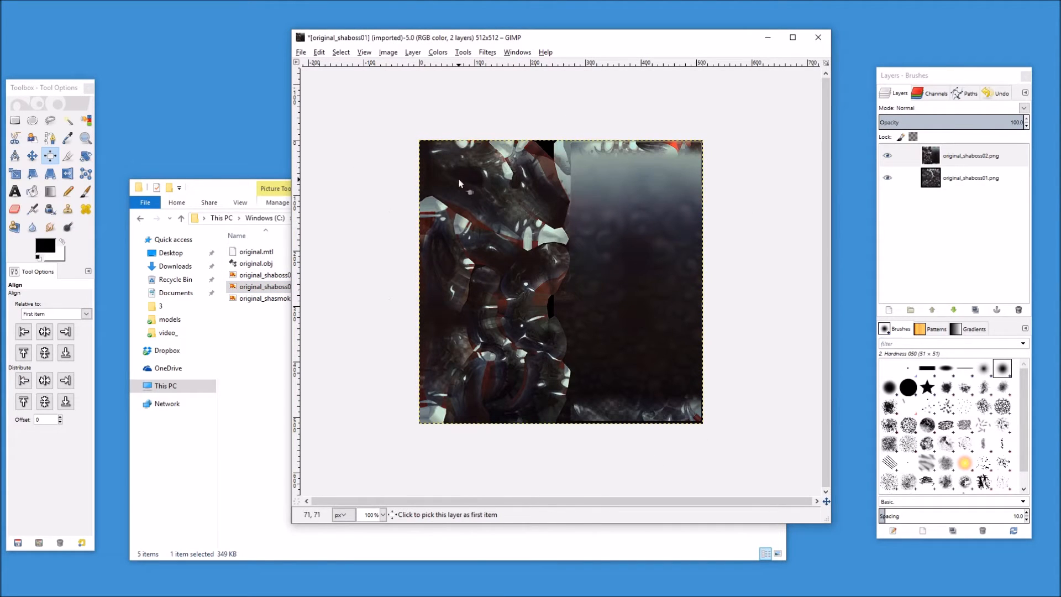
click(433, 53)
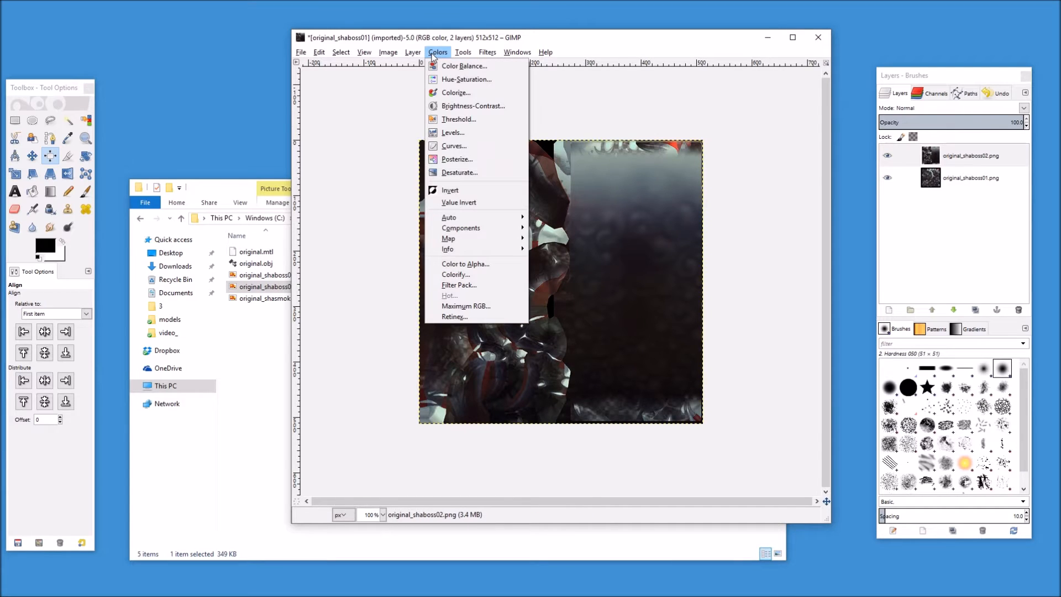
mouse_move(414, 53)
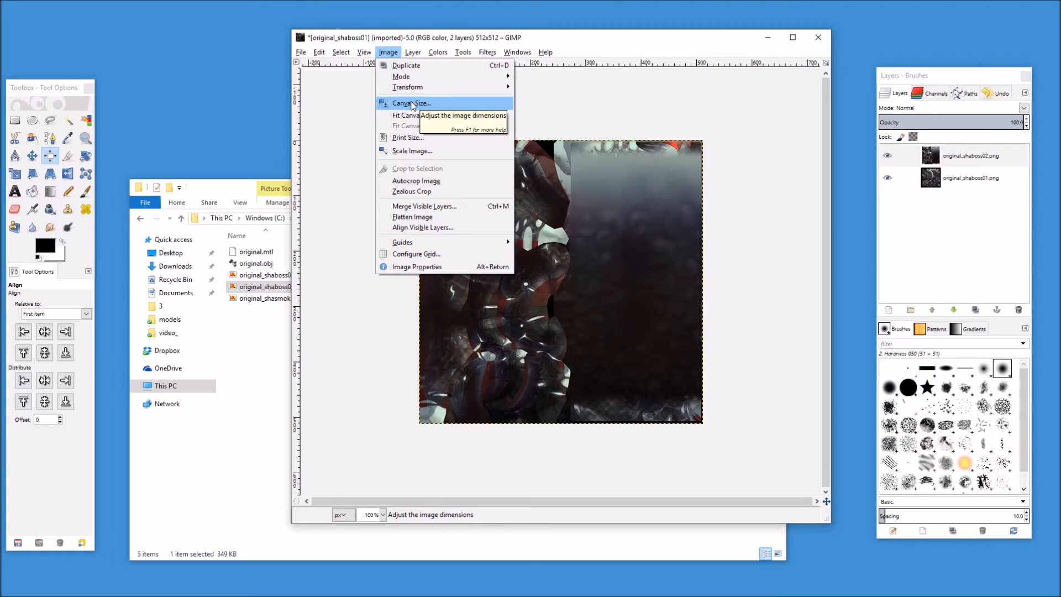
click(411, 103)
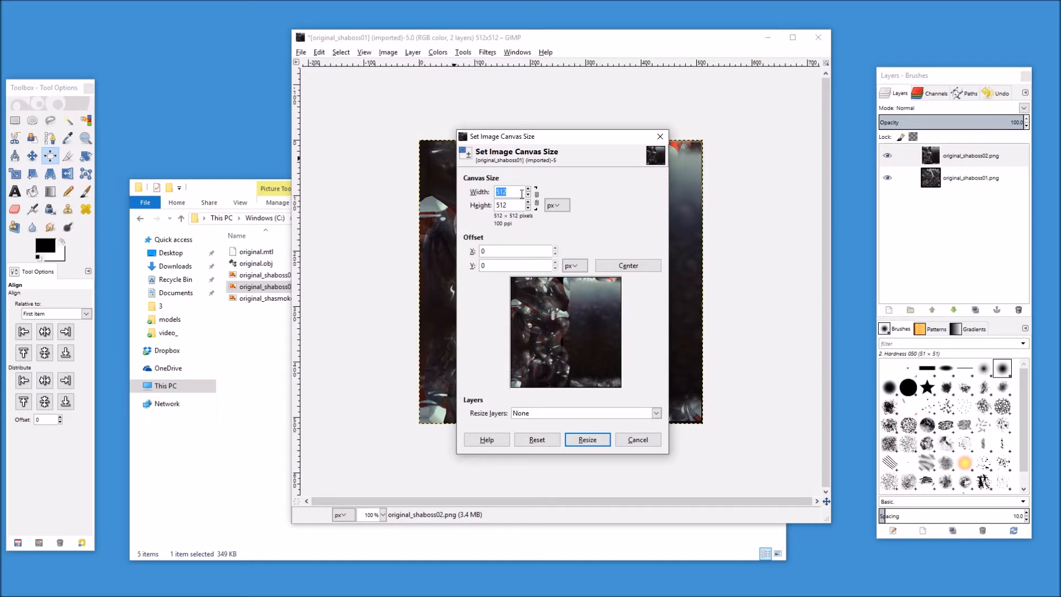
key(Tab)
text(1)
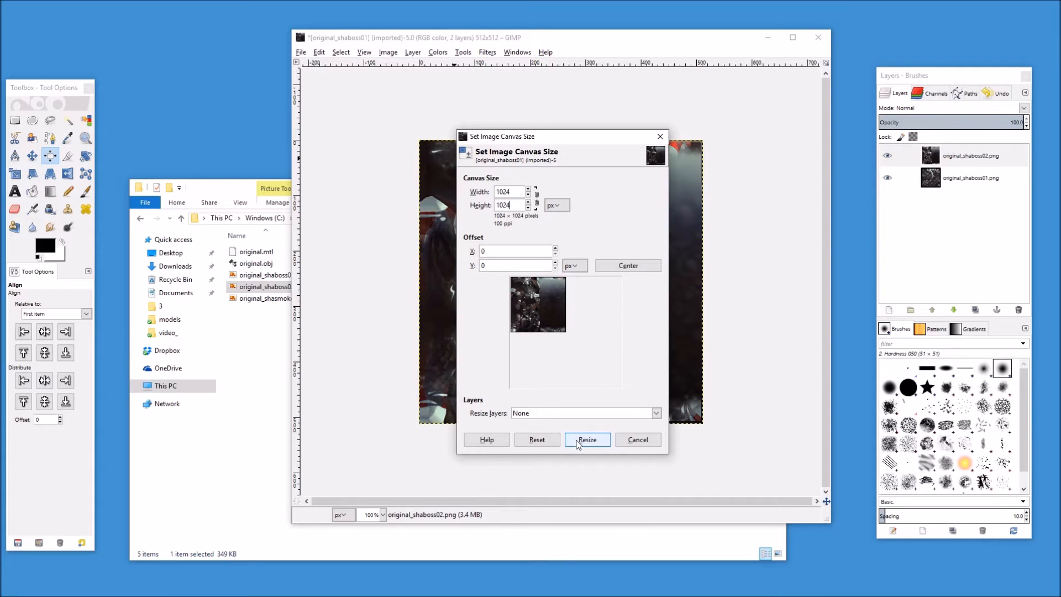
click(576, 441)
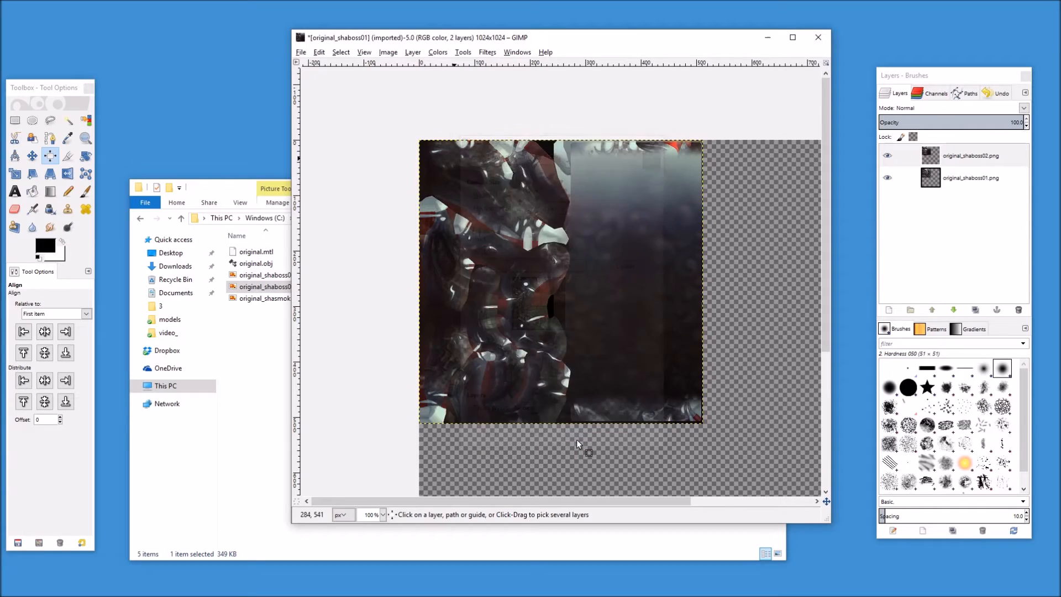
Step: Align the original_shaboss02.png layer to the image's right edge and the original_shaboss01.png layer to the top edge
scroll(611, 276, down, 2)
scroll(609, 276, up, 1)
ctrl+scroll(609, 277, down, 1)
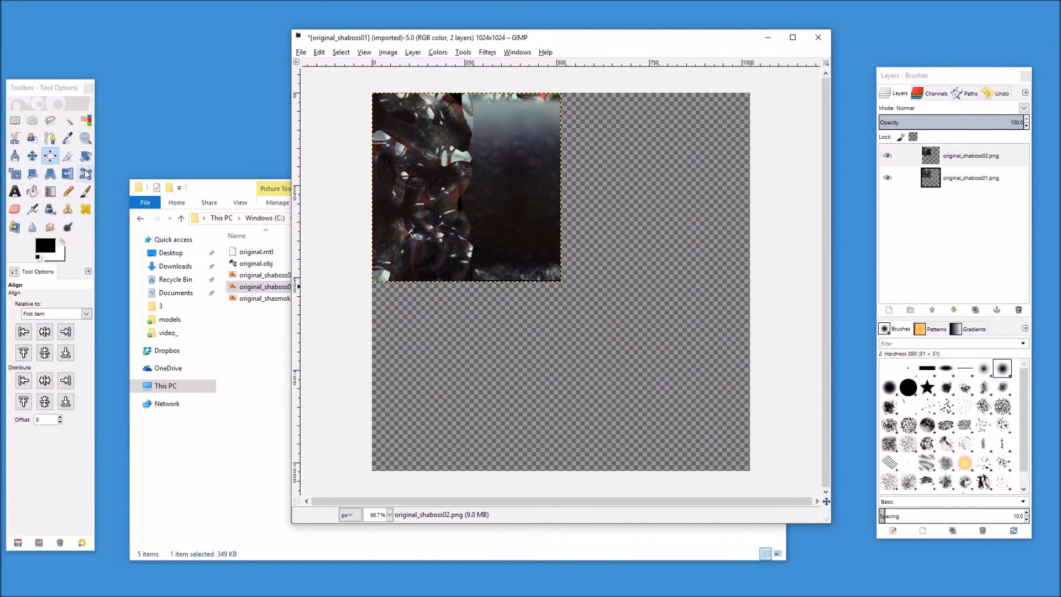
click(516, 158)
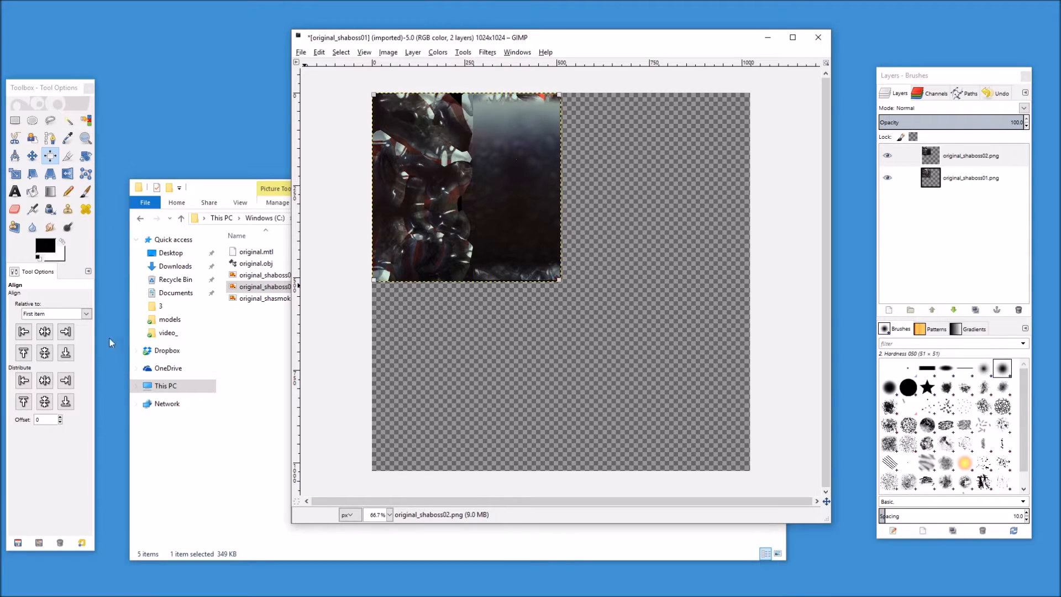
click(66, 331)
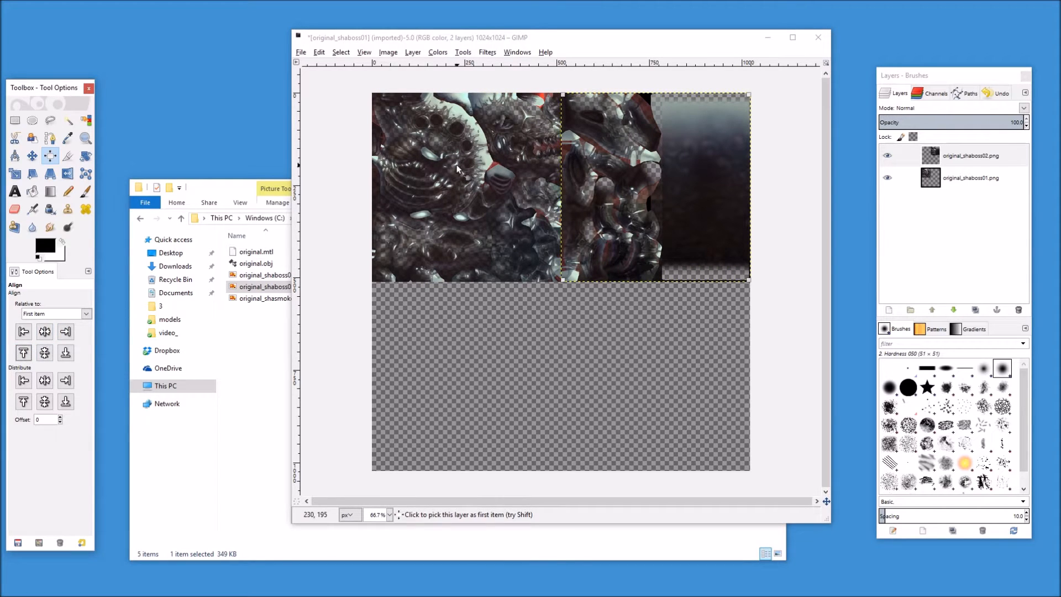
click(498, 168)
click(24, 354)
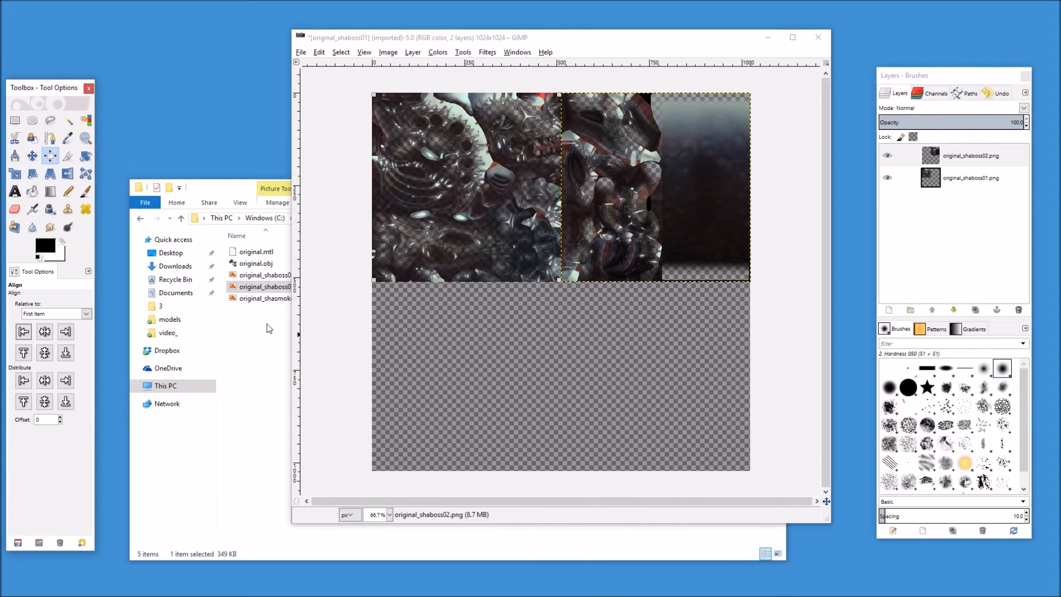
Step: Add original_shasmokeplume01.png as a layer and align it to the left and bottom edges of the image
click(256, 299)
drag(255, 301, 656, 95)
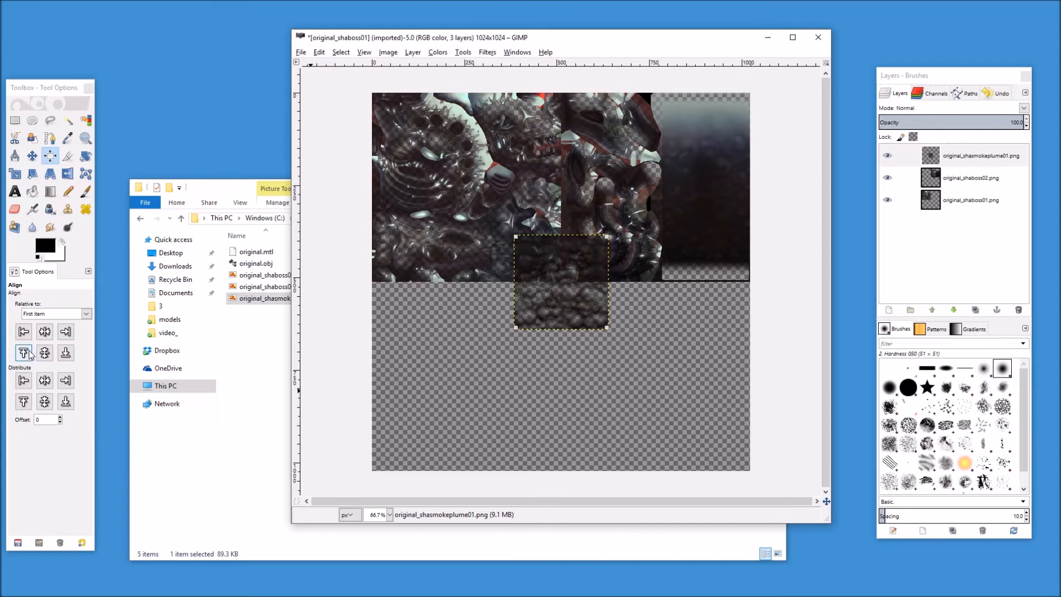
click(24, 331)
click(66, 353)
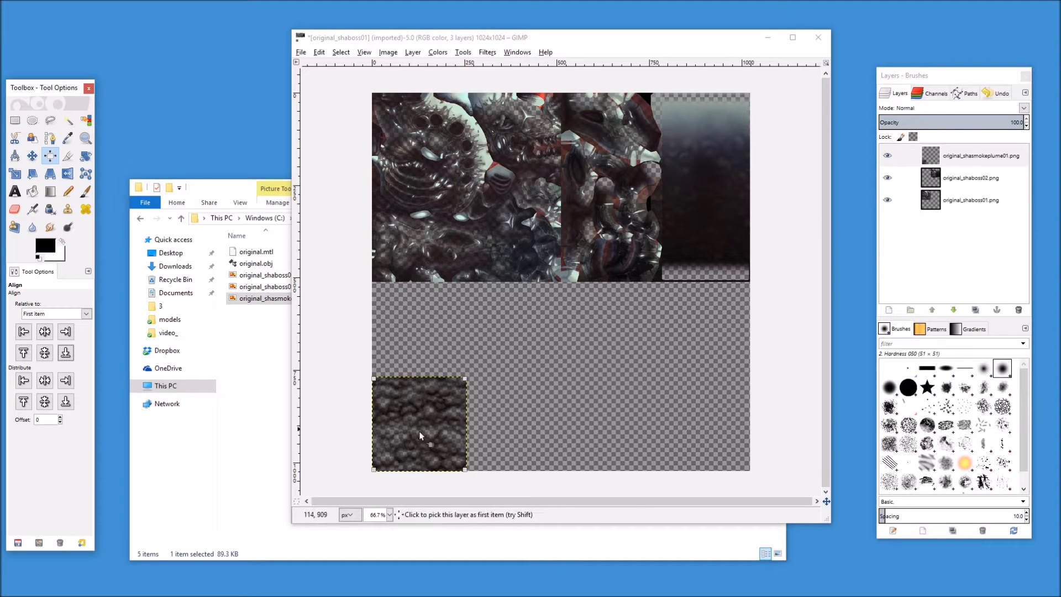
Step: Copy the smoke plume layer and paste it twice, turning each floating selection into a new layer
click(32, 157)
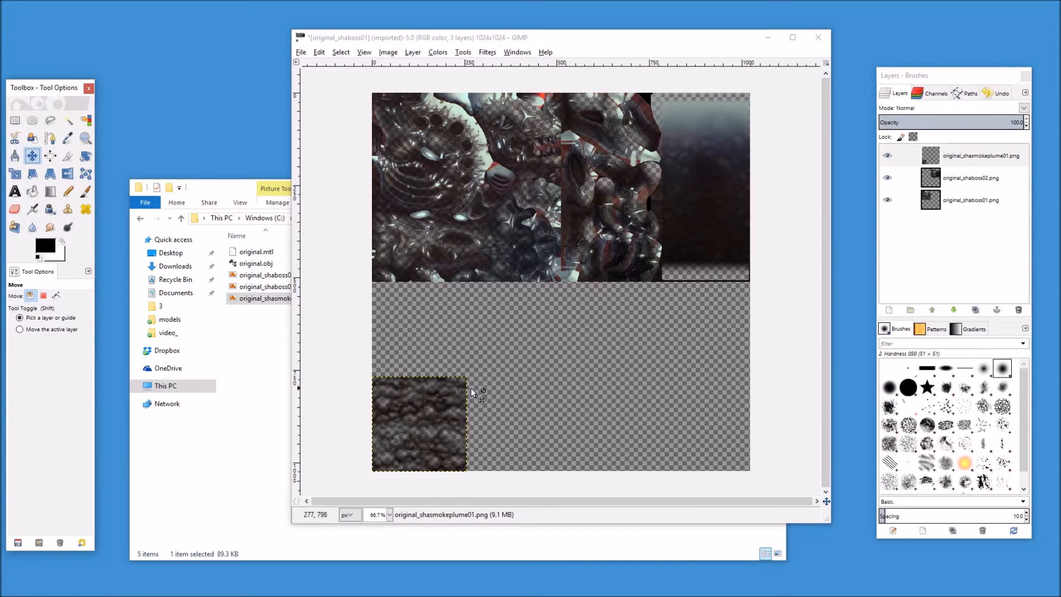
key(ctrl+c)
key(ctrl+v)
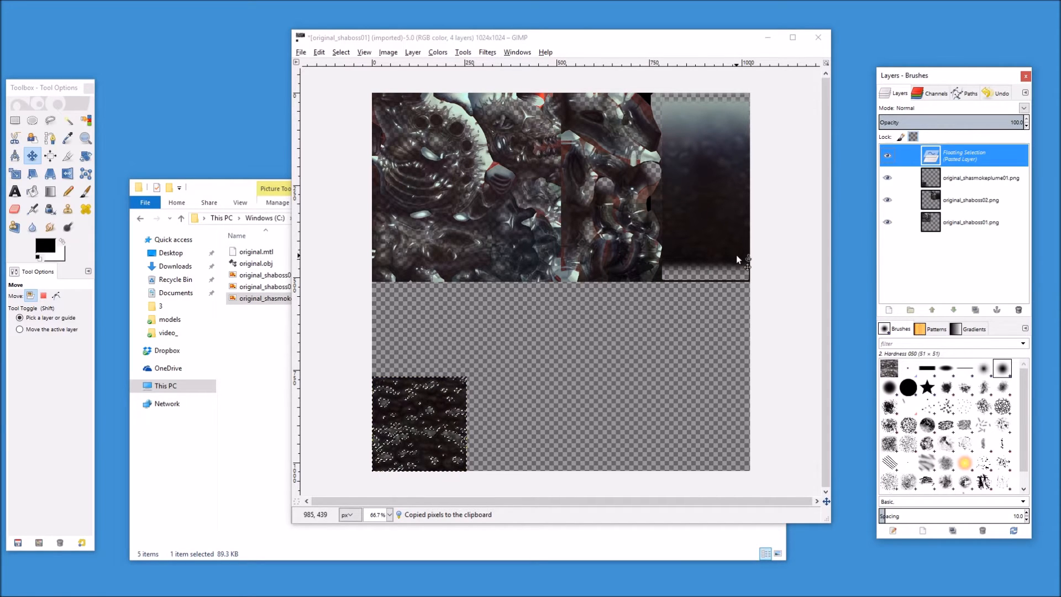
right_click(890, 154)
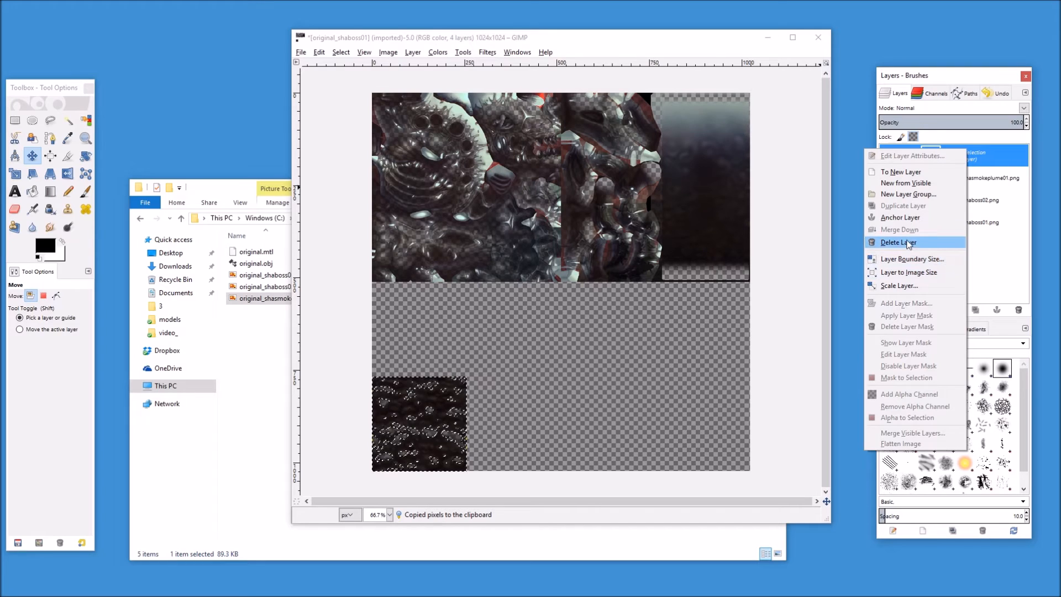
click(900, 177)
key(ctrl+v)
right_click(942, 158)
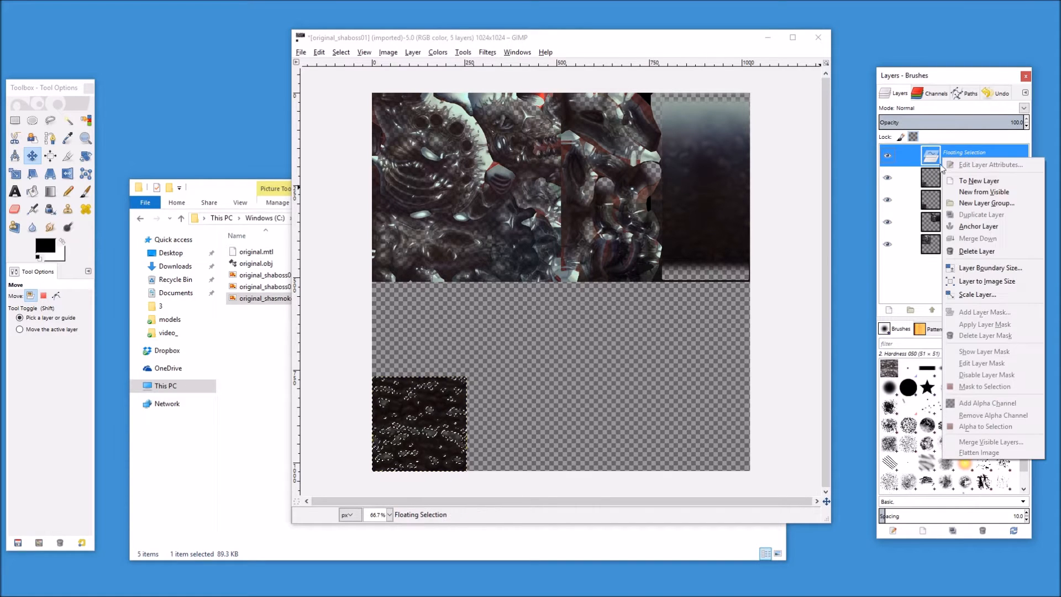
click(973, 181)
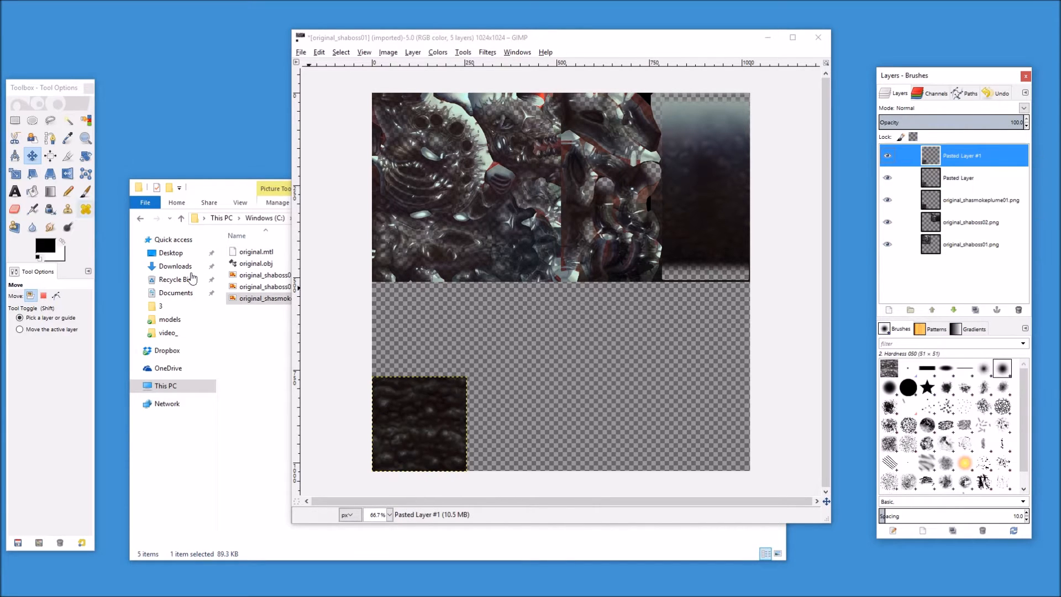
Step: Move the two pasted smoke plume layers apart into the empty lower half of the image
drag(483, 402, 600, 363)
drag(407, 420, 545, 362)
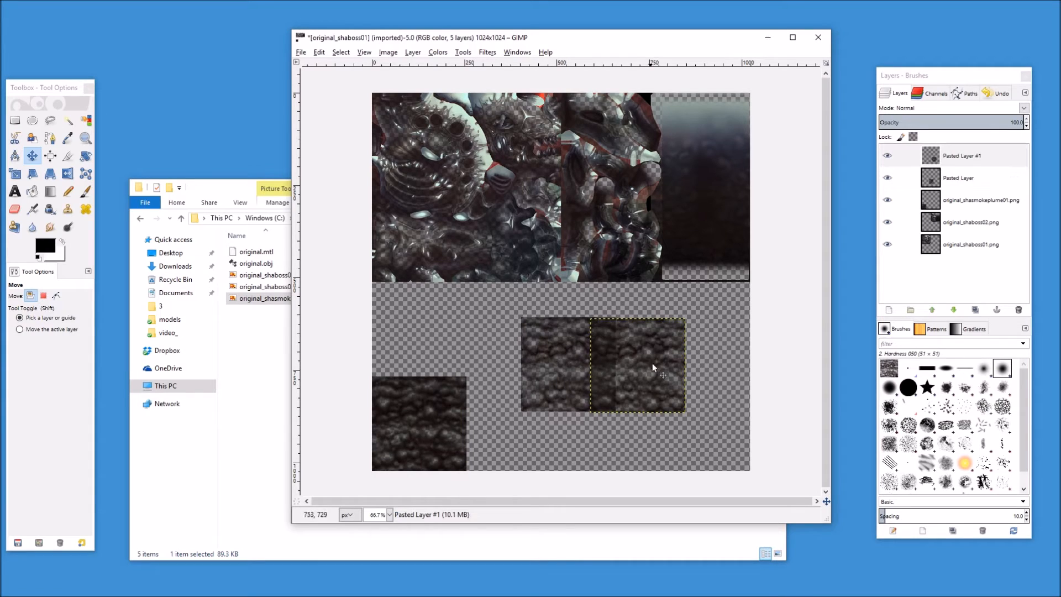
drag(652, 367, 689, 388)
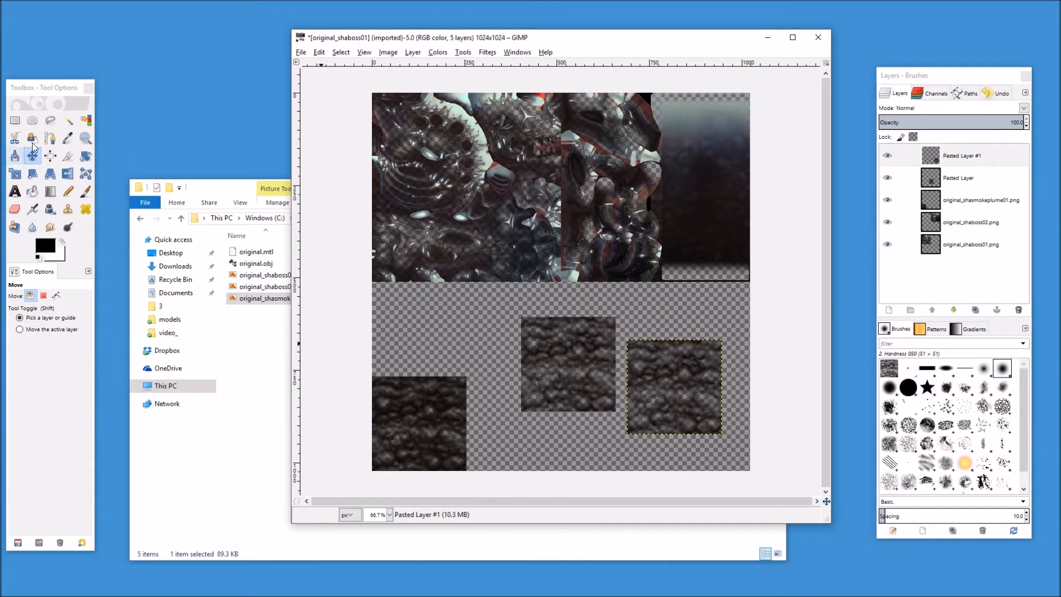
Step: Align Pasted Layer #1 to the image's right and bottom edges, and shift the other pasted copy slightly up and left
click(50, 156)
click(640, 362)
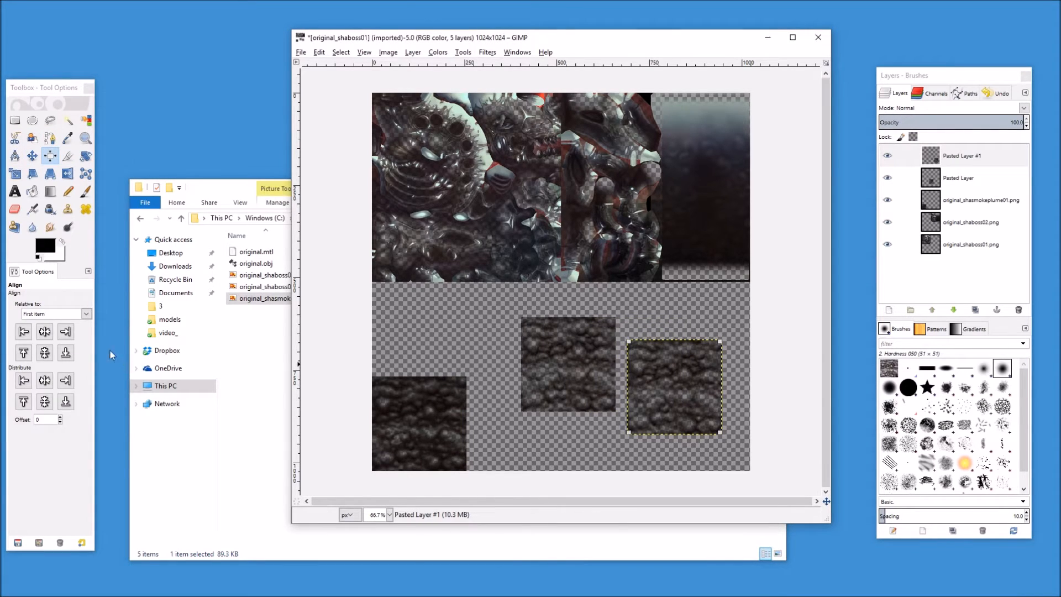
click(65, 331)
click(66, 351)
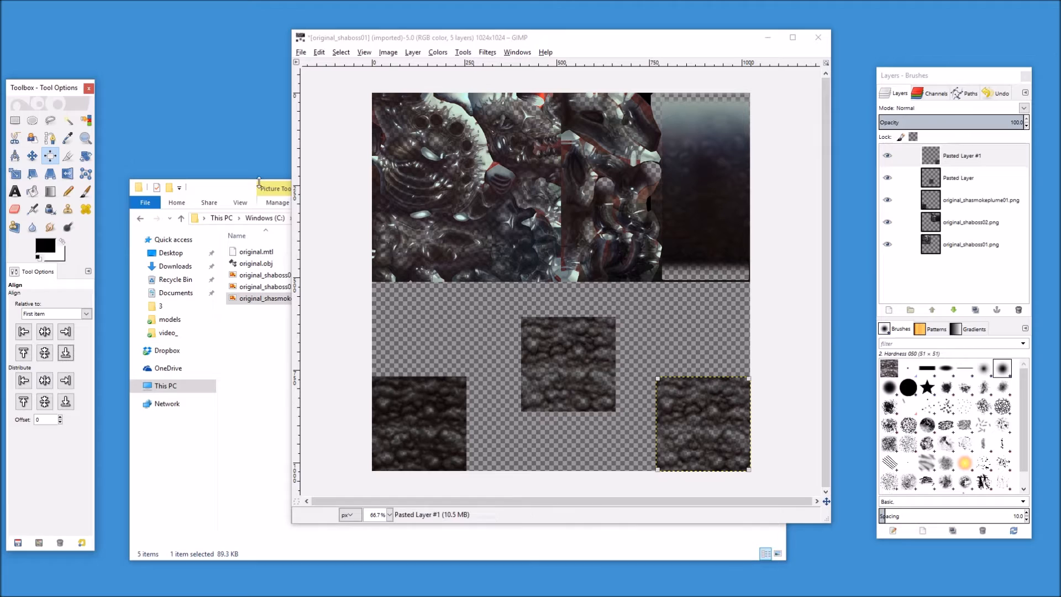
click(33, 157)
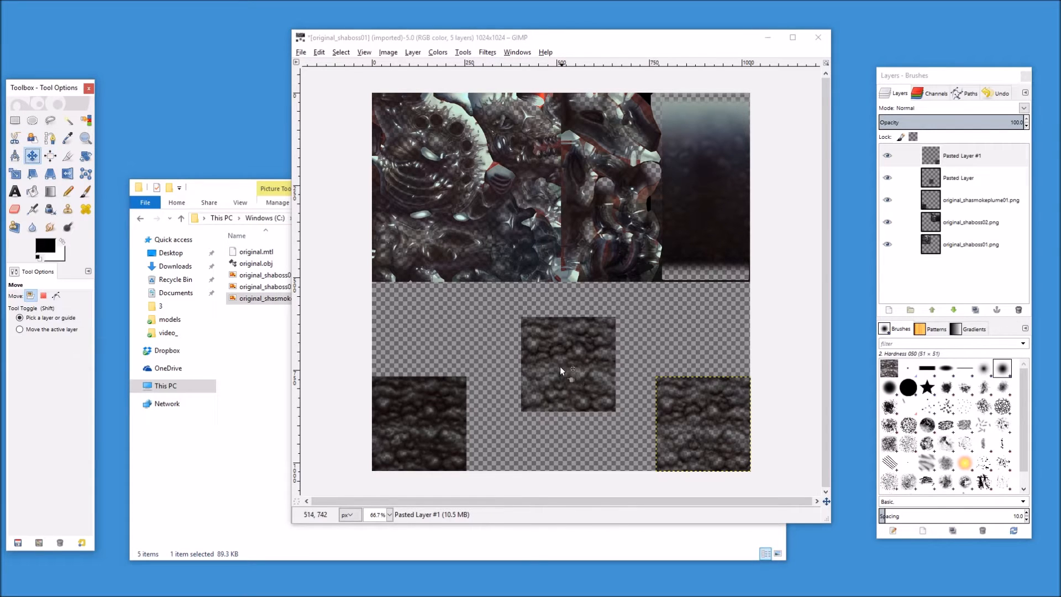
drag(559, 370, 512, 356)
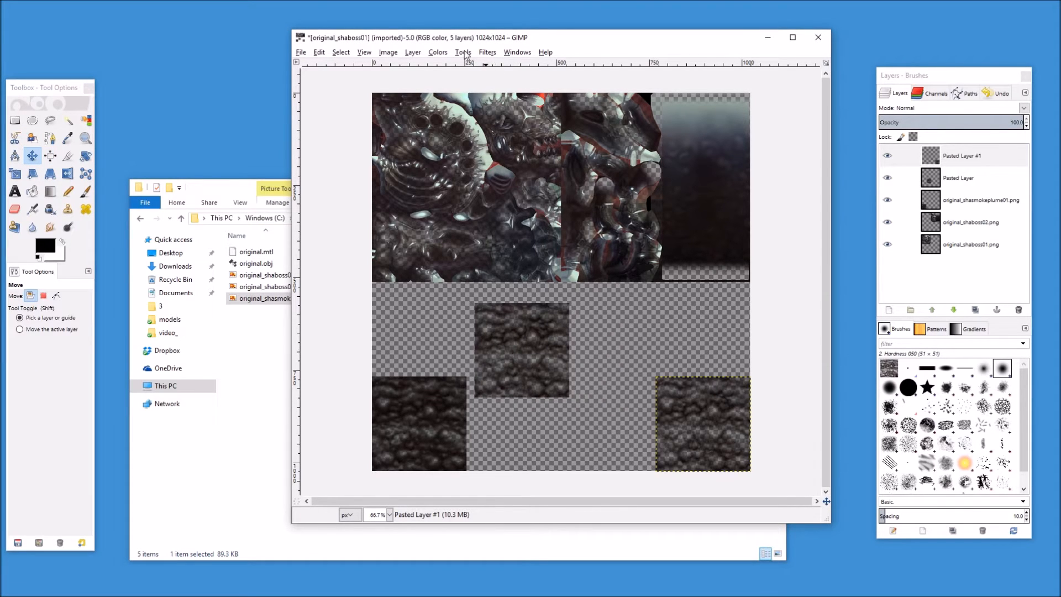
Step: Add a vertical guide at 50 percent of the image width
click(439, 53)
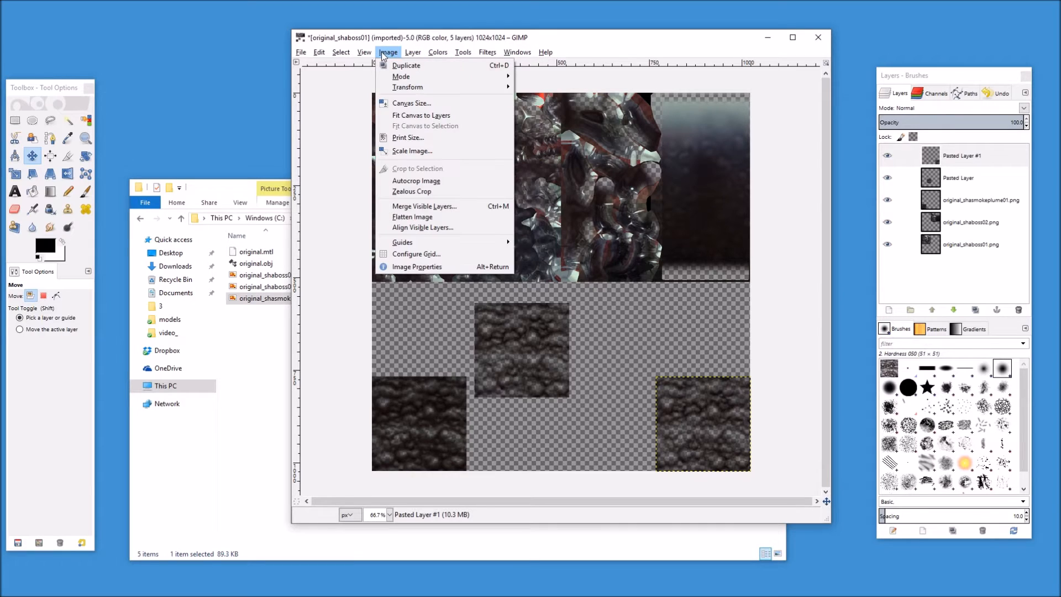
mouse_move(423, 245)
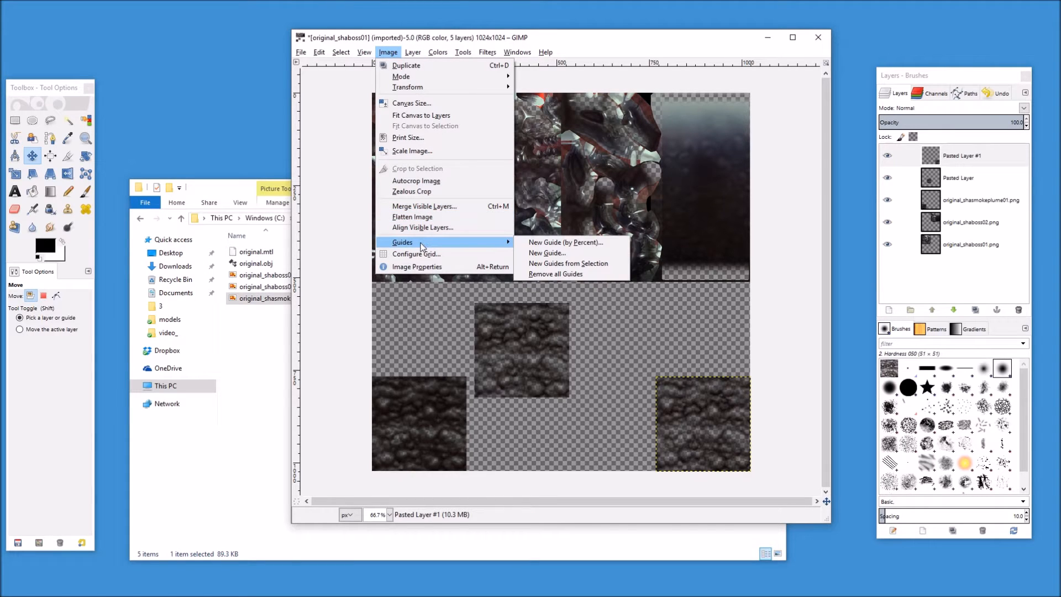
click(572, 243)
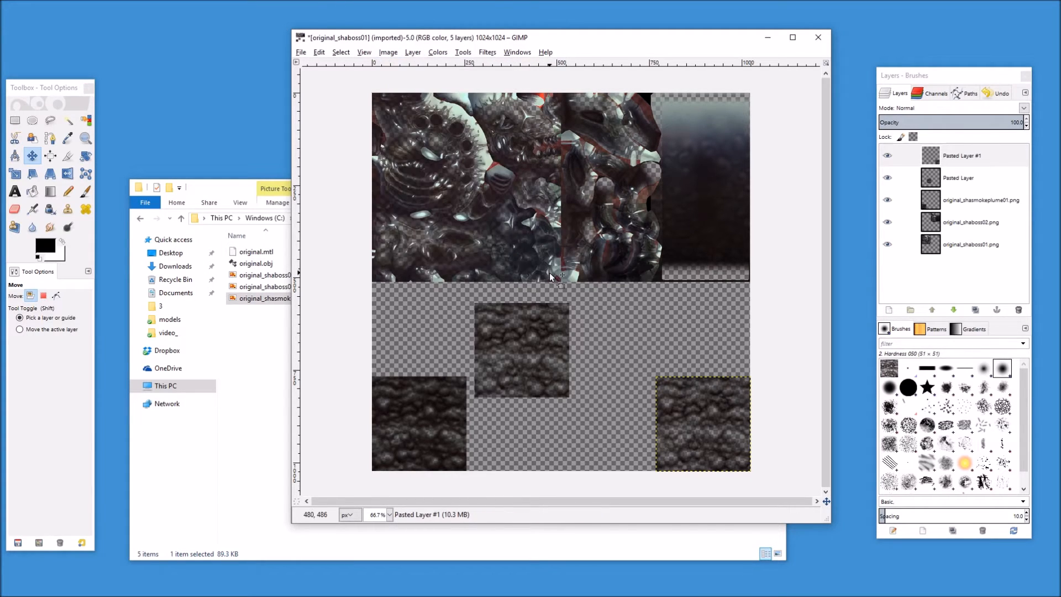
click(531, 278)
click(518, 304)
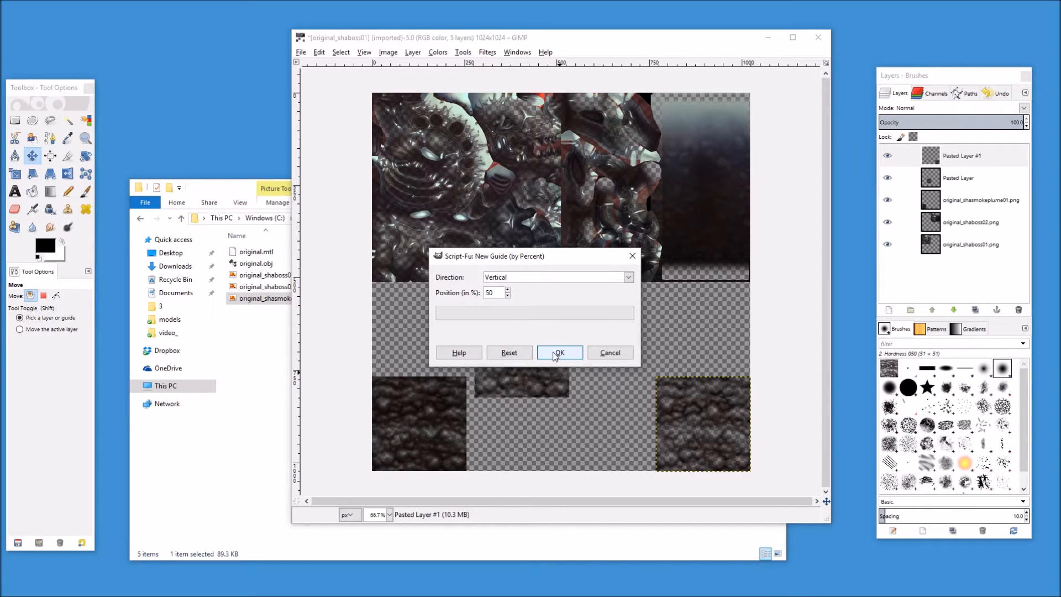
click(558, 353)
Step: Add a horizontal guide at 50 percent of the image height
click(387, 52)
mouse_move(420, 242)
click(547, 243)
click(565, 277)
click(540, 291)
click(559, 352)
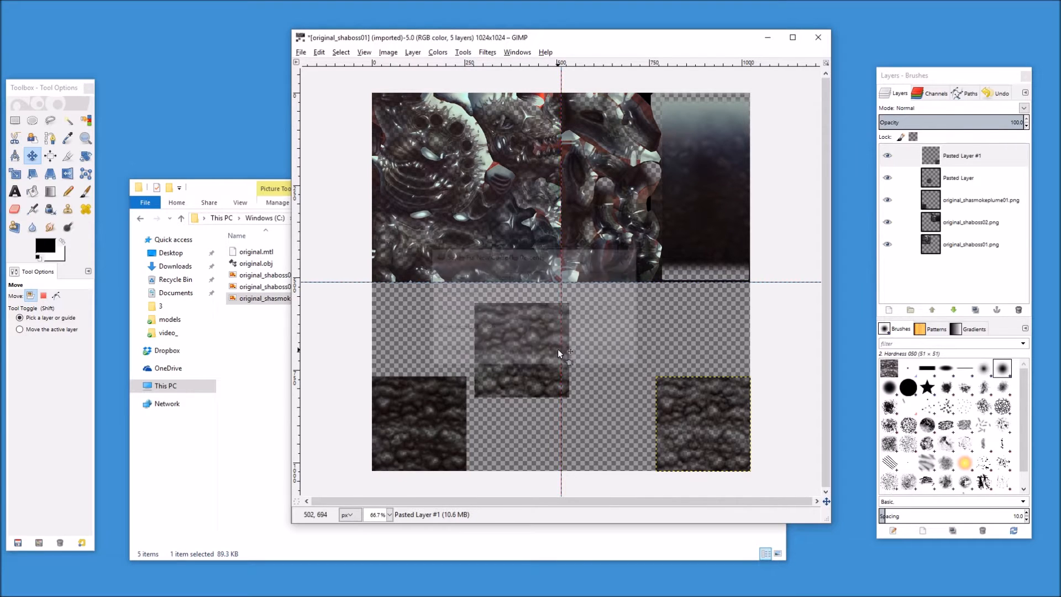
Step: Snap the remaining smoke plume copy's upper-left corner to the intersection of the two guides
click(32, 155)
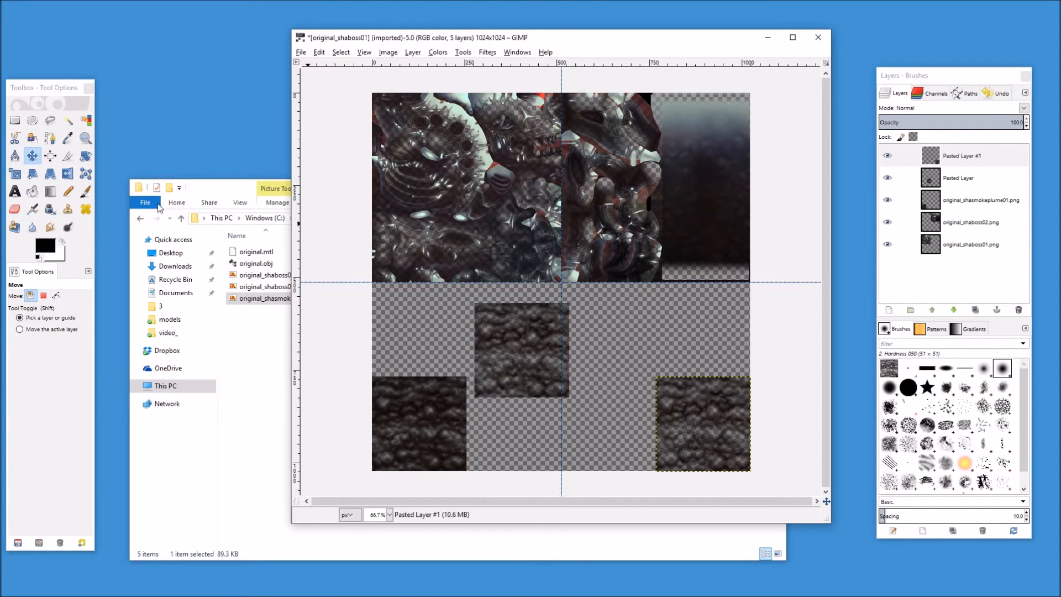
drag(505, 339, 589, 318)
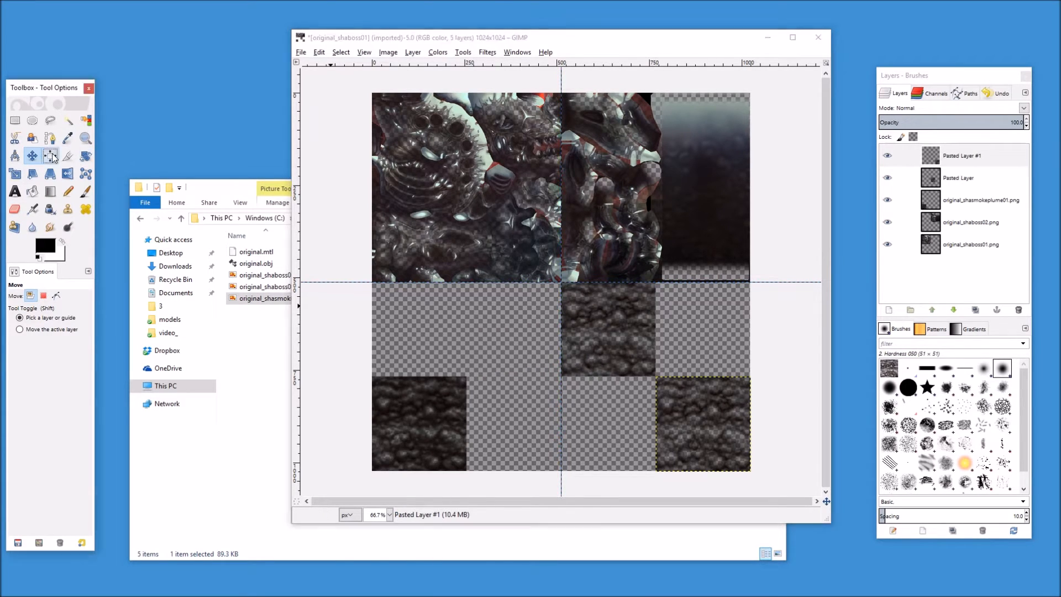
Step: Try to align the snapped smoke plume copy to the right edge of the image
click(50, 156)
click(604, 333)
click(66, 332)
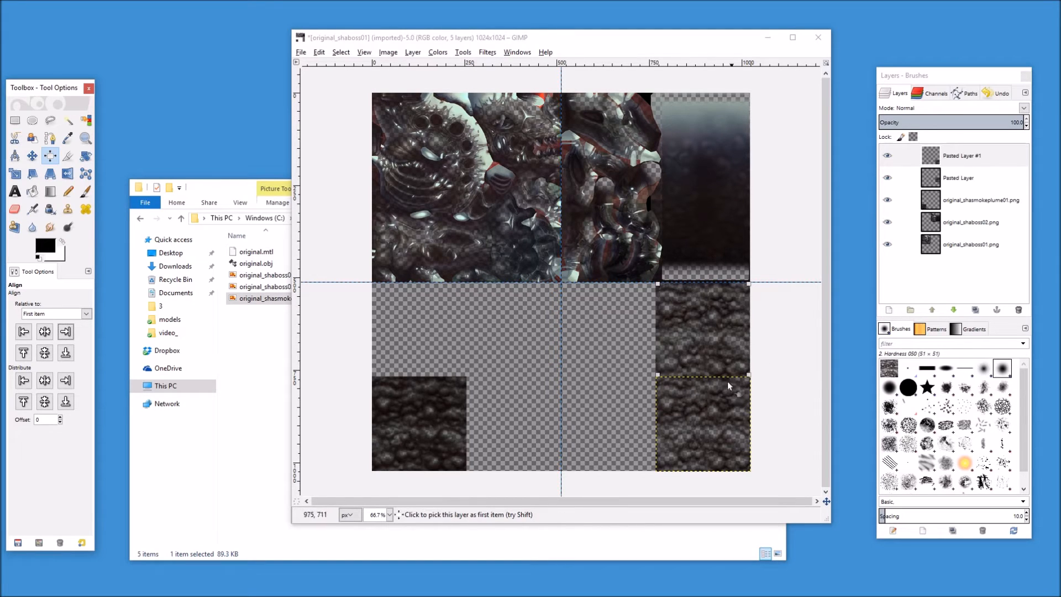
Step: Undo the right-edge alignment of the smoke plume copy
right_click(956, 158)
click(597, 46)
key(ctrl+z)
key(ctrl+z)
key(ctrl+z)
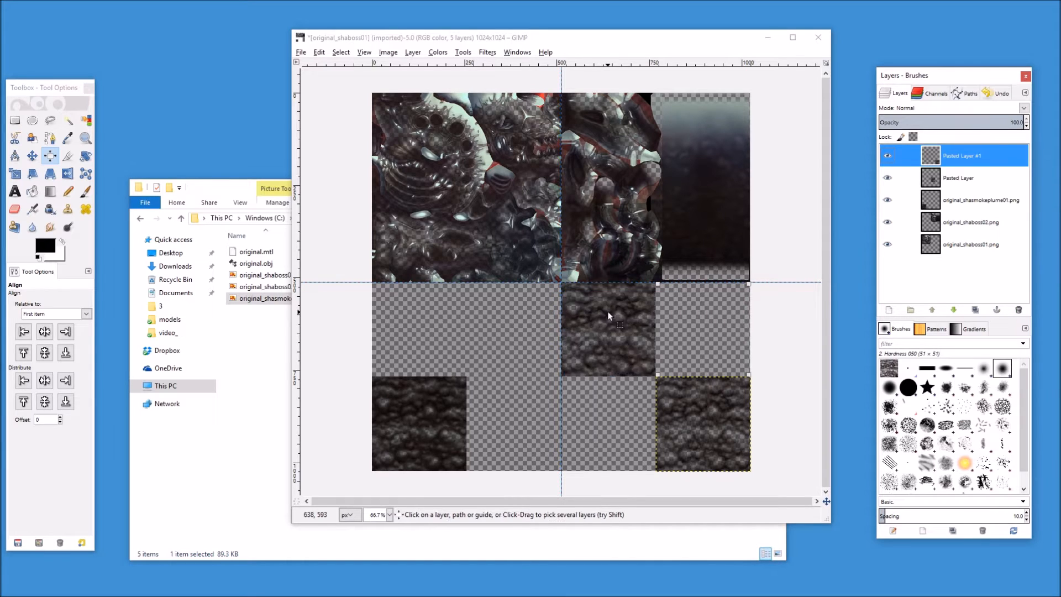
Step: Undo the edits back to the state before the smoke plume layer was copied, removing the guides and both pasted layers
key(ctrl+z)
key(ctrl+z)
key(ctrl+z)
key(ctrl+z)
key(ctrl+z)
key(ctrl+z)
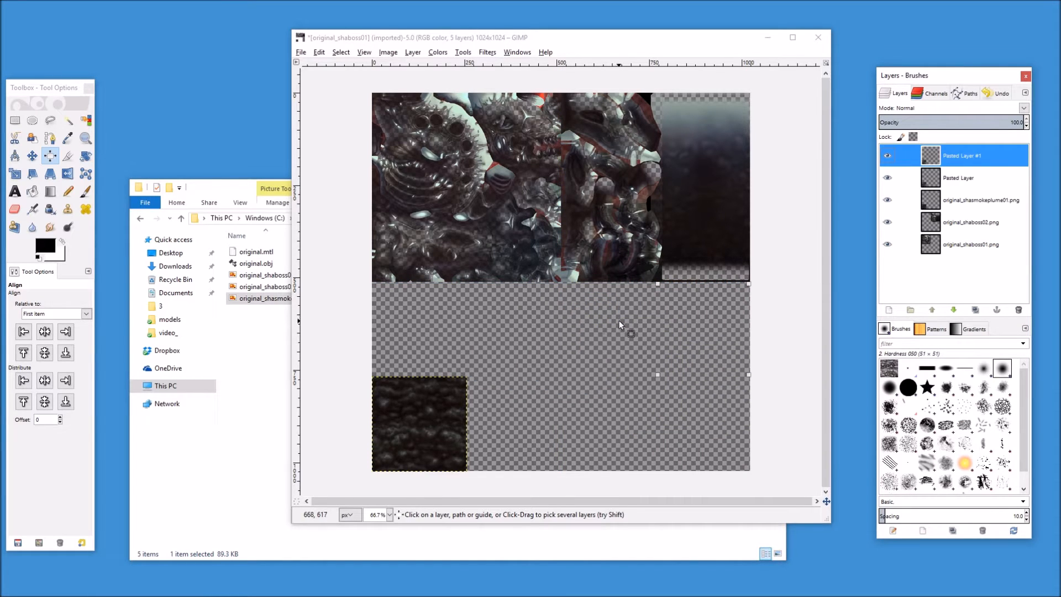
key(ctrl+z)
key(ctrl+z)
key(ctrl+z)
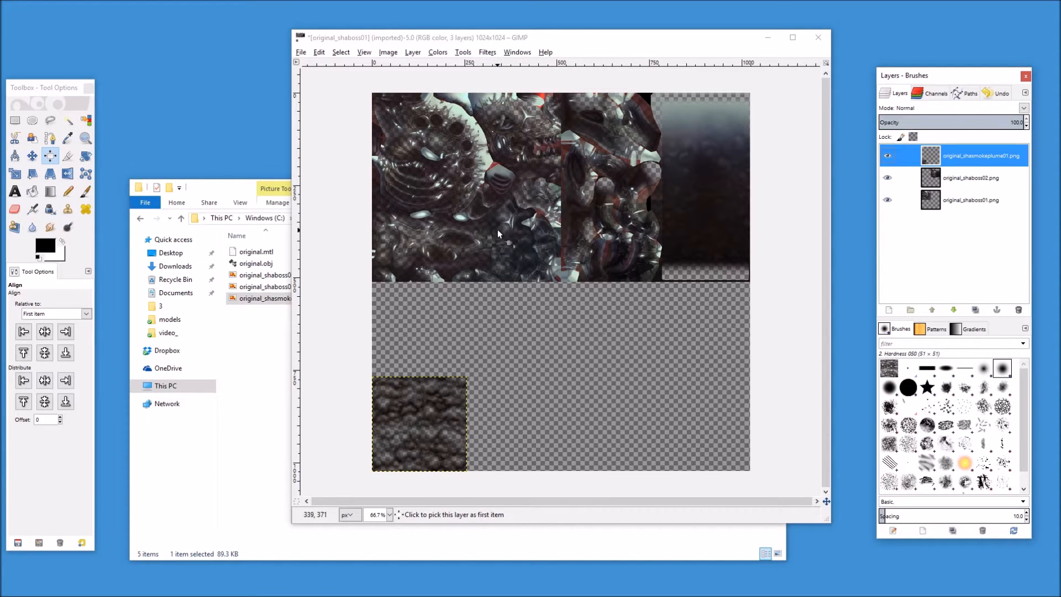
Step: Export the merged texture as combined_shaboss01.png into the sha folder with the default PNG options
click(301, 52)
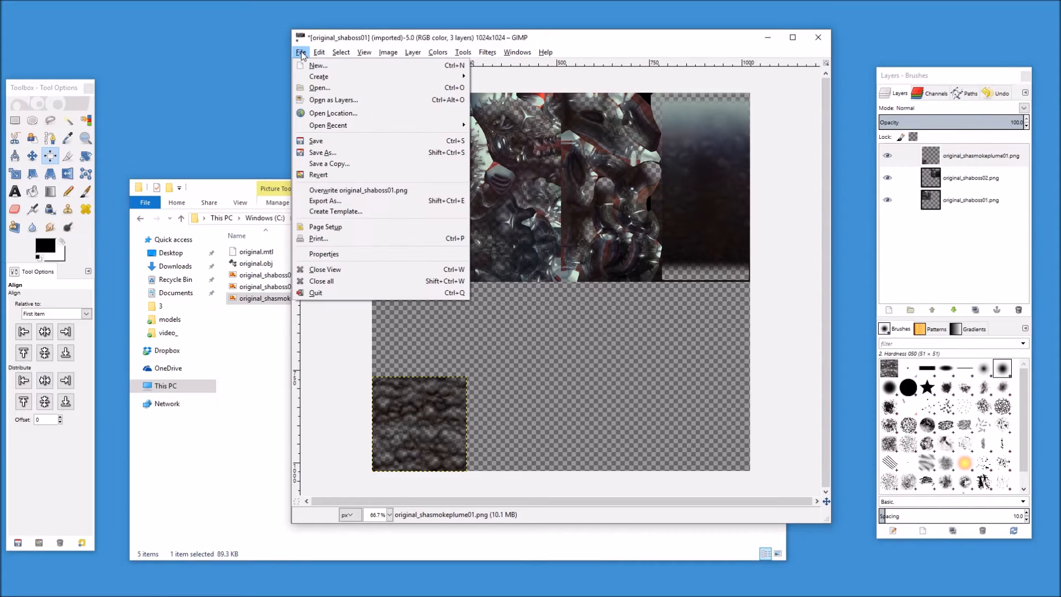
click(356, 199)
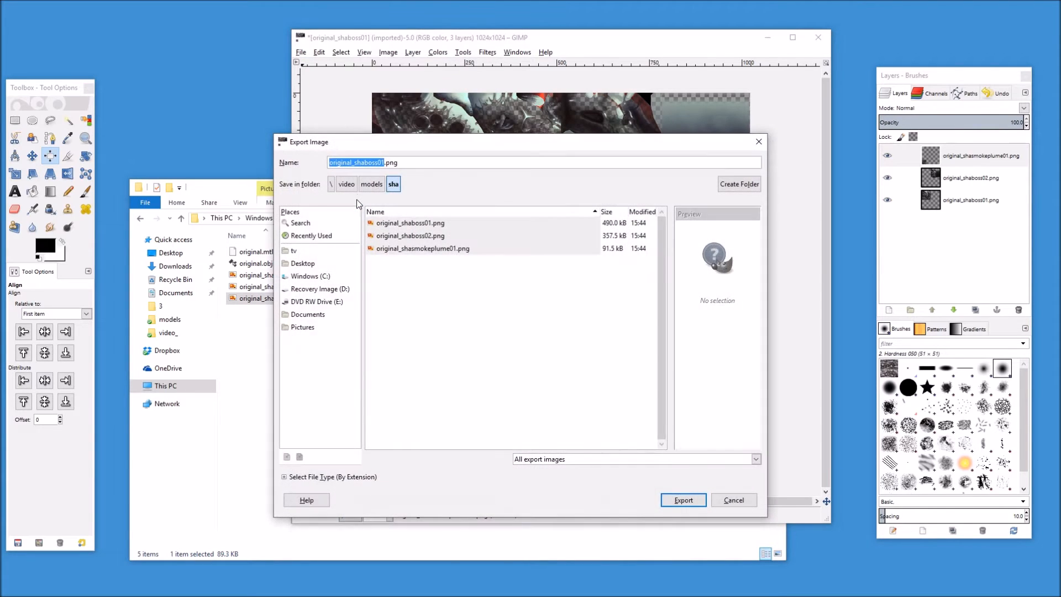
click(352, 162)
key(shift+Home)
key(BackSpace)
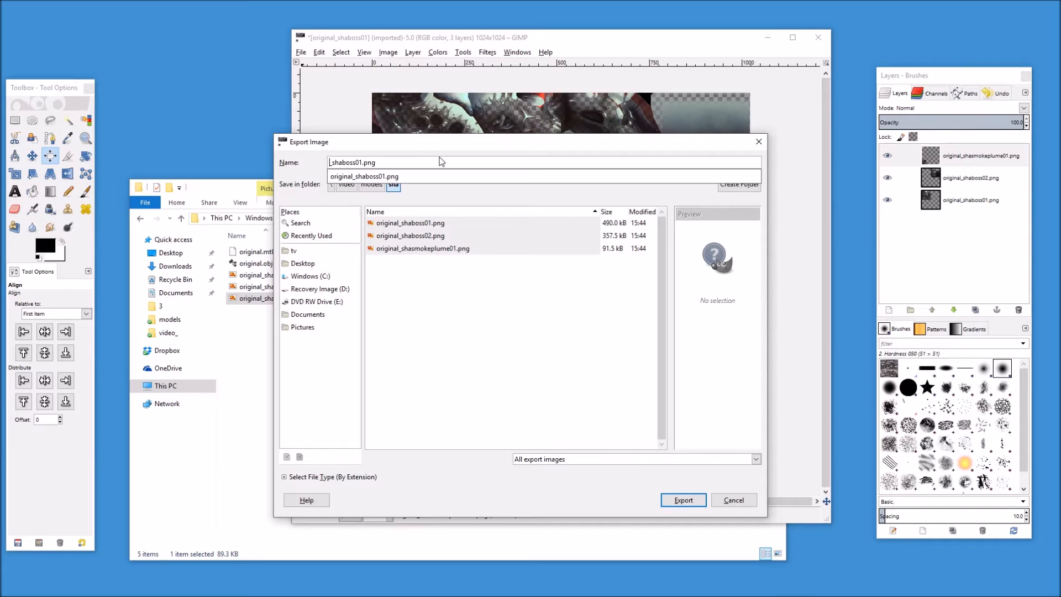
text(combined)
click(673, 502)
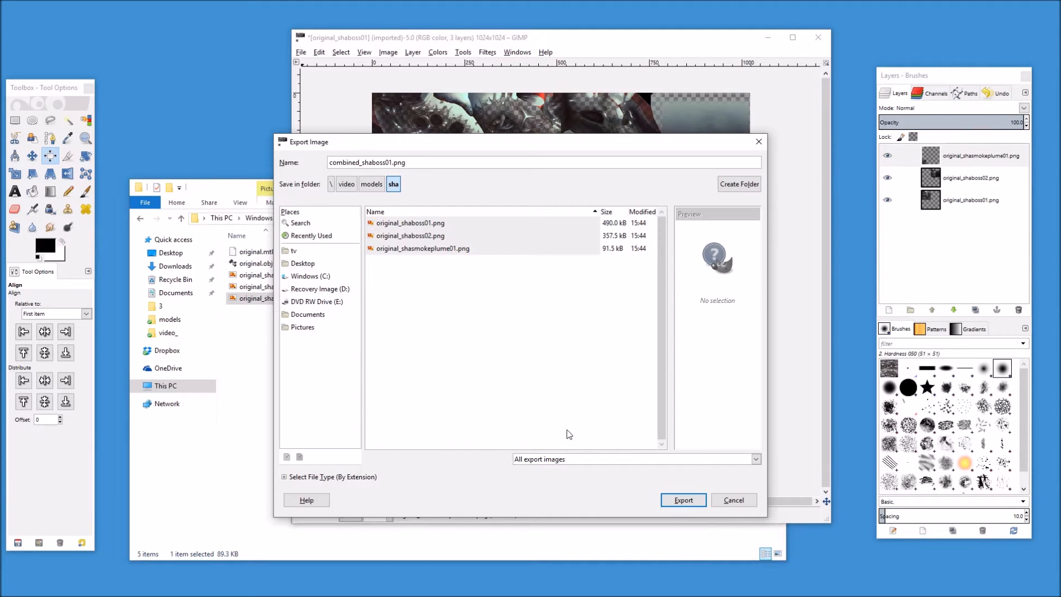
click(684, 500)
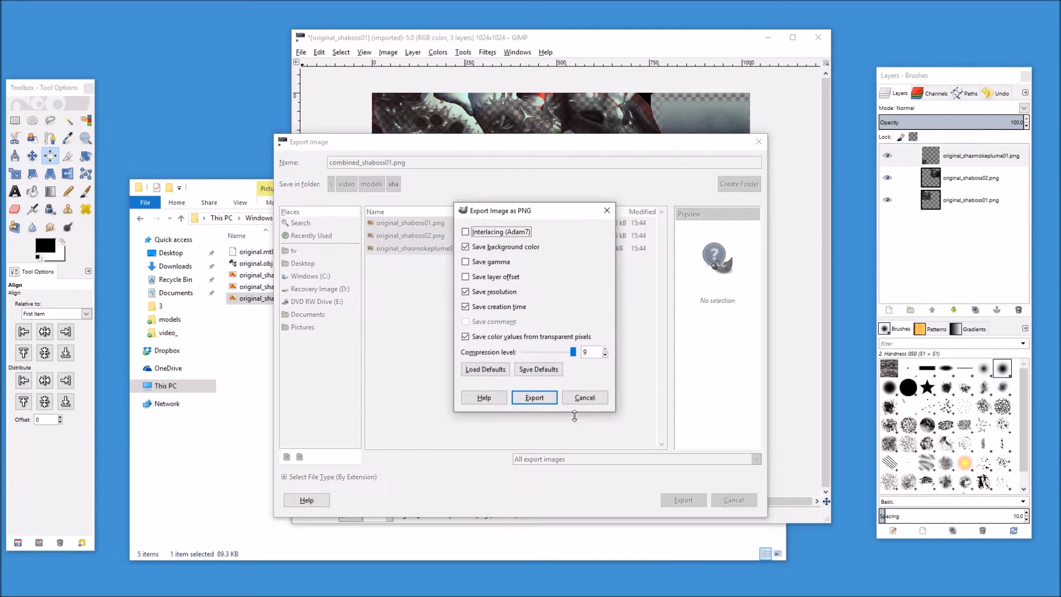
click(534, 397)
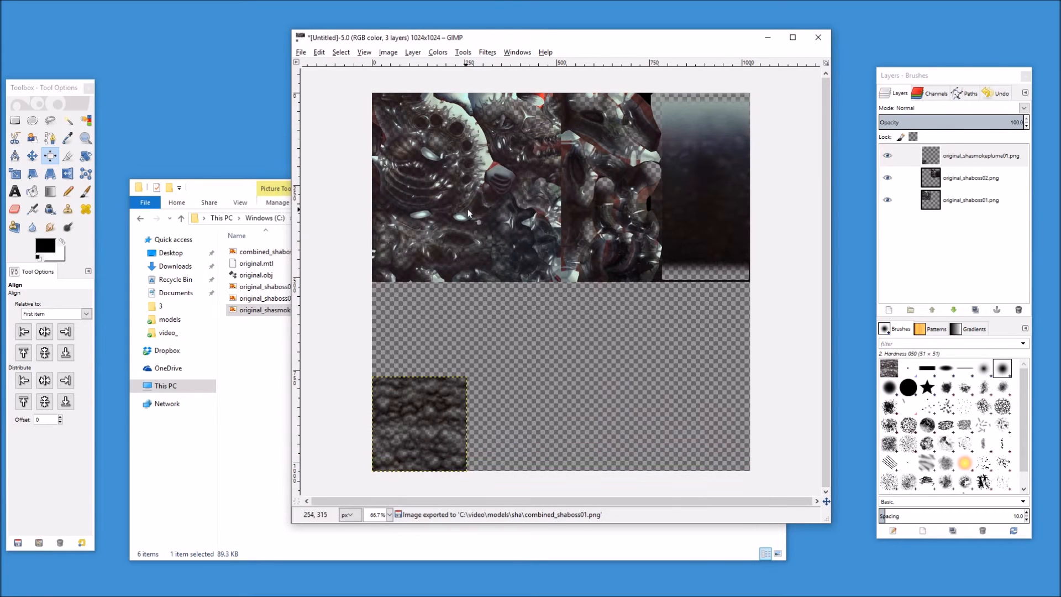
Step: Close the combined texture image without saving and open original_fireelementalskin.png from the fireelemental folder
click(811, 37)
click(563, 351)
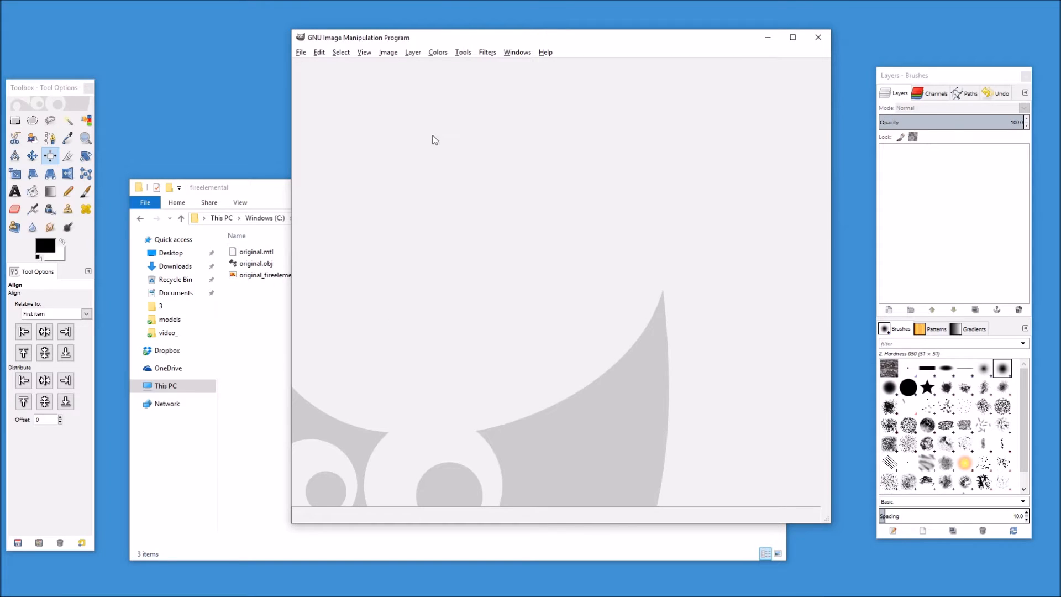
drag(257, 275, 473, 250)
ctrl+scroll(561, 271, up, 3)
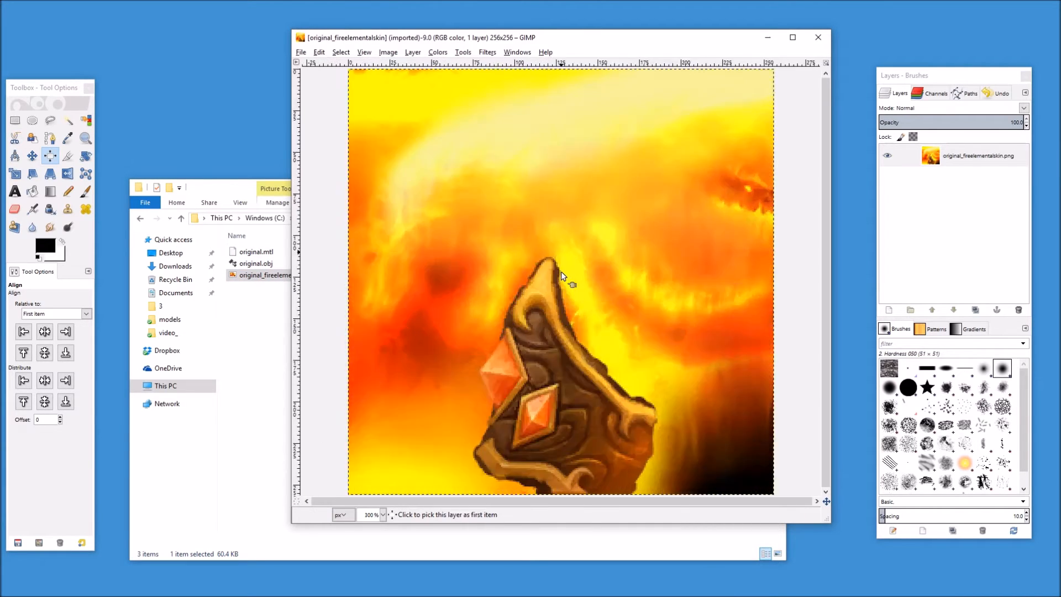
ctrl+scroll(561, 271, down, 1)
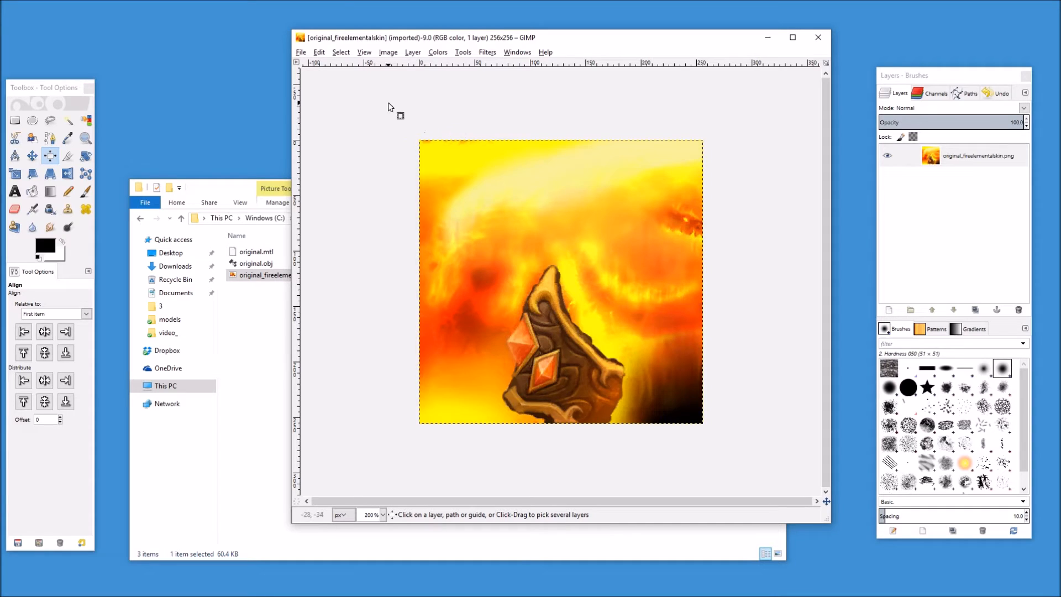
Step: Recolour the fire elemental skin with Hue-Saturation, setting hue to -93, lightness to 47 and saturation to -32
click(438, 53)
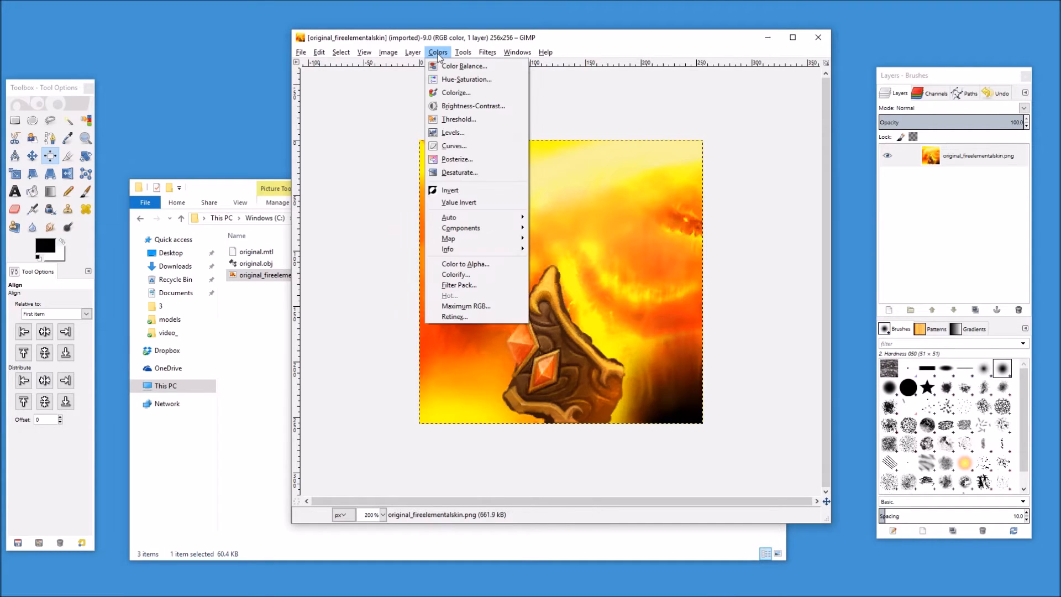
click(467, 80)
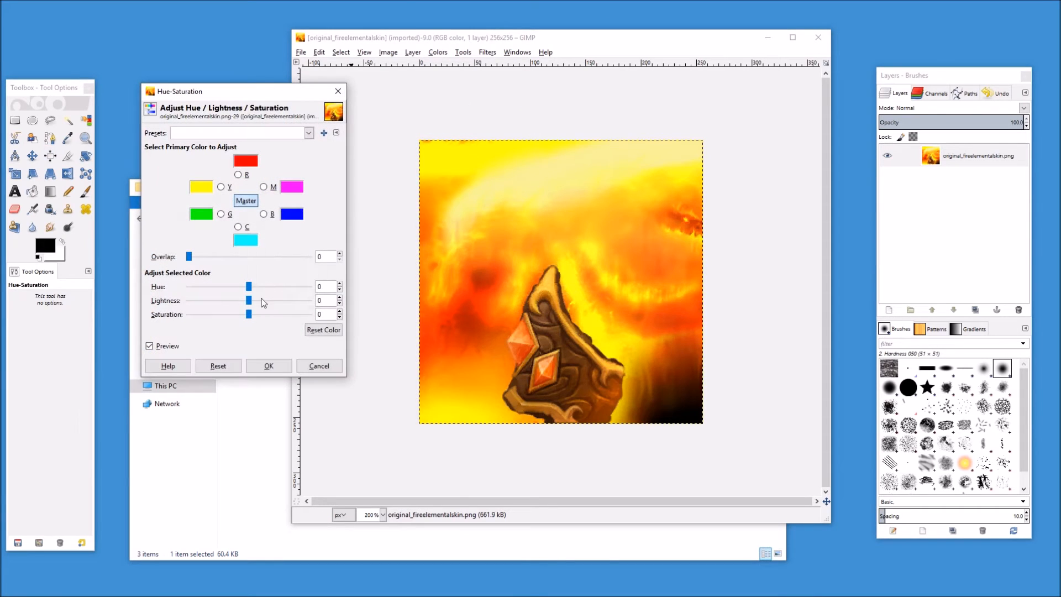
drag(249, 286, 234, 323)
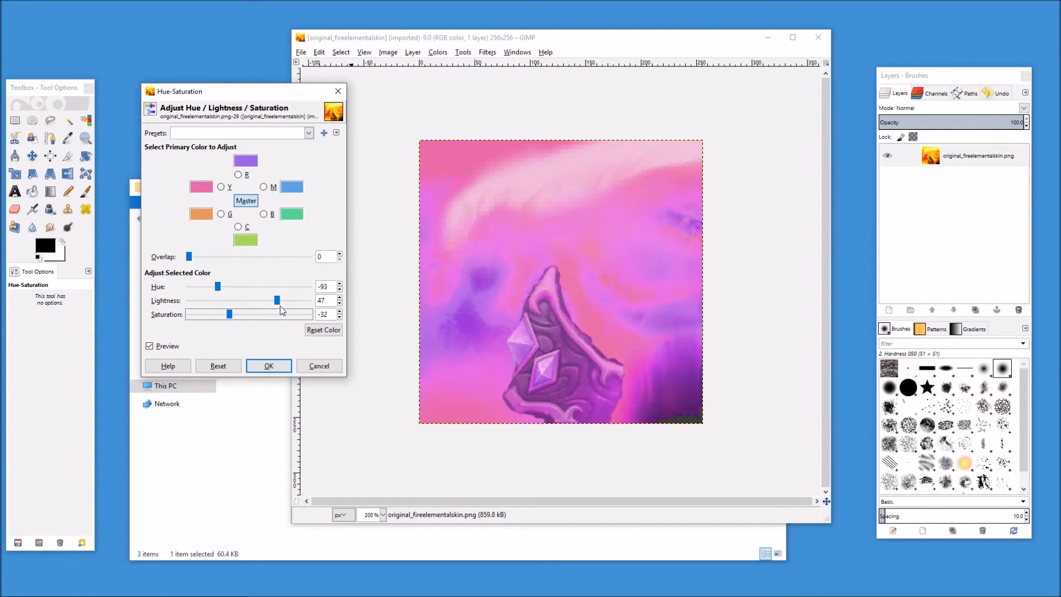
click(269, 366)
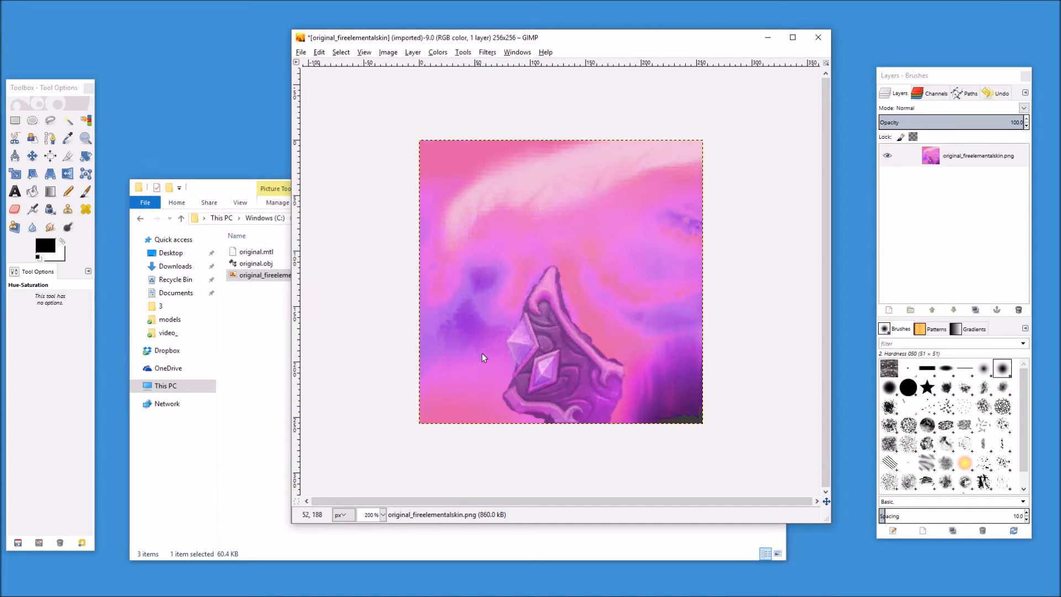
Step: Export the recoloured skin as bubblegum.png into the fireelemental folder with the default PNG options
click(300, 52)
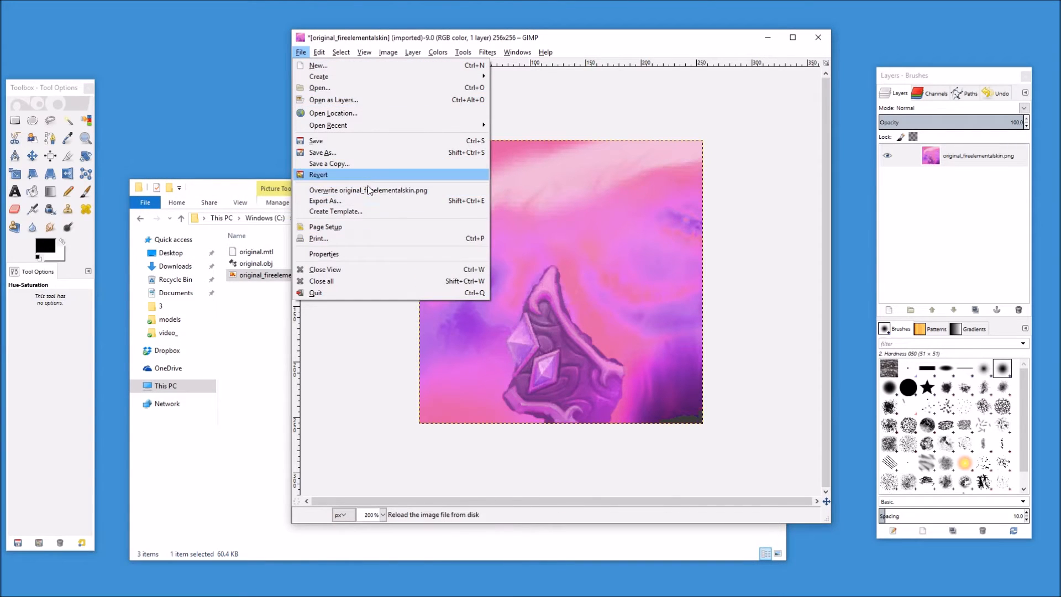
click(364, 200)
text(bubblegum.png)
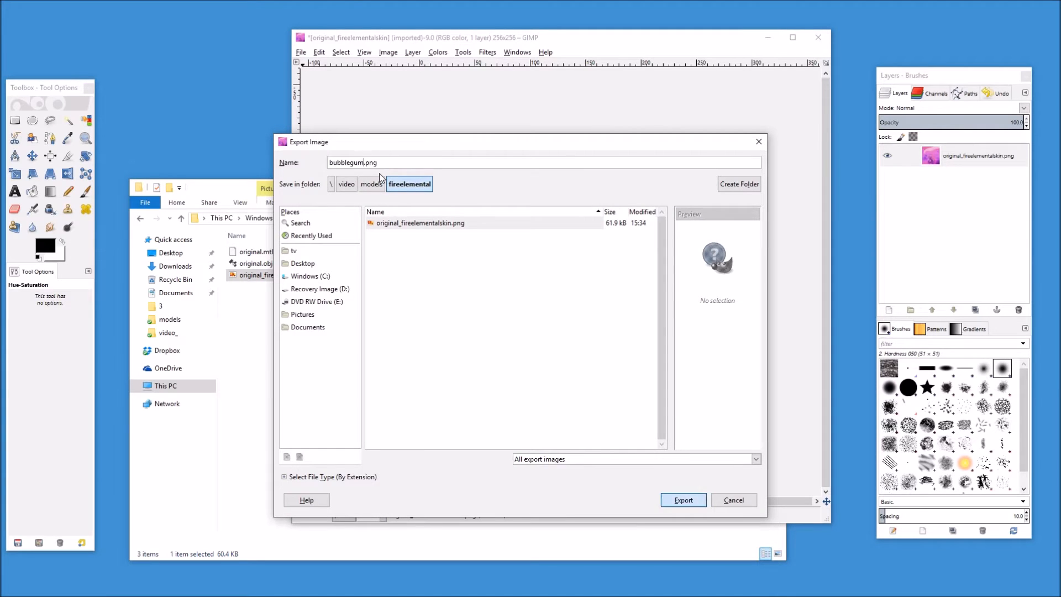
key(Return)
click(530, 397)
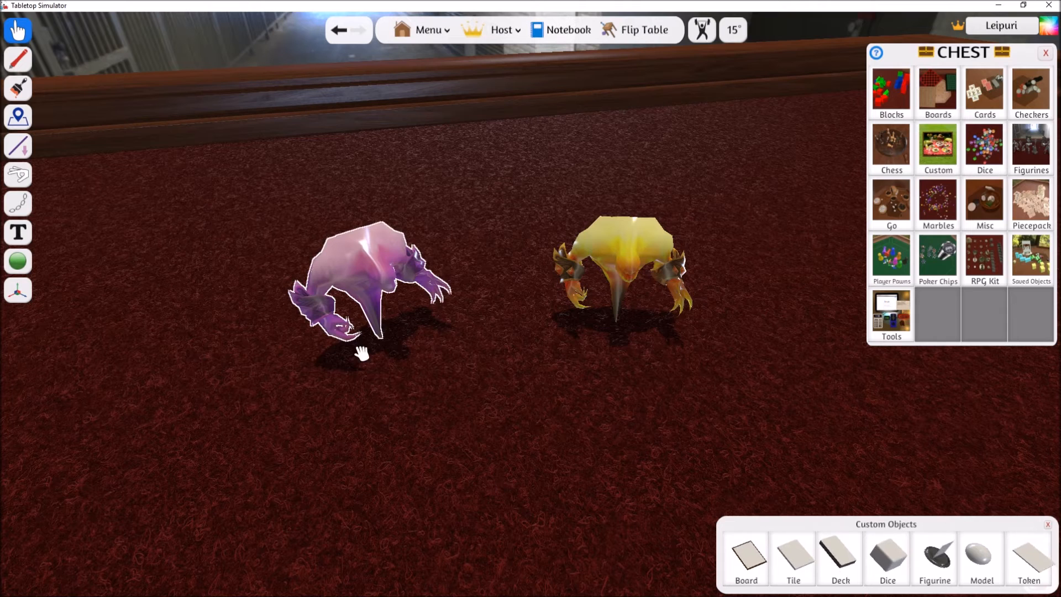
Step: In Tabletop Simulator, enlarge the pink and yellow fire elemental models on the table and compare them up close
drag(360, 355, 381, 293)
key(plus)
key(plus)
key(plus)
key(plus)
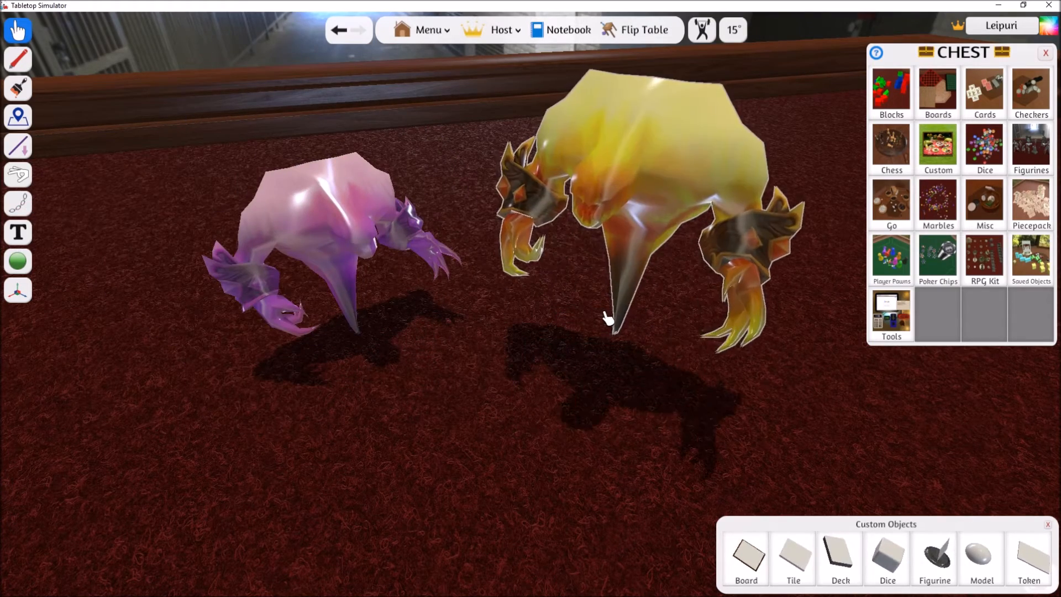
key(plus)
key(plus)
key(plus)
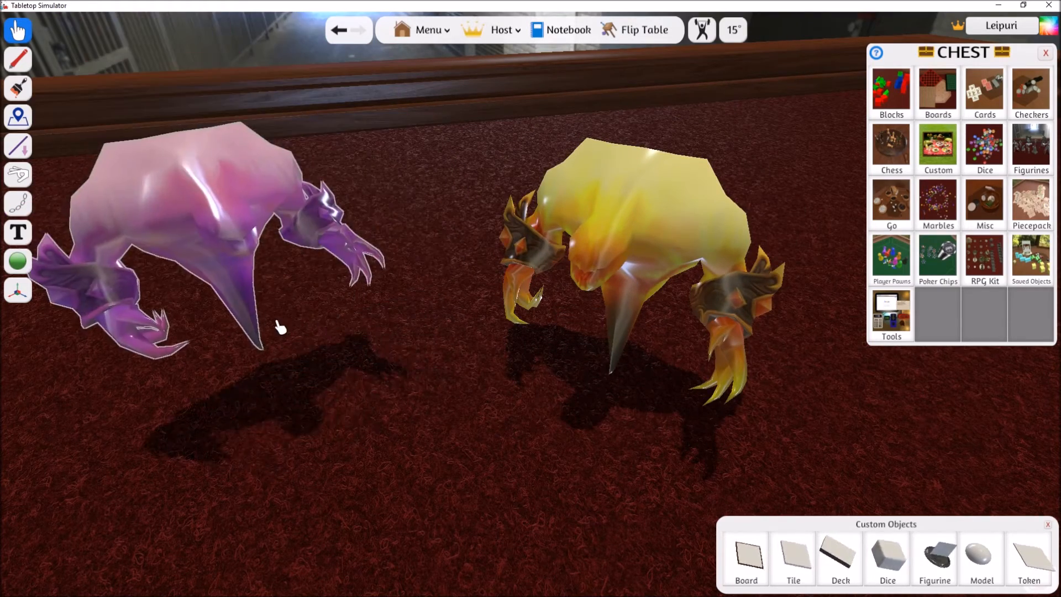
scroll(484, 433, down, 6)
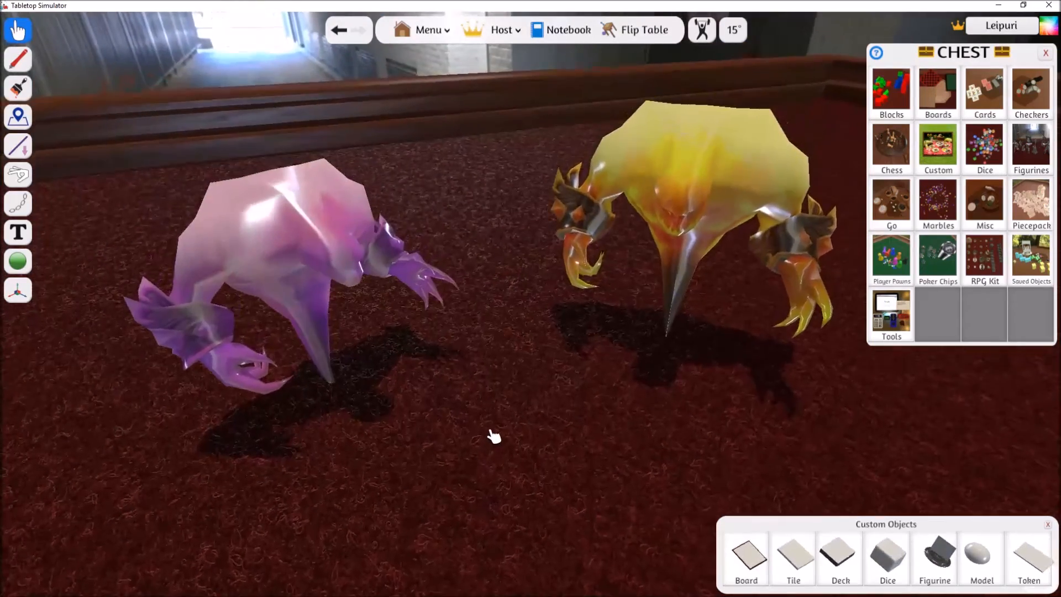
scroll(484, 432, down, 3)
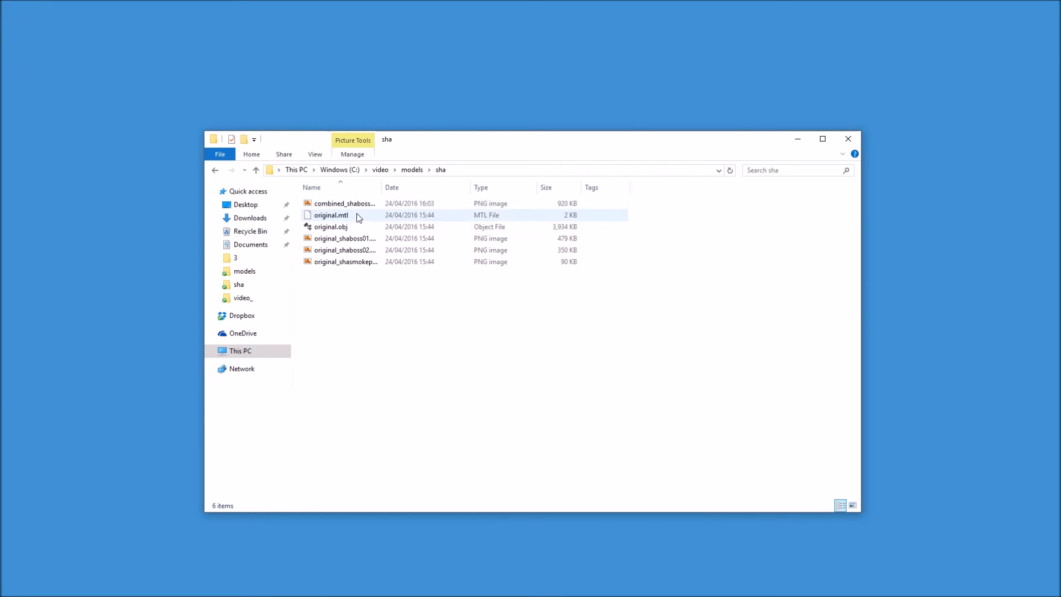
Step: Compare the combined shaboss texture file with the three original PNG textures in the sha folder
click(344, 207)
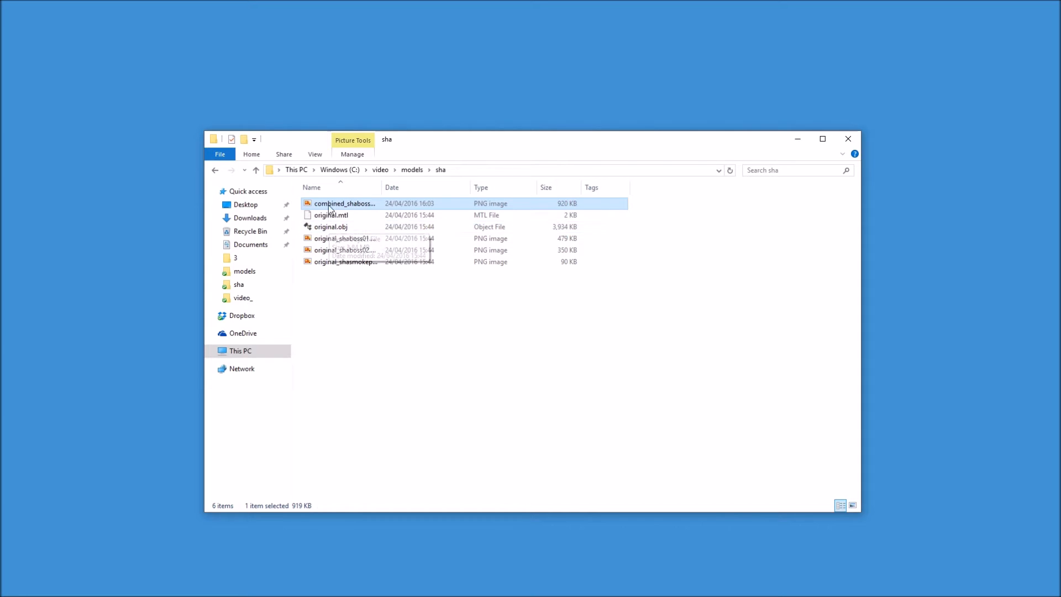
drag(331, 292, 335, 239)
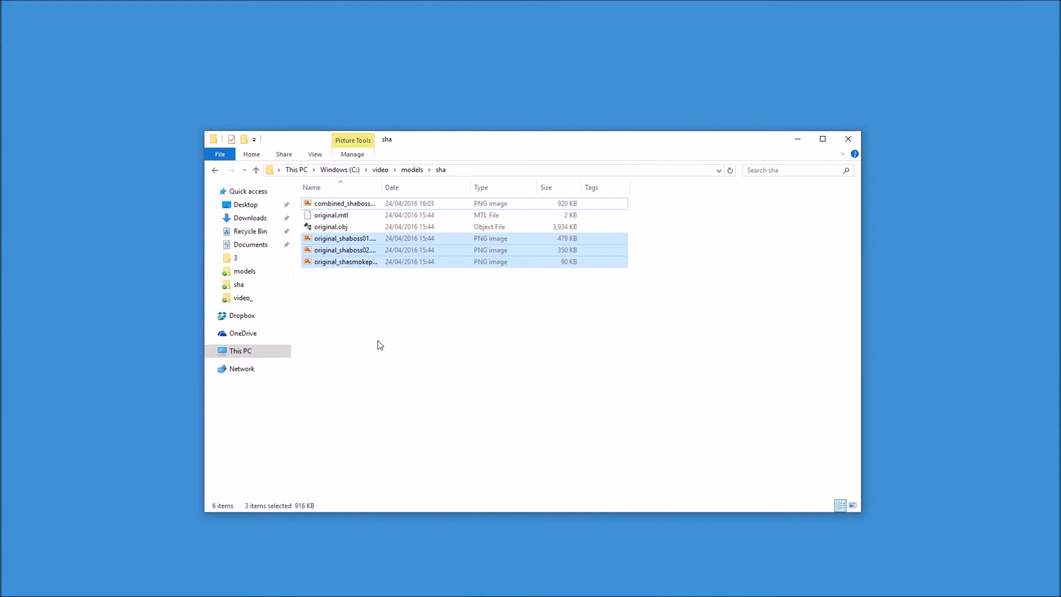
click(363, 361)
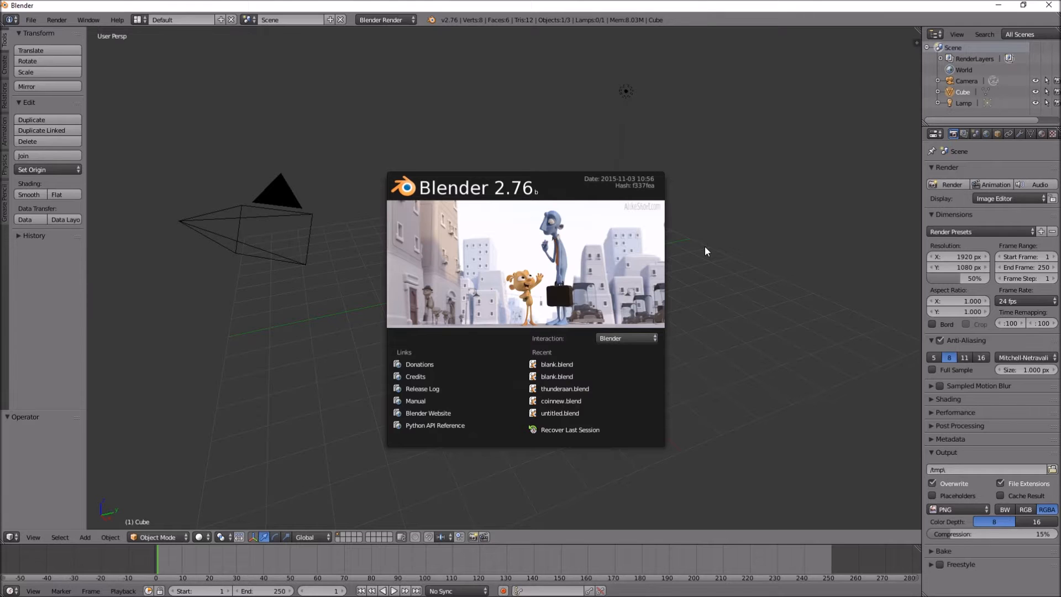
Step: In Blender, dismiss the splash screen and try out selecting the camera and the cube in the viewport
click(735, 262)
middle_drag(567, 365, 562, 362)
middle_drag(452, 362, 462, 364)
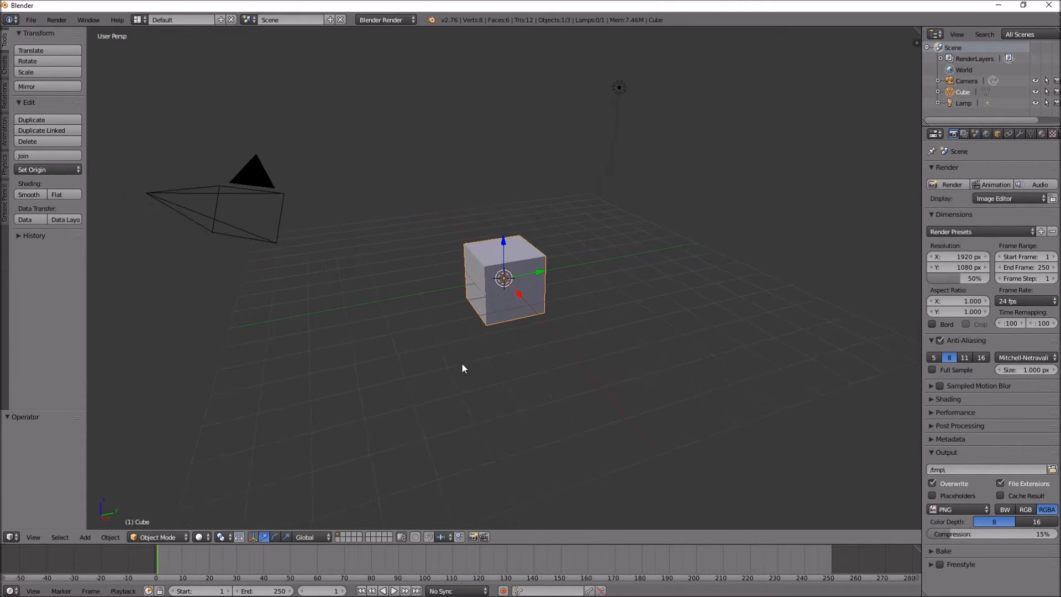
right_click(263, 167)
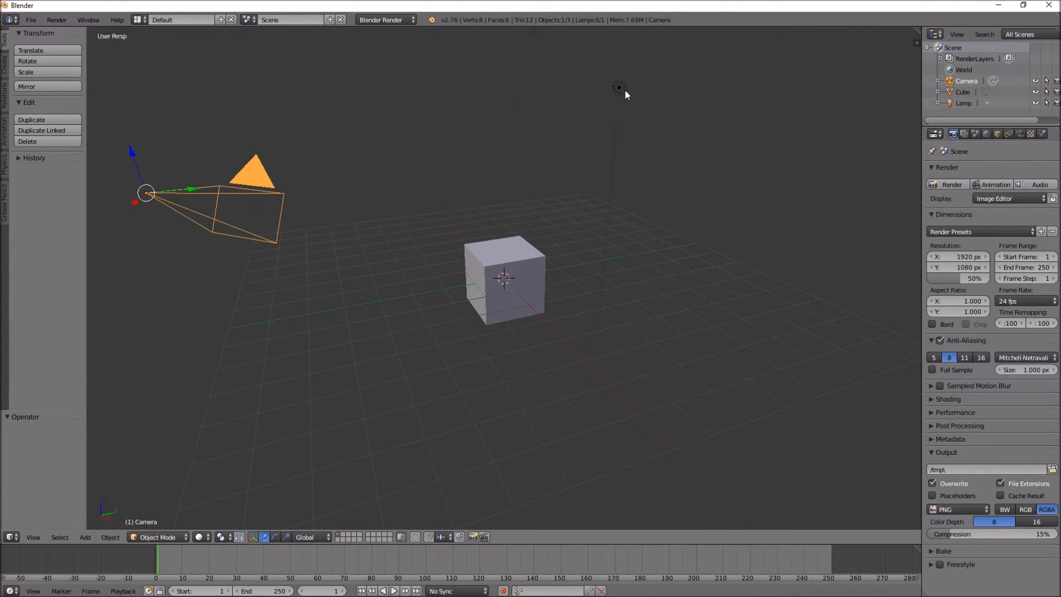
right_click(518, 254)
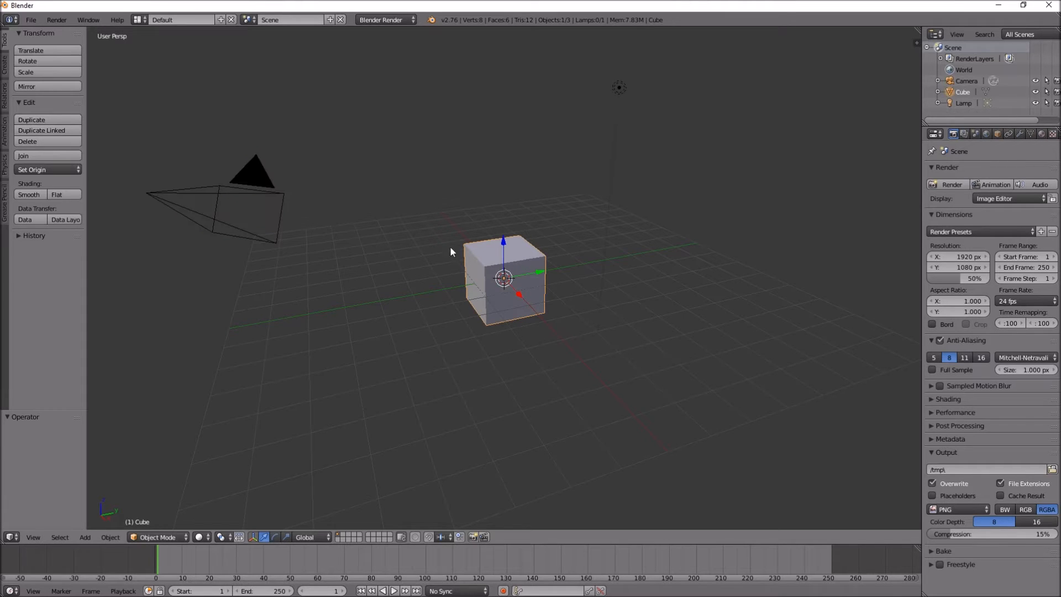
right_click(257, 180)
Step: Delete the default cube and the camera from the scene
right_click(519, 250)
key(x)
click(519, 248)
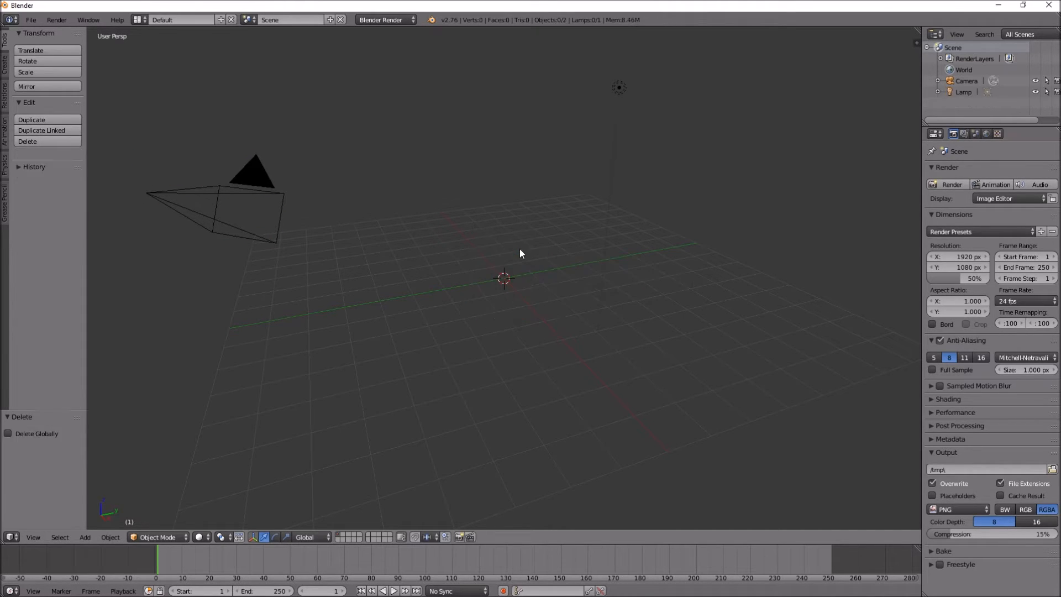
right_click(249, 180)
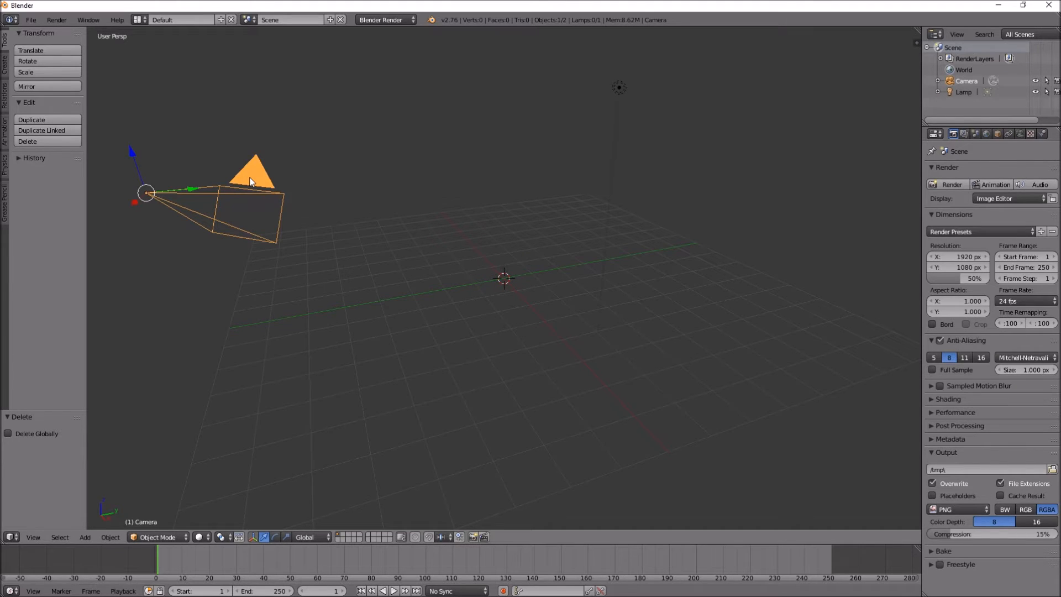
key(x)
click(250, 180)
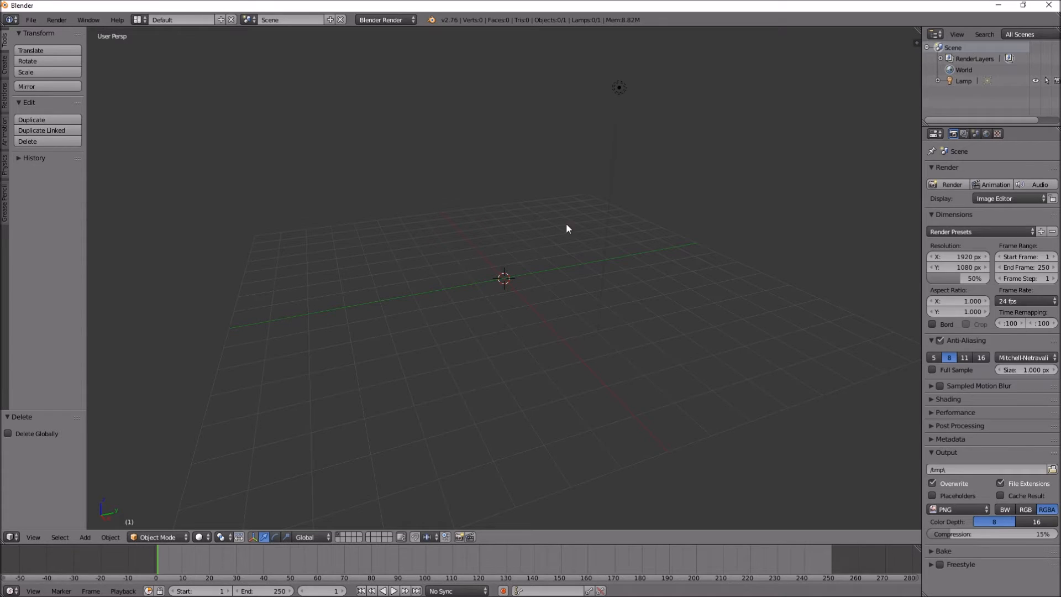
Step: Select the default lamp and change its type to Hemi
right_click(619, 88)
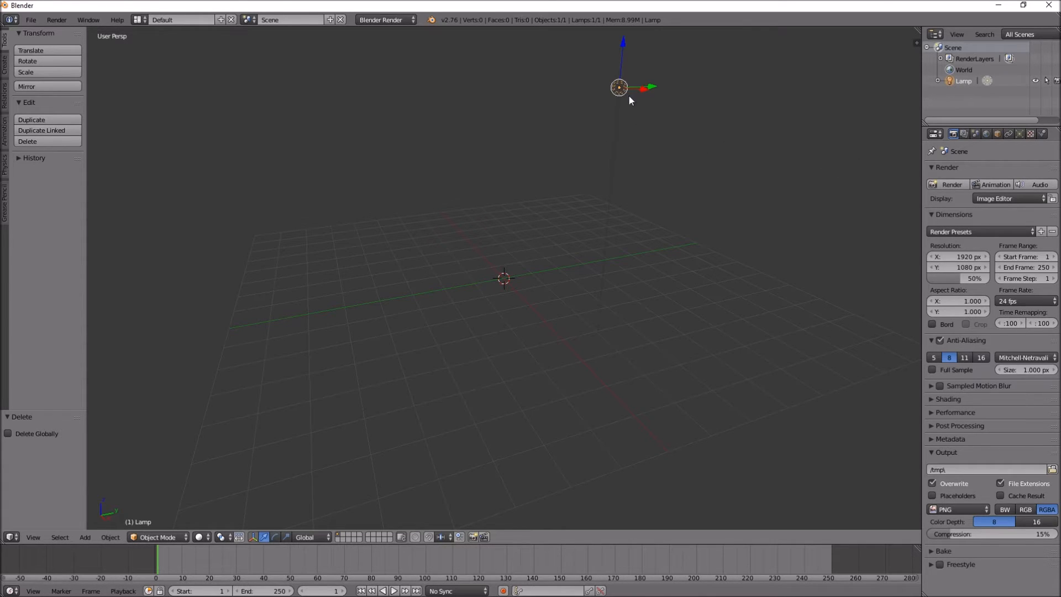
middle_drag(639, 154, 643, 163)
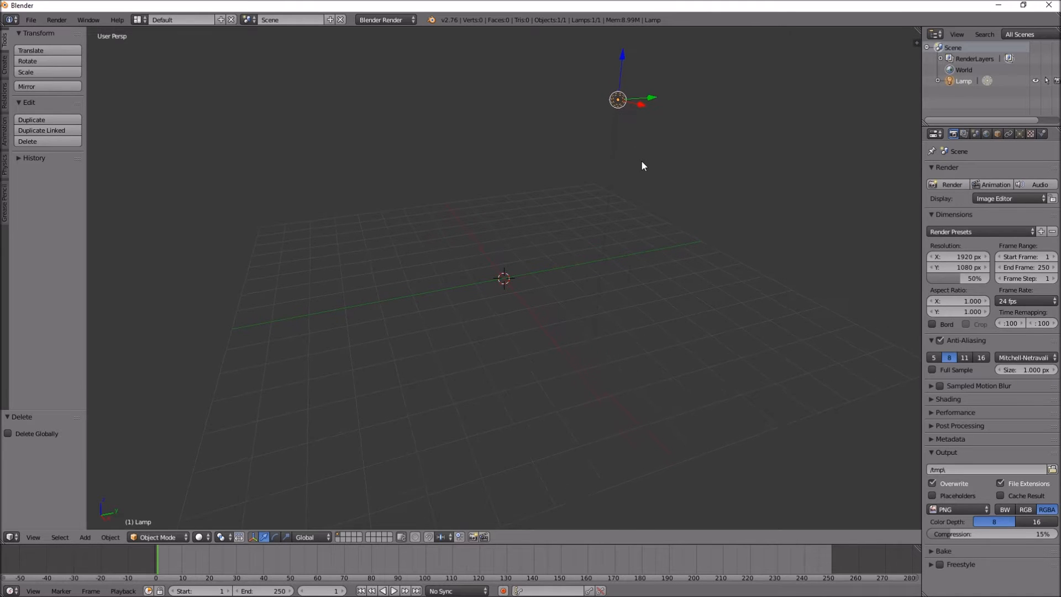
click(1019, 134)
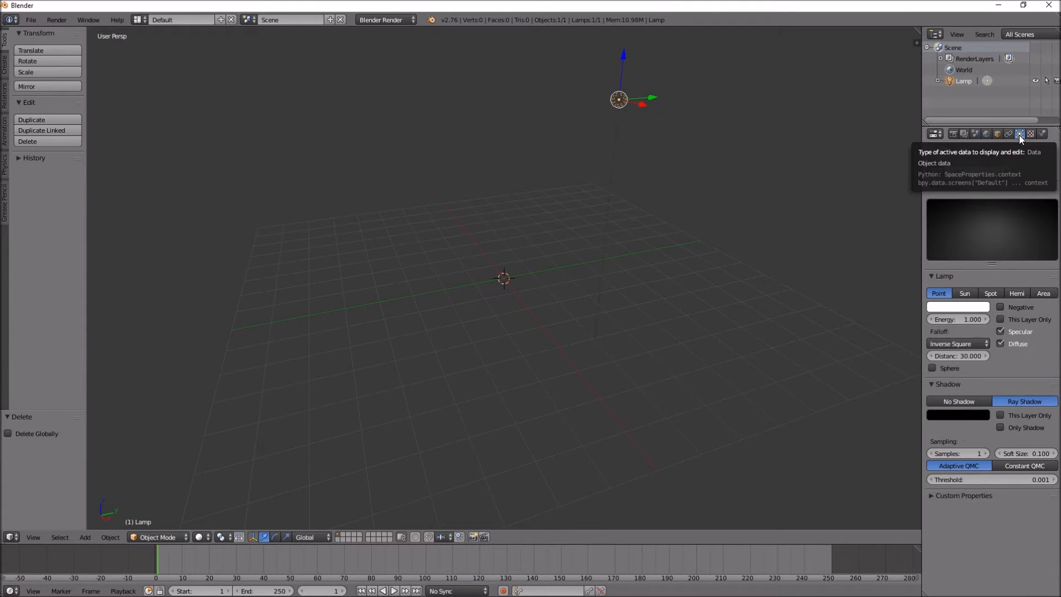
click(1016, 294)
middle_drag(718, 249, 672, 306)
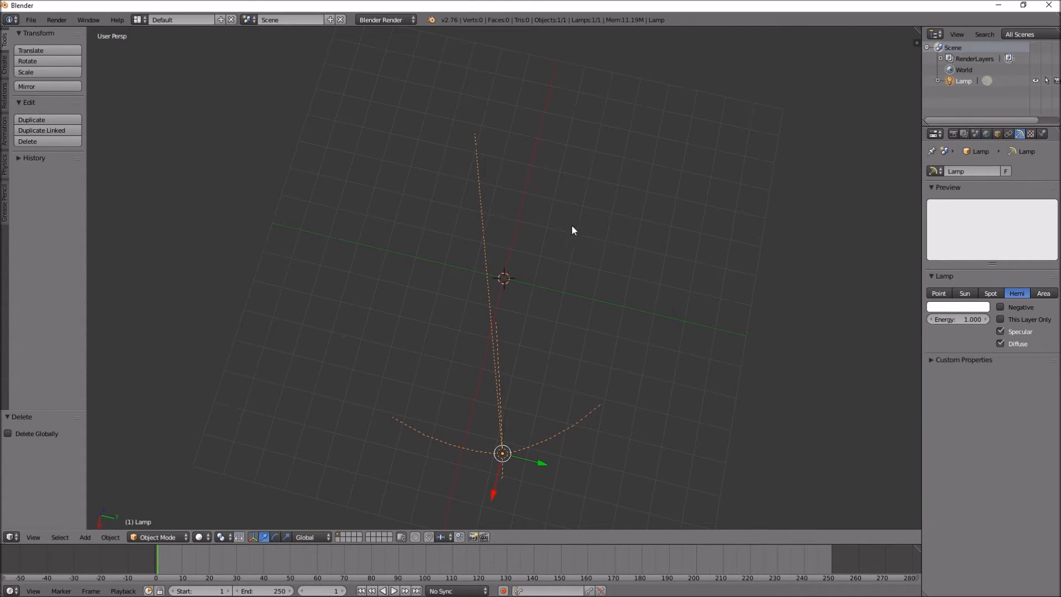
Step: Rotate the Hemi lamp from two view angles, first by about 9.6°, to aim it through the grid's centre, and deselect it
key(r)
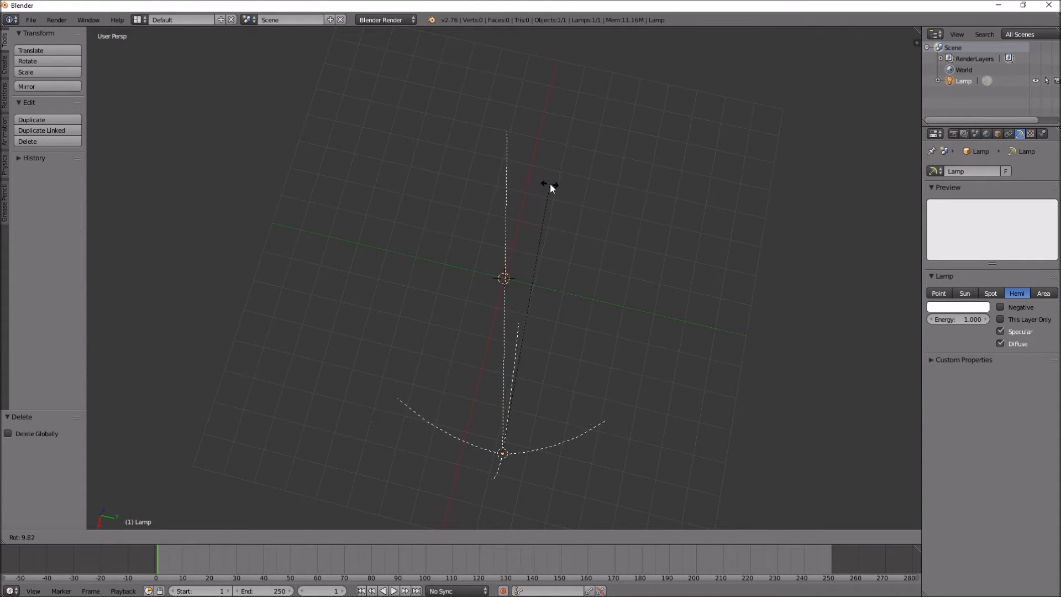
click(548, 183)
middle_drag(548, 184, 430, 193)
key(r)
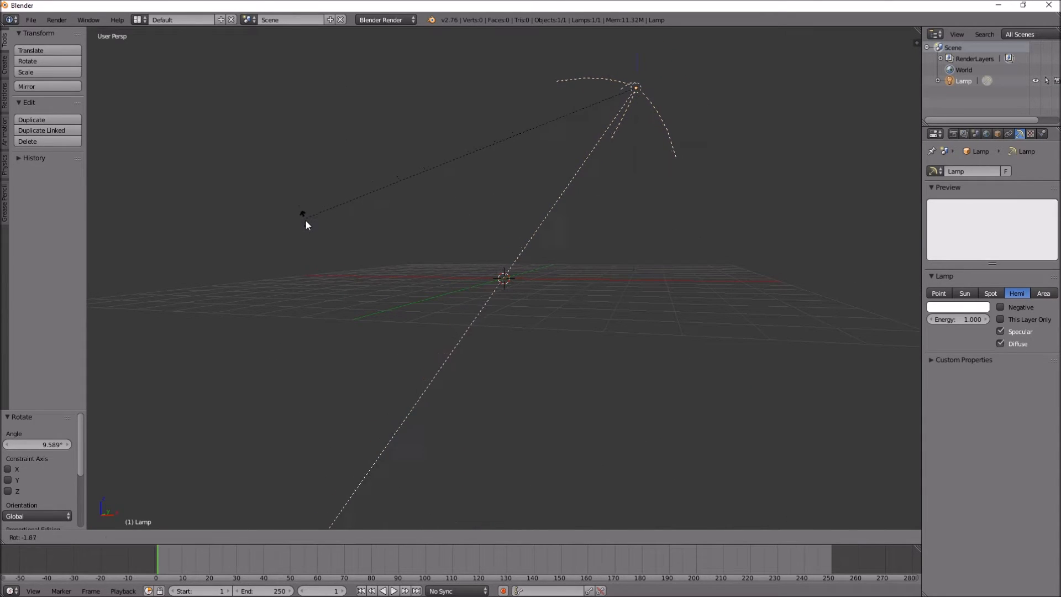
click(304, 220)
middle_drag(607, 272, 528, 376)
key(a)
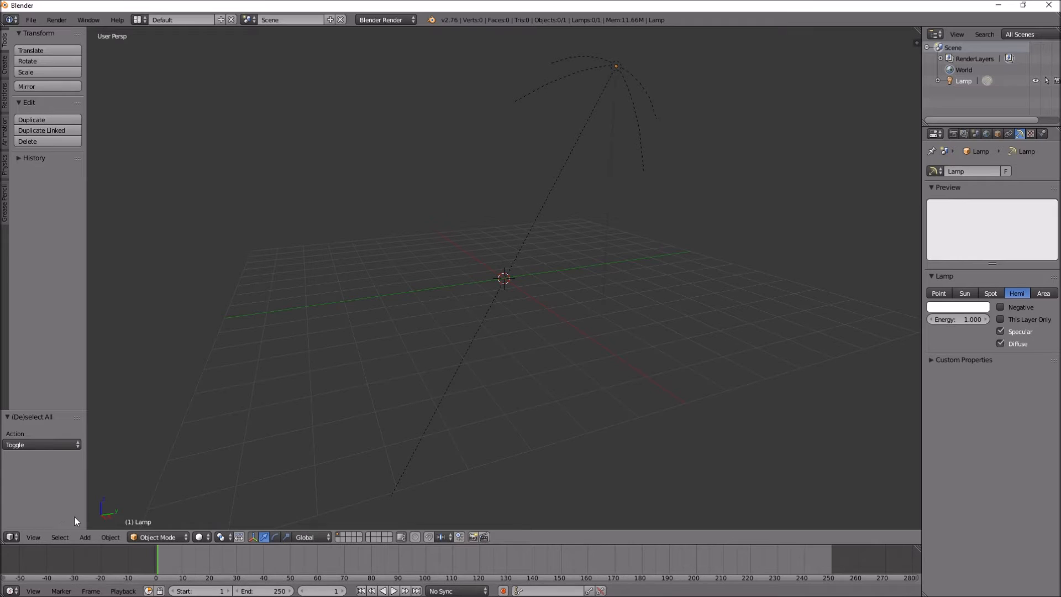
Step: Add a Spot lamp at the scene's centre and move it about 3.36 units down along the Z axis
click(89, 535)
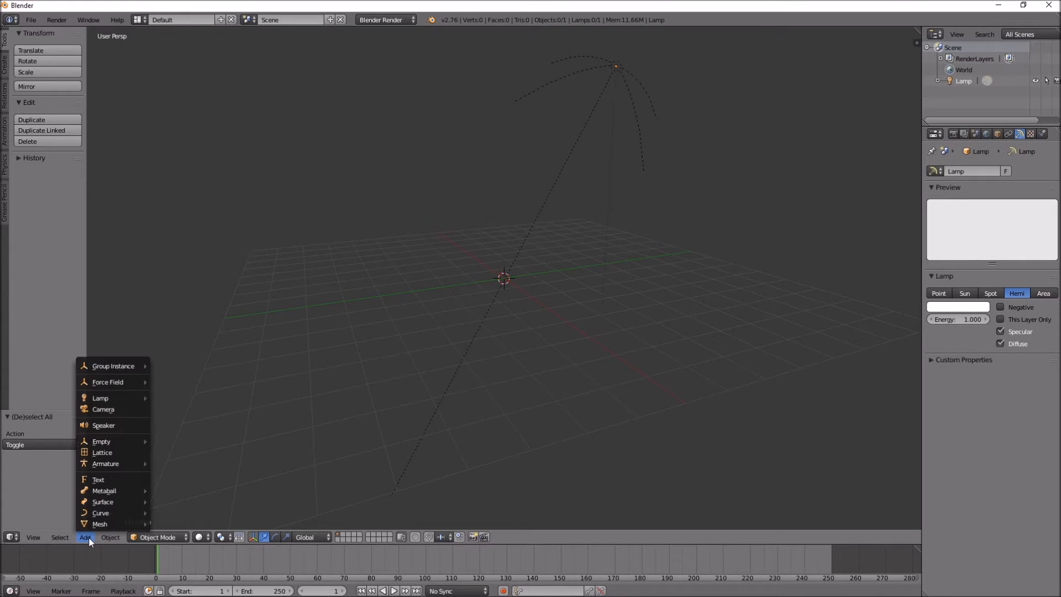
mouse_move(116, 401)
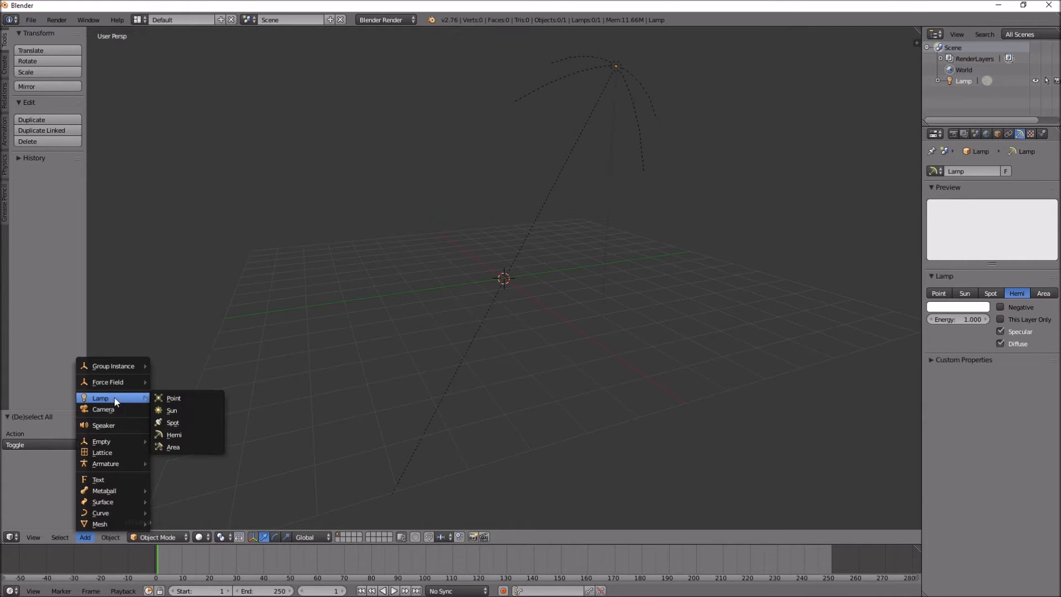
click(180, 422)
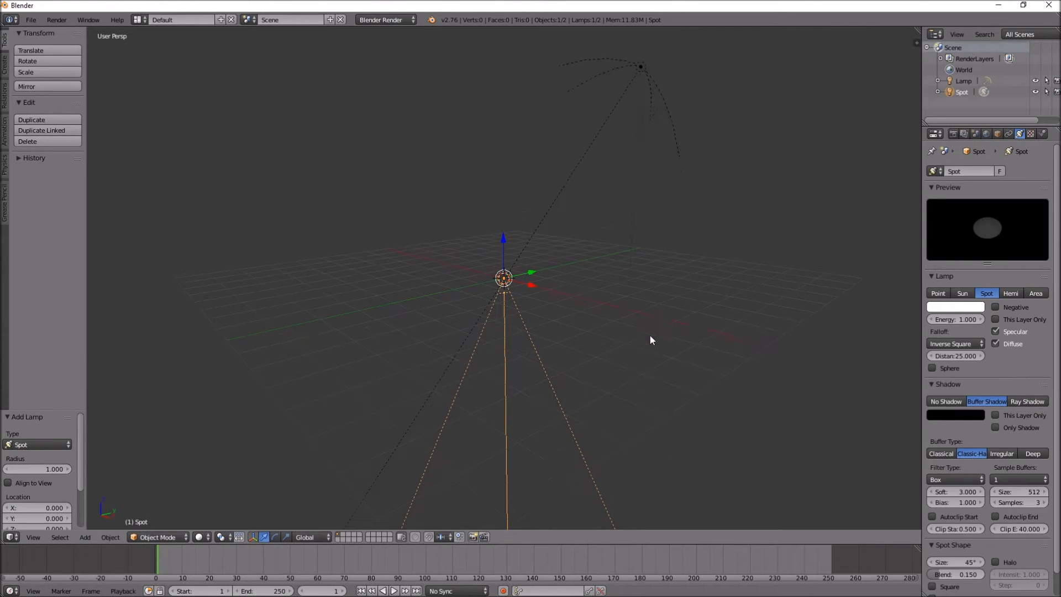
drag(502, 238, 515, 333)
mouse_move(555, 326)
middle_down()
mouse_move(563, 423)
mouse_move(551, 314)
mouse_move(558, 334)
middle_up()
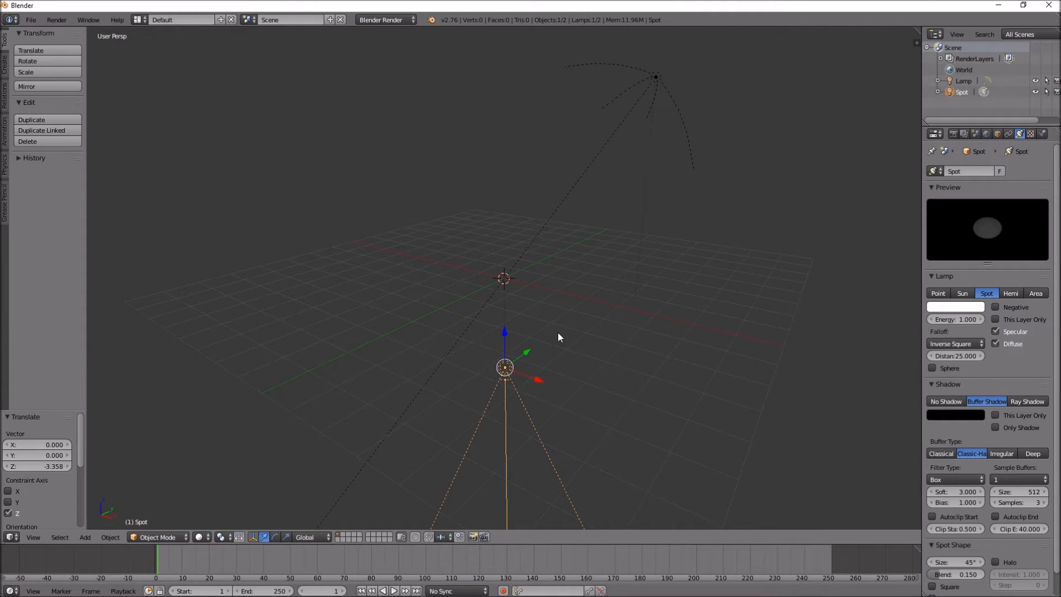
Step: Rotate the Spot lamp 180° about the global X axis so it shines upward
key(r)
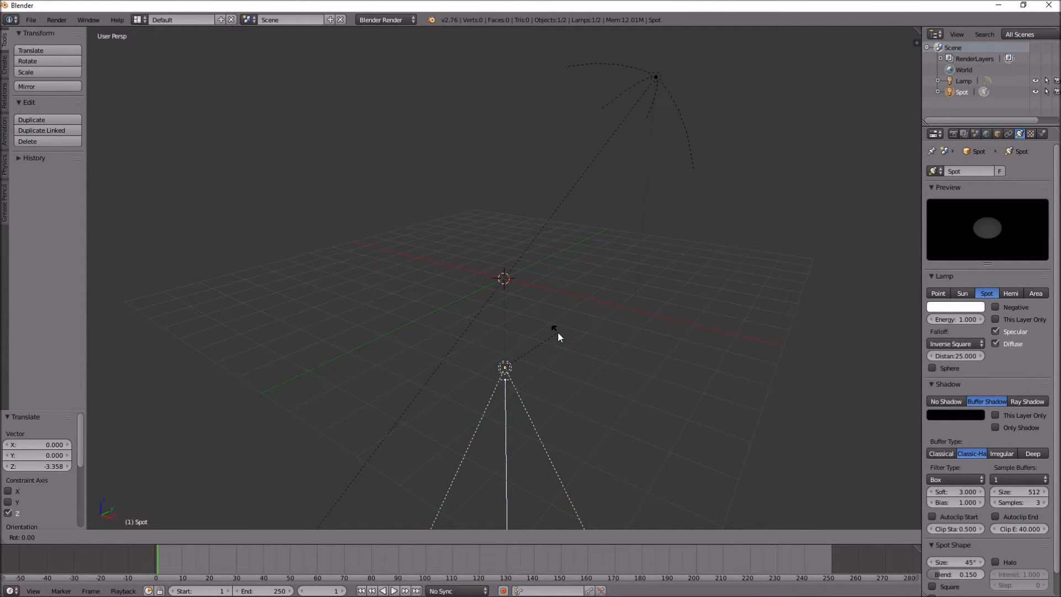
key(x)
text(180)
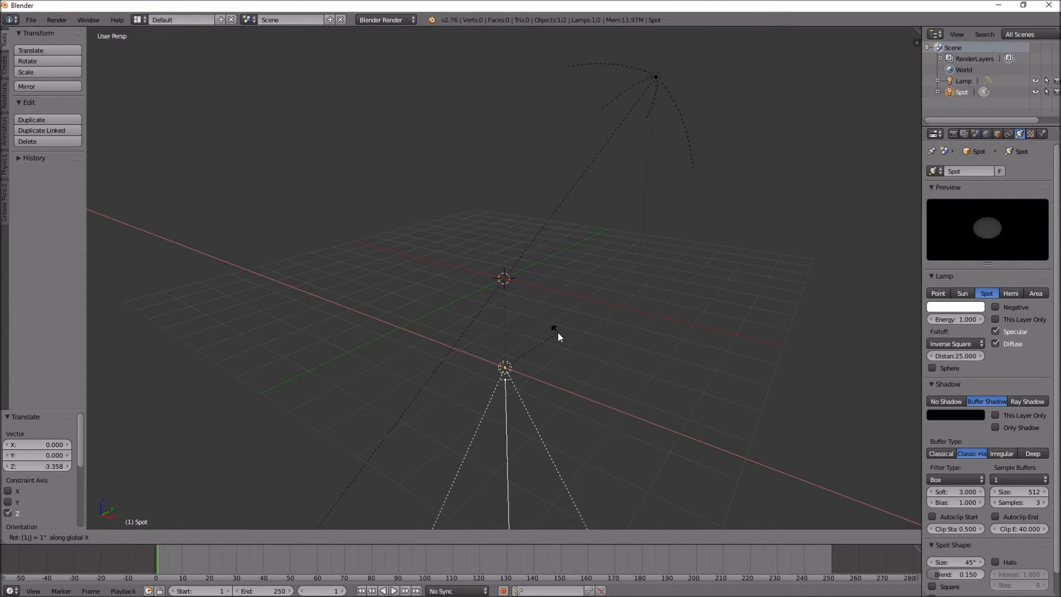
key(Return)
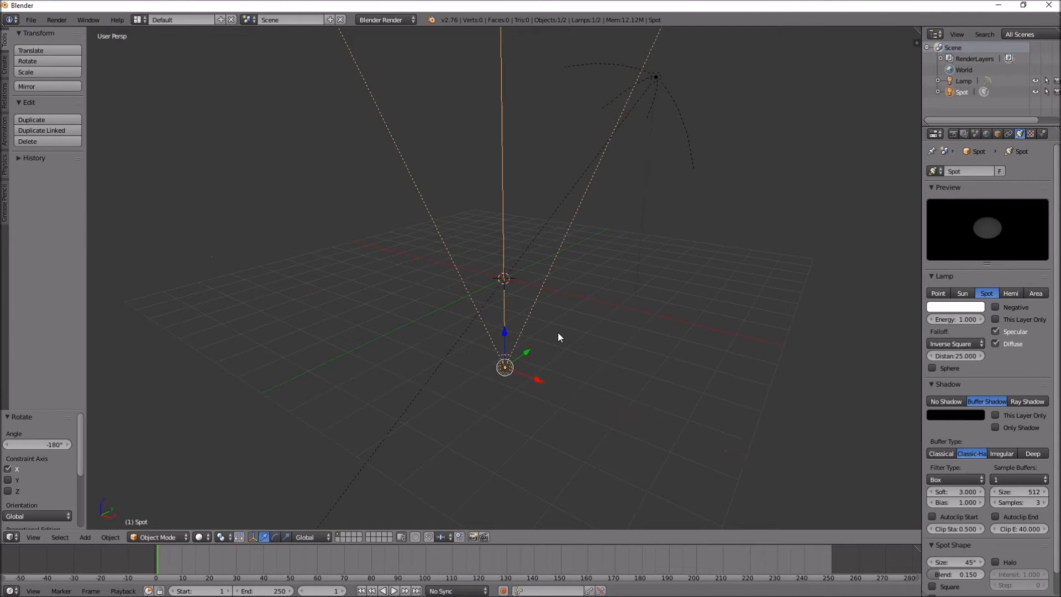
middle_drag(619, 315, 581, 332)
middle_drag(685, 211, 697, 213)
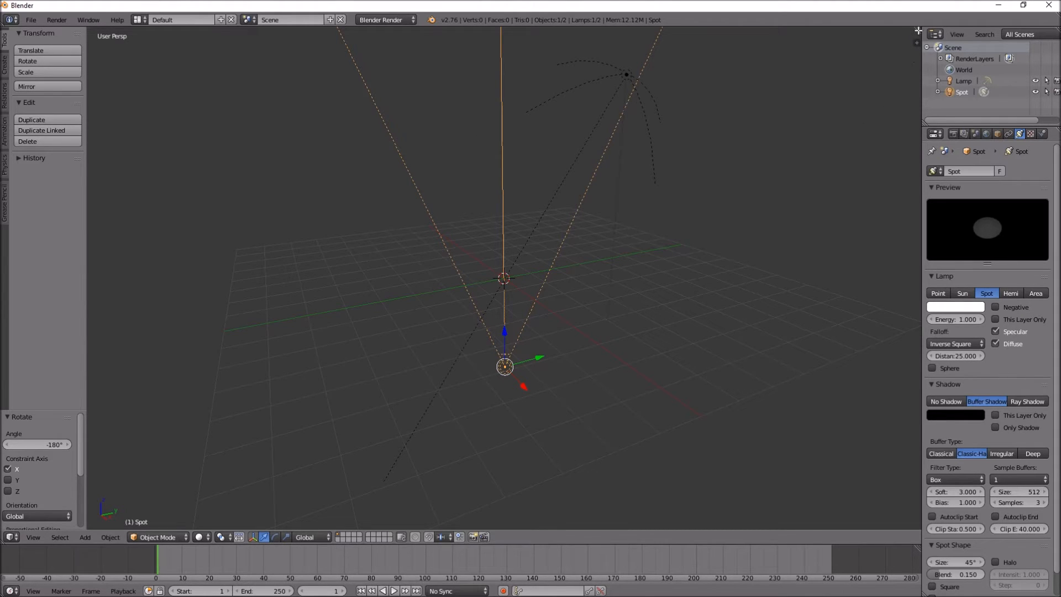
Step: Split the 3D view into two side-by-side areas and turn the second one into a UV/Image Editor
drag(917, 30, 531, 79)
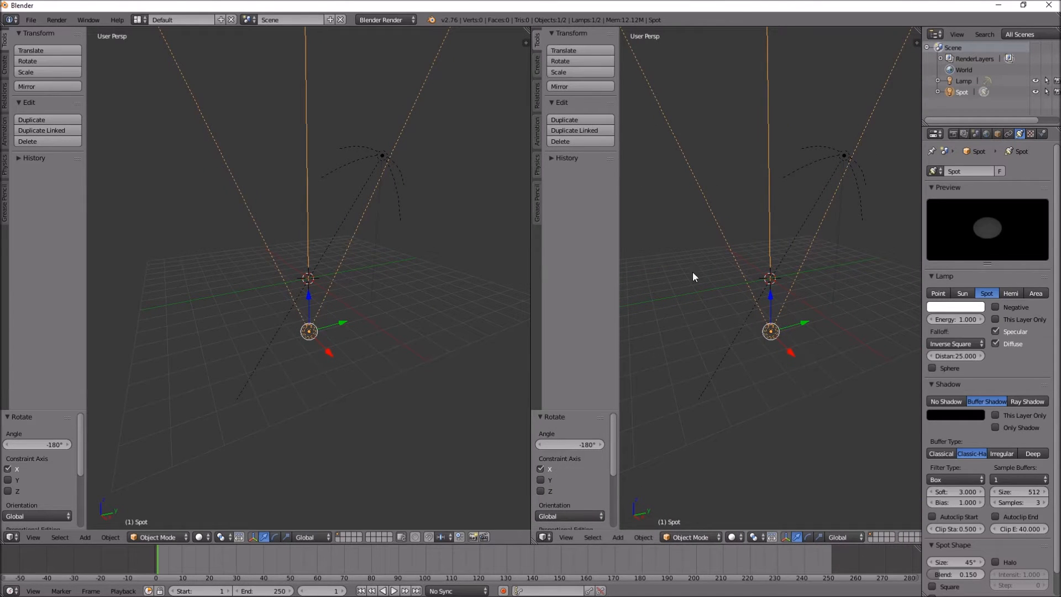
click(544, 536)
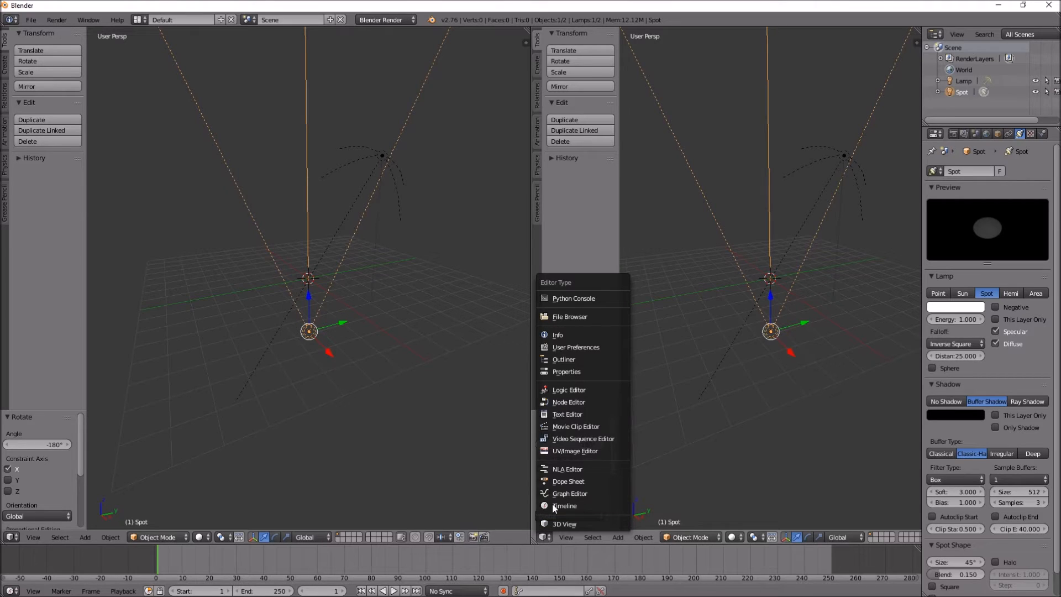
click(575, 450)
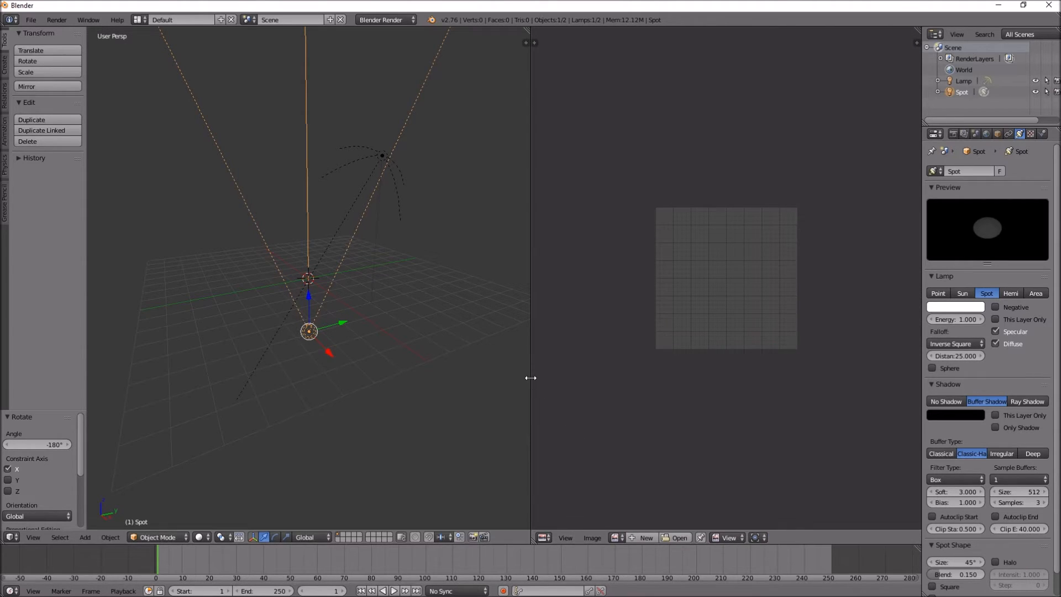
drag(530, 378, 524, 376)
Step: Widen the Properties editor, split it into two columns and show the texture settings in the second one
drag(921, 368, 762, 369)
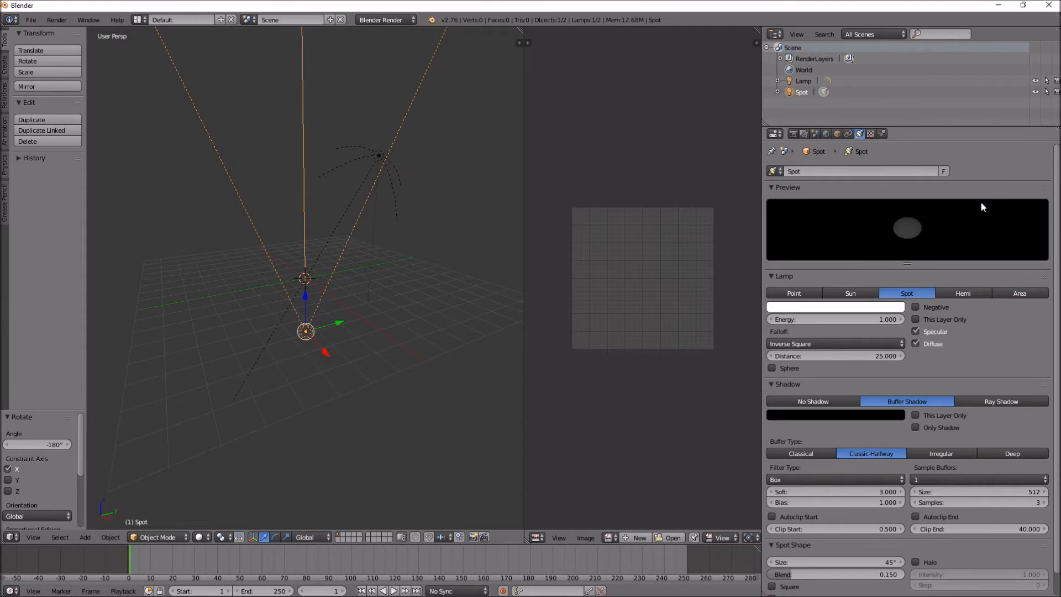
drag(1057, 133, 917, 149)
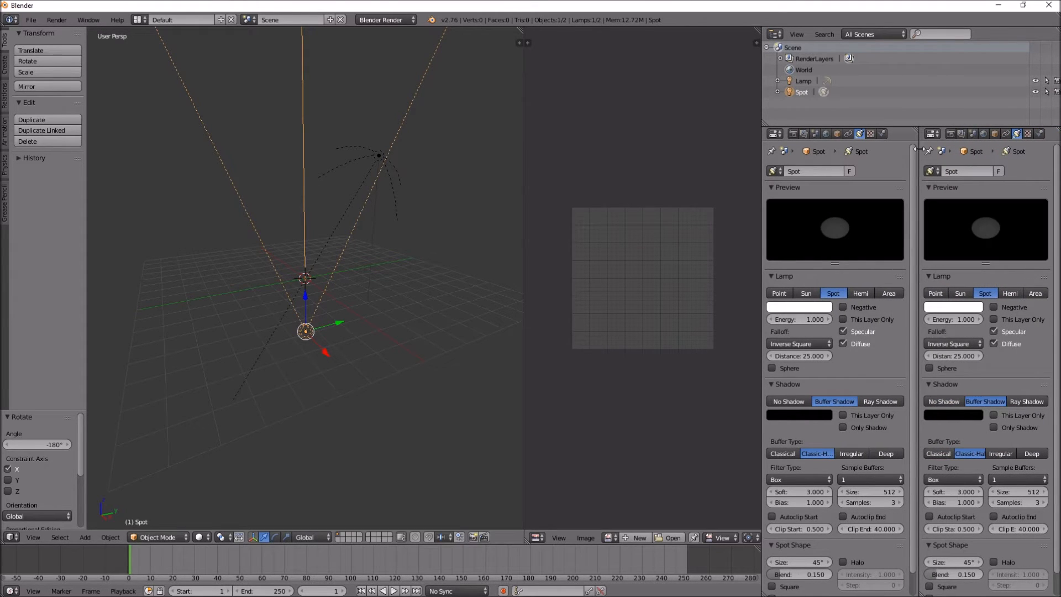
click(1030, 137)
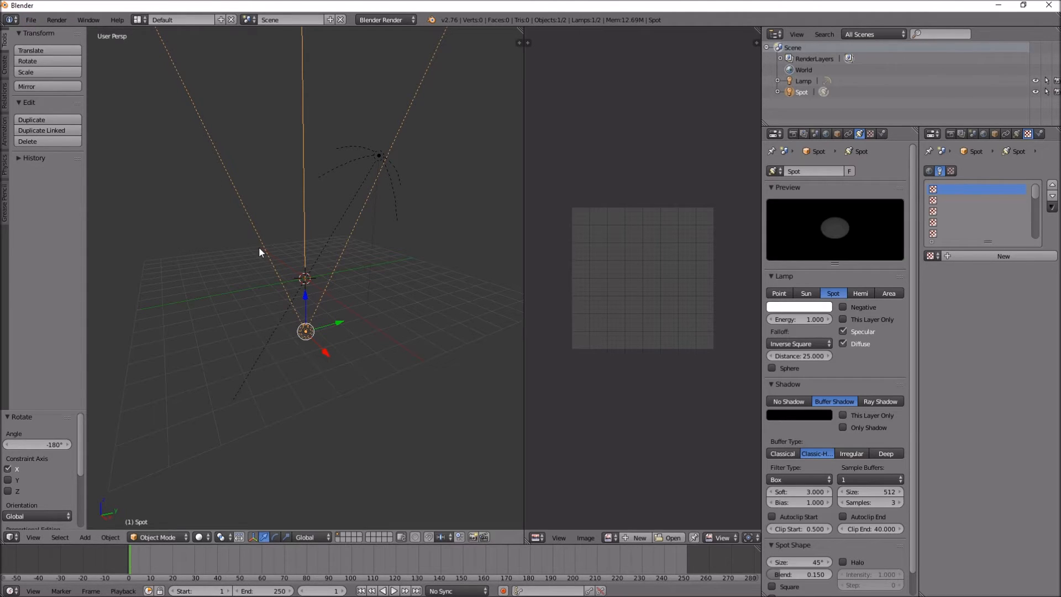
Step: Save the scene over blank.blend in the C:\video folder
click(32, 20)
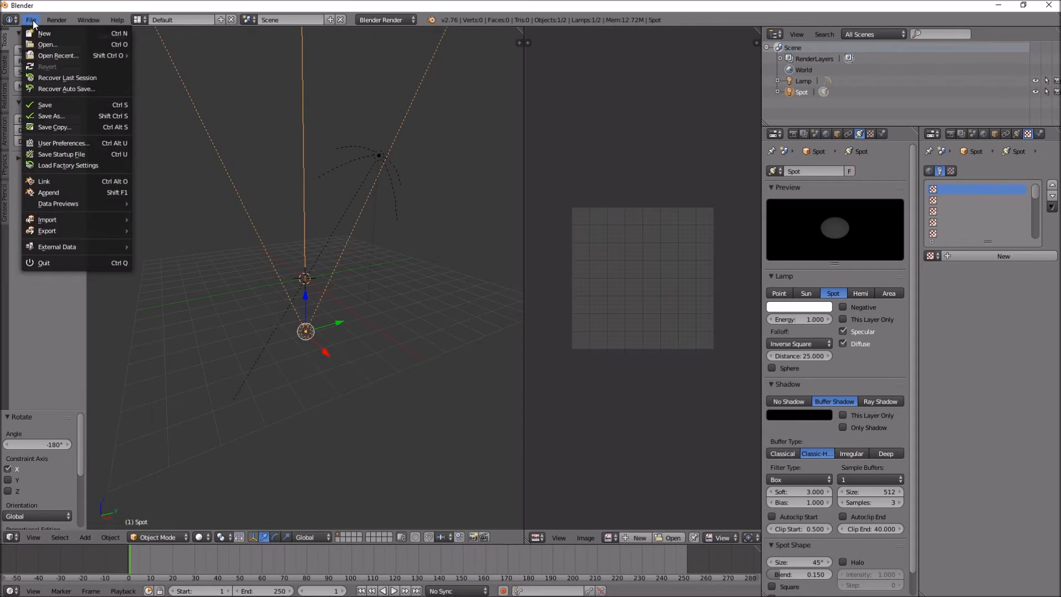
click(49, 115)
click(166, 121)
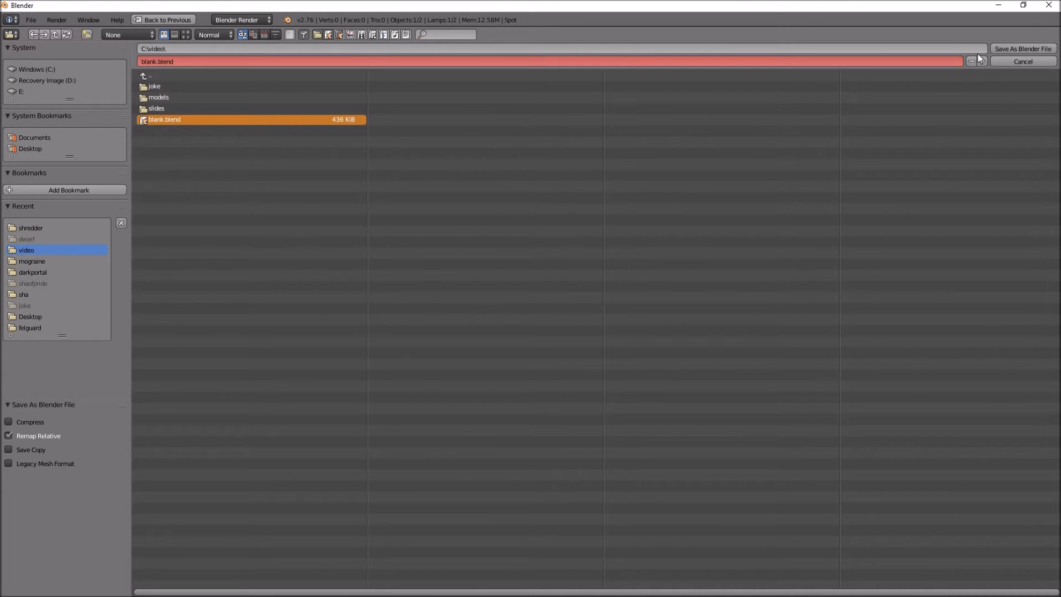
click(1022, 51)
Step: Deselect everything and import the shaboss Wavefront OBJ model from the models\sha folder
middle_drag(436, 334, 438, 336)
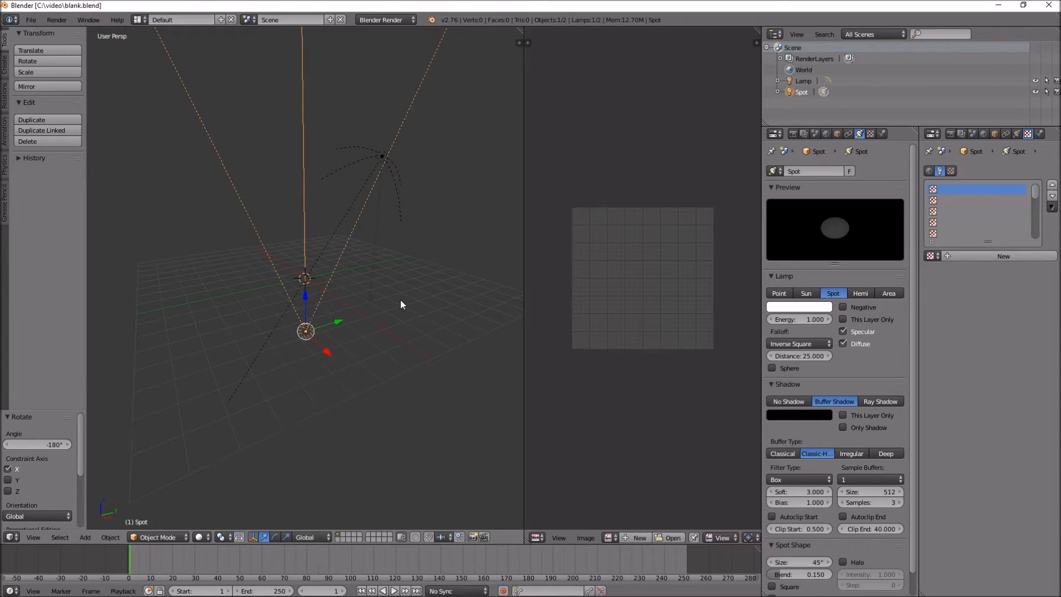
key(a)
mouse_move(359, 318)
middle_down()
mouse_move(348, 304)
mouse_move(370, 310)
middle_up()
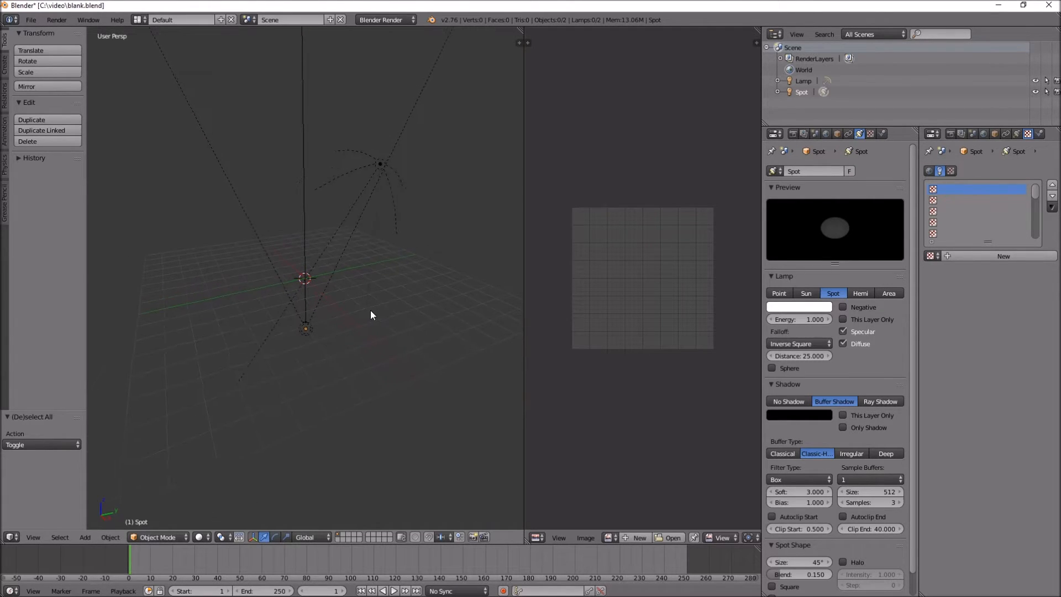
click(33, 21)
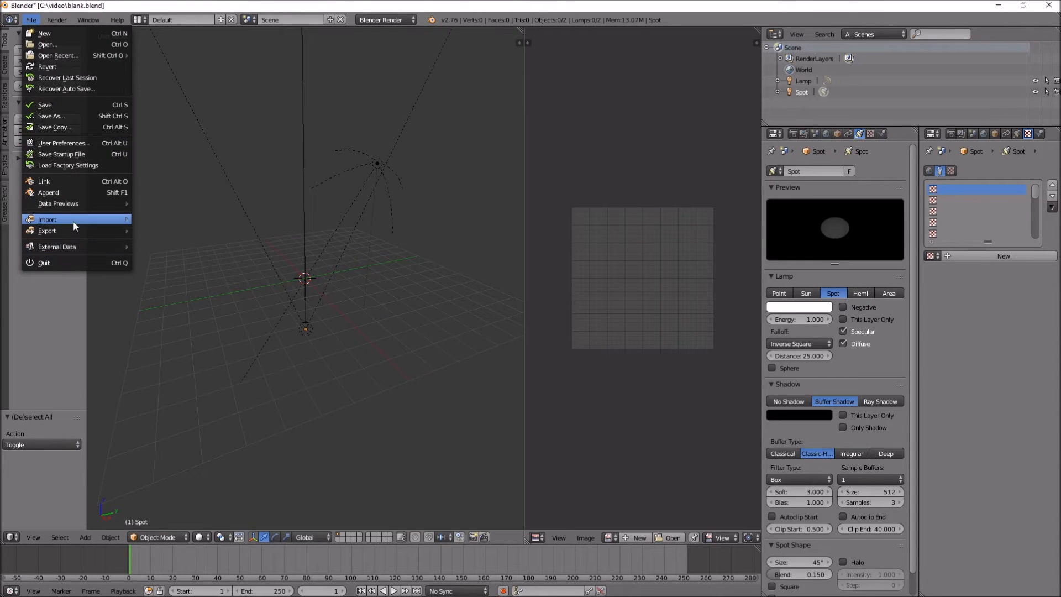
mouse_move(112, 220)
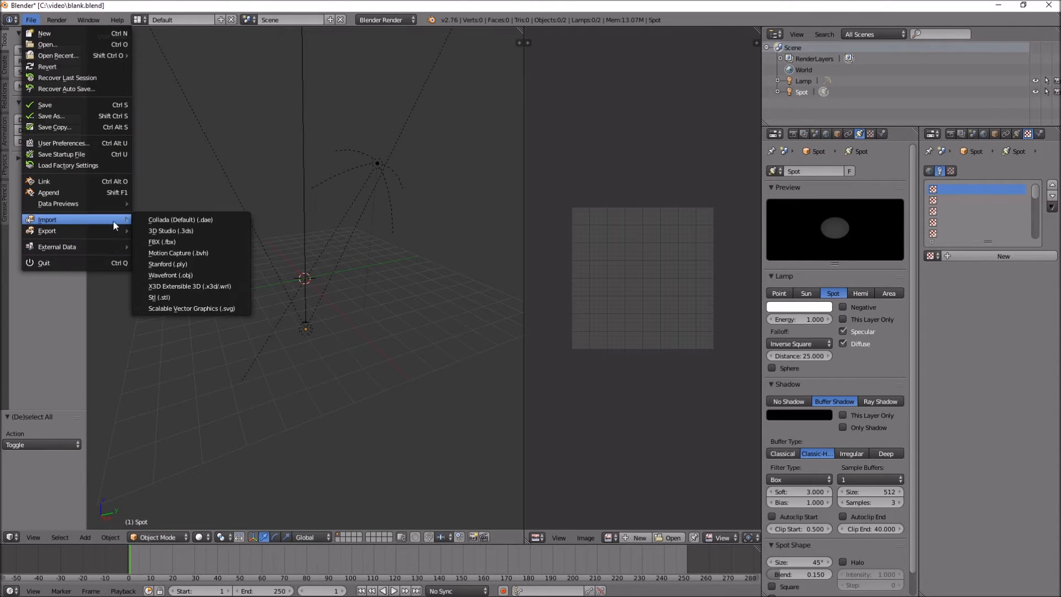
click(208, 278)
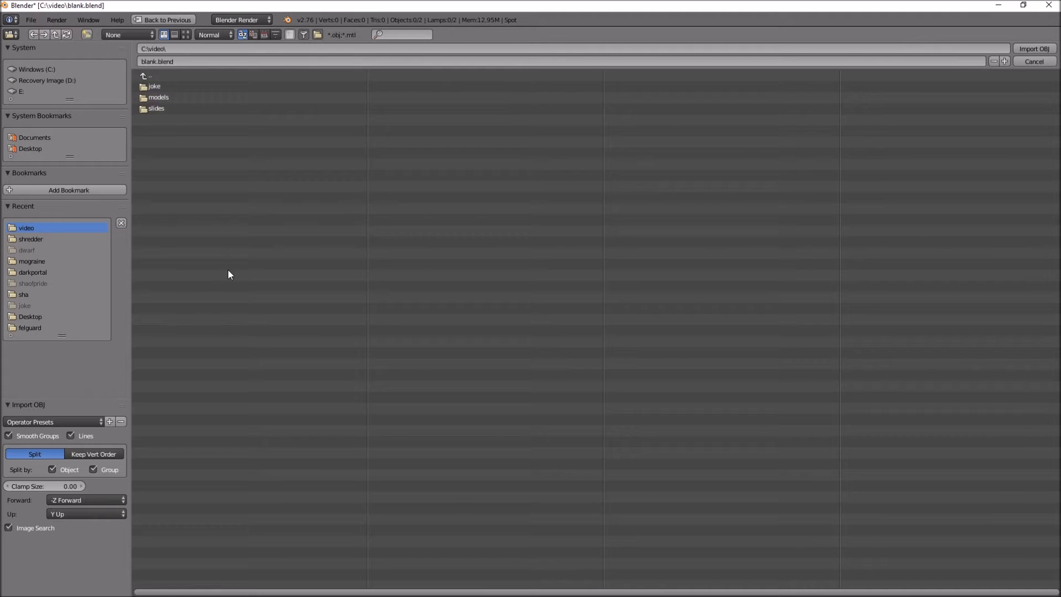
click(152, 98)
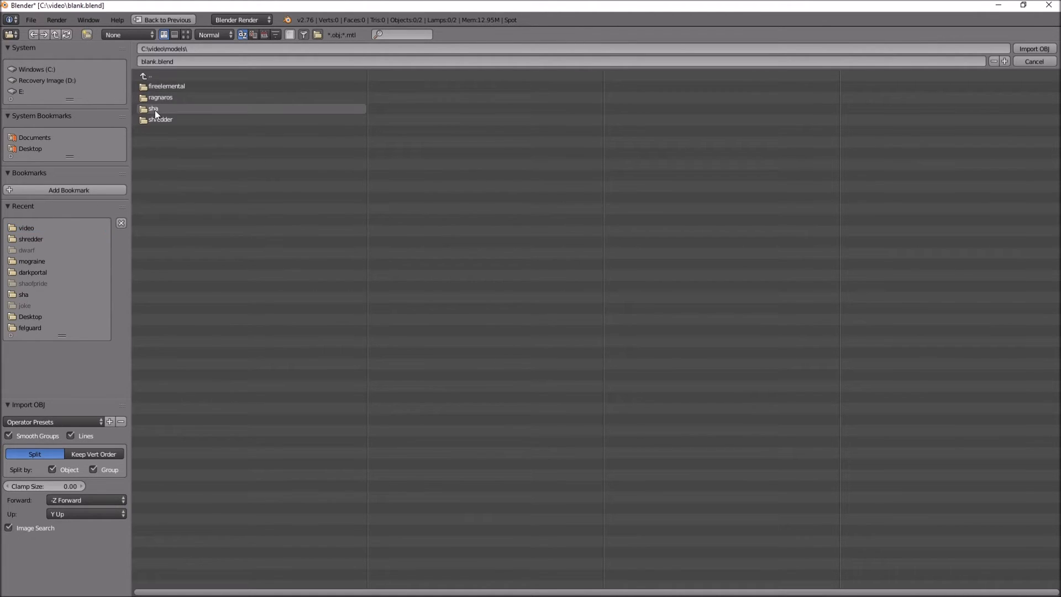
click(154, 111)
click(164, 98)
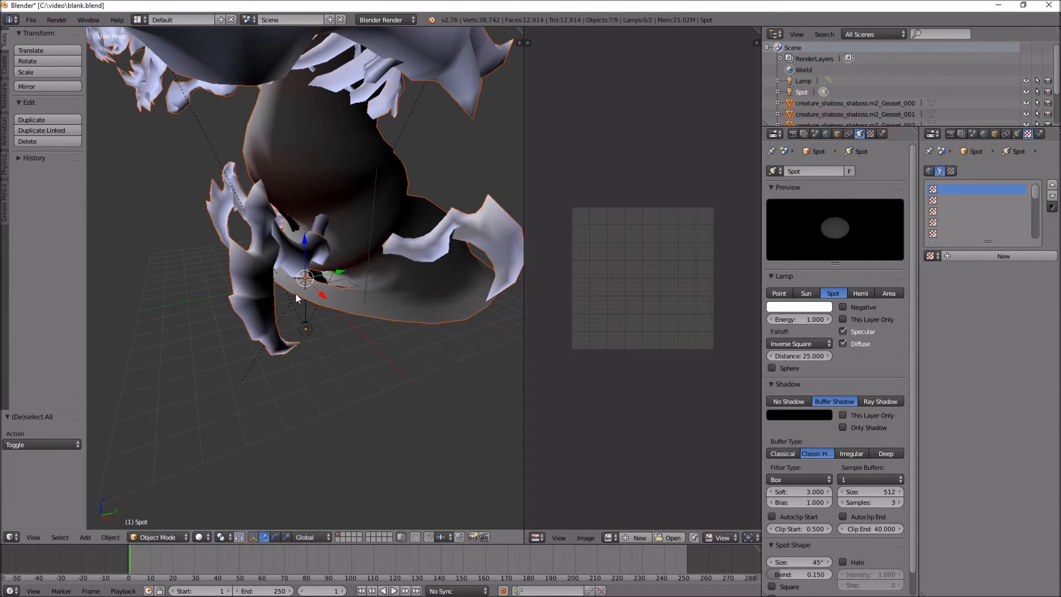
Step: Switch the 3D view's shading to Texture to show the imported model with its textures
middle_drag(296, 298, 371, 349)
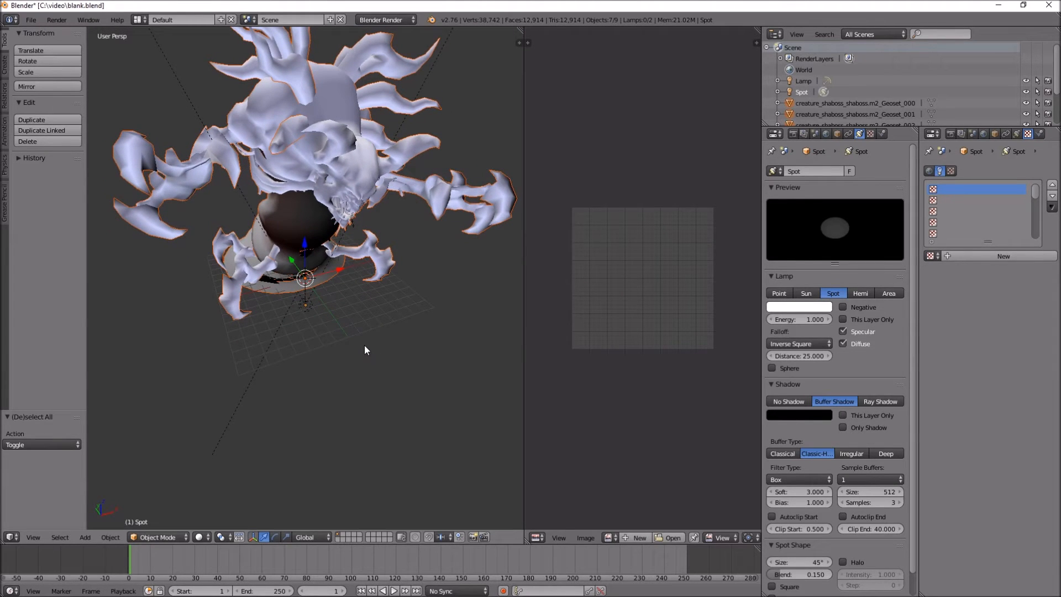
click(201, 536)
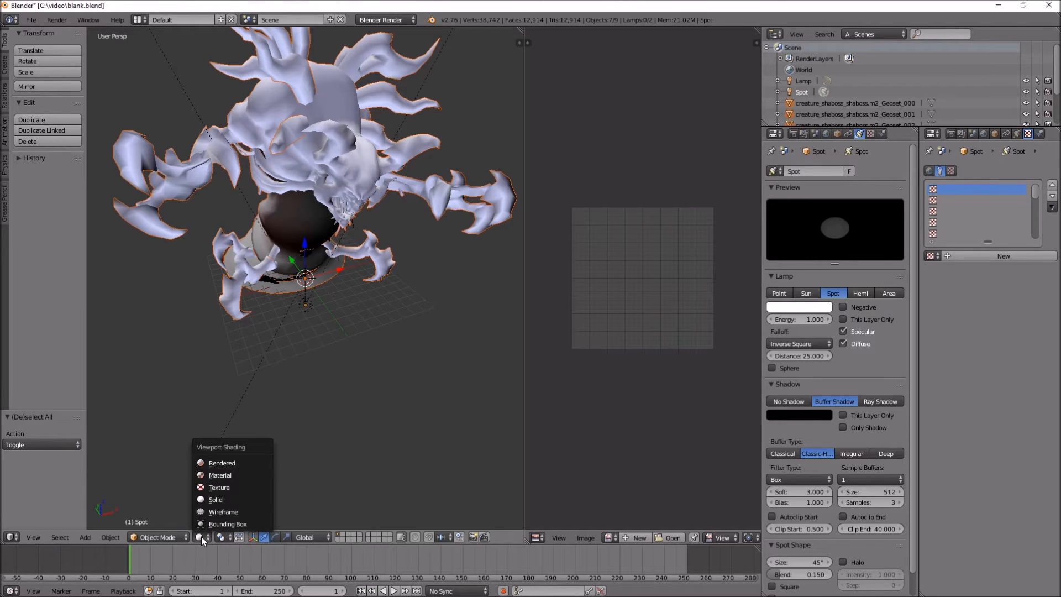
click(224, 488)
Step: Scale the imported shaboss model uniformly to 0.5
middle_drag(309, 376, 310, 217)
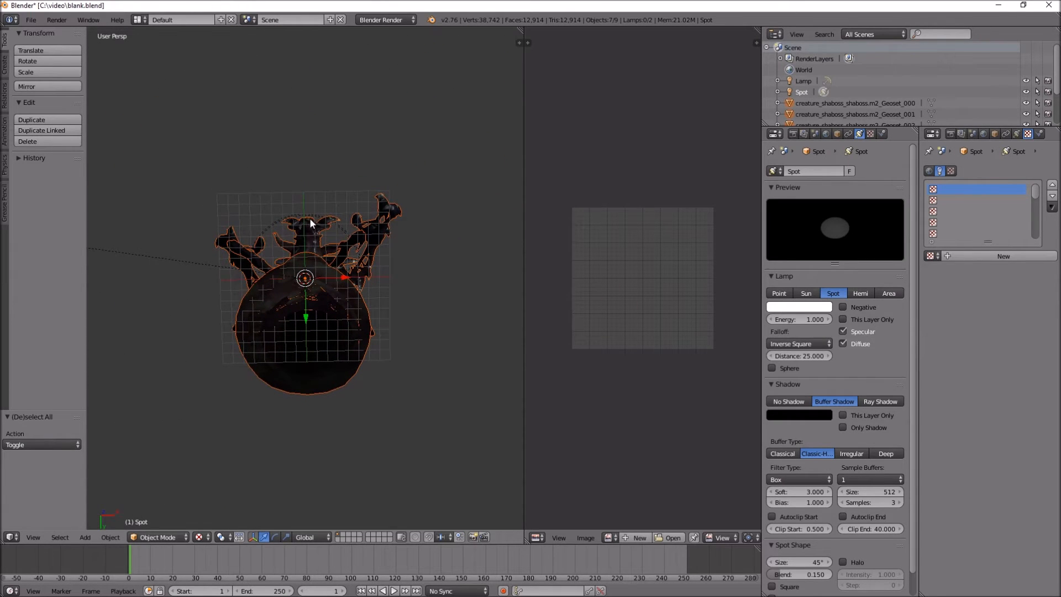
key(s)
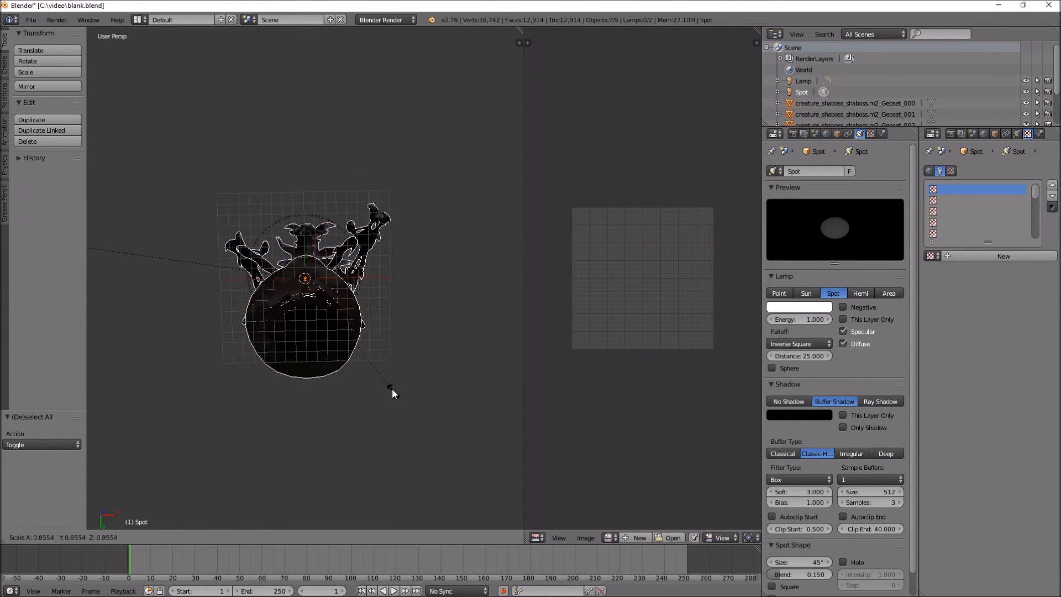
ctrl+click(355, 342)
mouse_move(349, 332)
middle_down()
mouse_move(380, 416)
mouse_move(348, 342)
middle_up()
scroll(353, 340, up, 3)
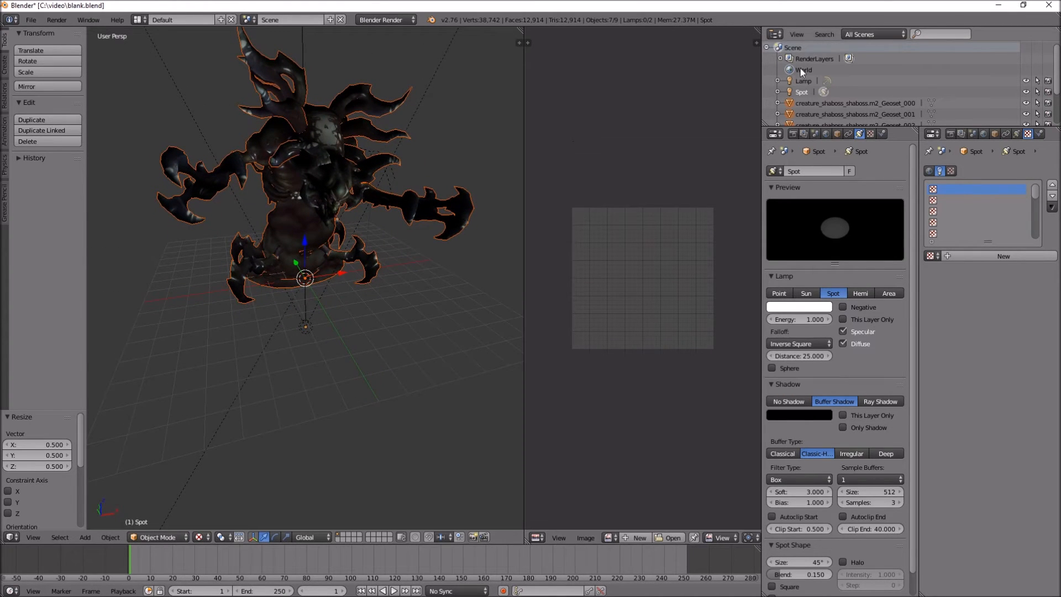
Step: Examine which texture image each of the shaboss geosets 000, 001, 002, 006 and 007 uses
scroll(874, 97, down, 4)
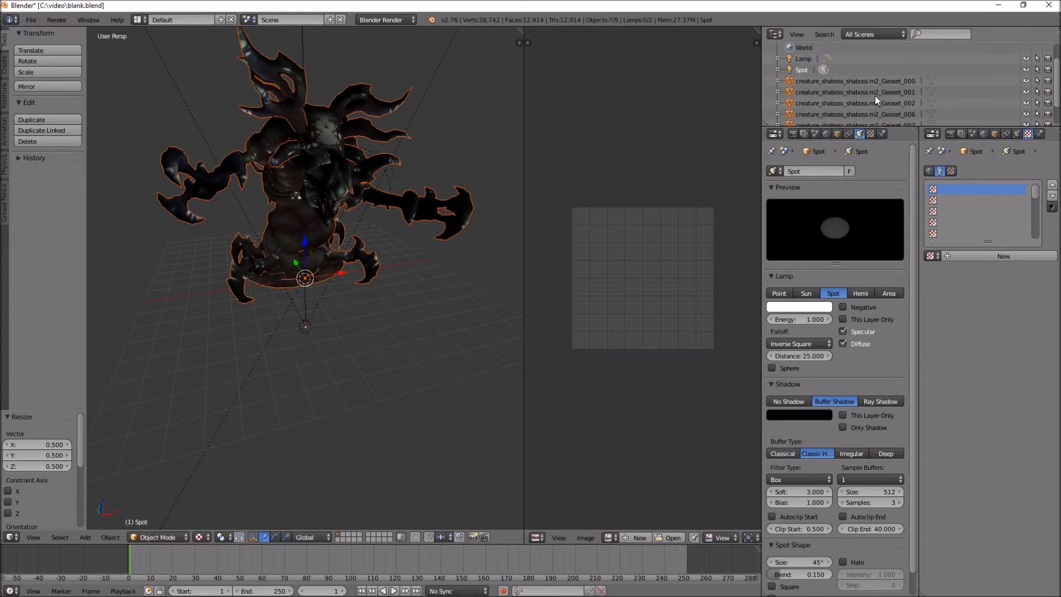
click(854, 57)
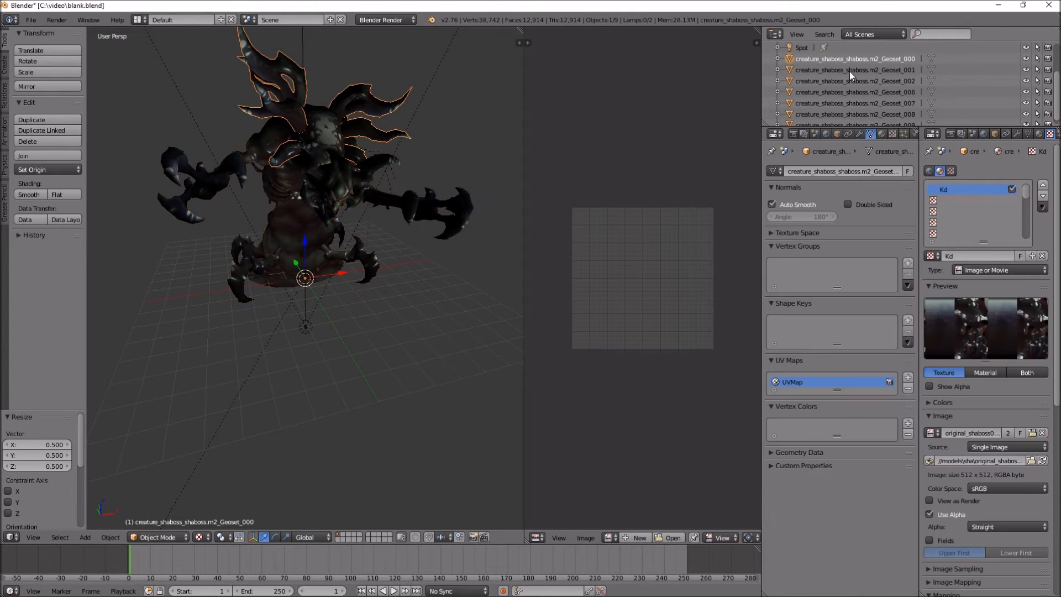
click(852, 69)
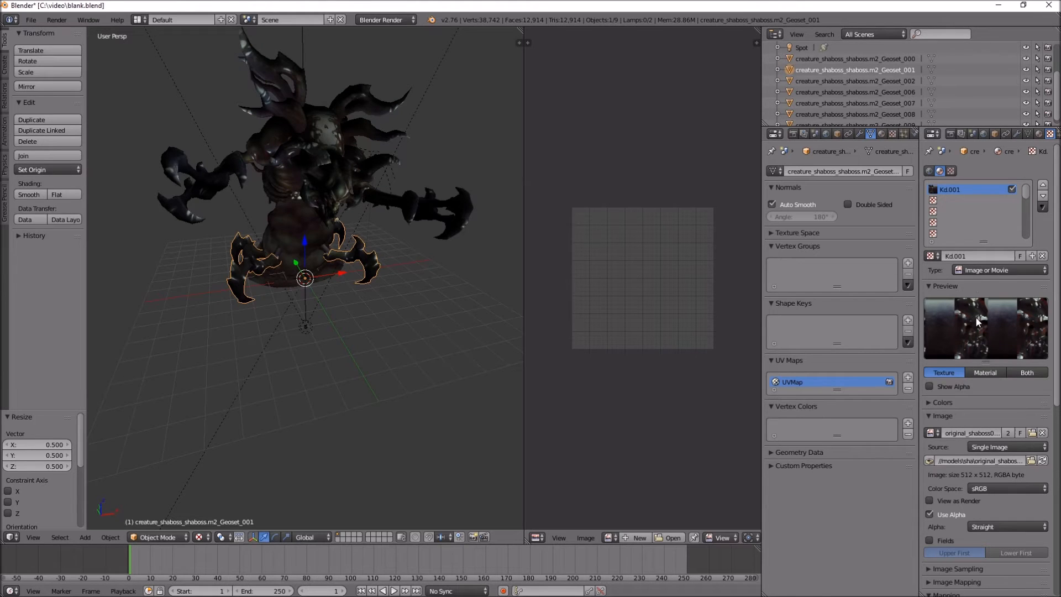
click(857, 58)
click(860, 67)
click(852, 79)
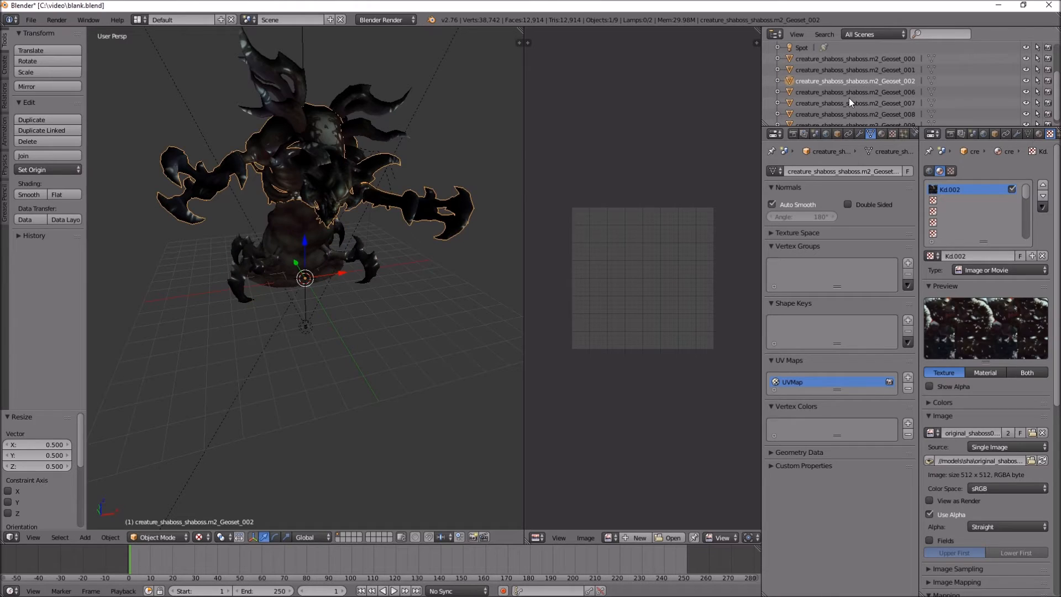
click(848, 92)
click(850, 107)
click(849, 93)
click(846, 113)
click(840, 102)
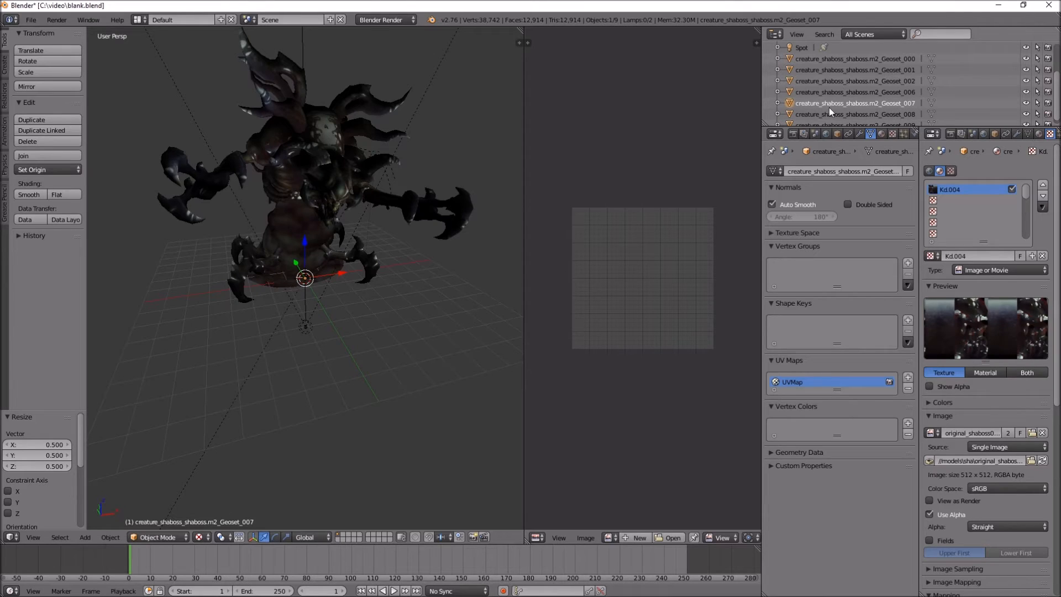
Step: Compare the textures of shaboss geosets 008 and 009 and join Geoset_008 into Geoset_009
scroll(853, 122, down, 1)
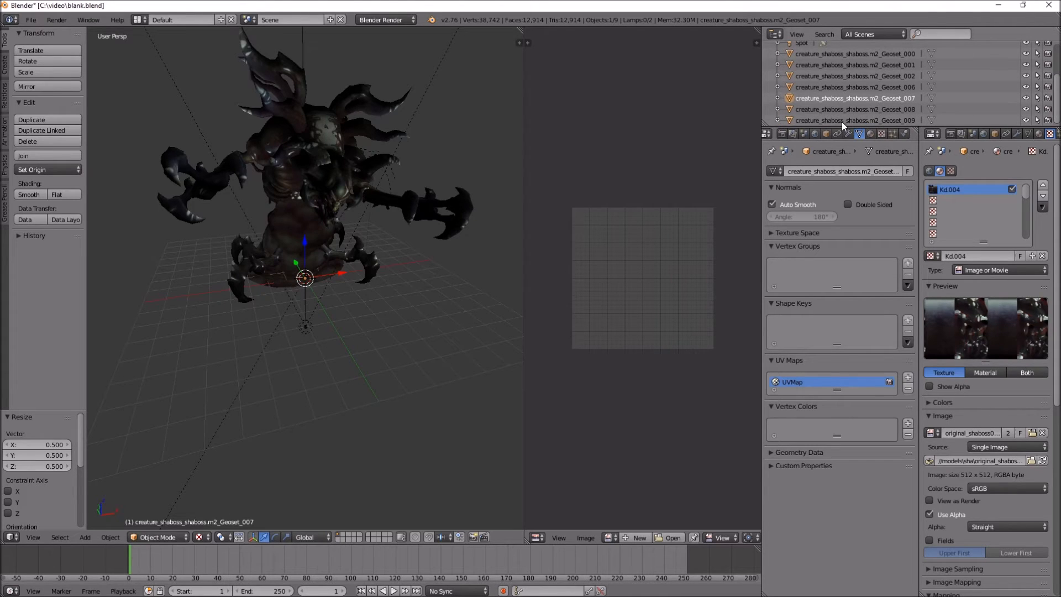
click(841, 120)
click(839, 109)
click(843, 119)
click(840, 108)
click(845, 120)
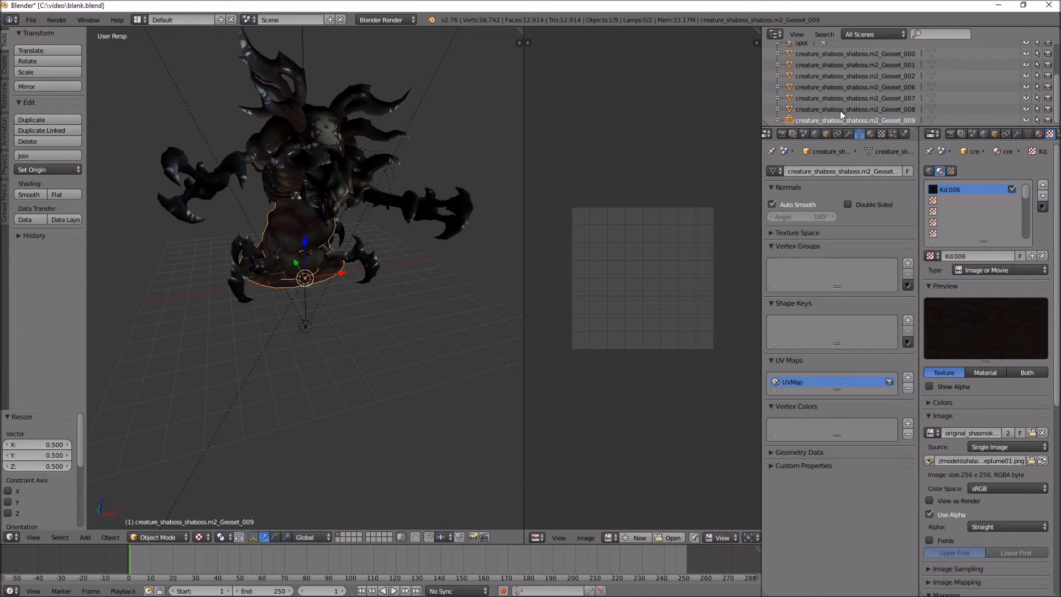
right_click(839, 109)
click(838, 109)
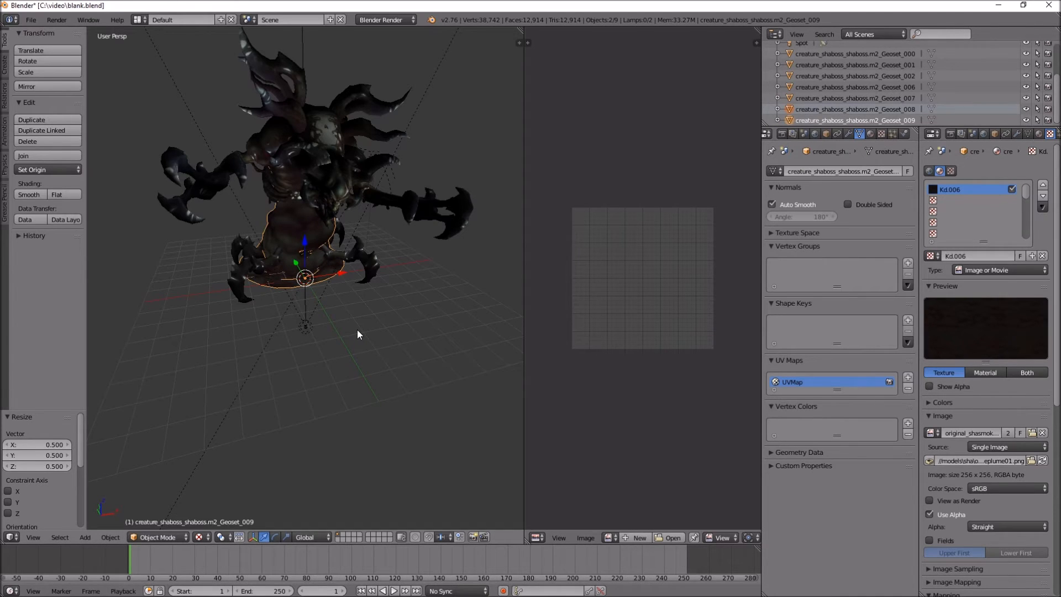
key(ctrl+j)
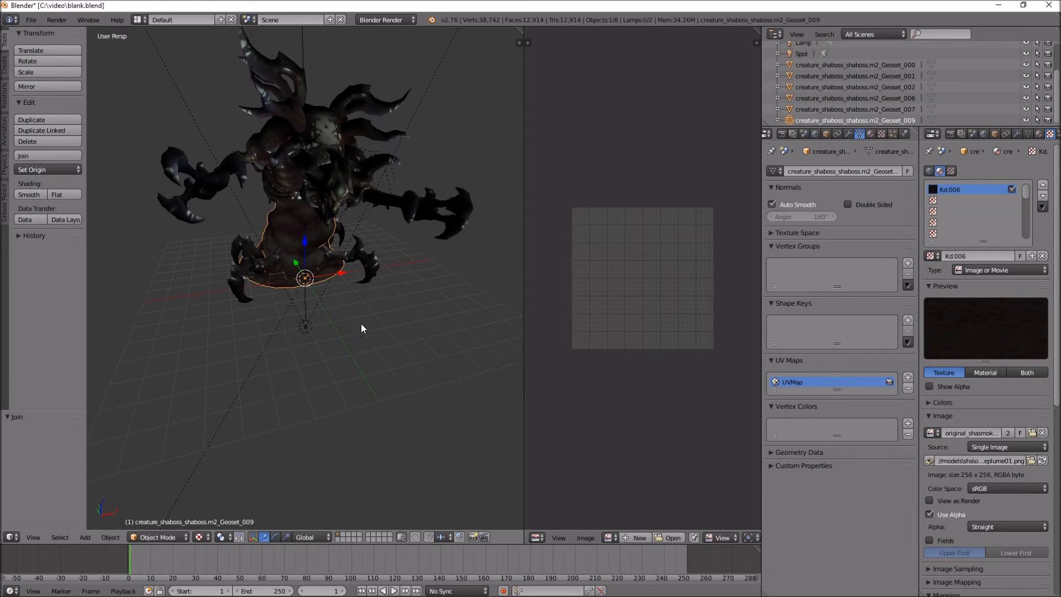
Step: Compare the textures of geosets 000, 001, 002, 006 and 007 to find the pieces sharing the same image
click(820, 110)
click(820, 98)
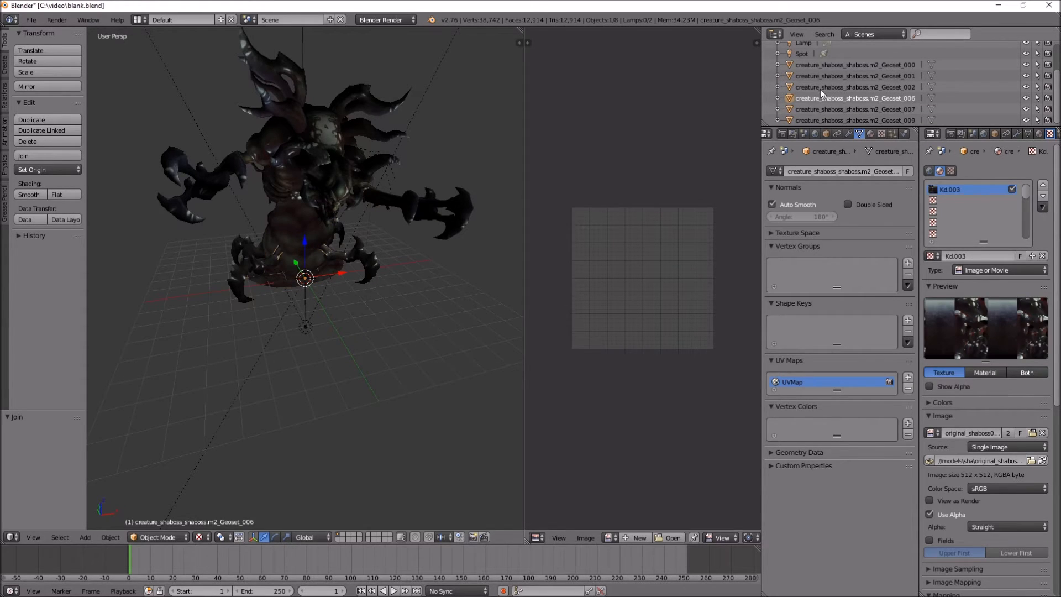
click(820, 87)
click(821, 75)
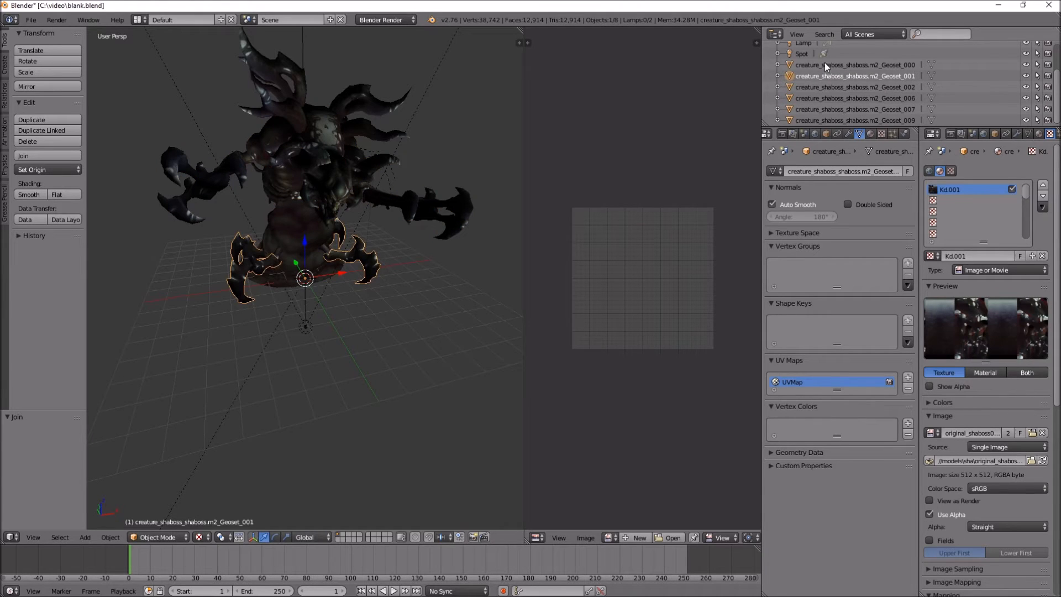
click(824, 65)
click(823, 76)
click(820, 98)
click(814, 107)
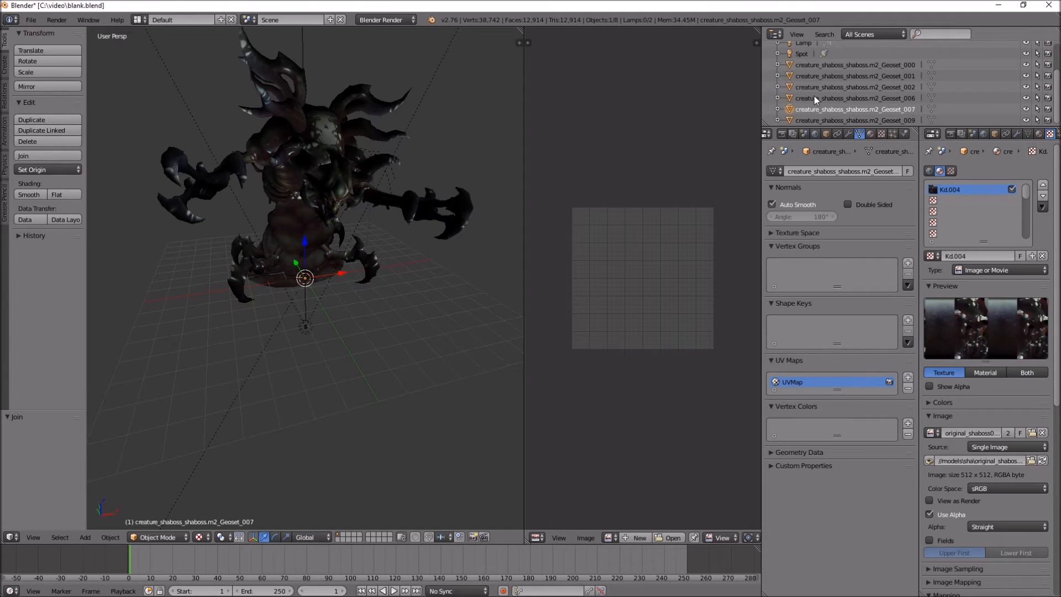
click(814, 97)
click(816, 76)
click(814, 65)
click(815, 98)
click(817, 110)
click(815, 99)
click(817, 111)
Step: Add geosets 006, 001 and 000 to the selected Geoset_007 and join them into it
right_click(811, 97)
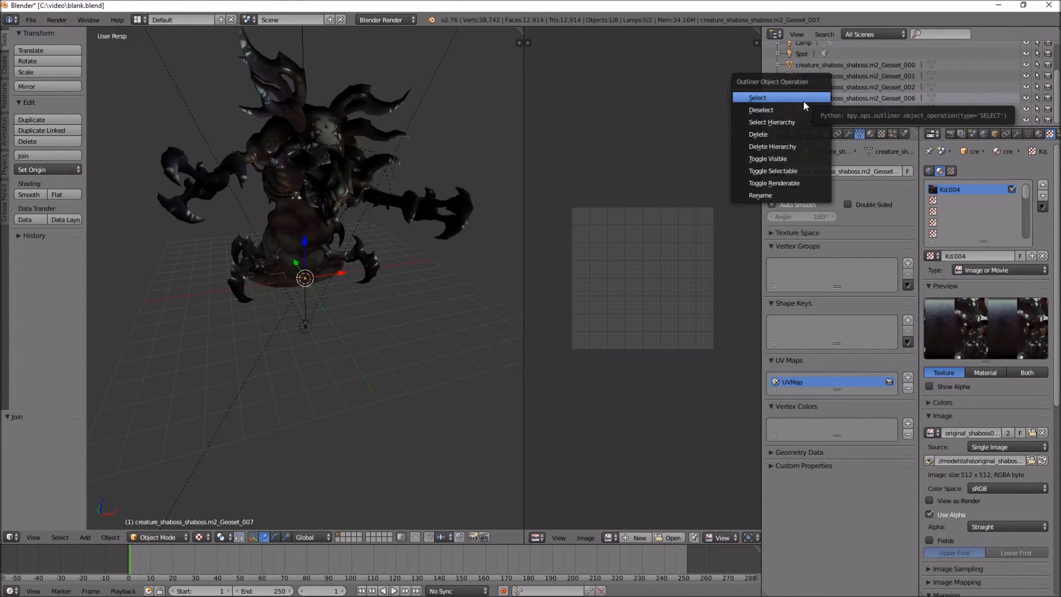
click(804, 100)
right_click(807, 78)
click(807, 78)
right_click(814, 62)
click(814, 63)
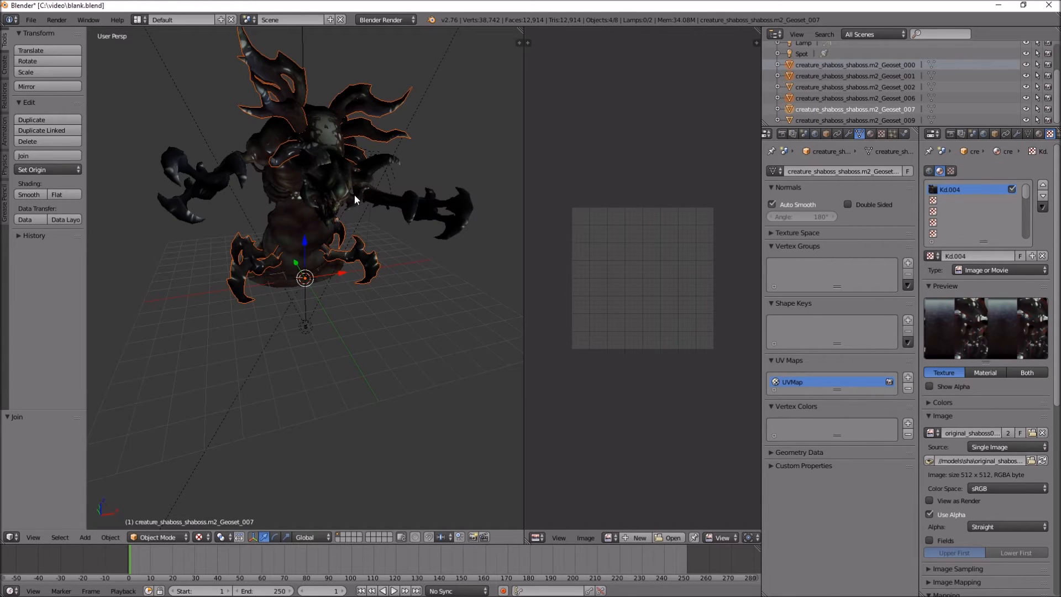
key(ctrl+j)
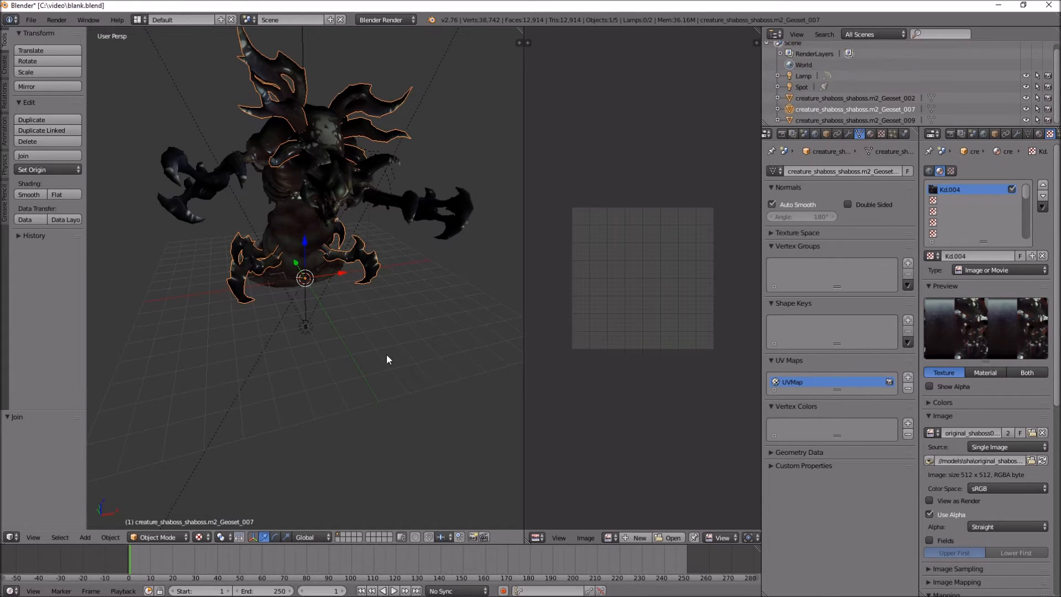
Step: Check the three remaining geosets 002, 007 and 009 against the original texture files in the sha folder
click(800, 99)
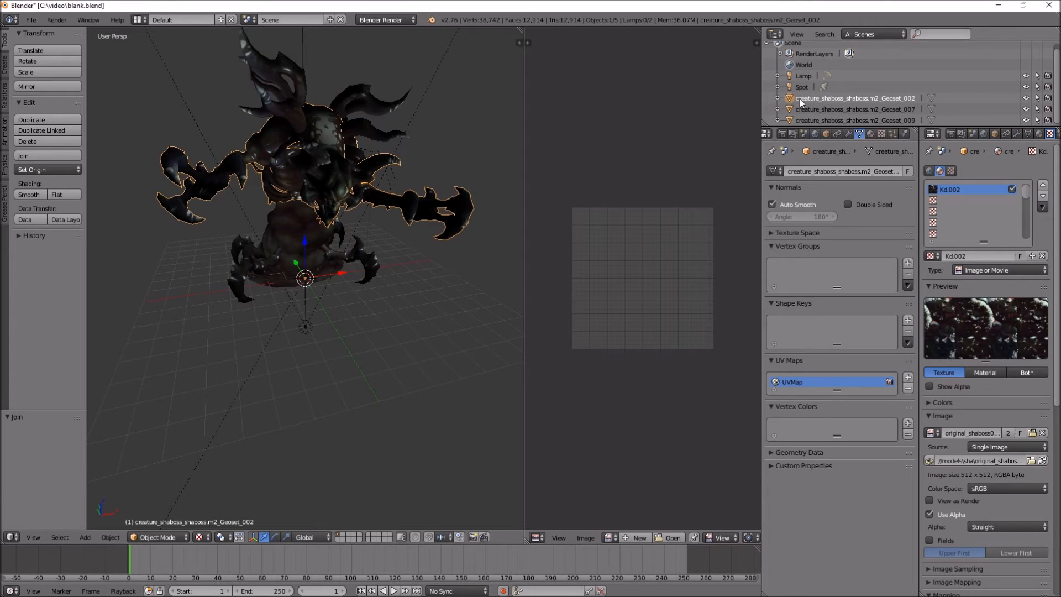
click(850, 110)
click(840, 118)
click(838, 111)
click(837, 98)
key(alt+Tab)
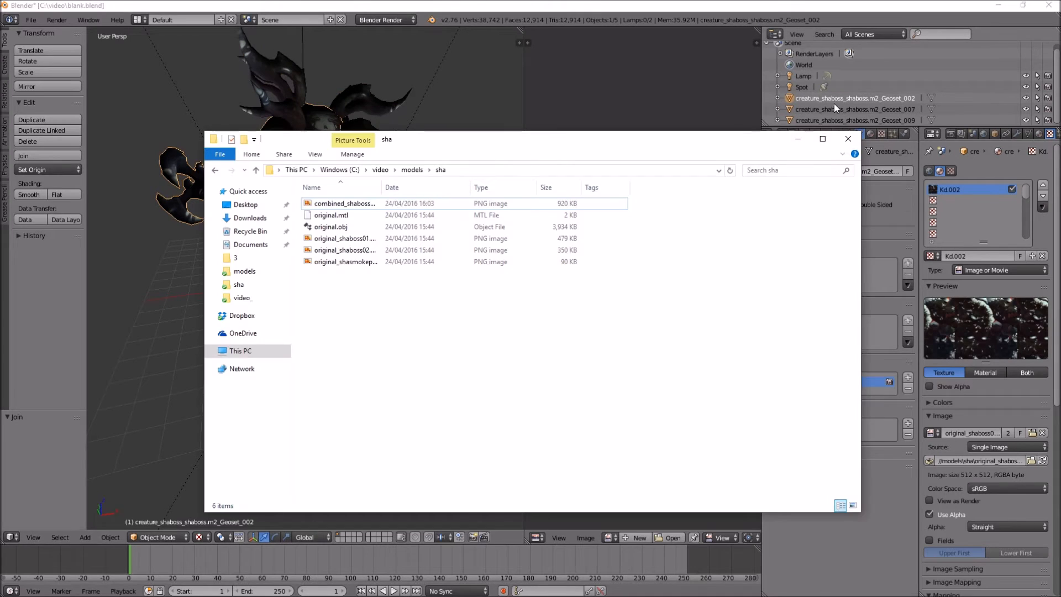
drag(360, 317, 345, 237)
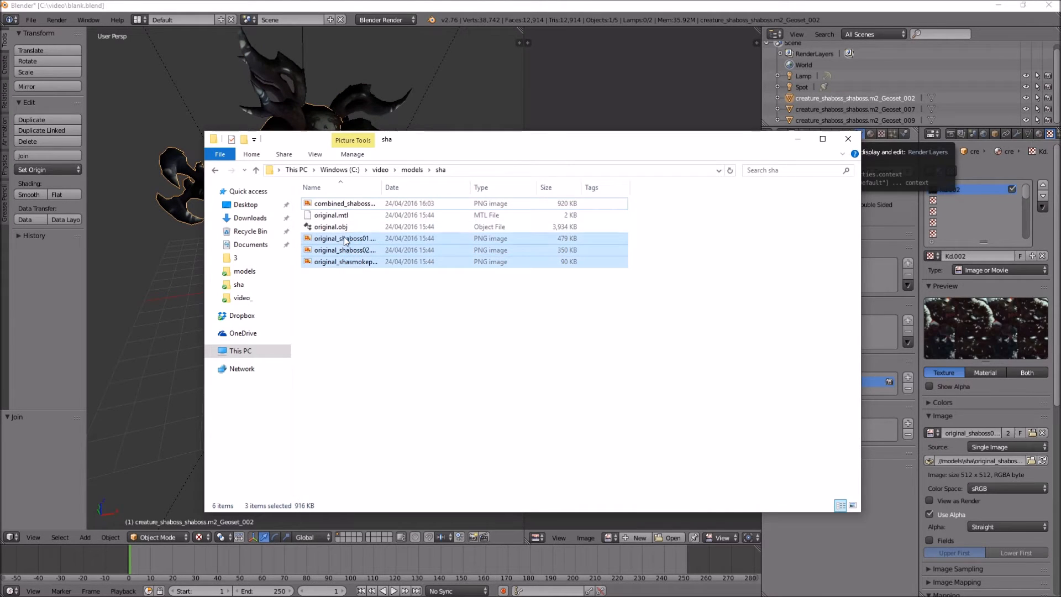
click(455, 350)
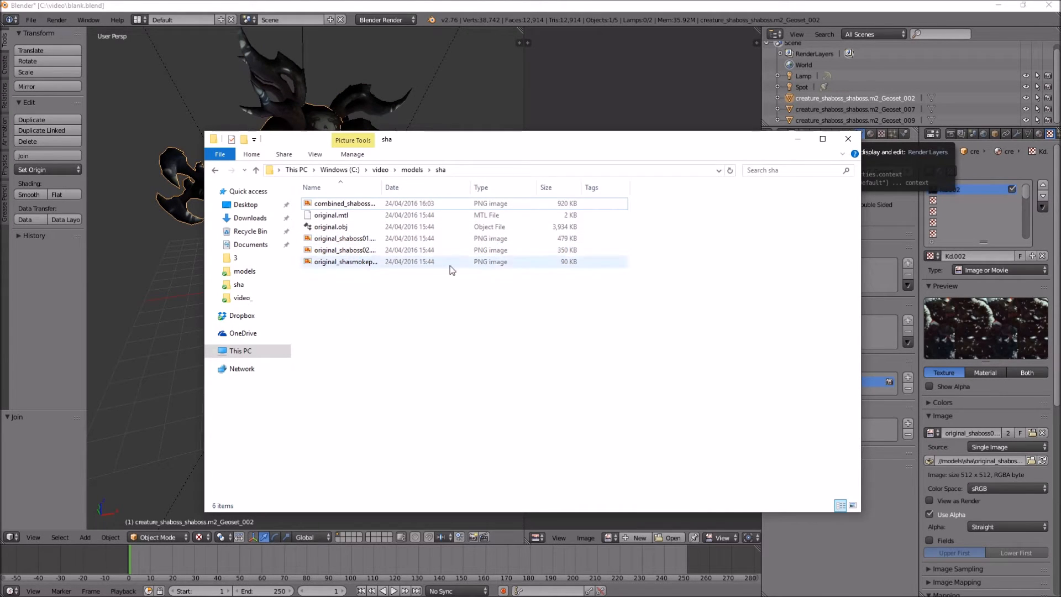
click(655, 8)
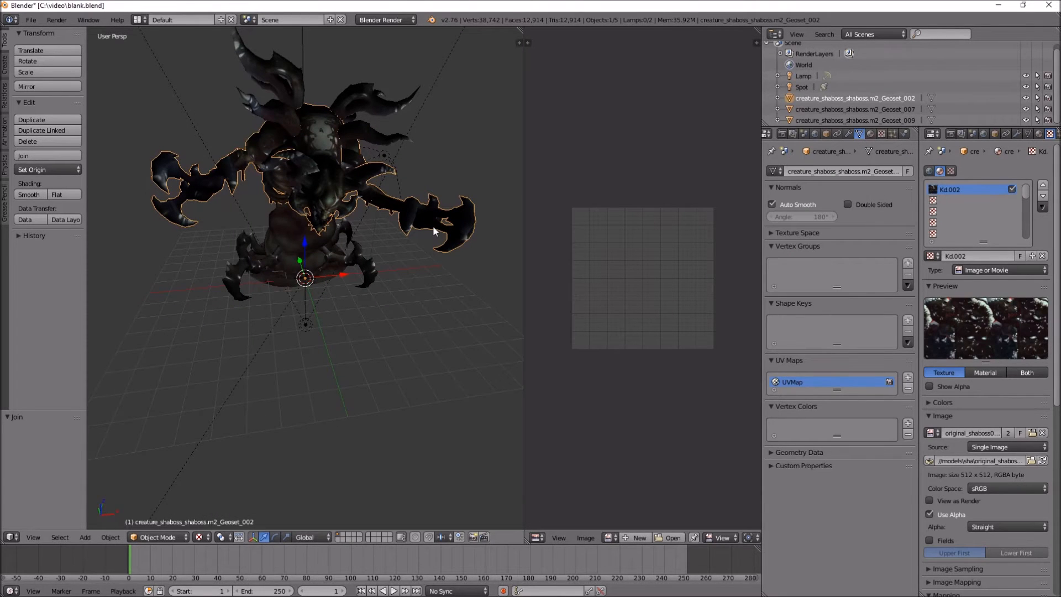
mouse_move(400, 270)
middle_down()
mouse_move(413, 278)
mouse_move(388, 283)
middle_up()
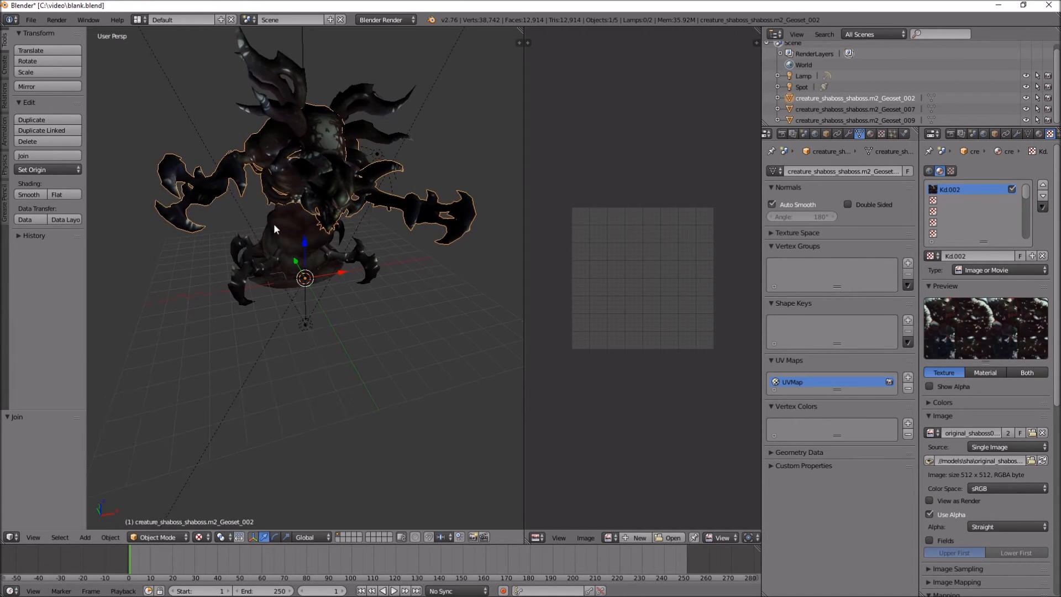
Step: Enter Edit Mode on the Geoset_002 mesh with all of its vertices selected
click(810, 110)
click(814, 98)
key(Tab)
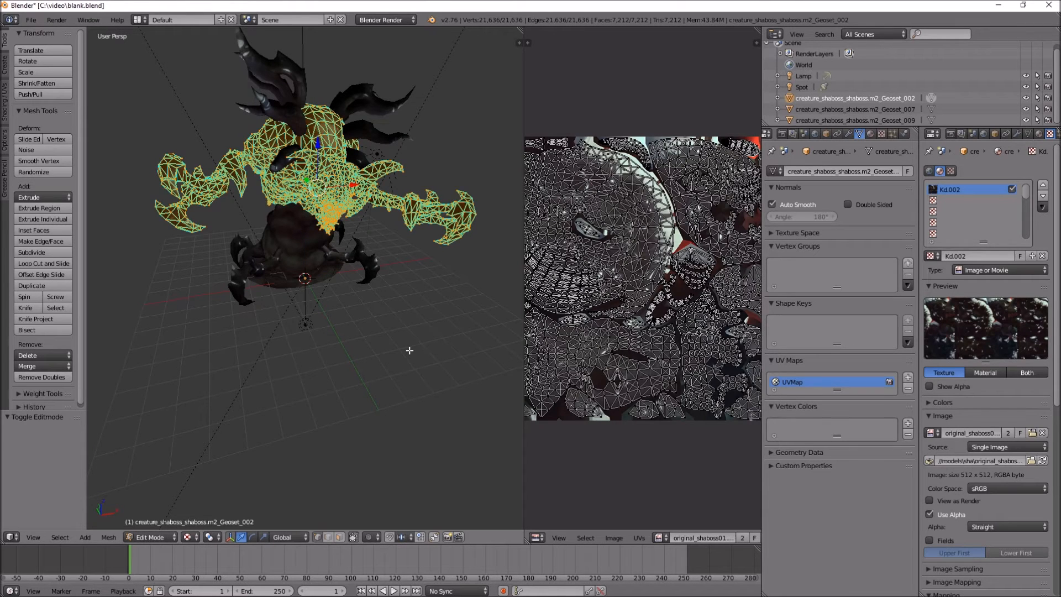
key(z)
key(z)
key(a)
key(a)
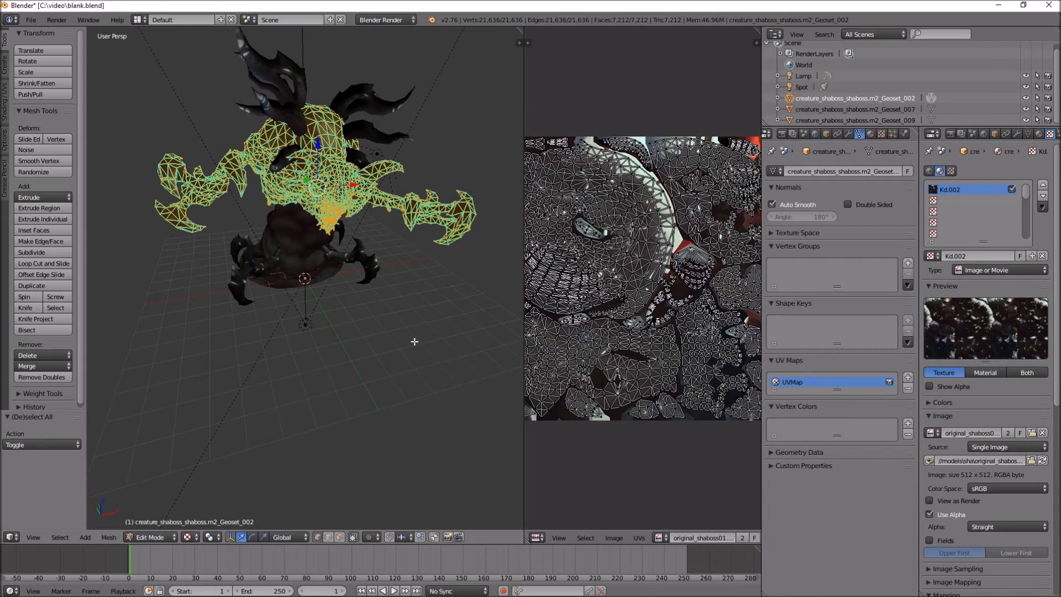
Step: Widen the UV editor area on both sides and check Geoset_002's texture with and without its UV layout
scroll(618, 407, down, 2)
middle_drag(642, 446, 637, 411)
drag(762, 397, 768, 397)
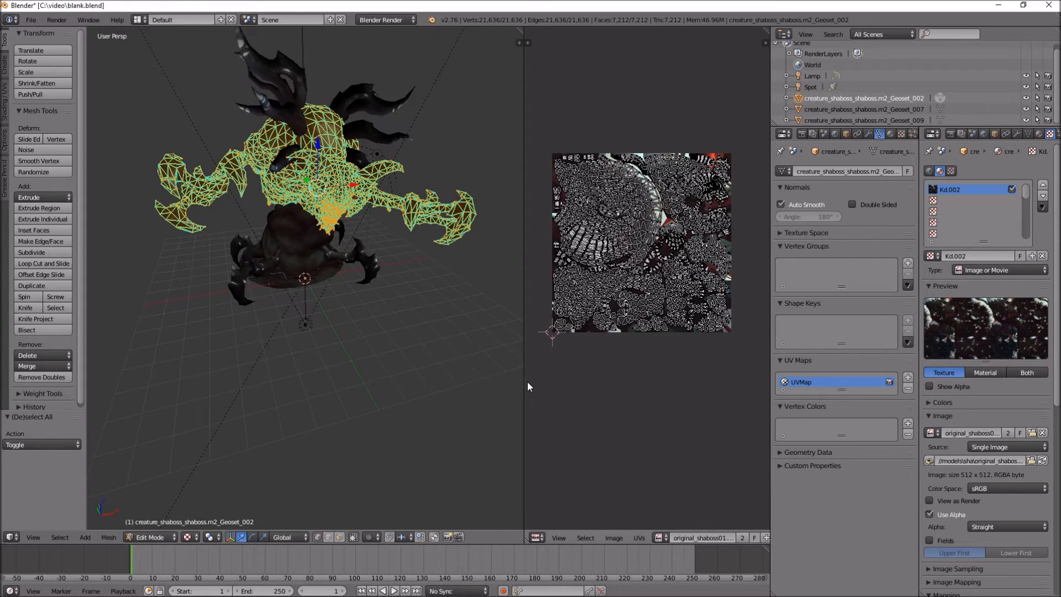
drag(525, 382, 488, 382)
scroll(598, 357, up, 1)
scroll(601, 357, down, 1)
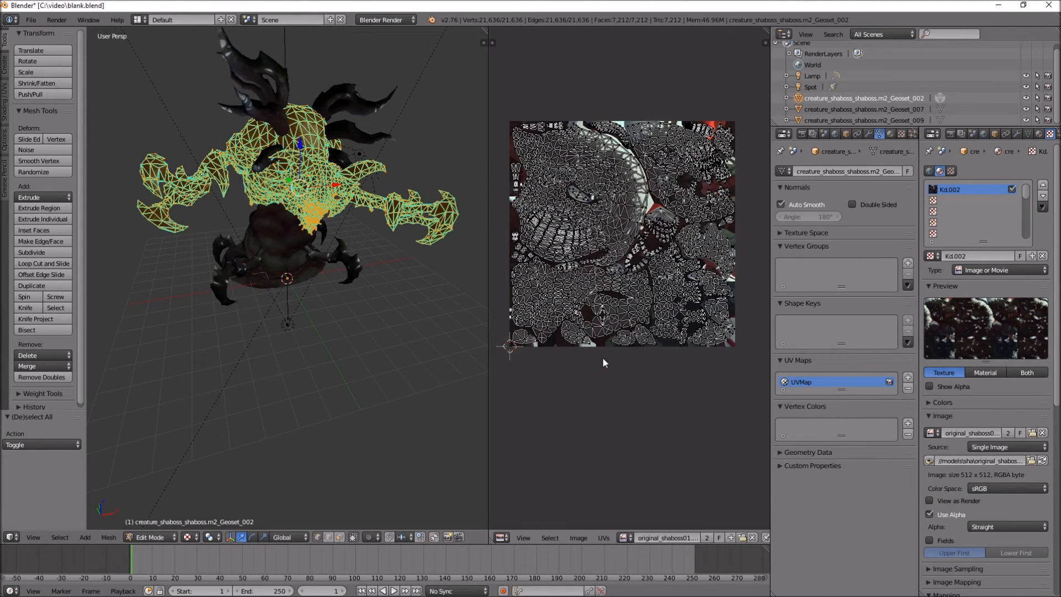
key(Tab)
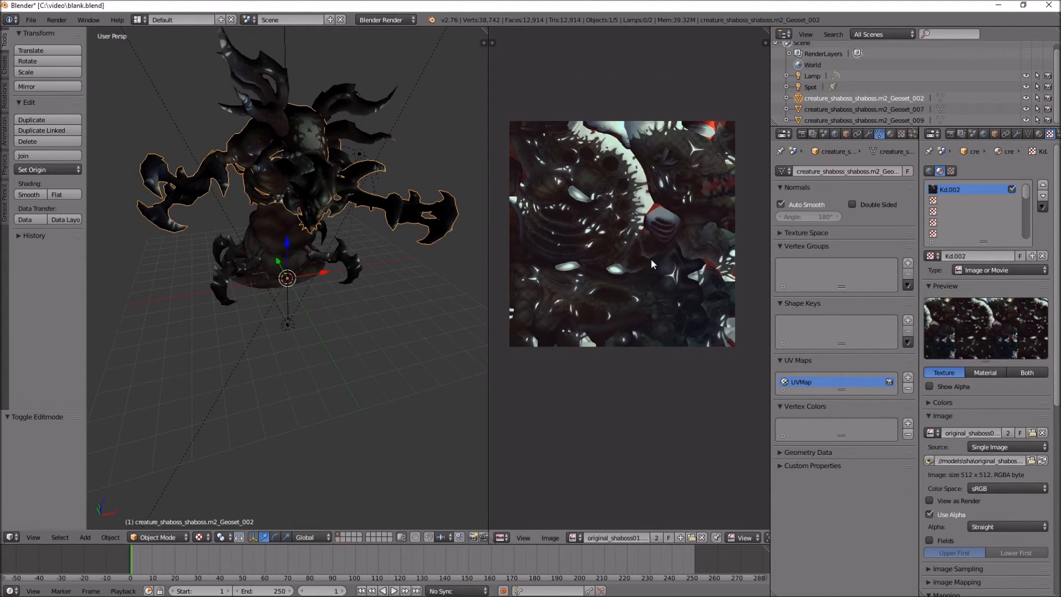
key(Tab)
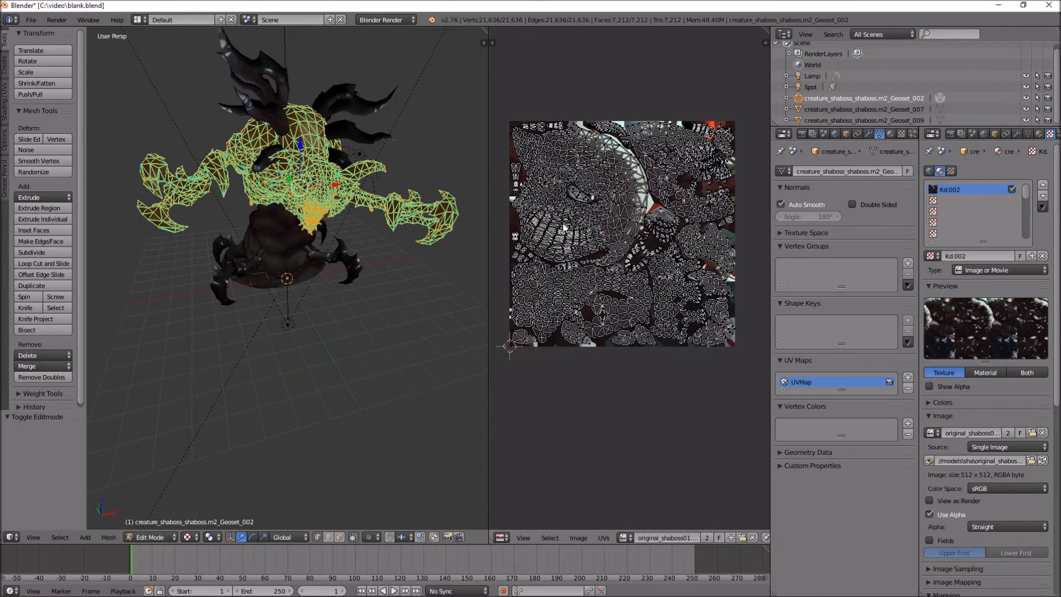
Step: Load the combined_shaboss PNG from the sha folder into the UV editor and fit it in view
key(alt+Tab)
drag(608, 145, 561, 240)
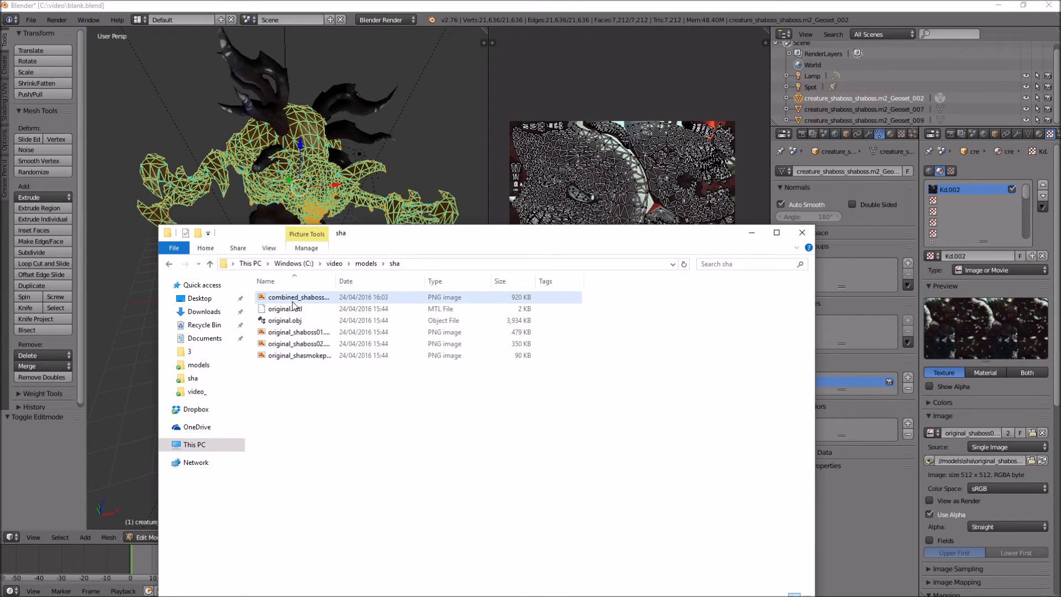
drag(294, 302, 605, 65)
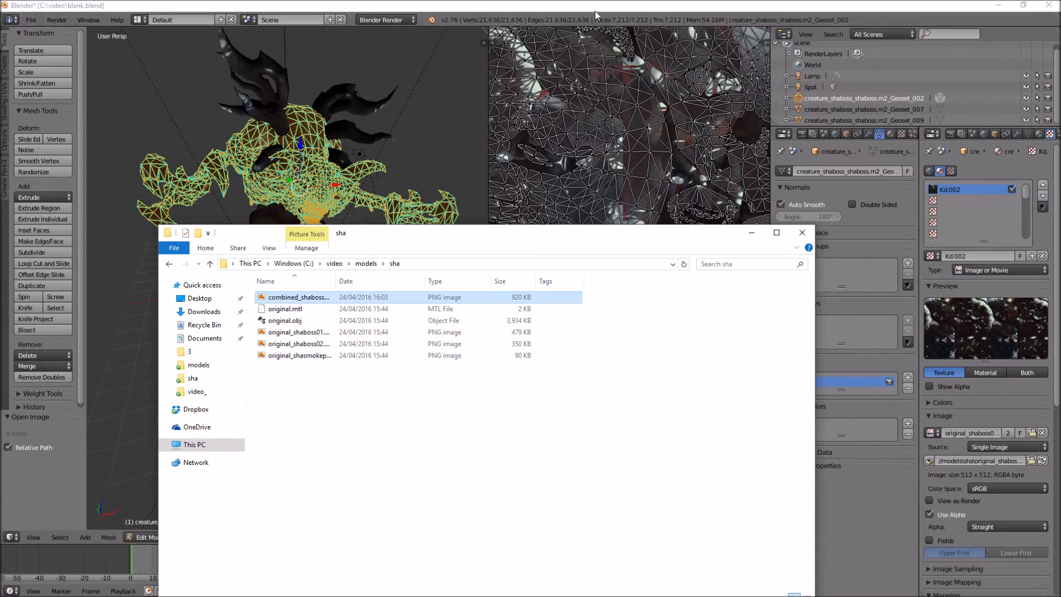
key(Home)
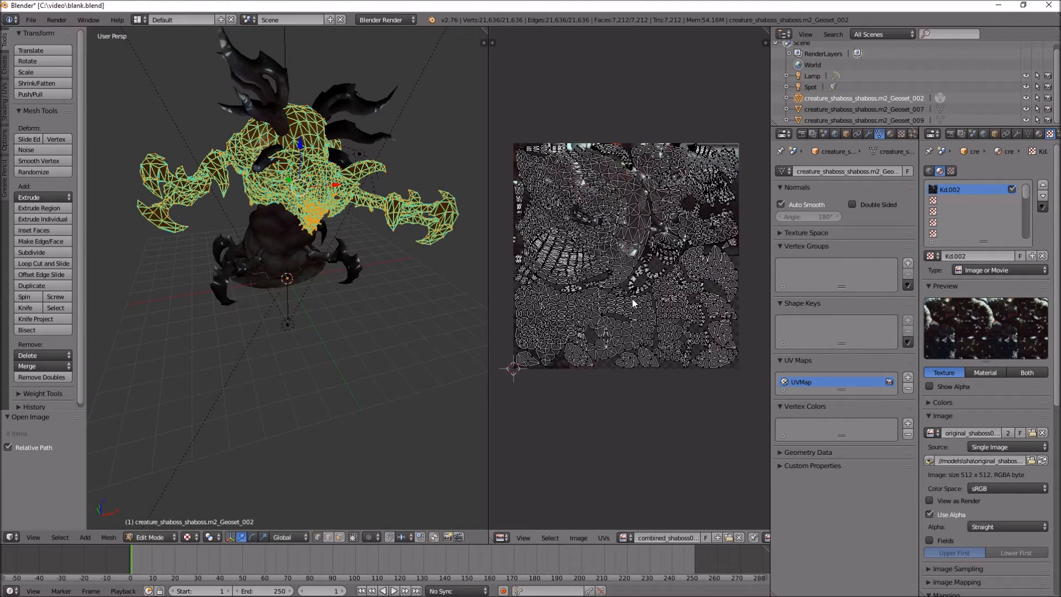
Step: Select all of Geoset_002's UVs and scale them uniformly to 0.5
key(a)
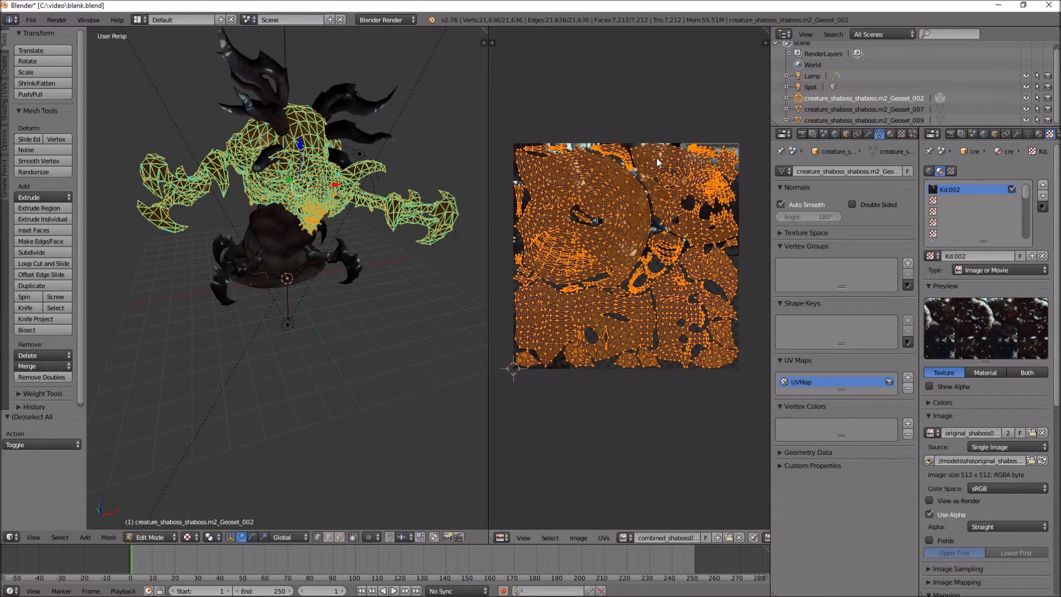
key(s)
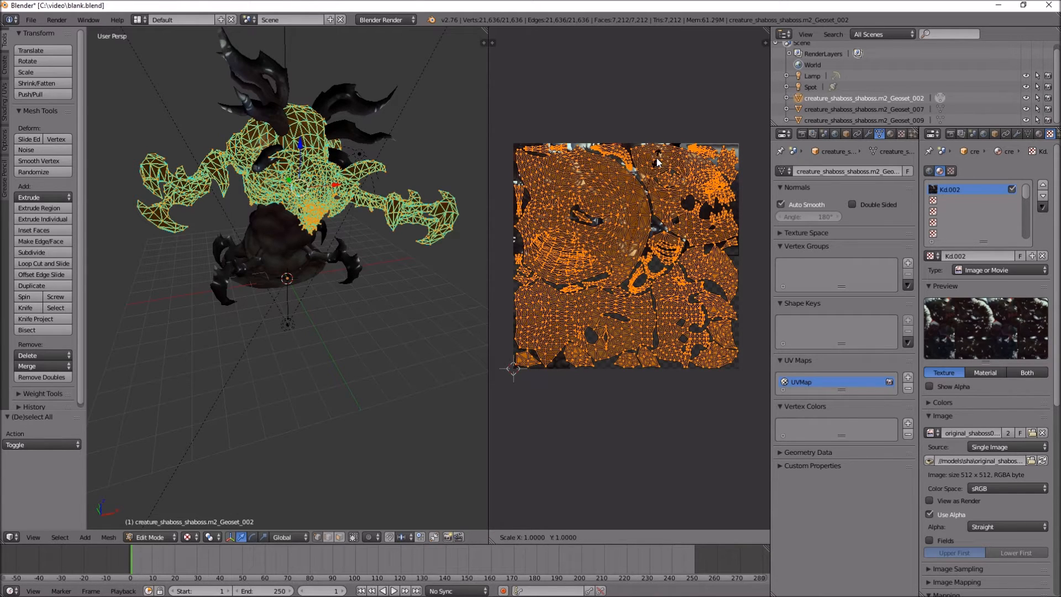
text(0.5)
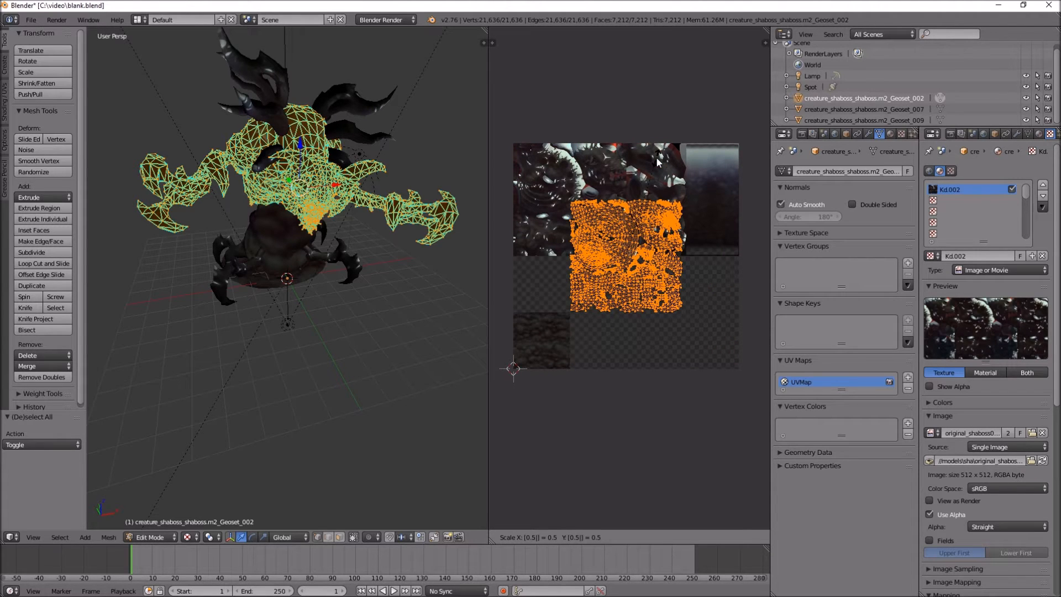
key(Return)
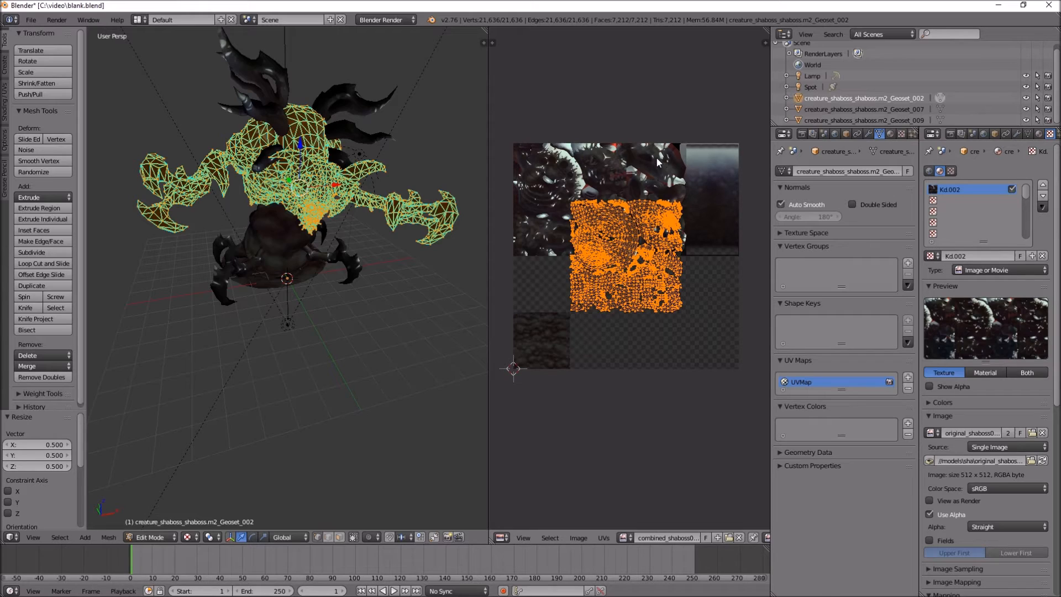
Step: Move the scaled UVs 256 along Y on the combined texture
key(g)
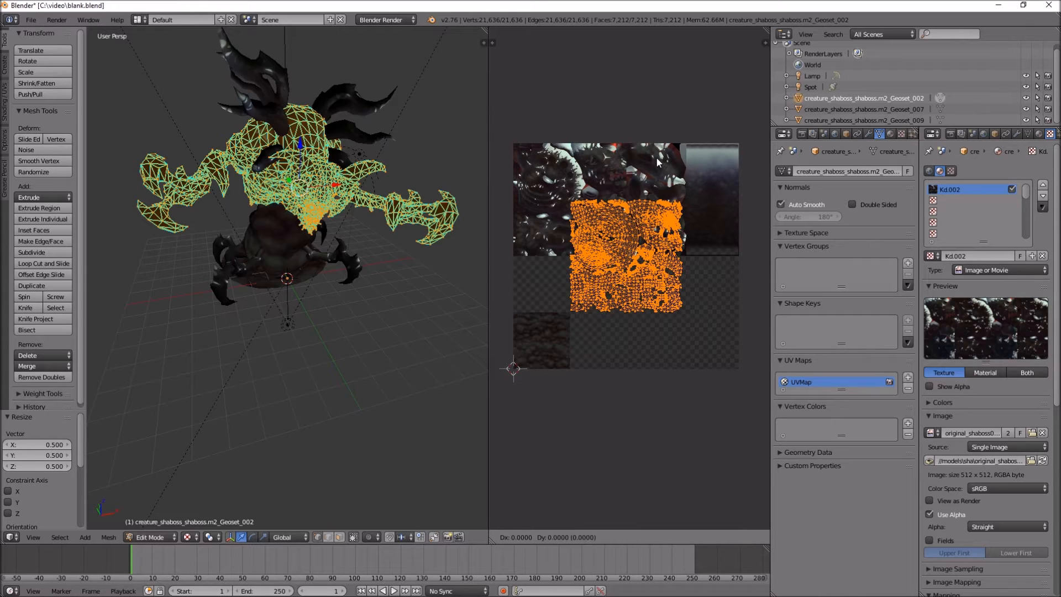
key(y)
text(256)
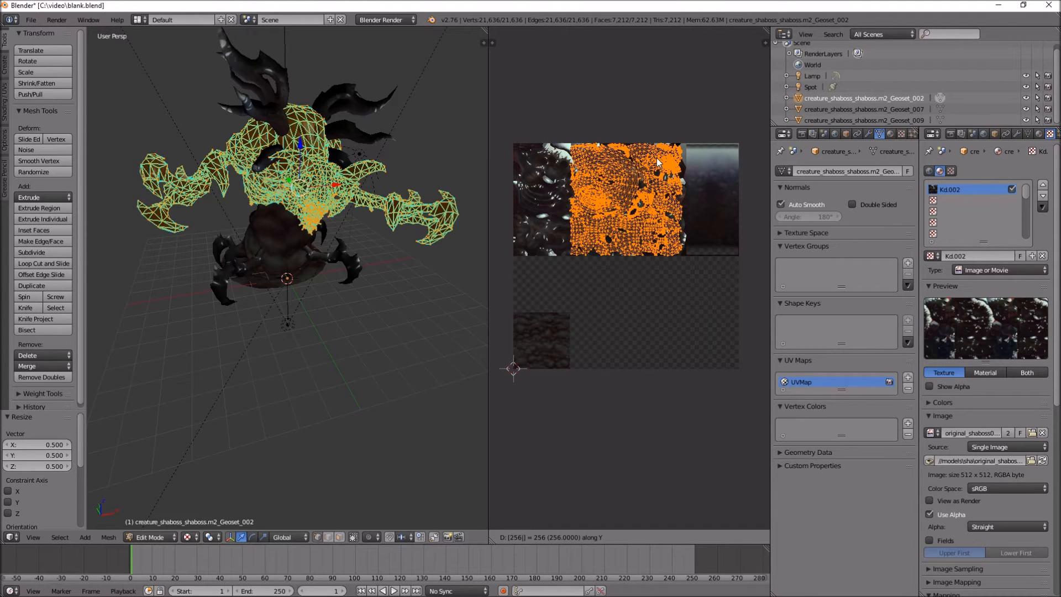
Step: Offset the selected UVs of Geoset_002 by 0.25 along Y and -0.25 along X onto their region of the combined texture
key(Return)
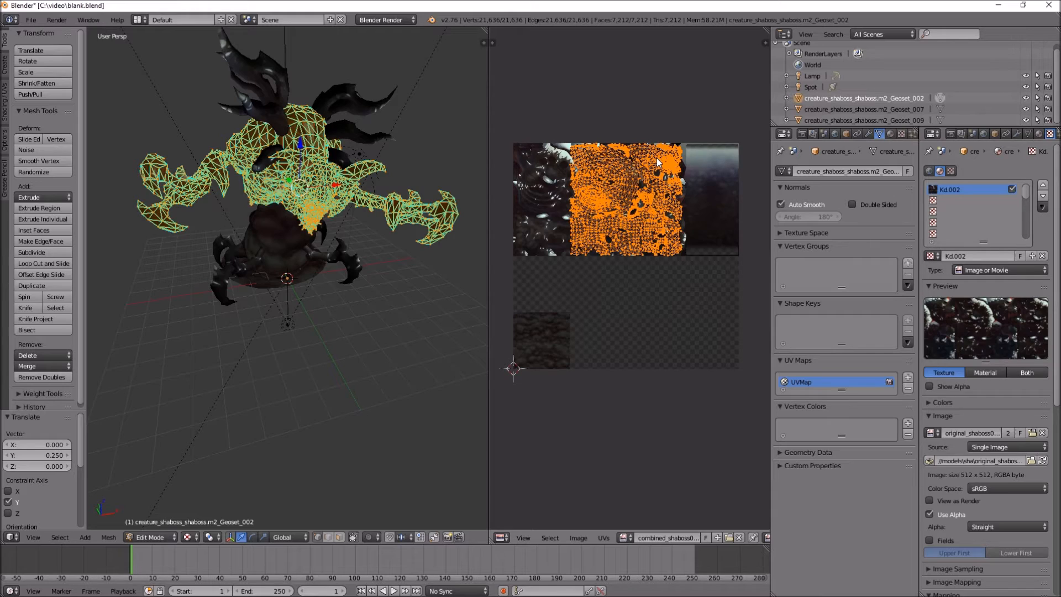
key(g)
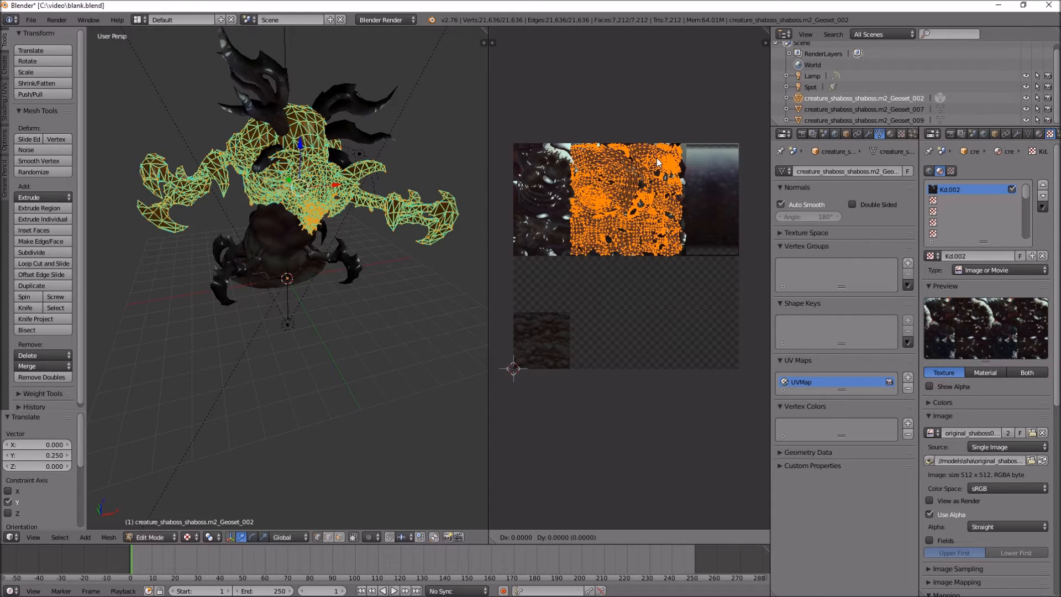
key(x)
text(-0.25)
key(Return)
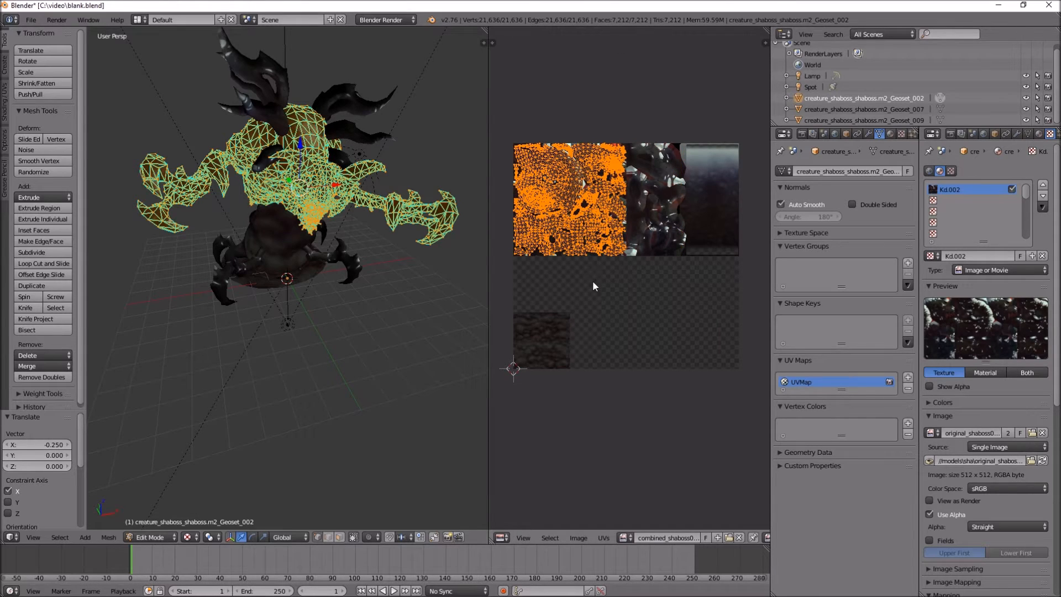
Step: Examine how the edges of the Geoset_002 UV islands line up with the borders of their texture region
scroll(591, 289, up, 5)
middle_drag(626, 421, 582, 403)
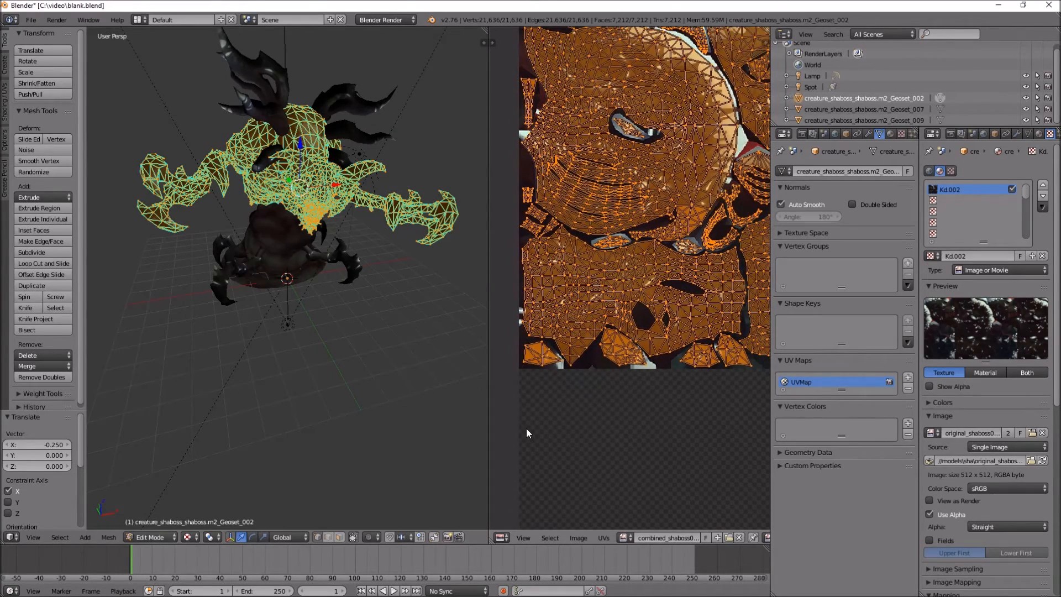
middle_drag(606, 284, 609, 471)
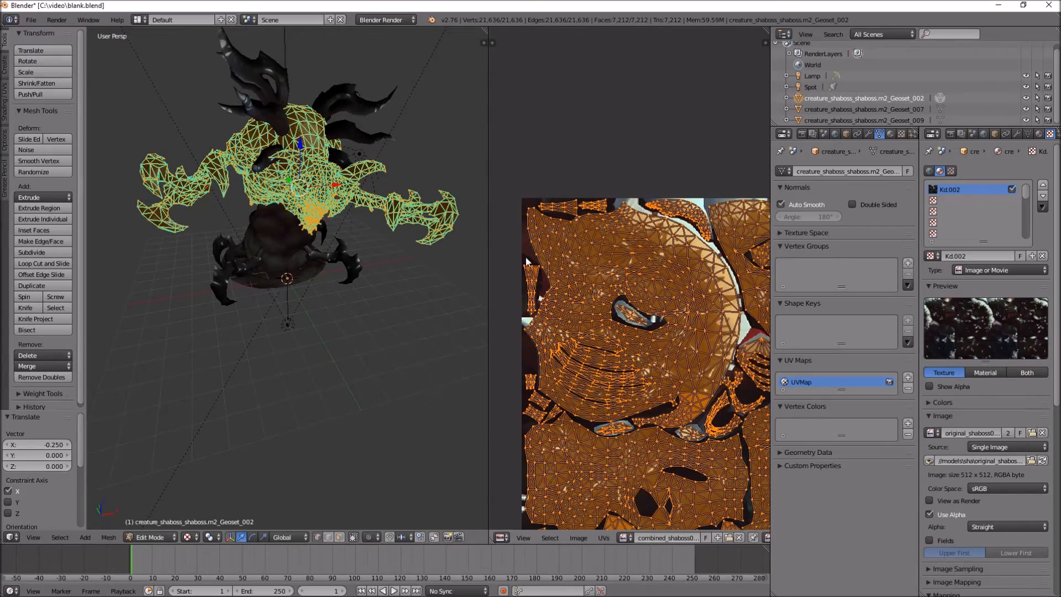
scroll(677, 197, up, 6)
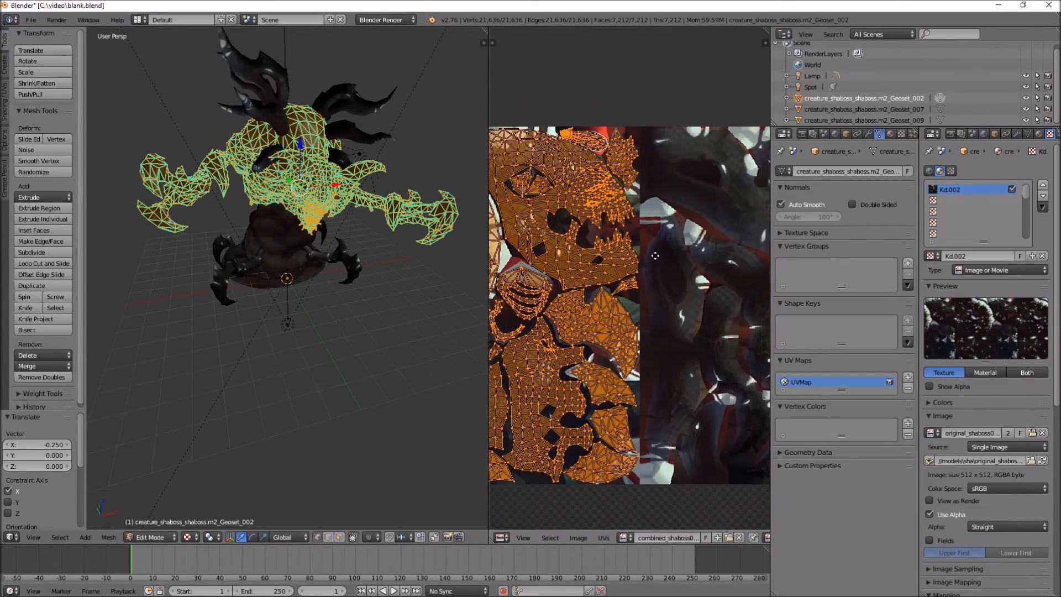
scroll(652, 305, down, 6)
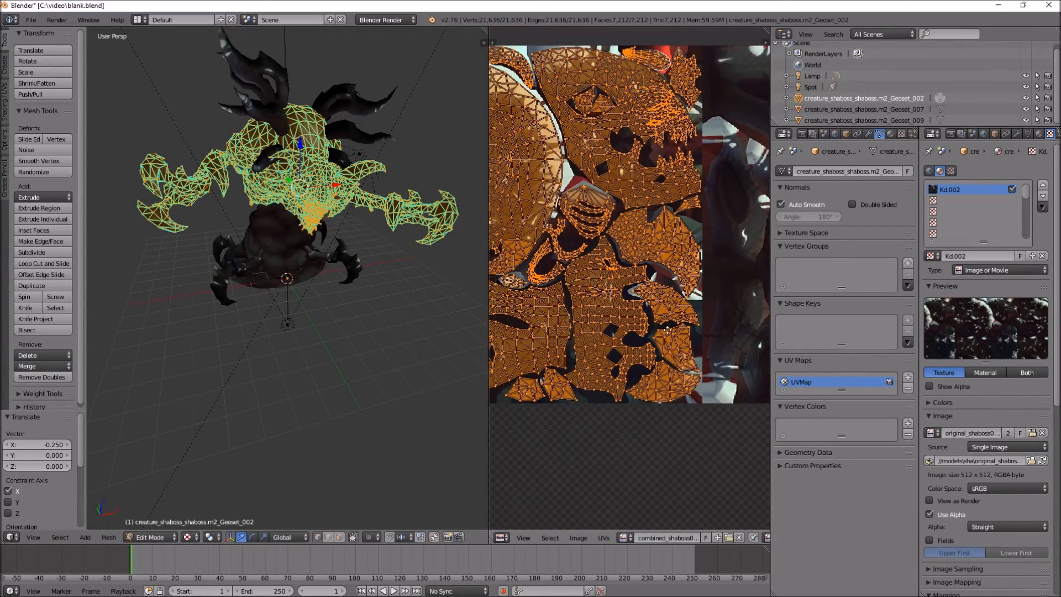
middle_drag(622, 336, 710, 254)
Step: Try shifting the Geoset_002 UVs by about -0.015 along X, and return them to their previous position
key(g)
key(x)
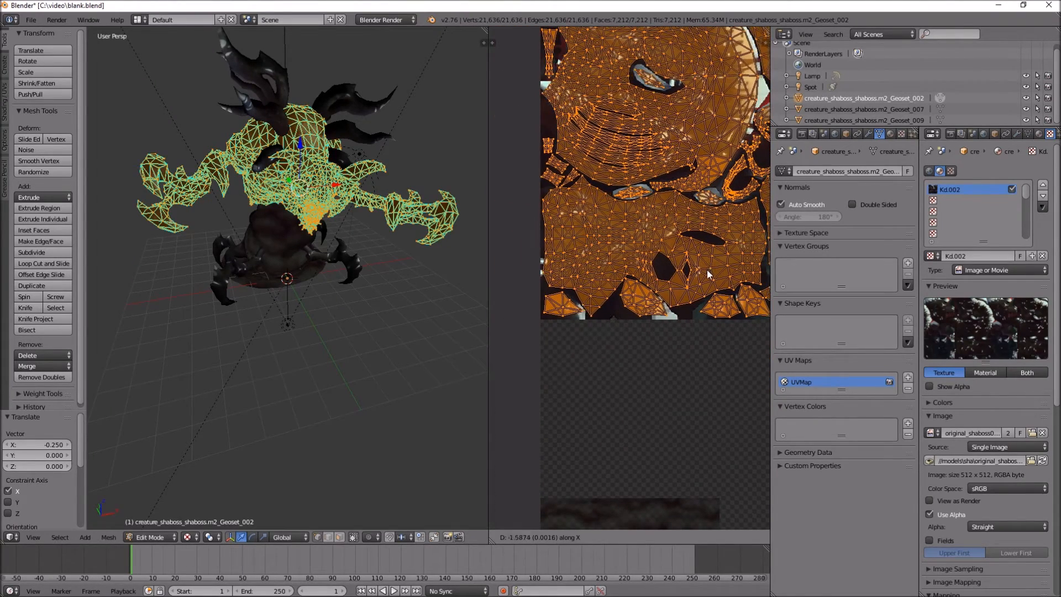
click(594, 343)
scroll(584, 396, up, 1)
middle_drag(559, 400, 598, 417)
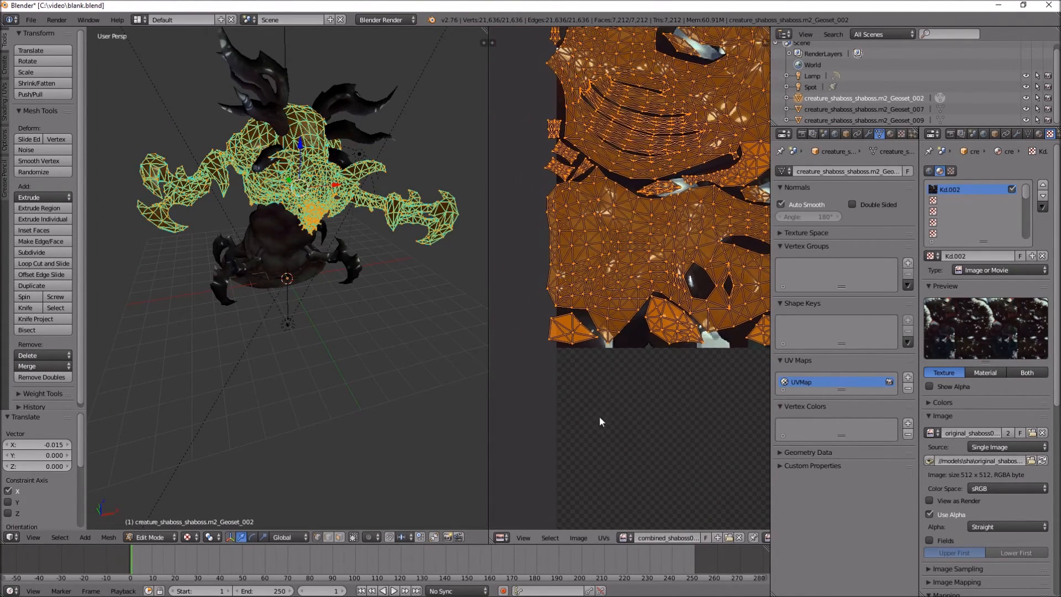
key(g)
key(x)
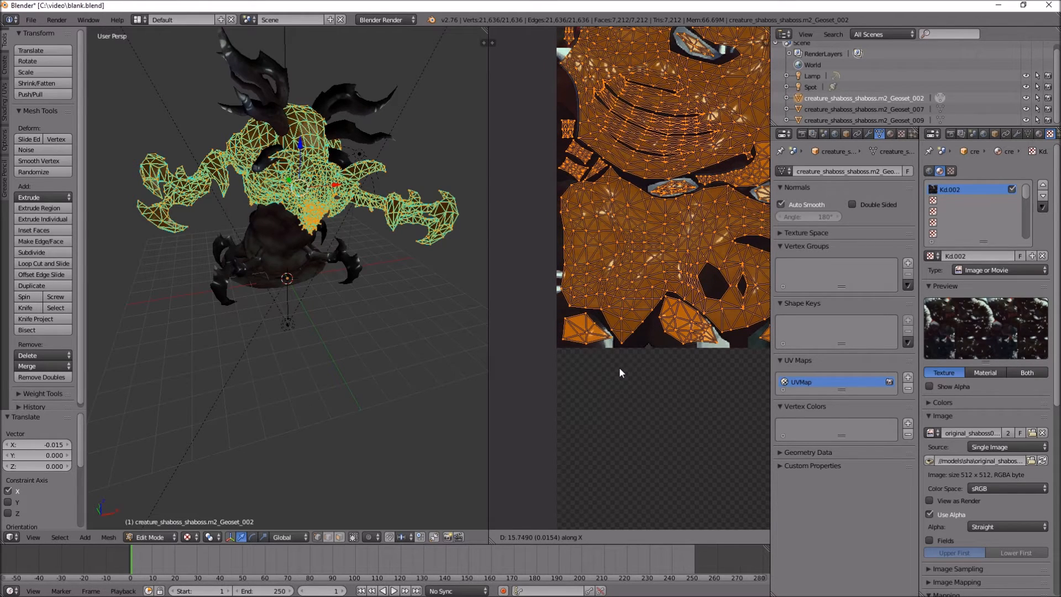
click(620, 368)
scroll(630, 367, down, 5)
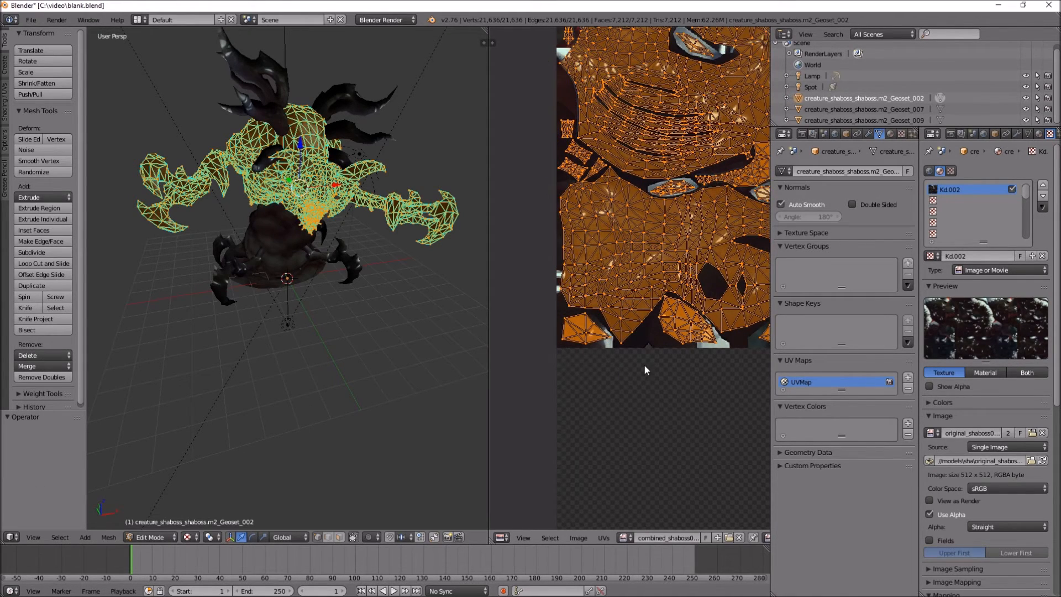
scroll(627, 327, down, 4)
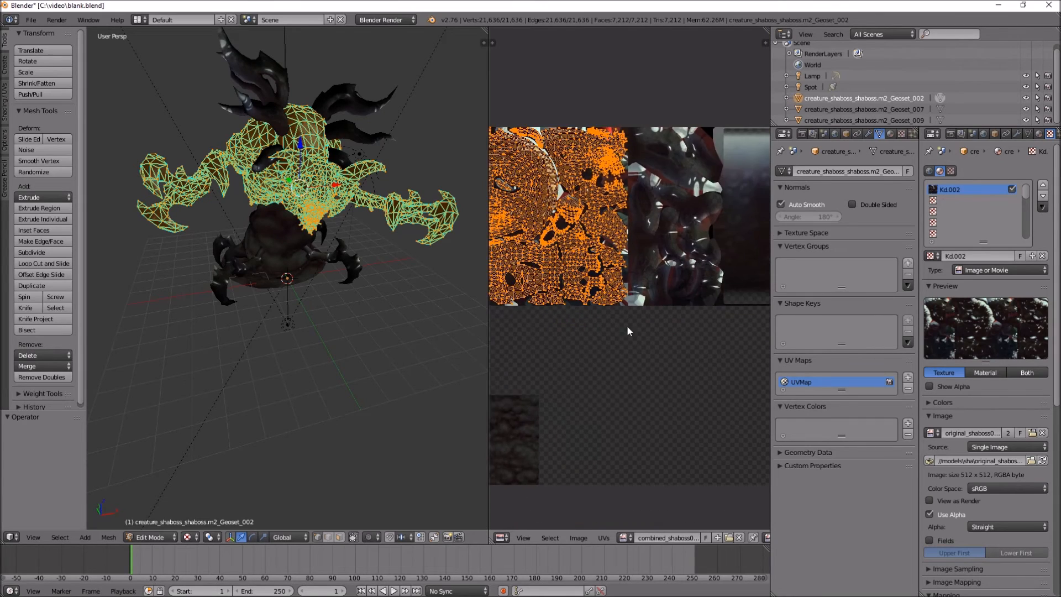
scroll(635, 310, up, 2)
scroll(644, 319, down, 1)
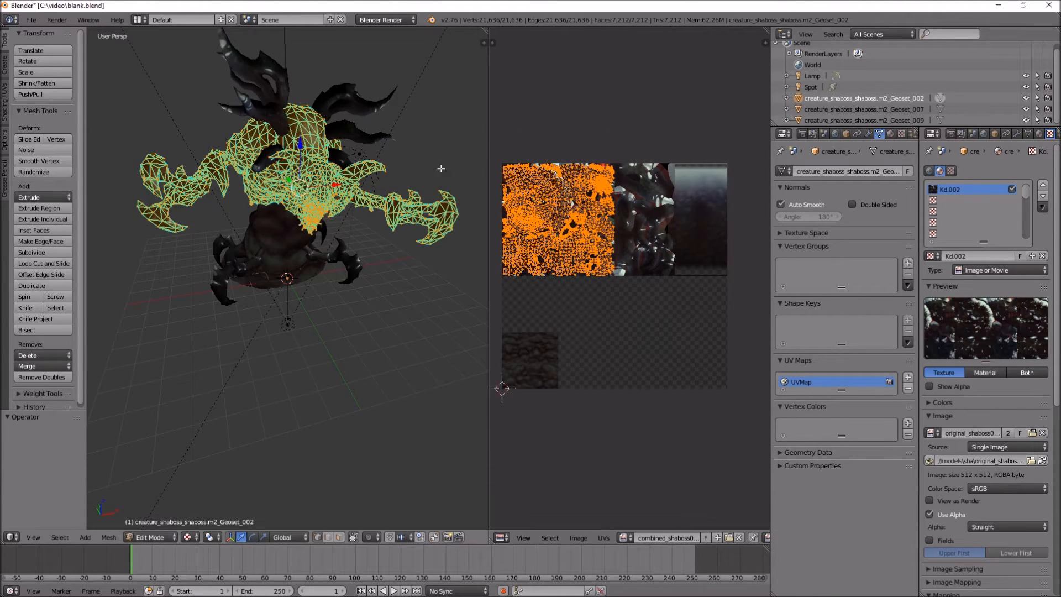
Step: Switch to creature_shaboss_shaboss.m2_Geoset_007 in Edit Mode and select its entire mesh
click(833, 109)
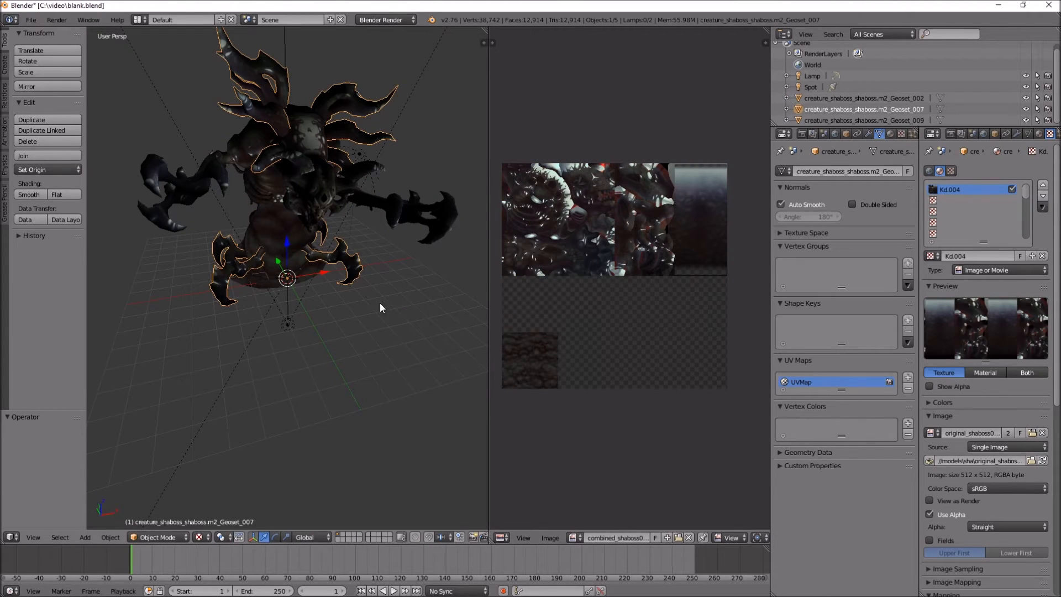
key(Tab)
key(a)
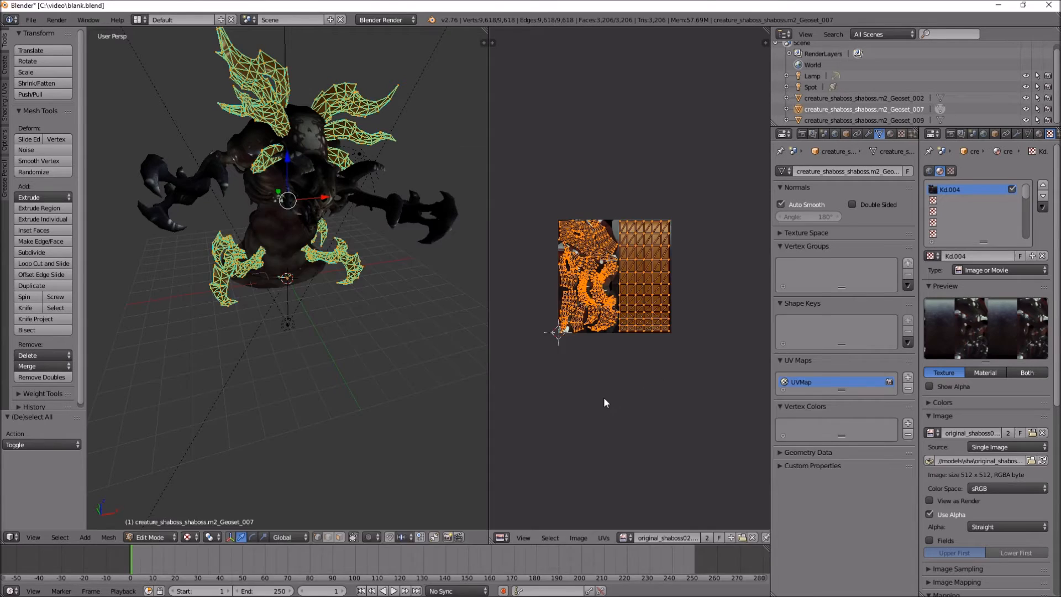
Step: Load the combined_shaboss PNG from the sha folder as the image behind the Geoset_007 UVs
key(alt+Tab)
drag(302, 299, 573, 169)
drag(599, 133, 598, 134)
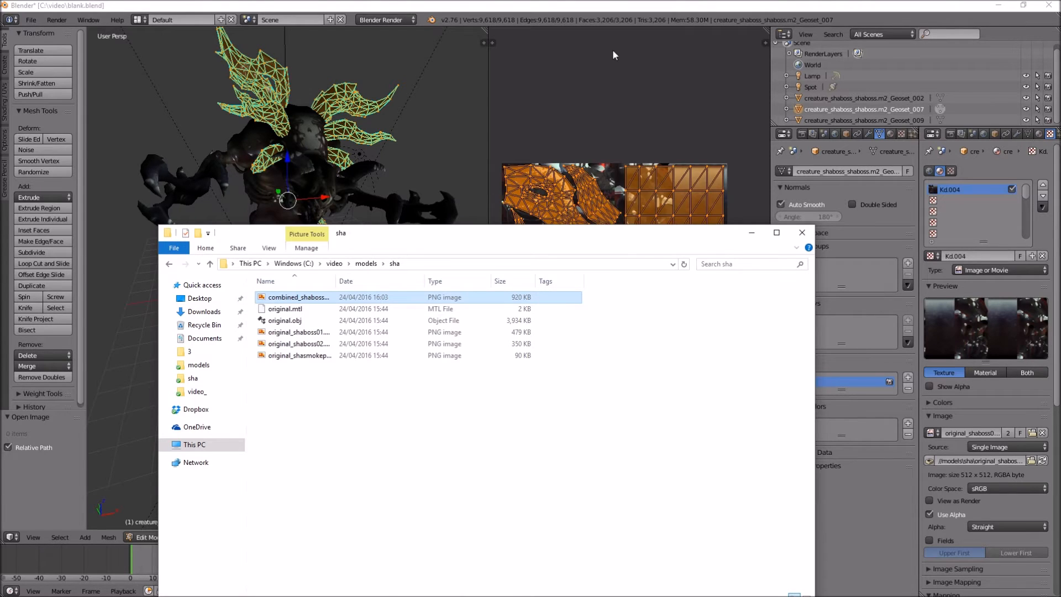
click(612, 49)
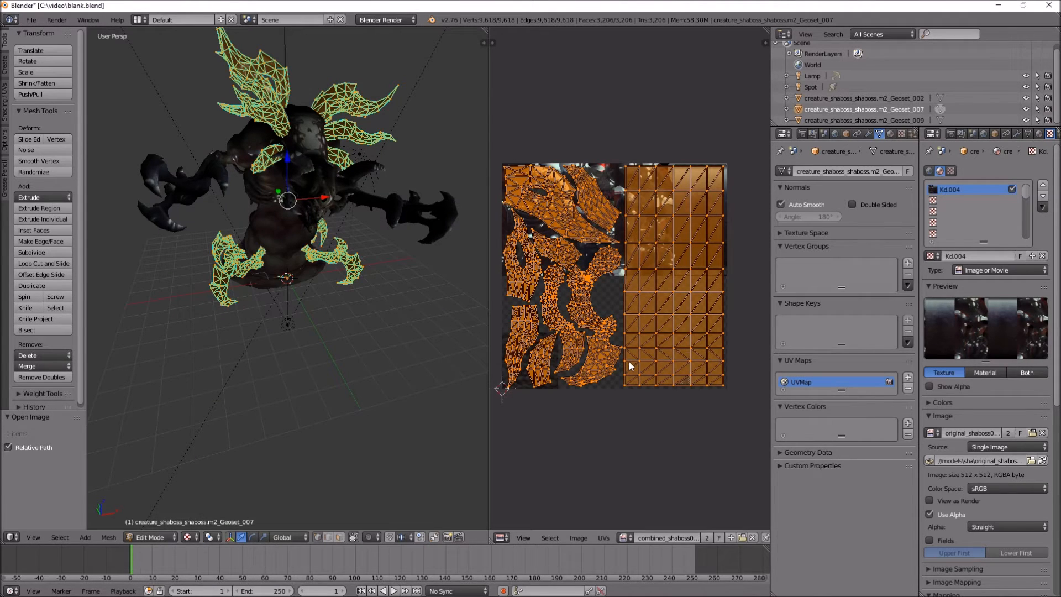
Step: Scale the Geoset_007 UVs by 0.5 and move them 256 pixels along Y
text(s.5)
key(Return)
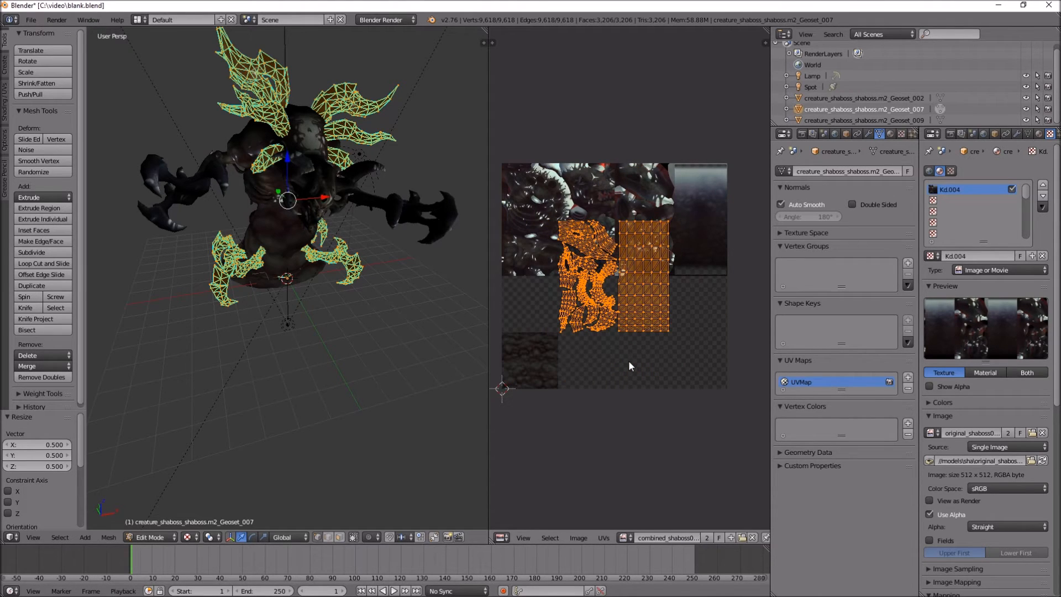
text(gy256)
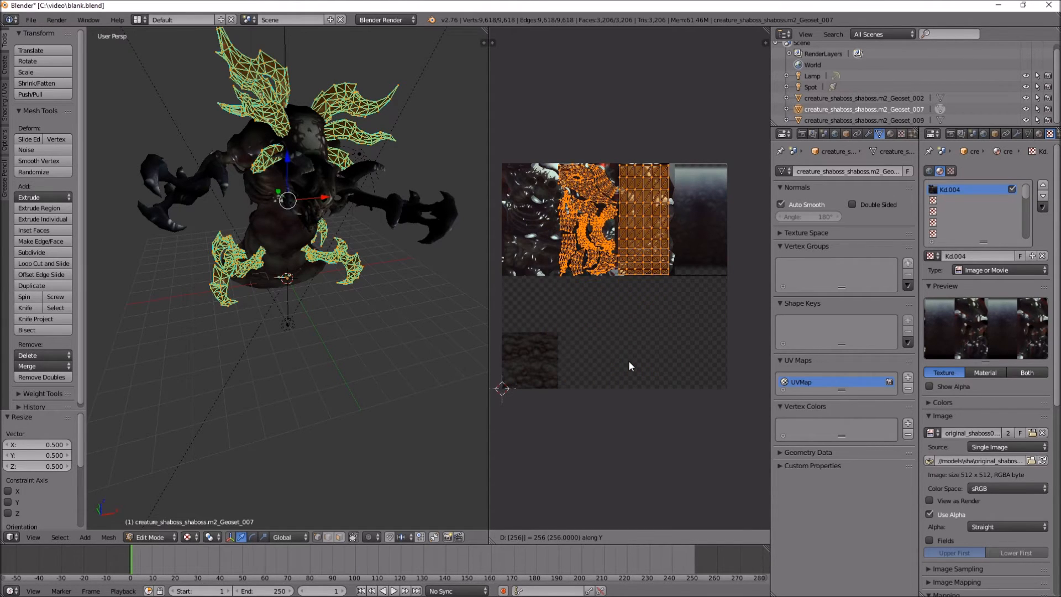
key(Return)
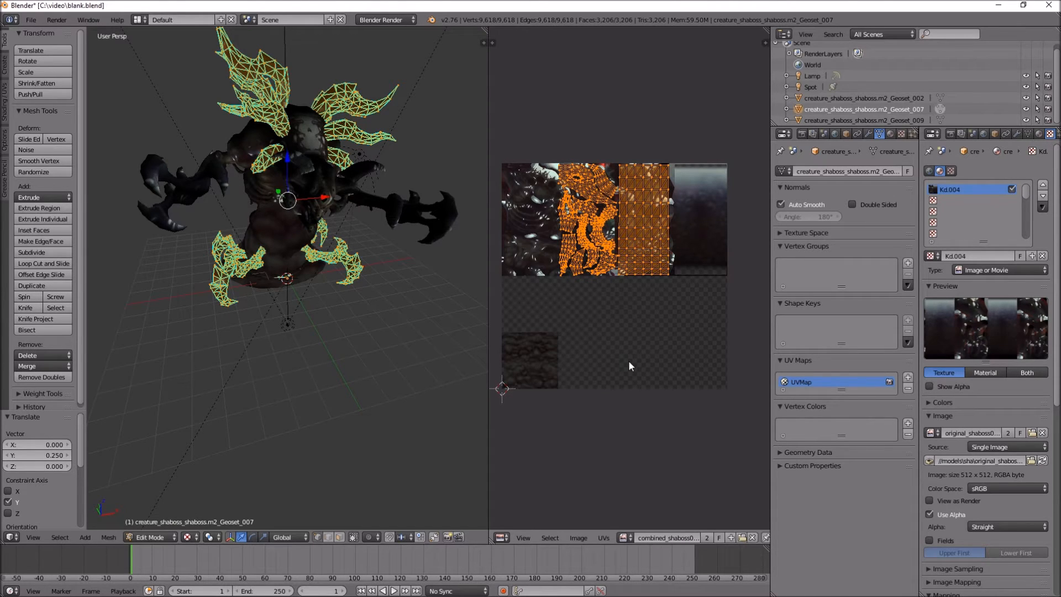
Step: Move the Geoset_007 UVs 128 pixels along X twice and check their fit on the upper-right texture region
text(gx128)
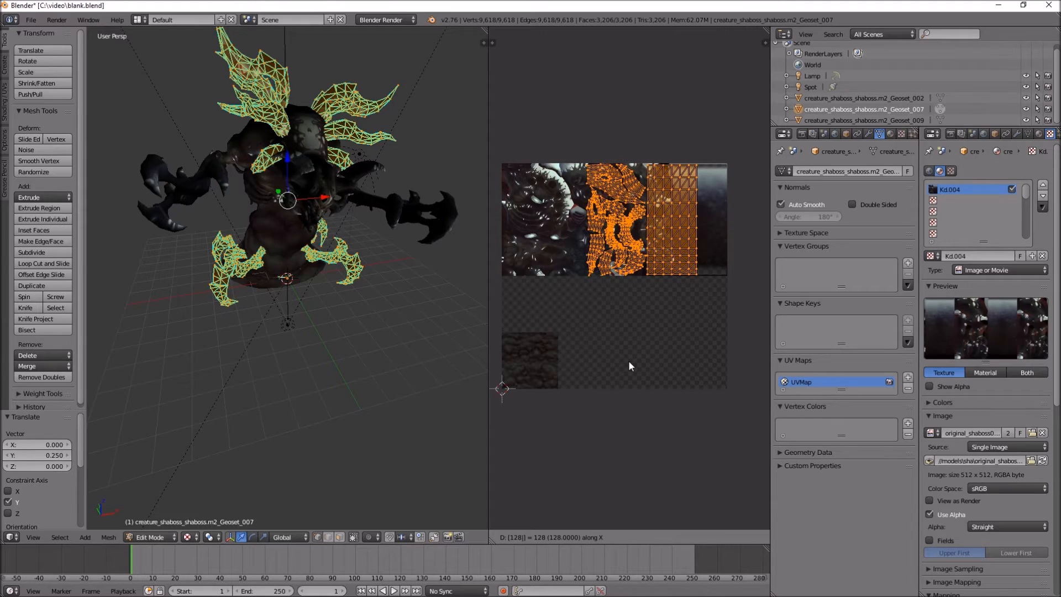
key(Return)
key(g)
key(x)
text(128)
key(Return)
scroll(629, 277, up, 5)
middle_drag(640, 271, 550, 487)
middle_drag(657, 331, 525, 348)
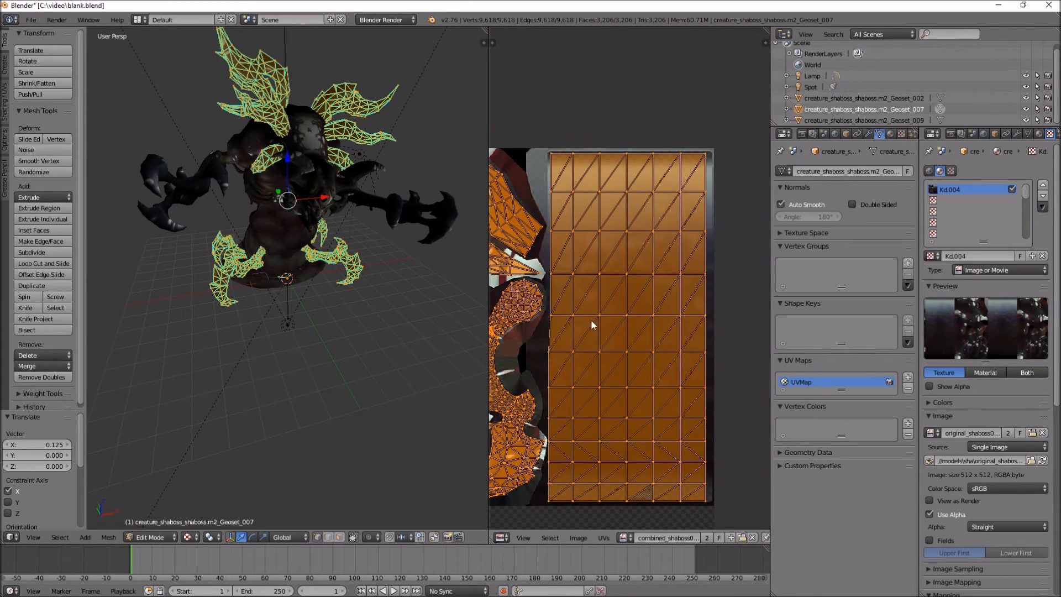
scroll(591, 319, down, 6)
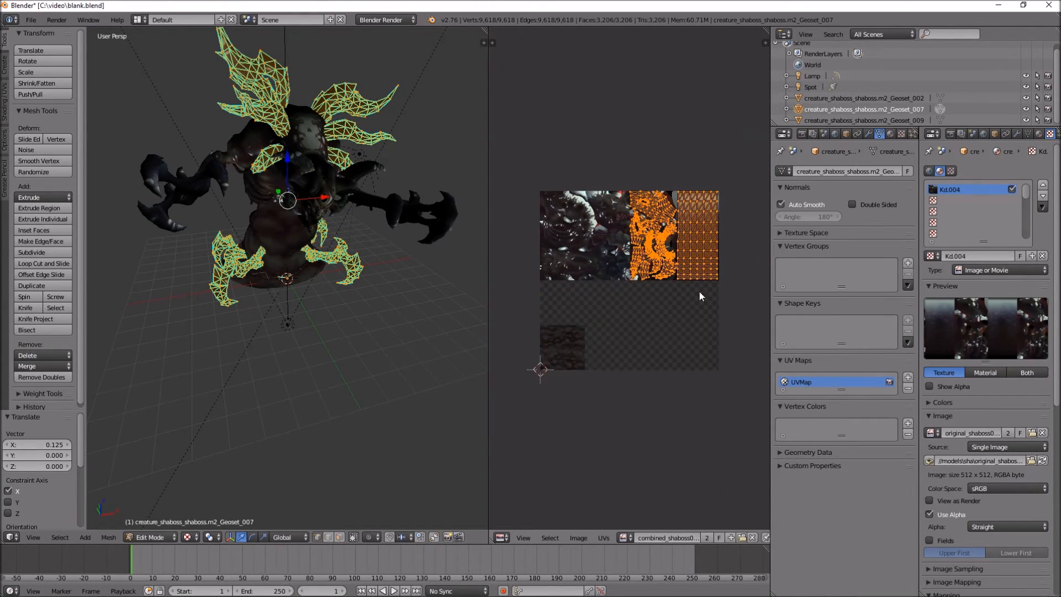
Step: Switch to creature_shaboss_shaboss.m2_Geoset_009 in Edit Mode and select all its UVs
click(863, 120)
key(Tab)
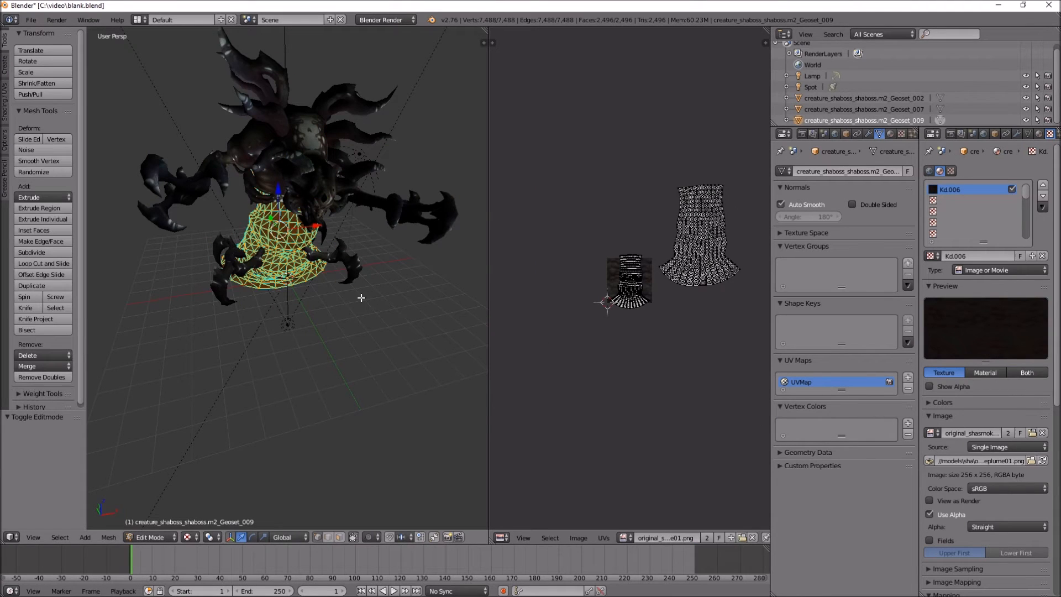
key(a)
Step: Examine the size and position of the two Geoset_009 UV islands relative to the smoke plume texture
scroll(666, 331, up, 4)
scroll(635, 368, down, 3)
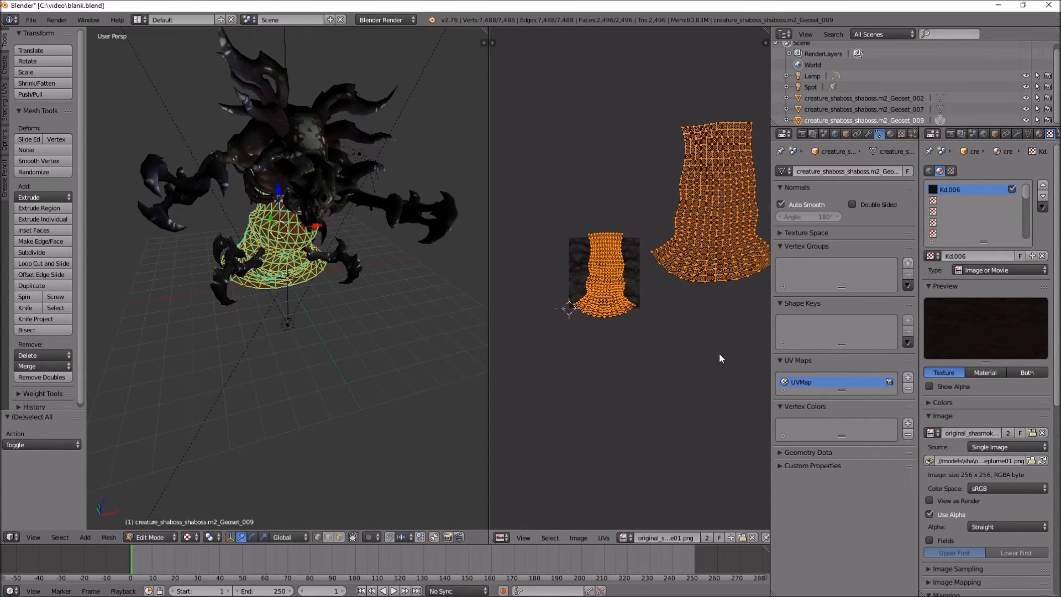
scroll(710, 365, up, 2)
middle_drag(657, 366, 654, 362)
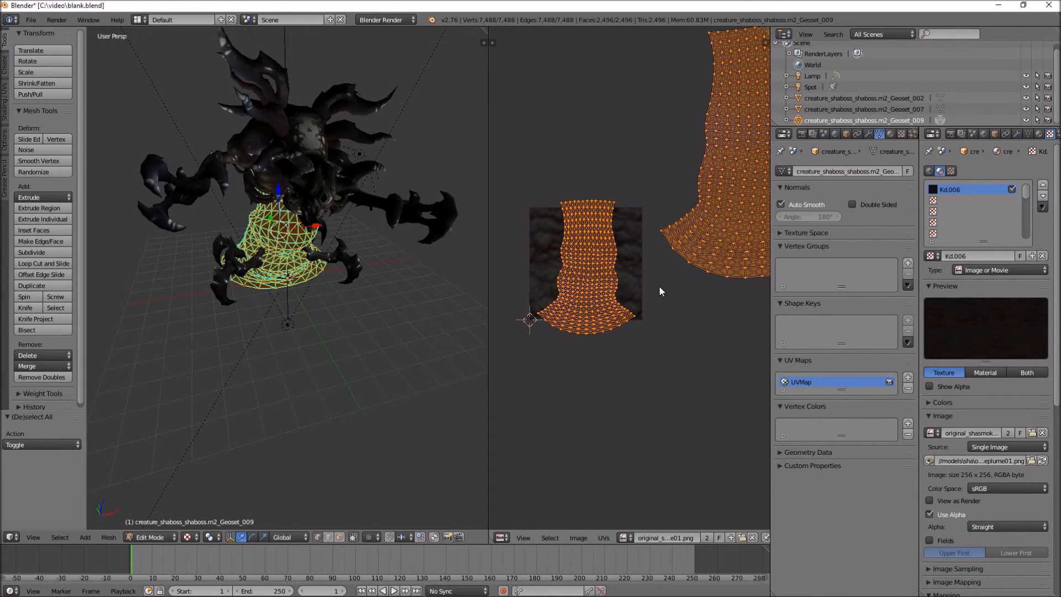
scroll(695, 400, down, 2)
scroll(671, 356, up, 1)
scroll(683, 348, up, 2)
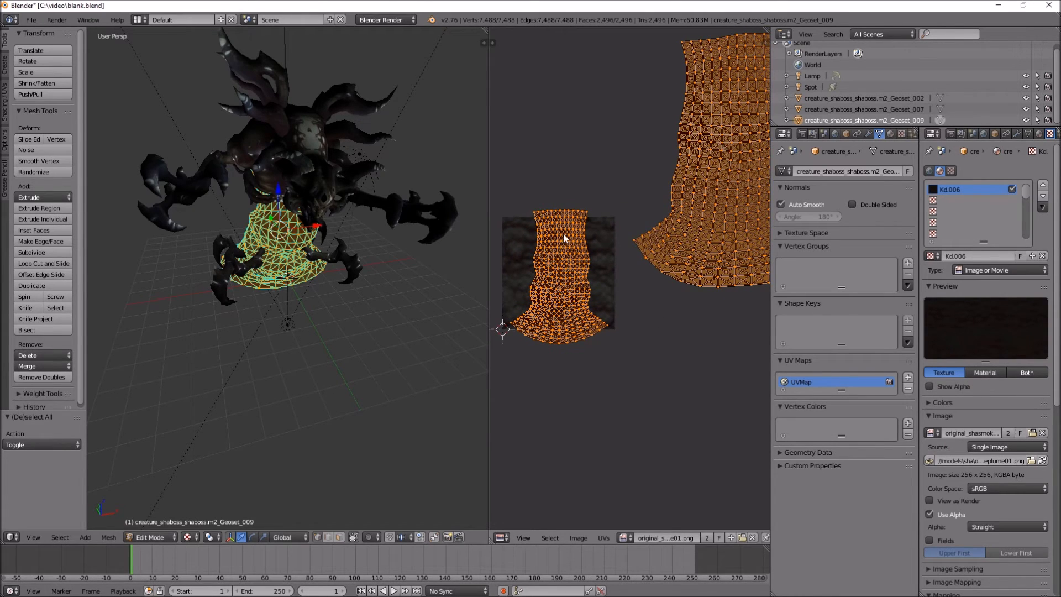
scroll(650, 273, down, 2)
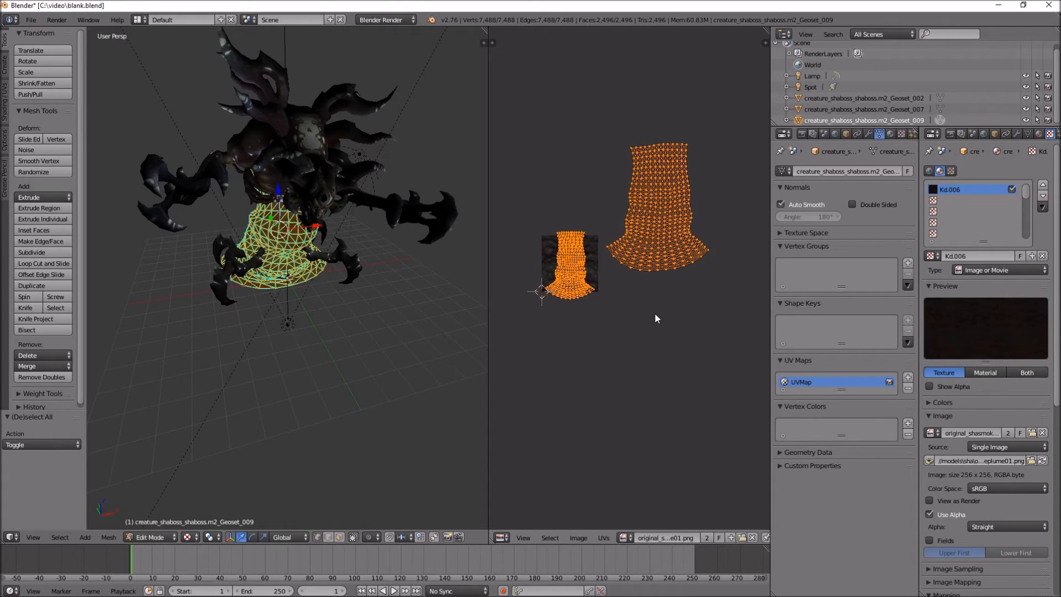
Step: Select only the larger Geoset_009 UV island and move it about -1.565 in X and -0.93 in Y, over the smaller island
key(a)
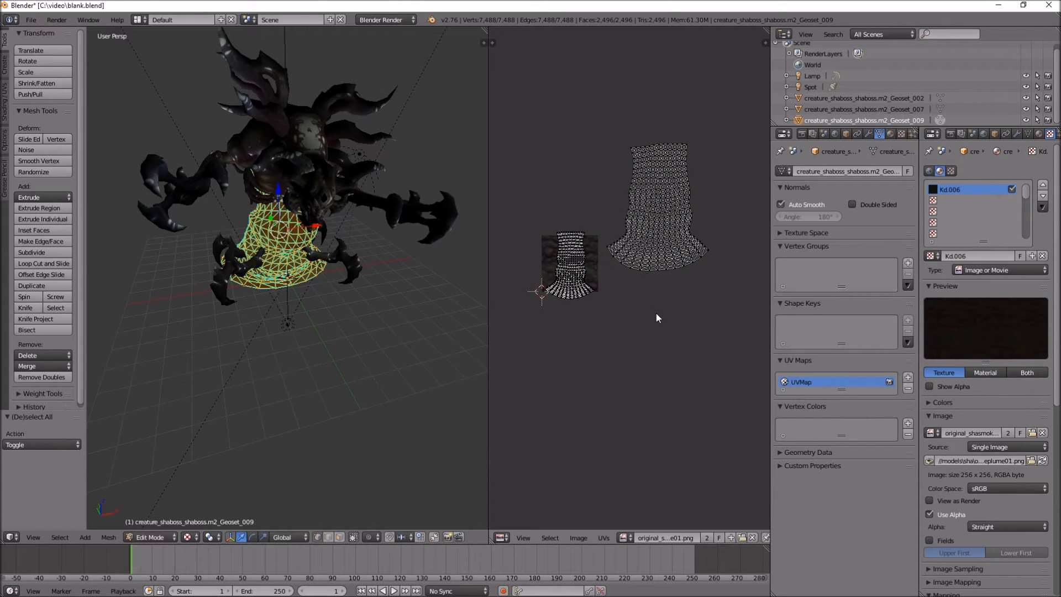
key(b)
drag(737, 330, 601, 87)
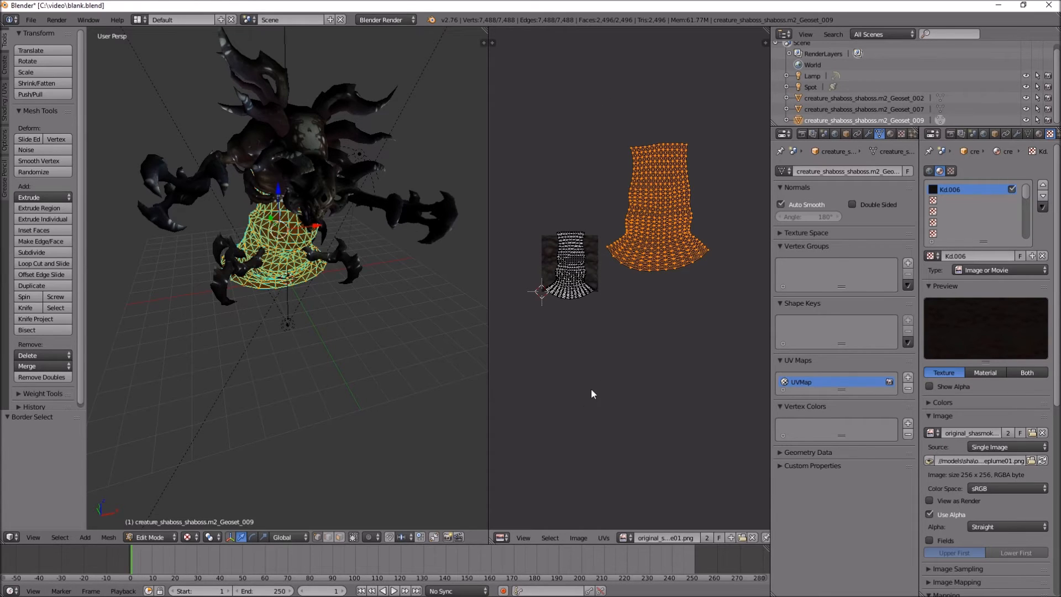
scroll(685, 350, up, 3)
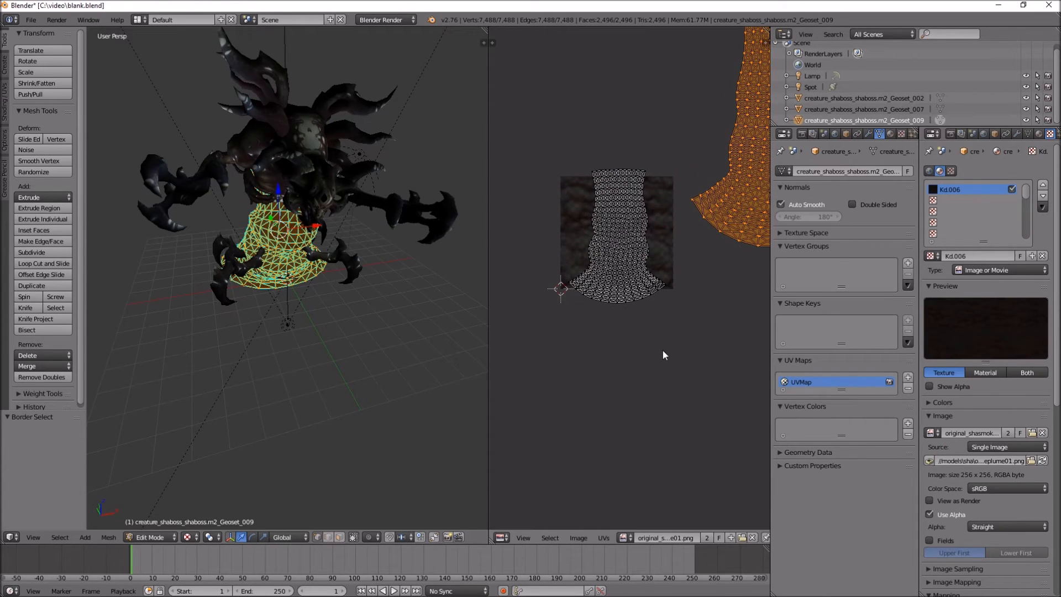
key(g)
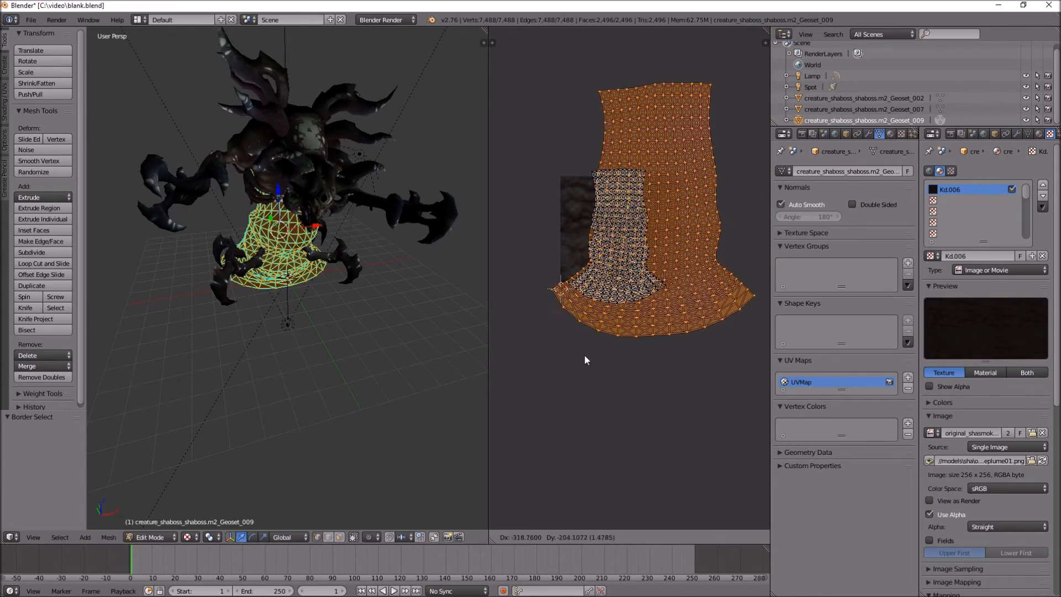
click(555, 365)
Step: Scale the larger island to about 0.498 and move it about 0.005 in X and -0.103 in Y to match the smaller island
key(s)
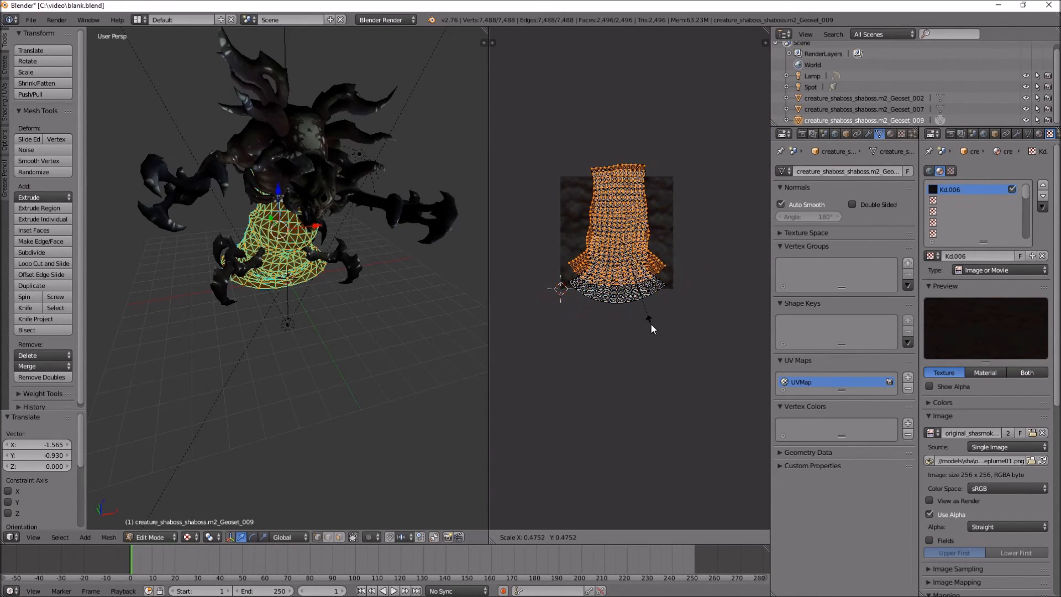
click(654, 328)
key(g)
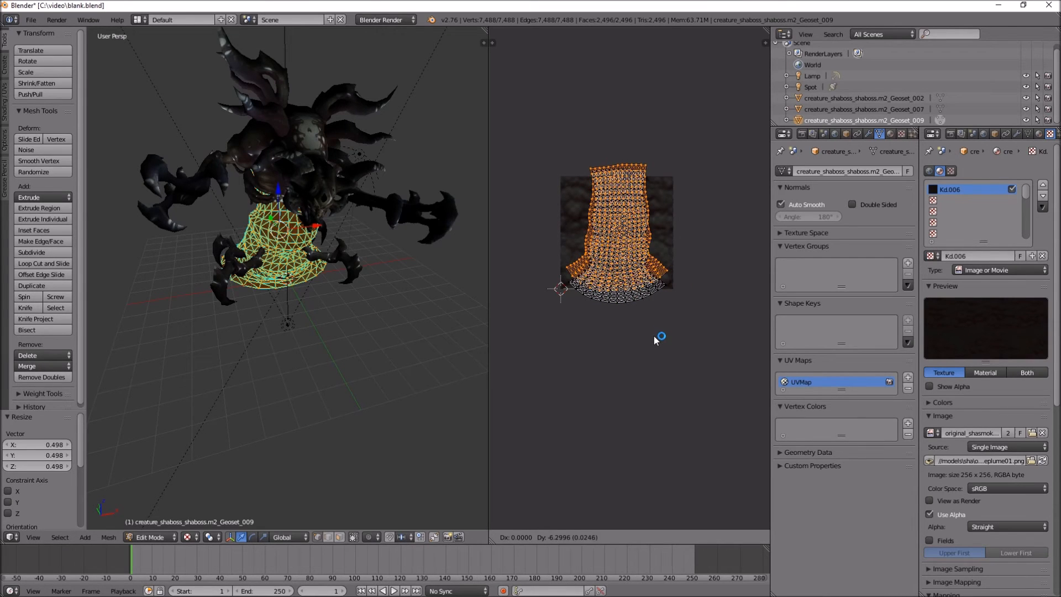
click(654, 340)
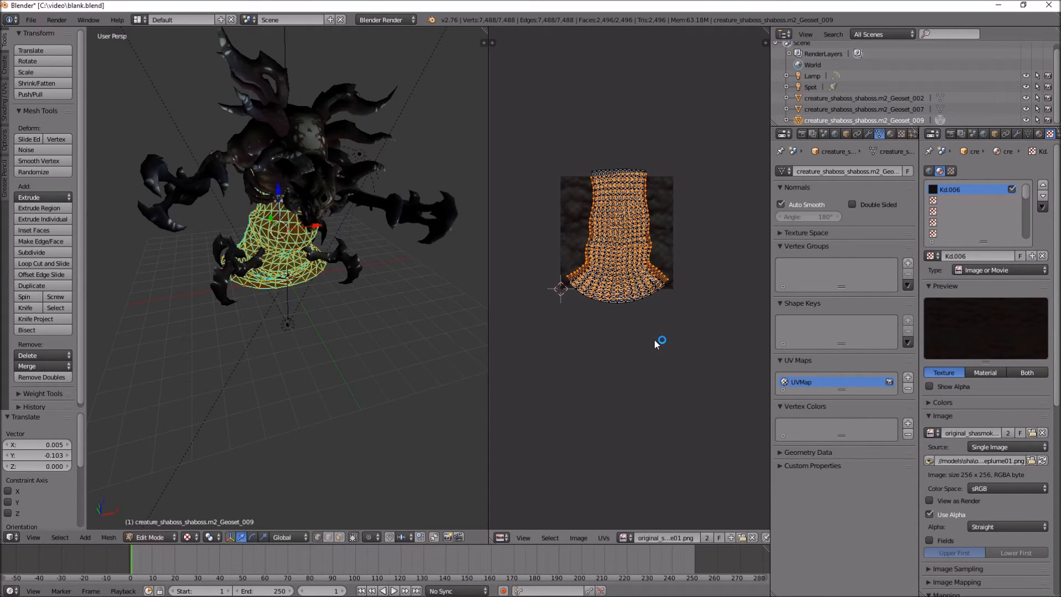
Step: Select both overlapping Geoset_009 UV islands, scale them to about 0.797 and move them about -0.034 in X and 0.039 in Y inside the texture
key(a)
key(a)
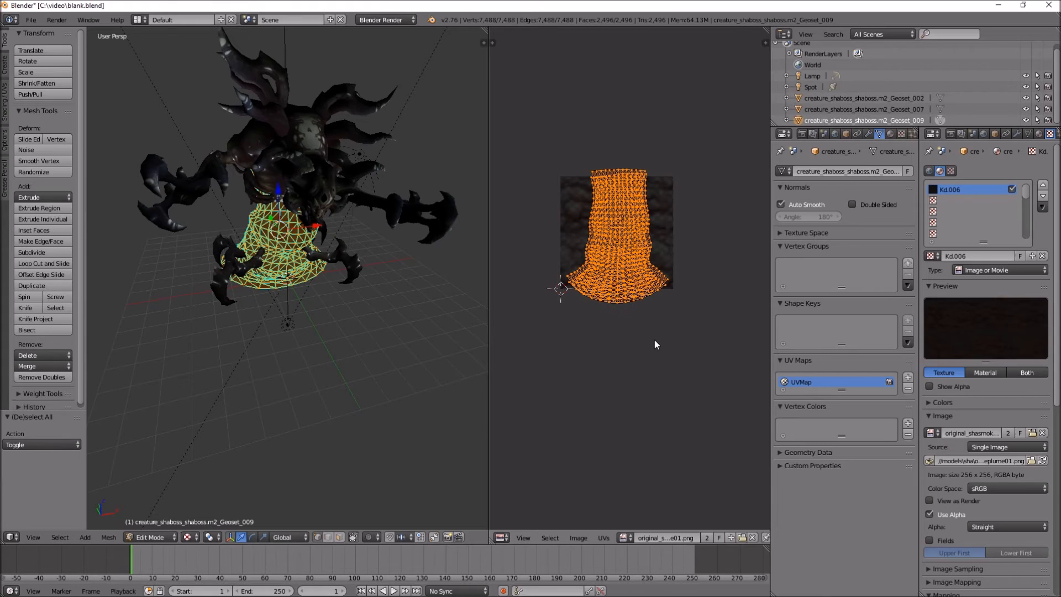
key(s)
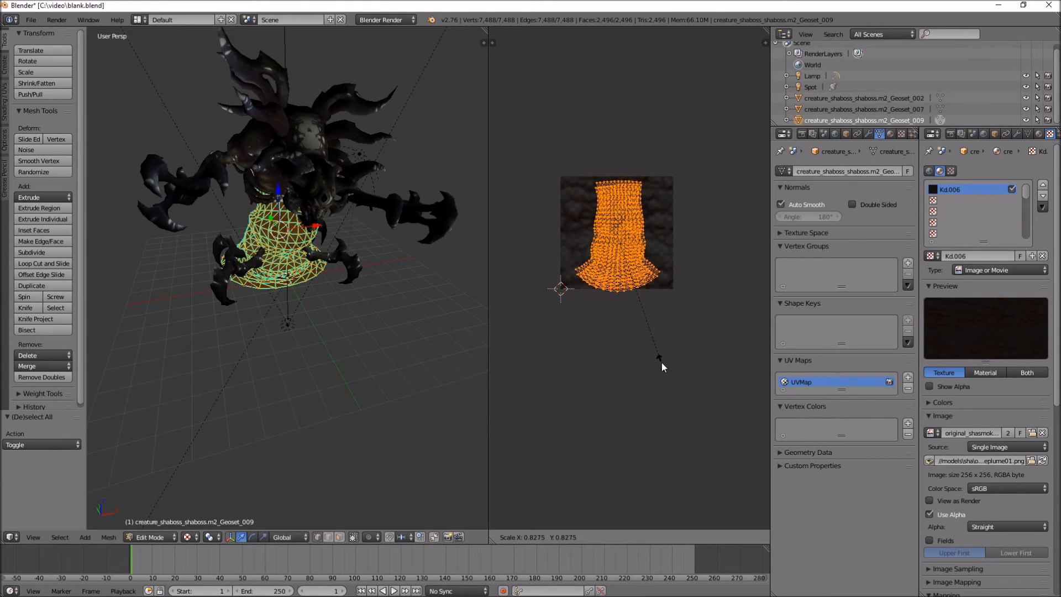
click(657, 359)
key(g)
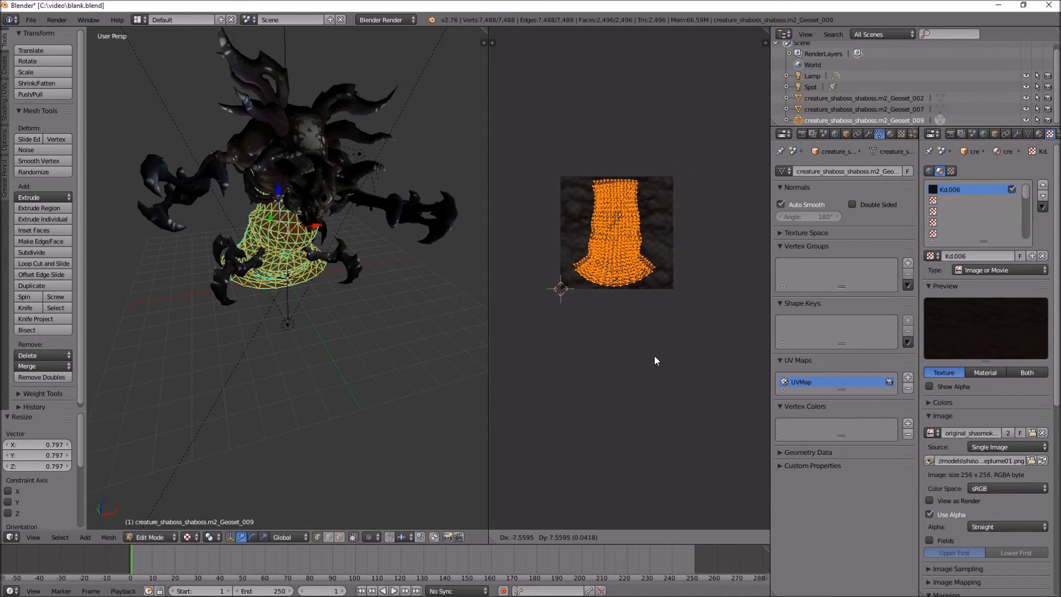
click(655, 354)
scroll(663, 328, up, 2)
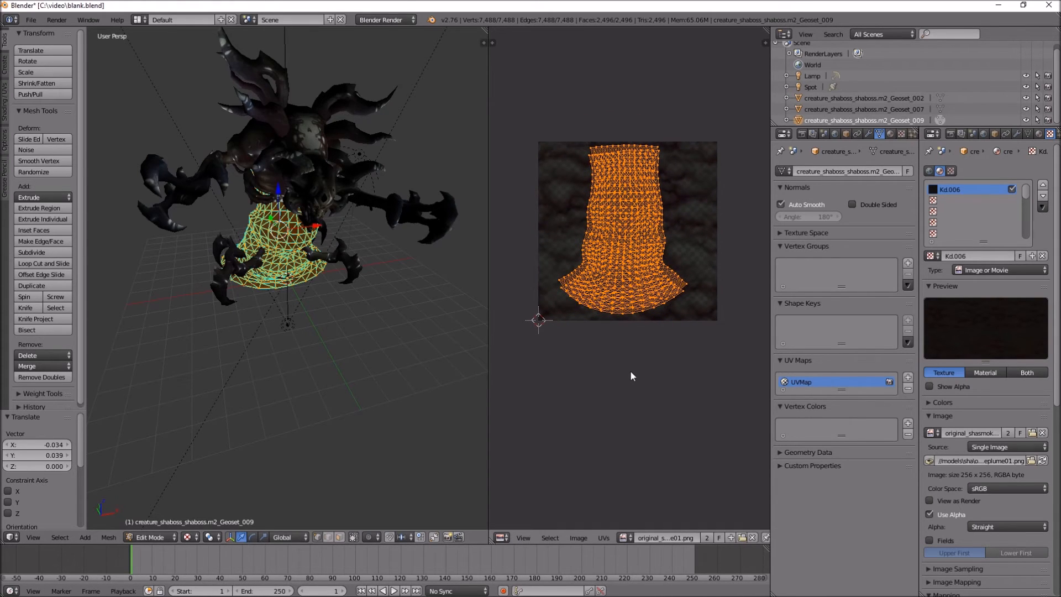
scroll(631, 370, down, 2)
scroll(634, 366, up, 1)
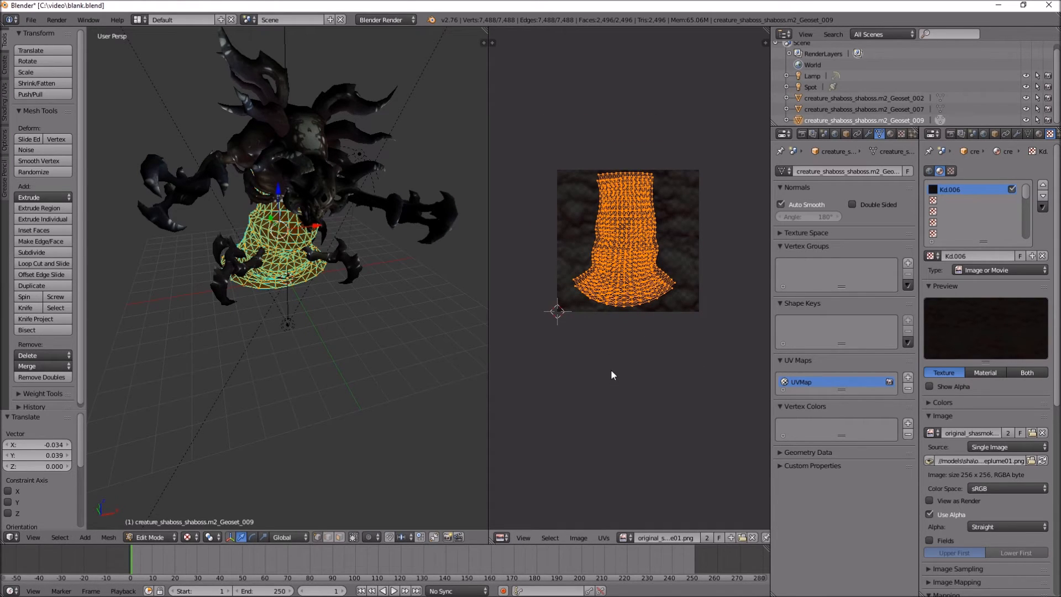
Step: Inspect the Geoset_009 mesh and its fitted UVs, and display the mesh's material slots and settings
middle_drag(337, 358, 420, 332)
mouse_move(315, 389)
middle_down()
mouse_move(431, 359)
mouse_move(305, 346)
middle_up()
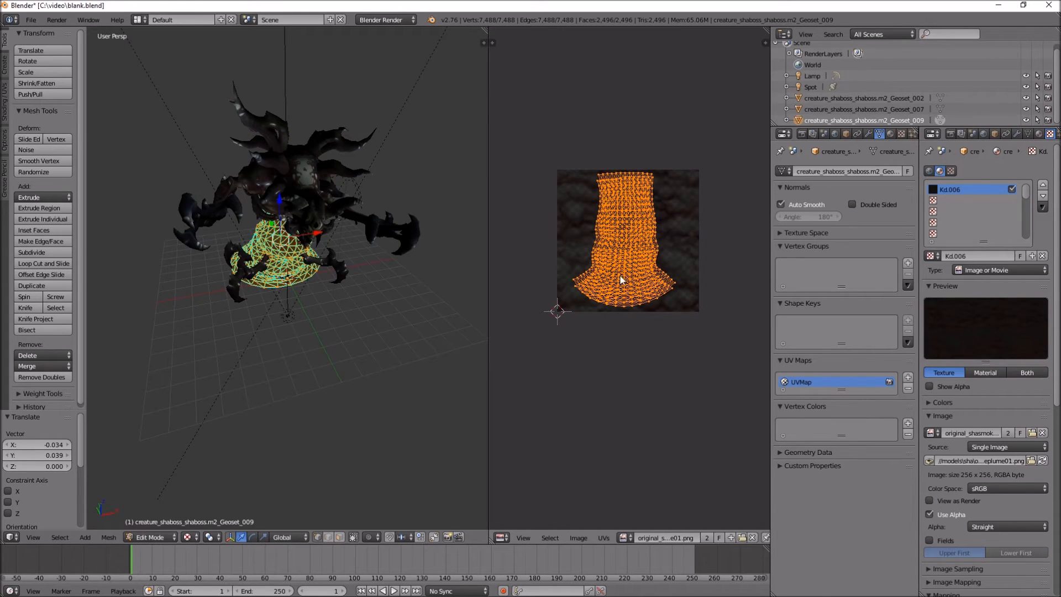
scroll(661, 324, down, 1)
scroll(660, 324, up, 2)
scroll(660, 324, down, 1)
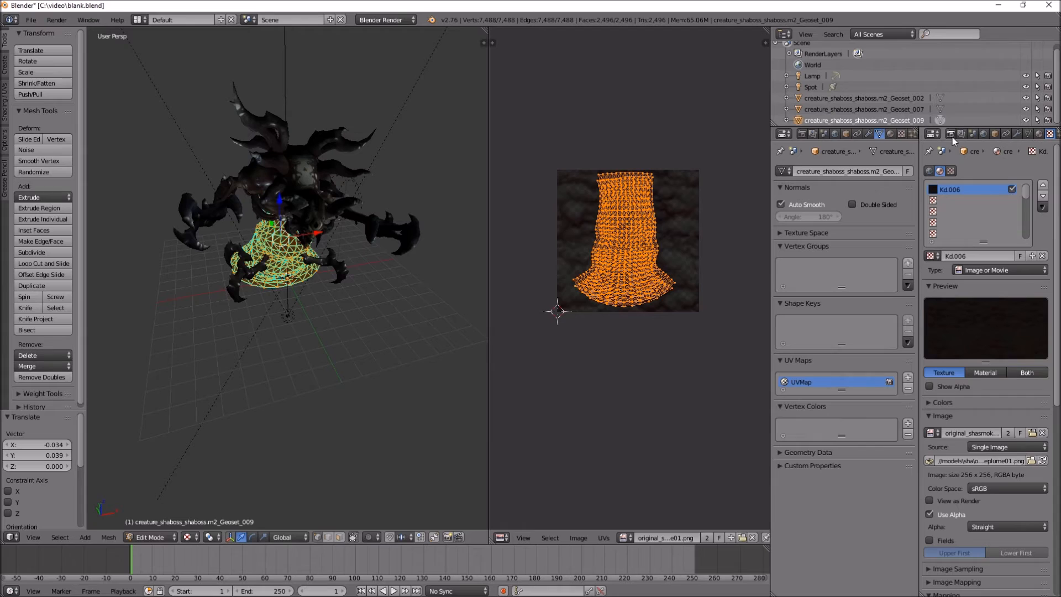
click(801, 133)
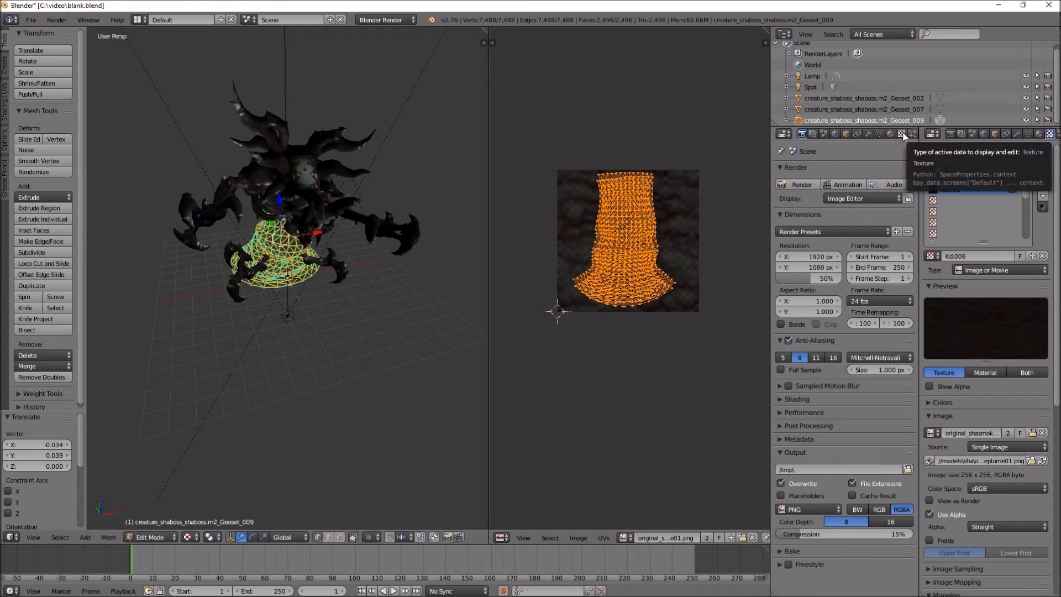
click(890, 134)
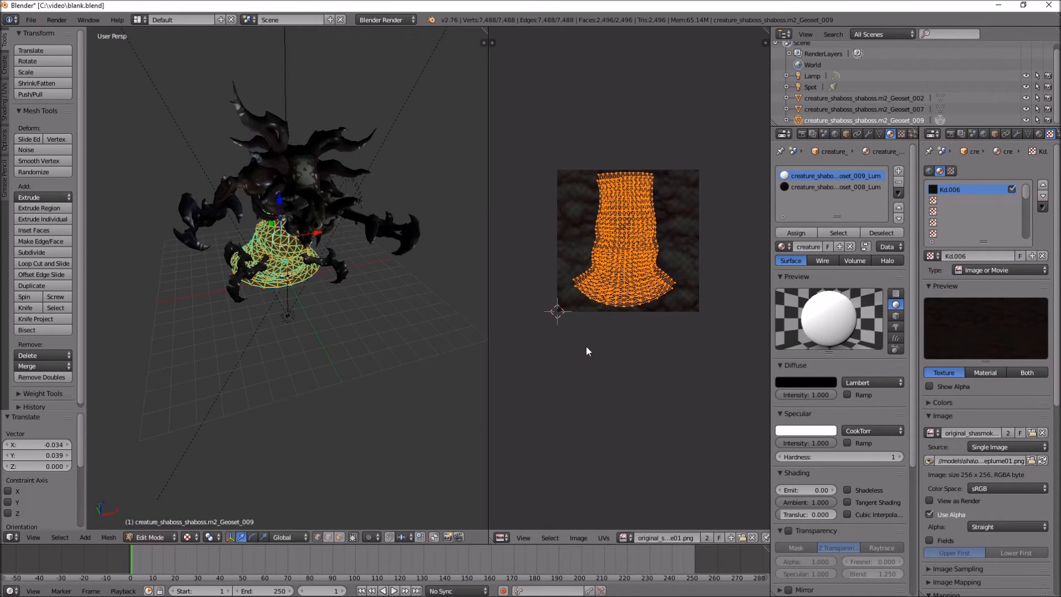
Step: Switch to File Explorer and load the combined_shaboss PNG from the sha folder into Blender's UV editor
key(alt+Tab)
drag(605, 106, 615, 127)
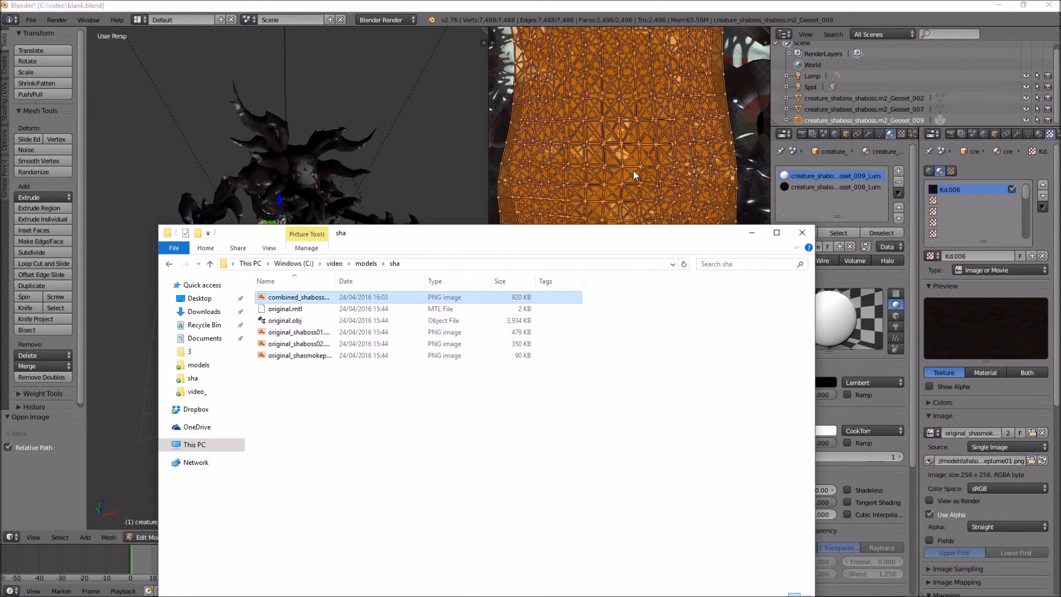
click(652, 4)
scroll(621, 302, down, 5)
Step: Scale the Geoset_009 UVs to 0.25 and move them about -0.352 in X and -0.385 in Y onto the small smoke plume region
key(s)
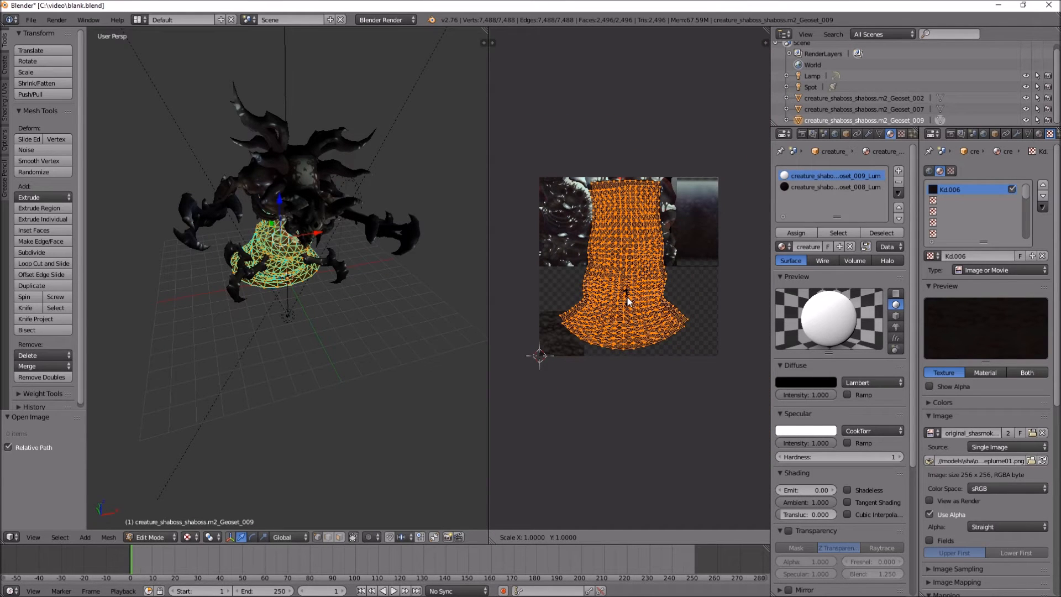
text(.25)
key(Return)
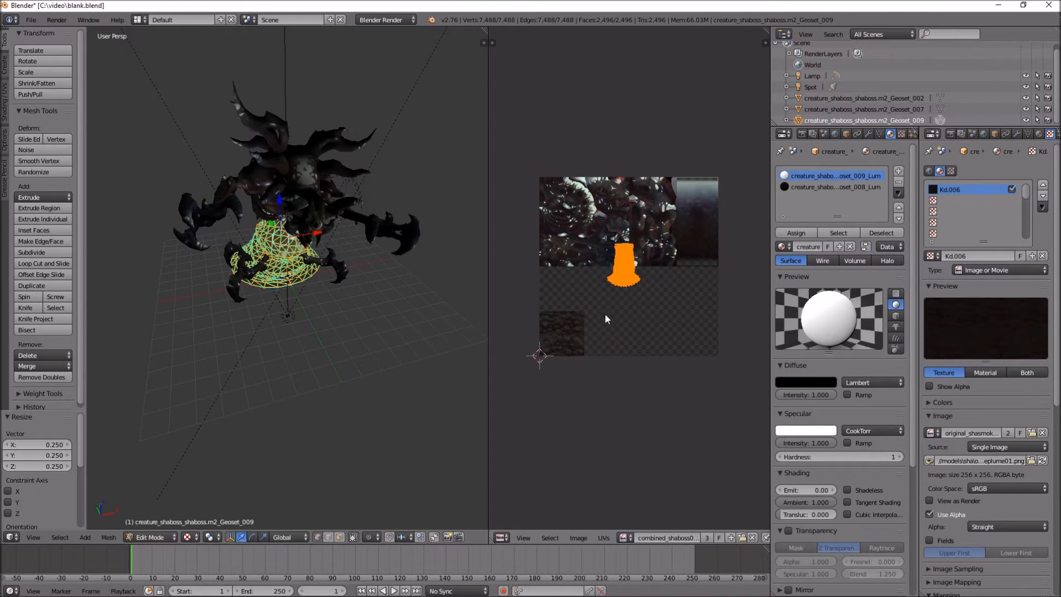
scroll(604, 313, up, 4)
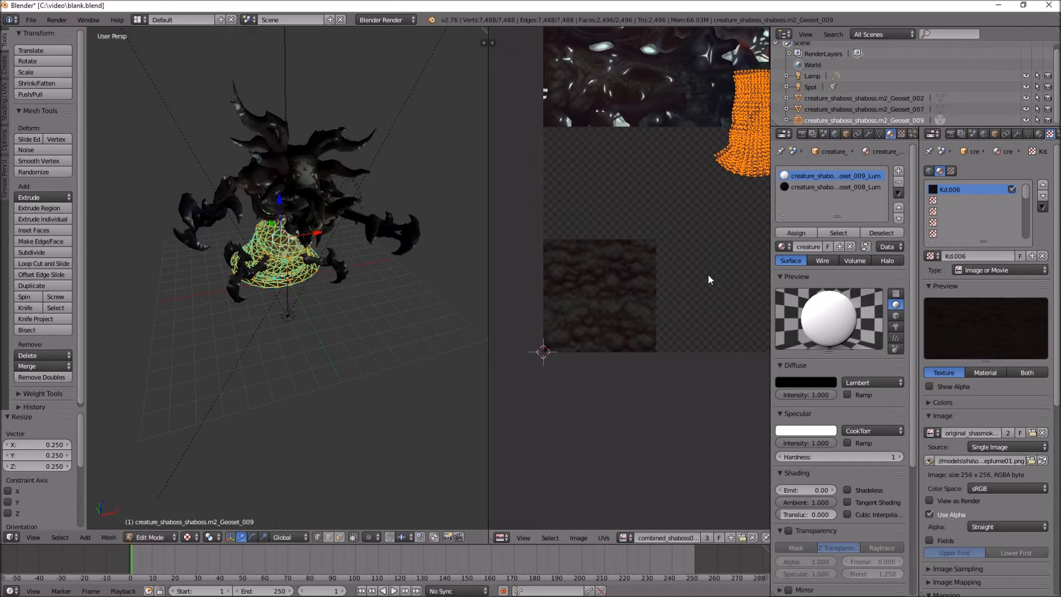
key(g)
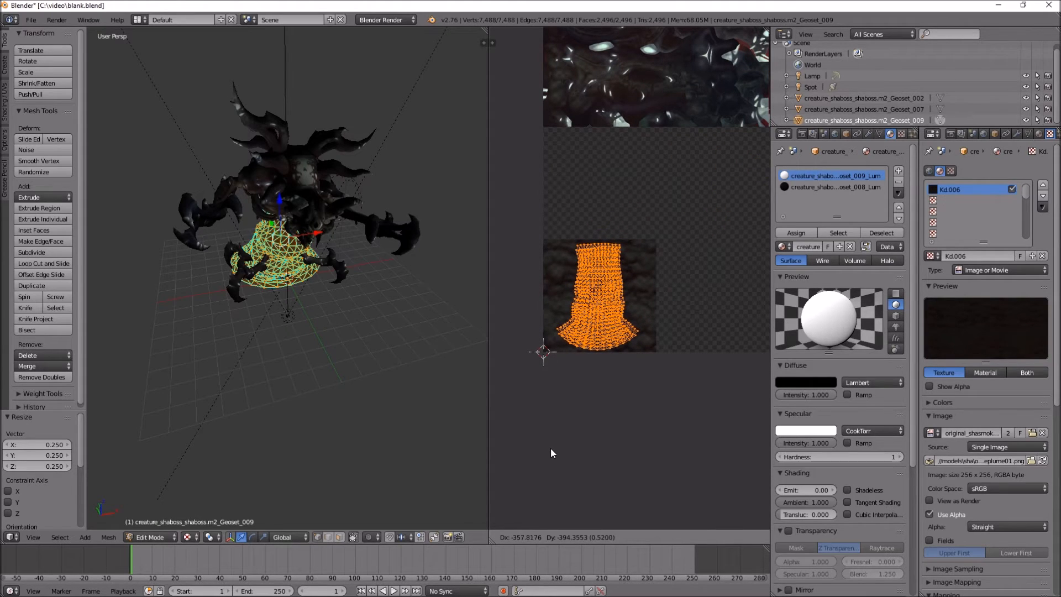
click(549, 447)
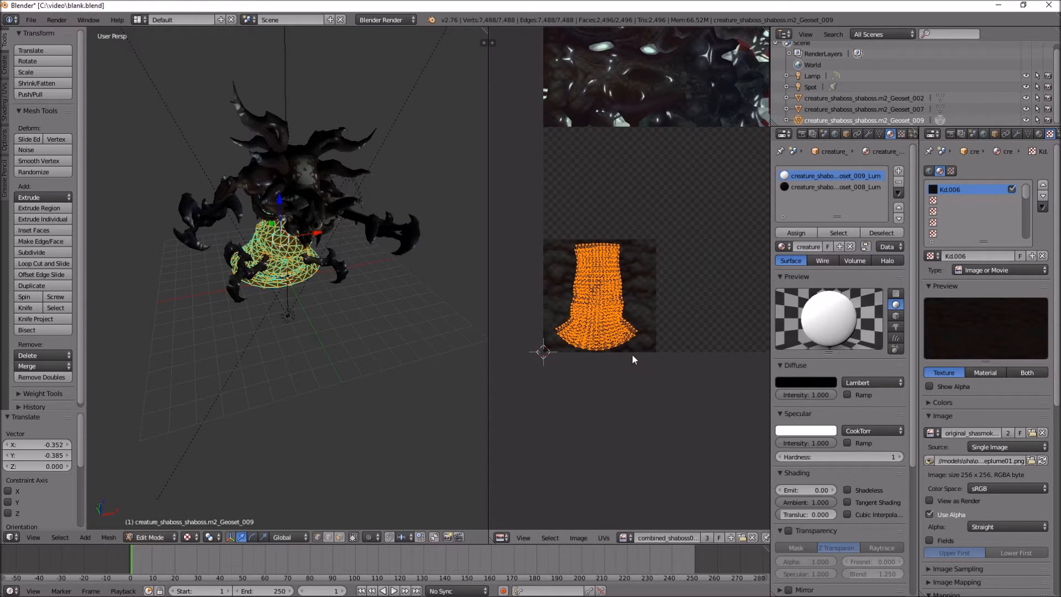
middle_drag(707, 362, 672, 421)
scroll(680, 356, down, 1)
scroll(680, 355, down, 3)
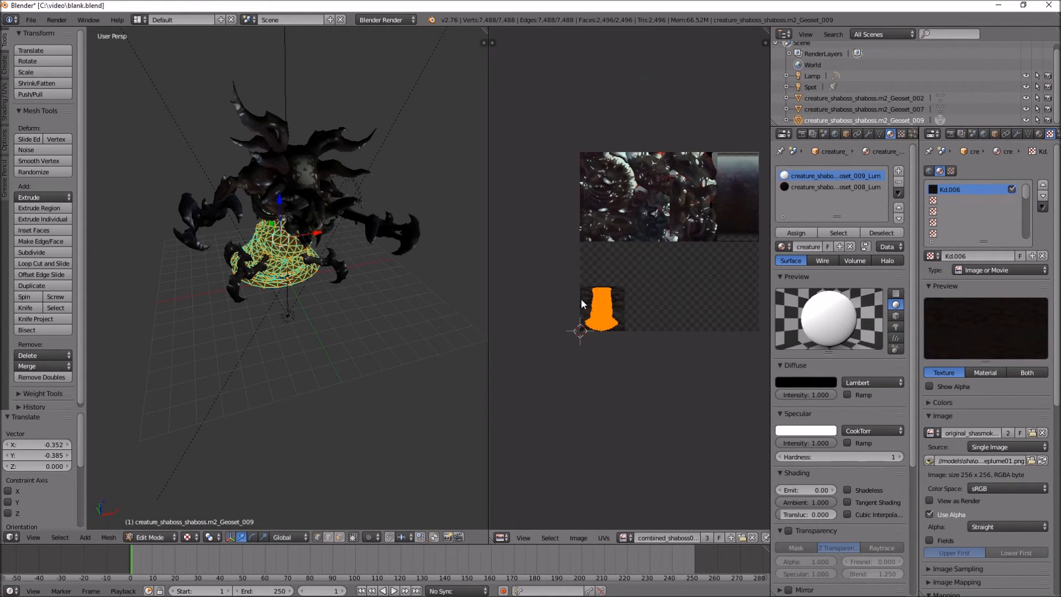
middle_drag(692, 284, 641, 310)
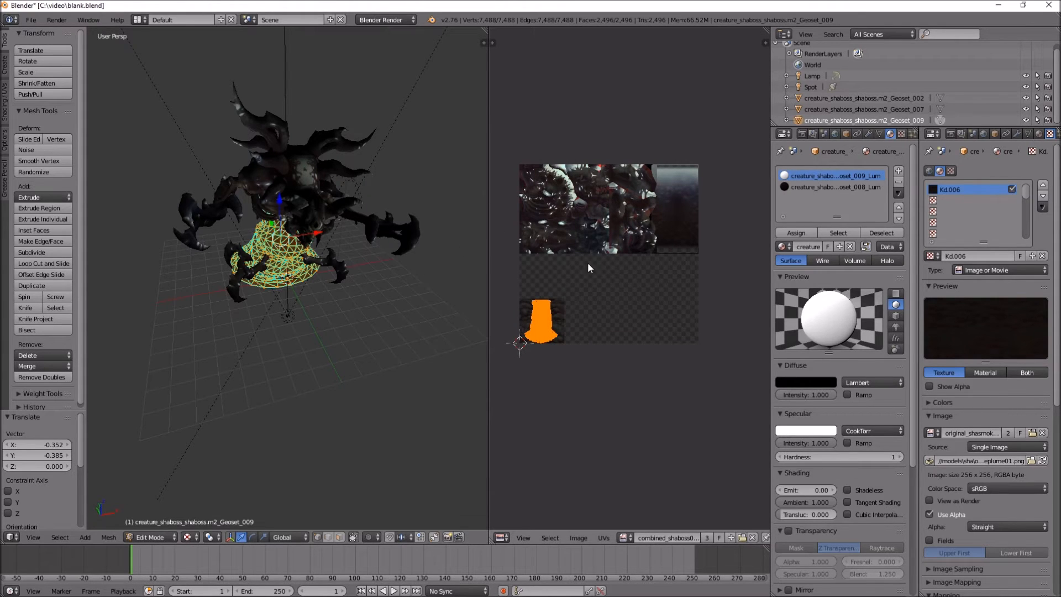
Step: Return to Object Mode, make Geoset_002 the active object and join all the creature meshes into it
key(Tab)
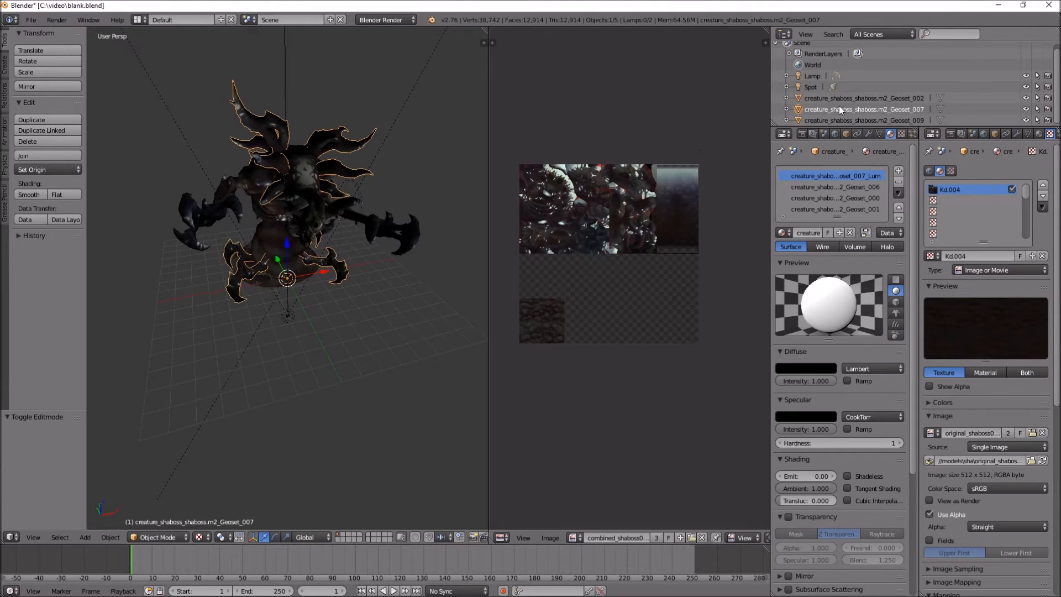
click(839, 109)
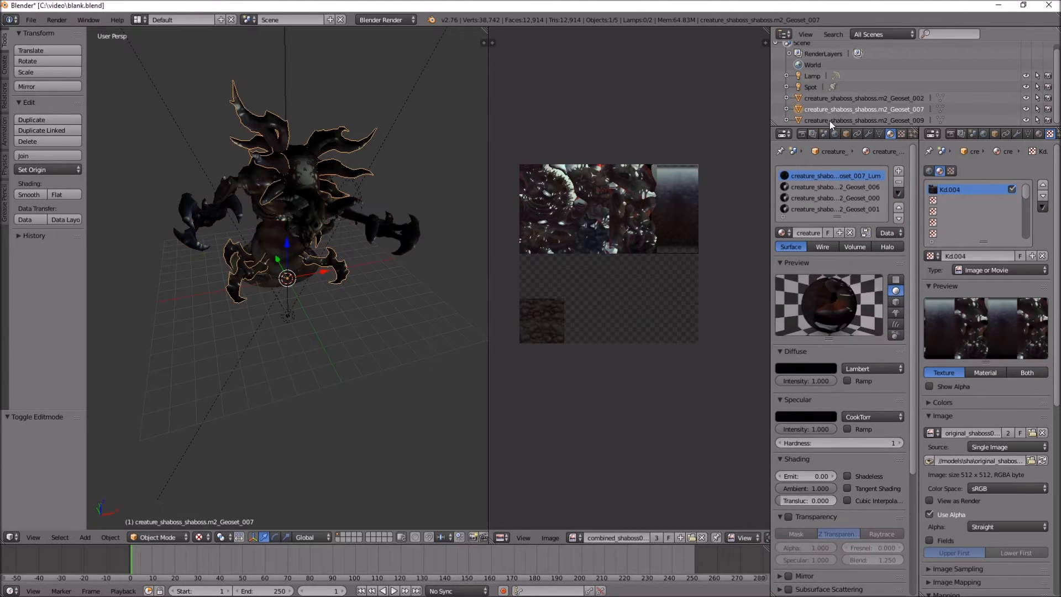
click(817, 99)
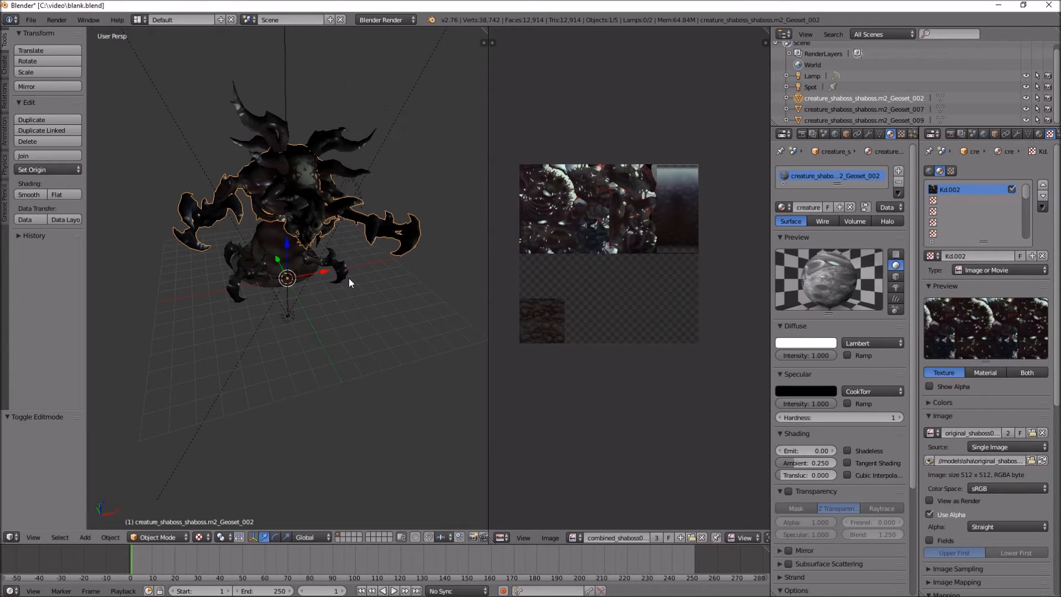
key(a)
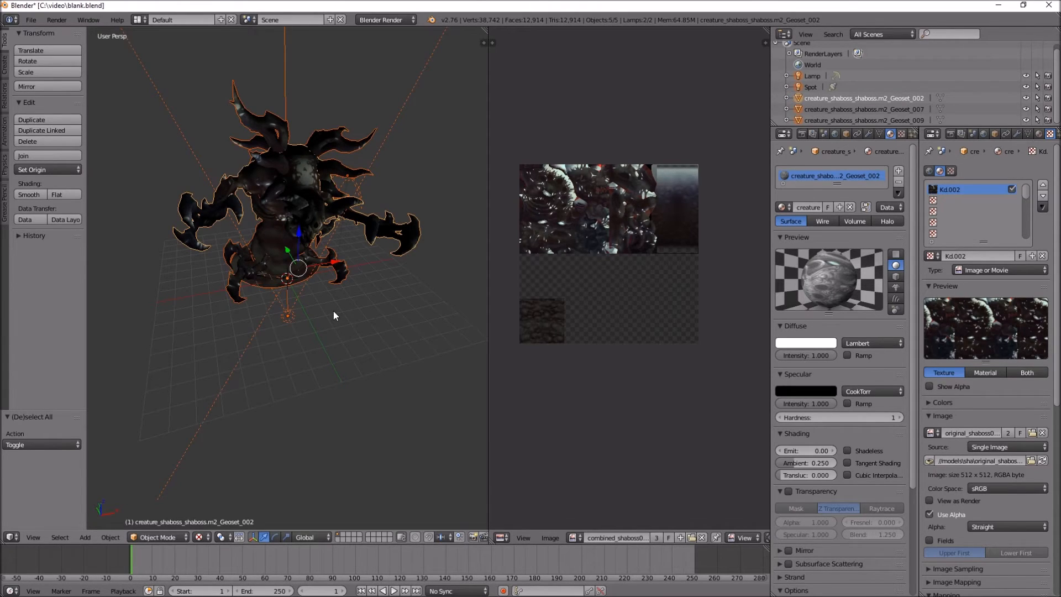
key(ctrl+j)
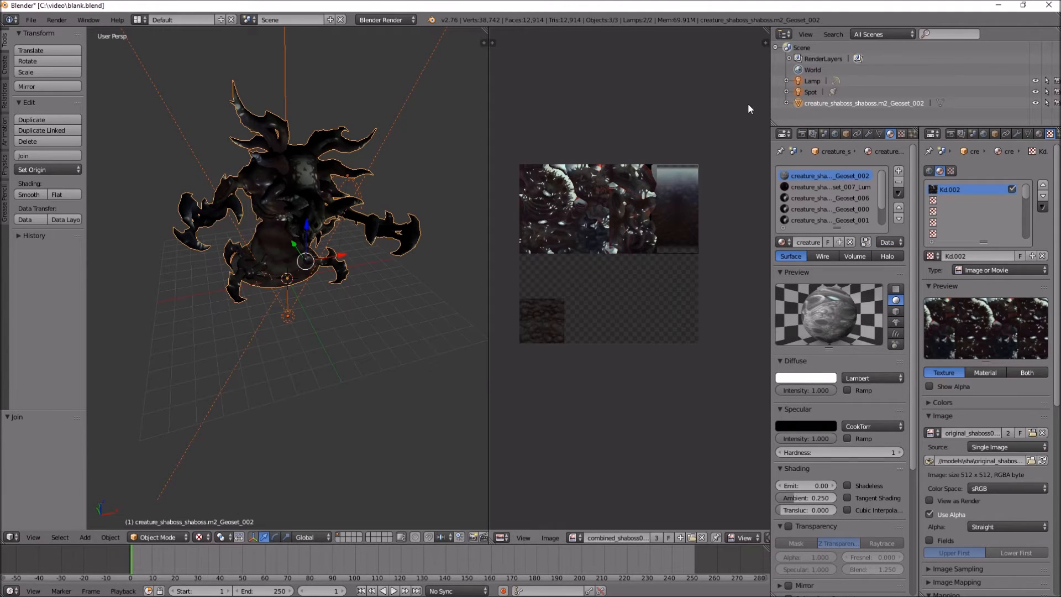
Step: Enter Edit Mode on the joined mesh and display all its UVs over the combined texture
key(Tab)
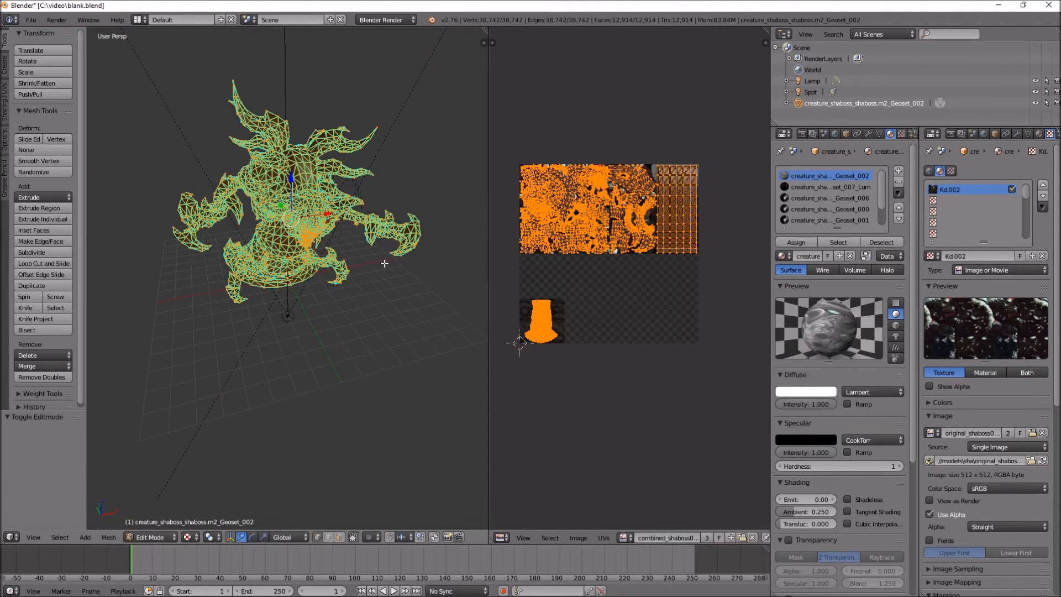
middle_drag(614, 379, 626, 380)
scroll(625, 380, up, 1)
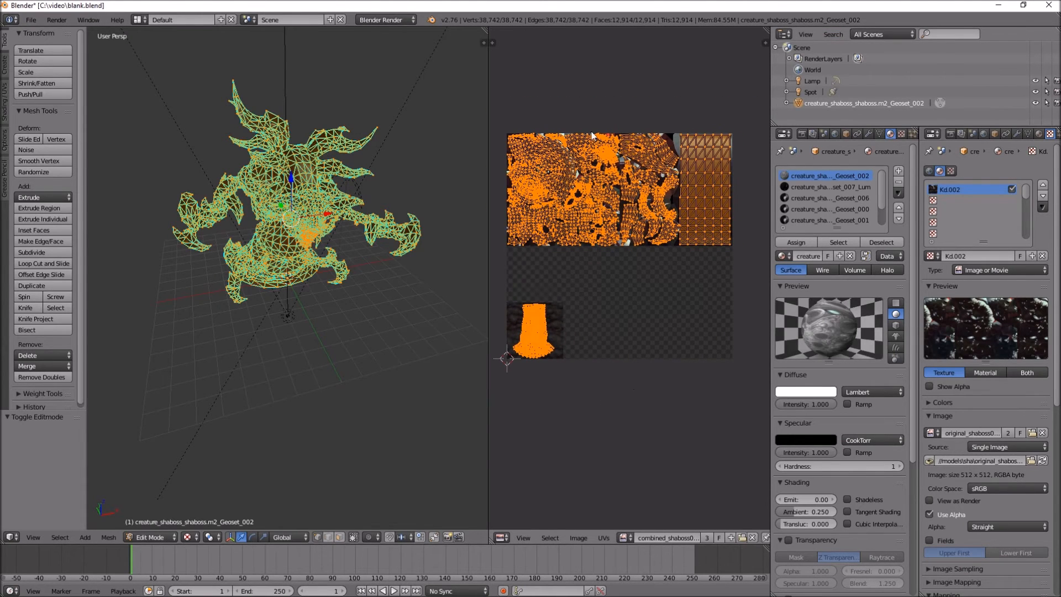
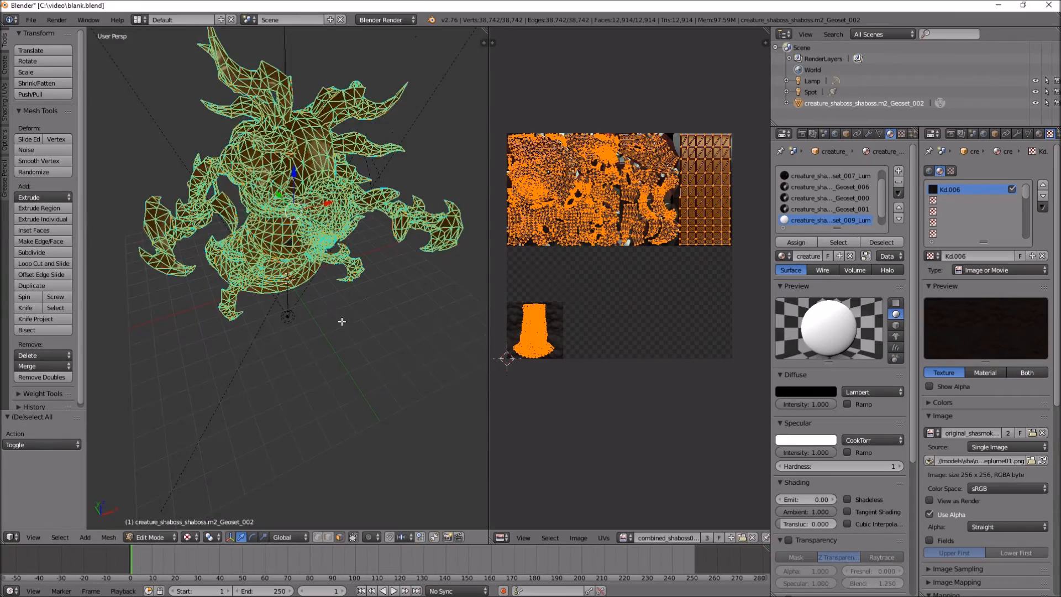
Step: Select a single triangle on the creature's lower body, move it about -1.109 along Y as a texture check, and undo the move
scroll(341, 321, up, 10)
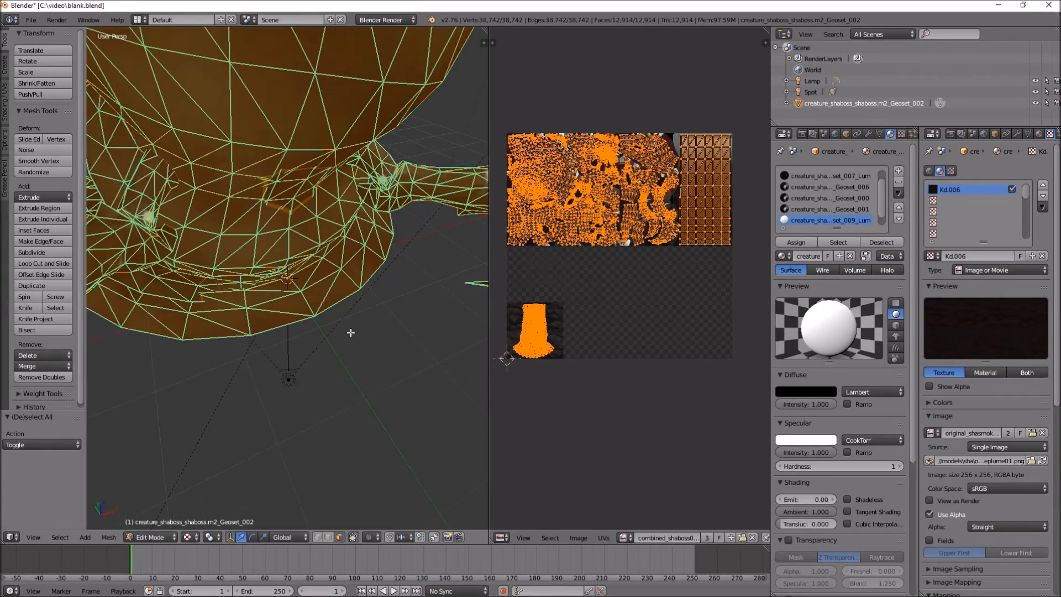
scroll(300, 307, up, 3)
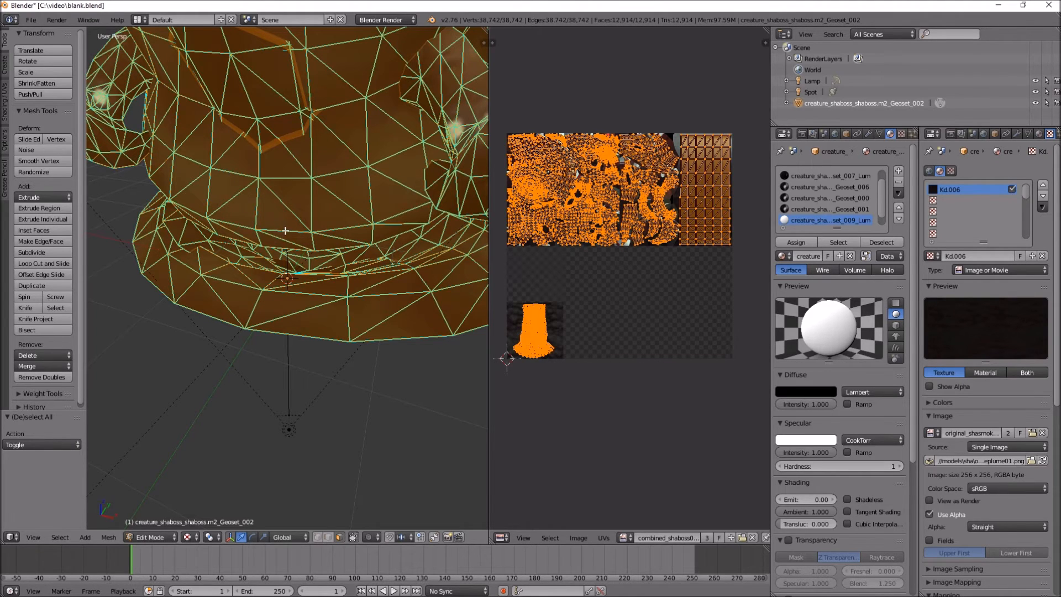
key(a)
right_click(279, 213)
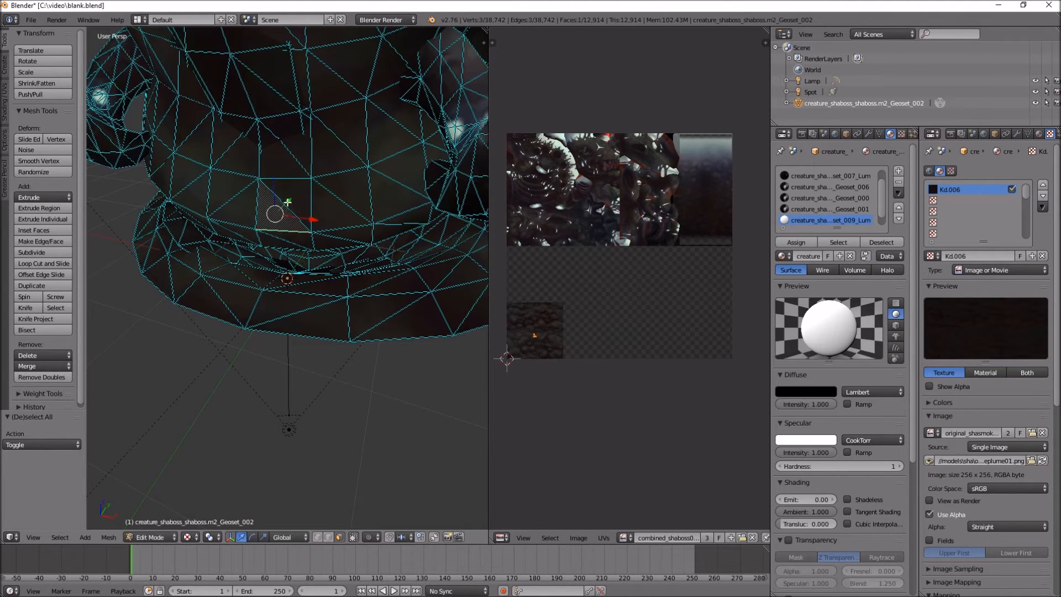
drag(288, 201, 310, 319)
middle_drag(309, 319, 303, 315)
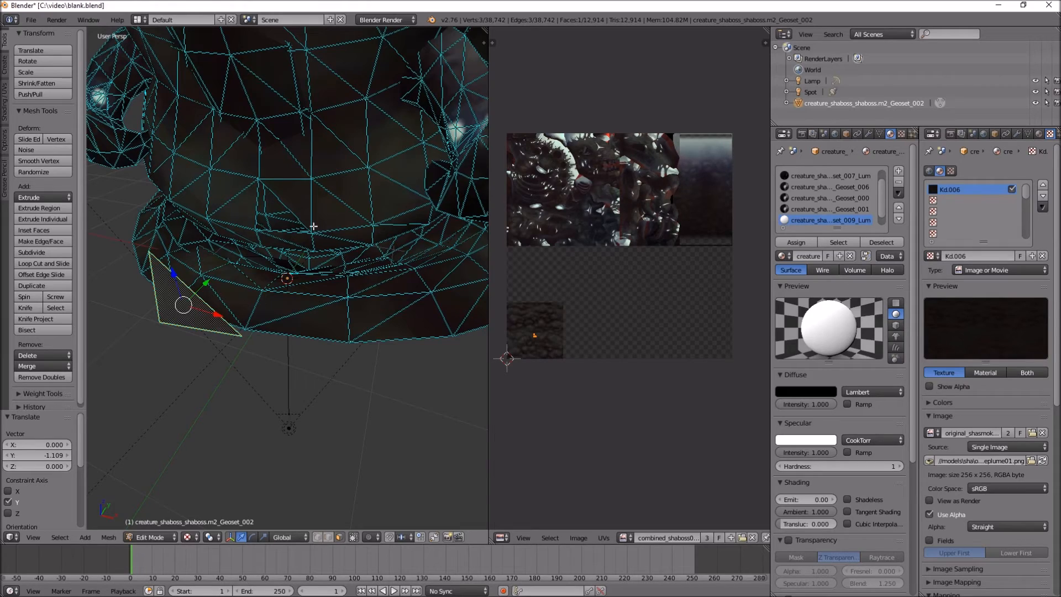
mouse_move(313, 324)
middle_down()
mouse_move(301, 324)
mouse_move(322, 323)
middle_up()
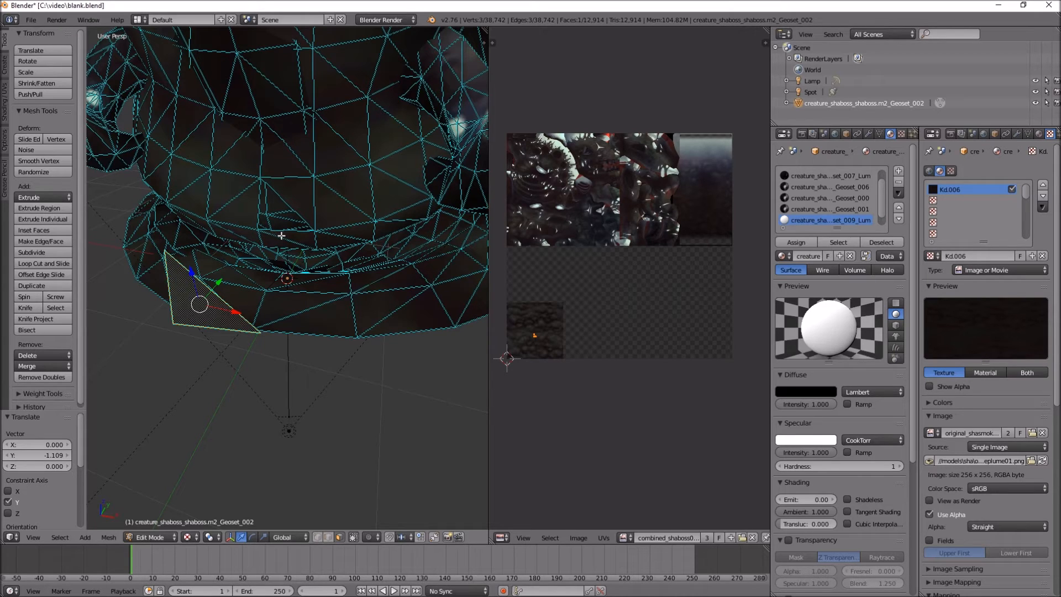
key(ctrl+z)
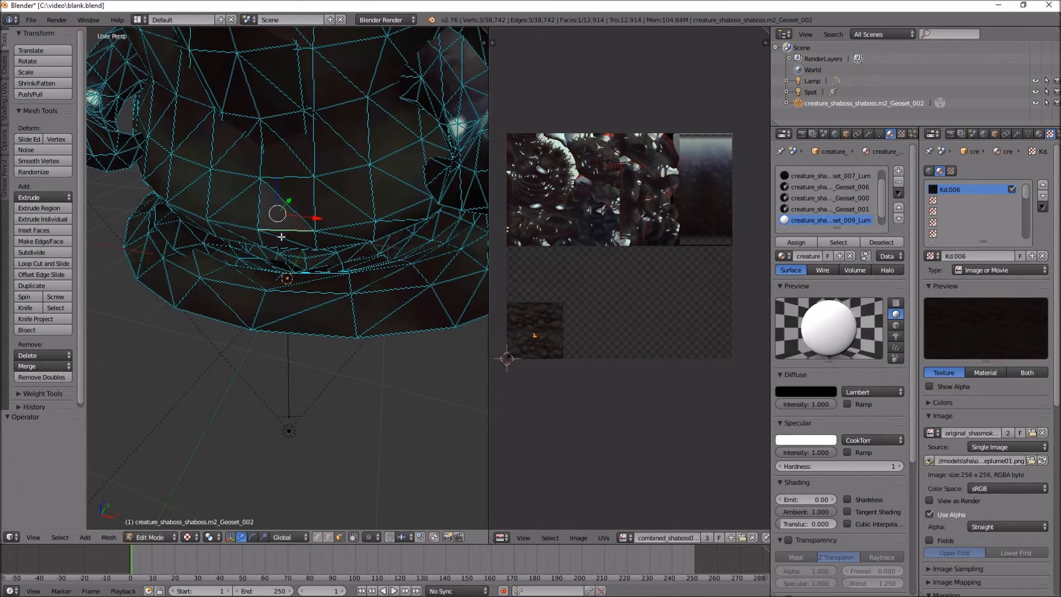
Step: Select the joined creature mesh in Object Mode and select all of its geometry in Edit Mode
scroll(299, 246, down, 5)
middle_drag(299, 308, 341, 293)
key(Tab)
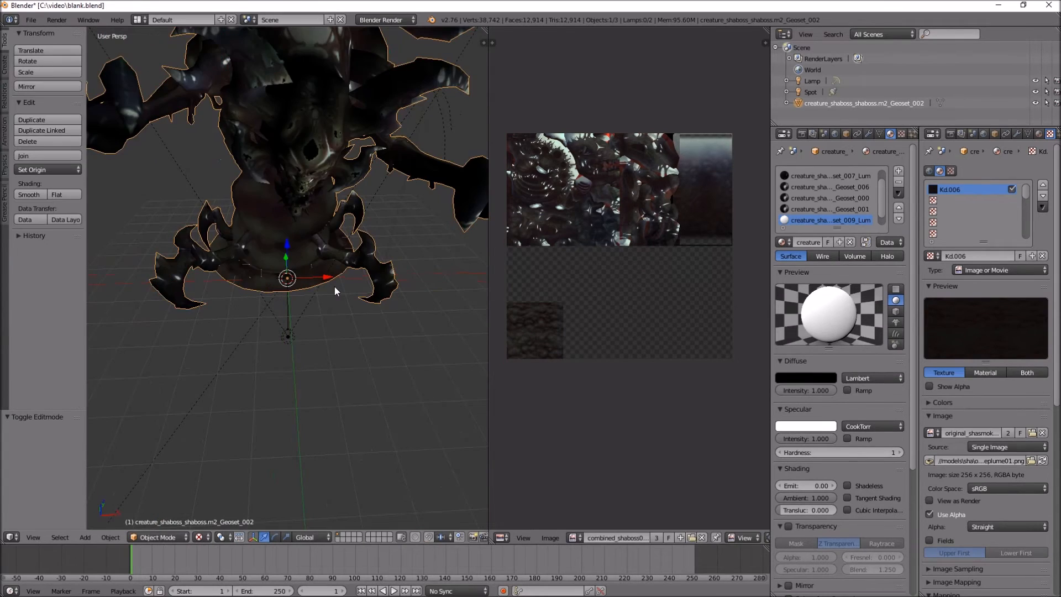
scroll(333, 286, down, 3)
click(810, 92)
click(823, 103)
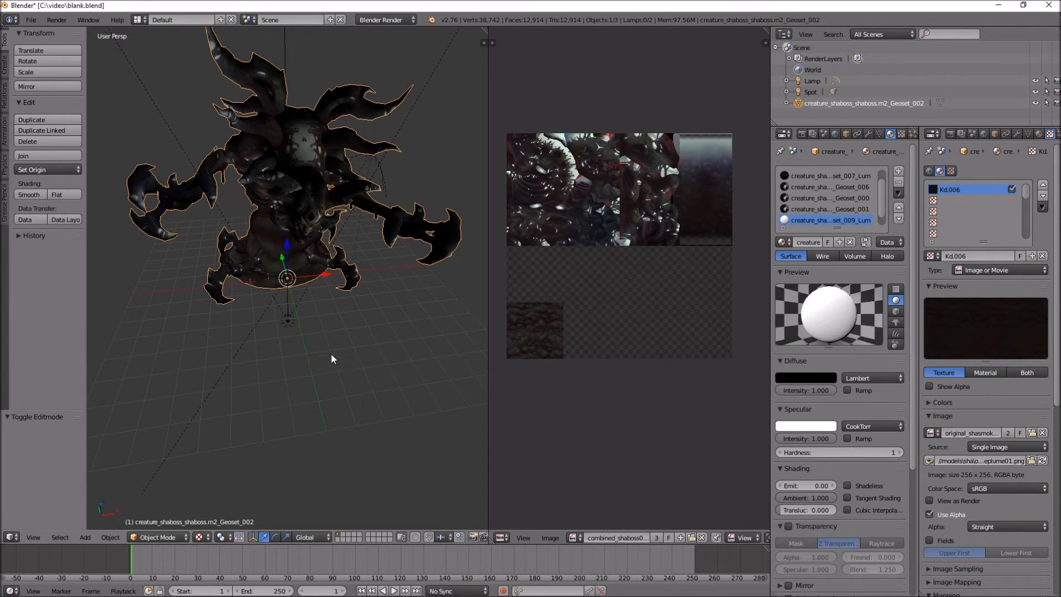
key(Tab)
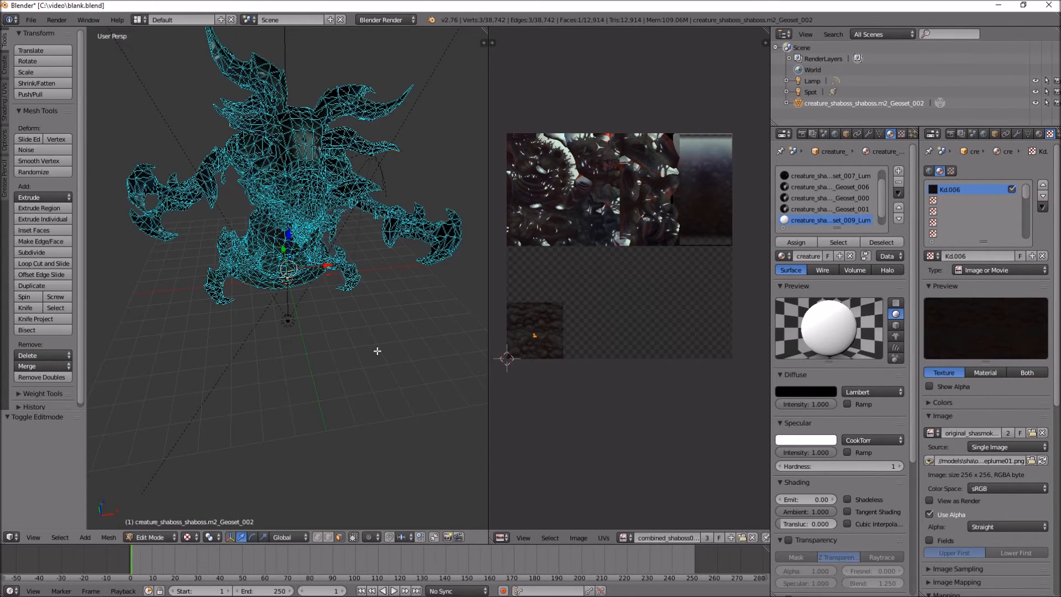
key(a)
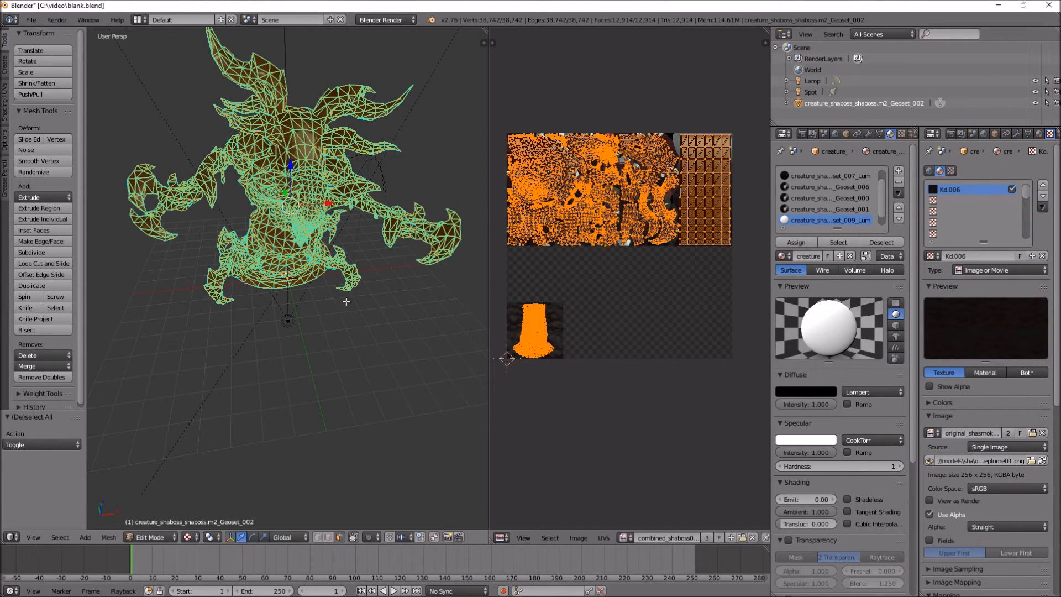
Step: Remove the duplicate vertices from the fully selected creature mesh
scroll(315, 290, up, 2)
key(w)
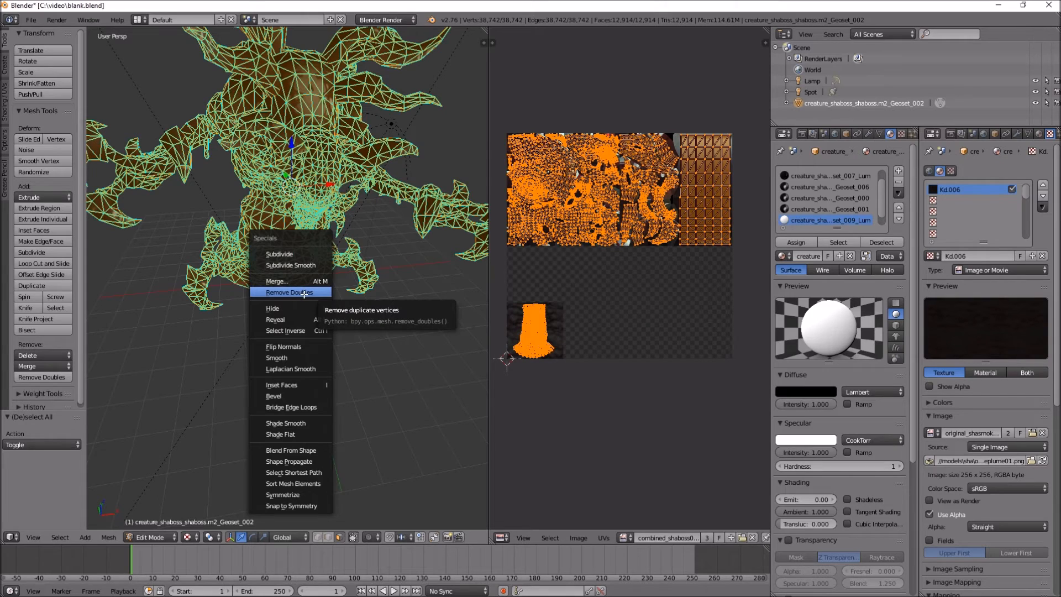
click(304, 293)
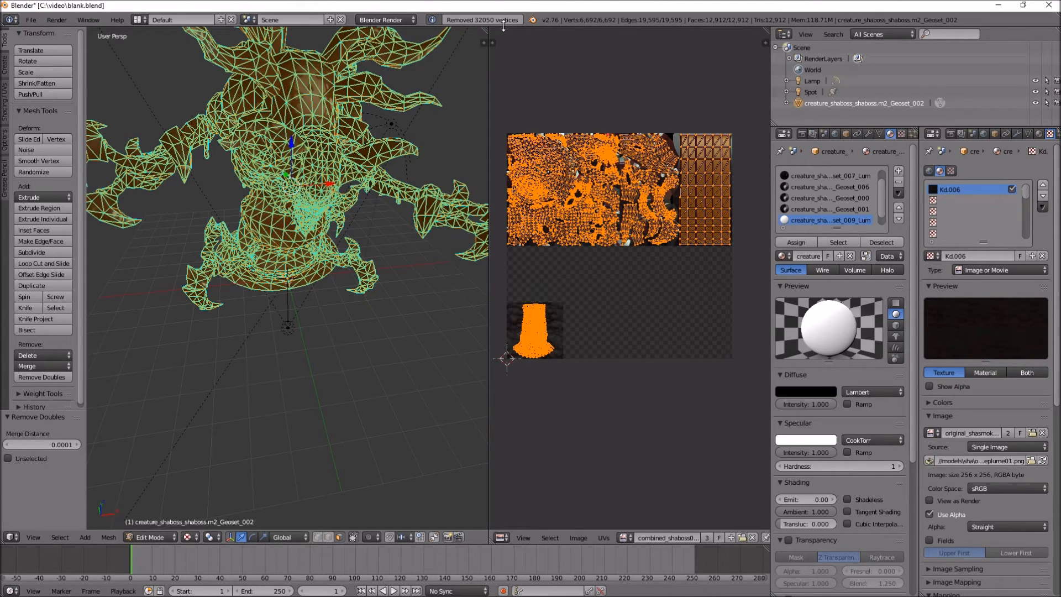
Step: Deselect everything, select one triangle on the creature's lower body, move it about -1.131 along Y to test the connections, and undo the move
scroll(340, 321, up, 2)
scroll(339, 321, up, 3)
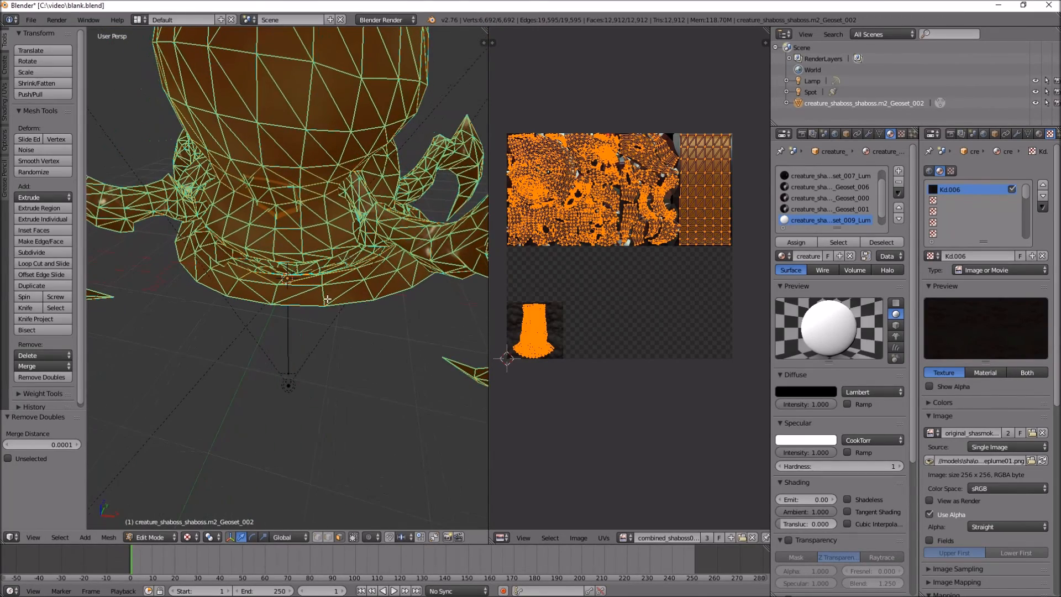
middle_drag(338, 279, 340, 285)
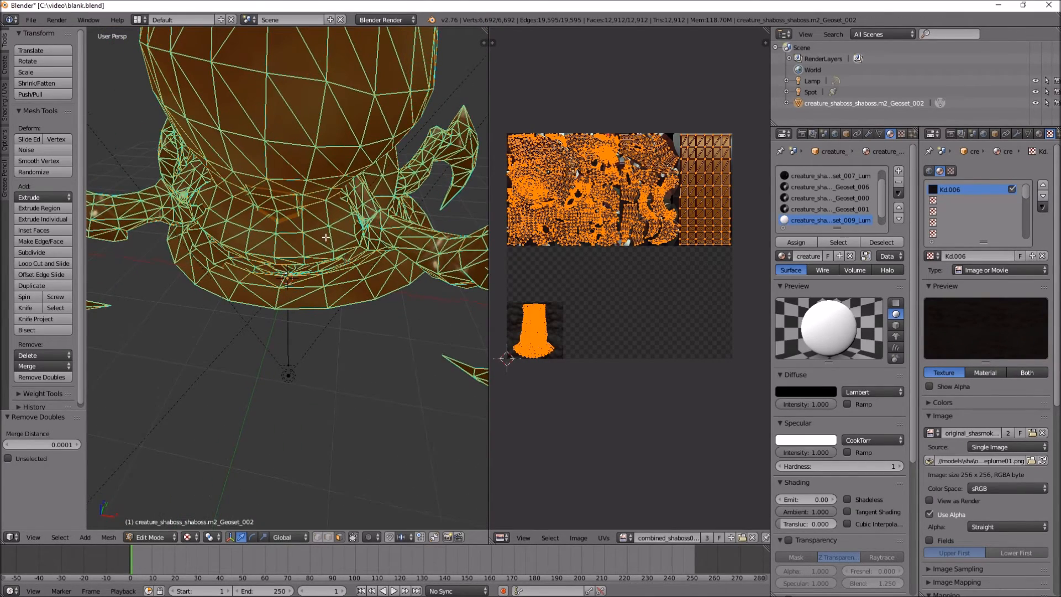
key(a)
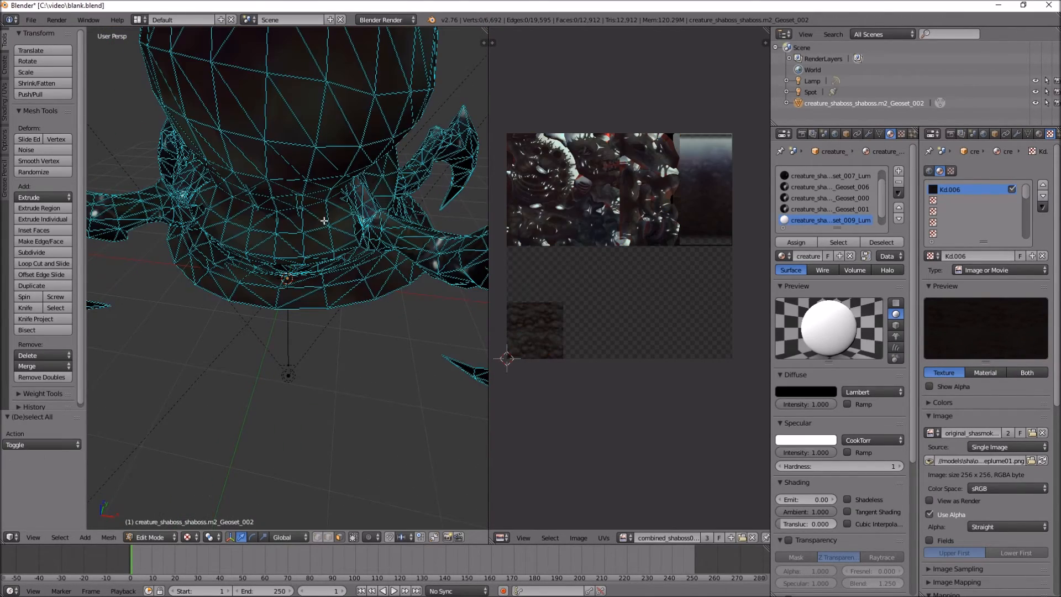
right_click(292, 122)
middle_drag(347, 187, 307, 206)
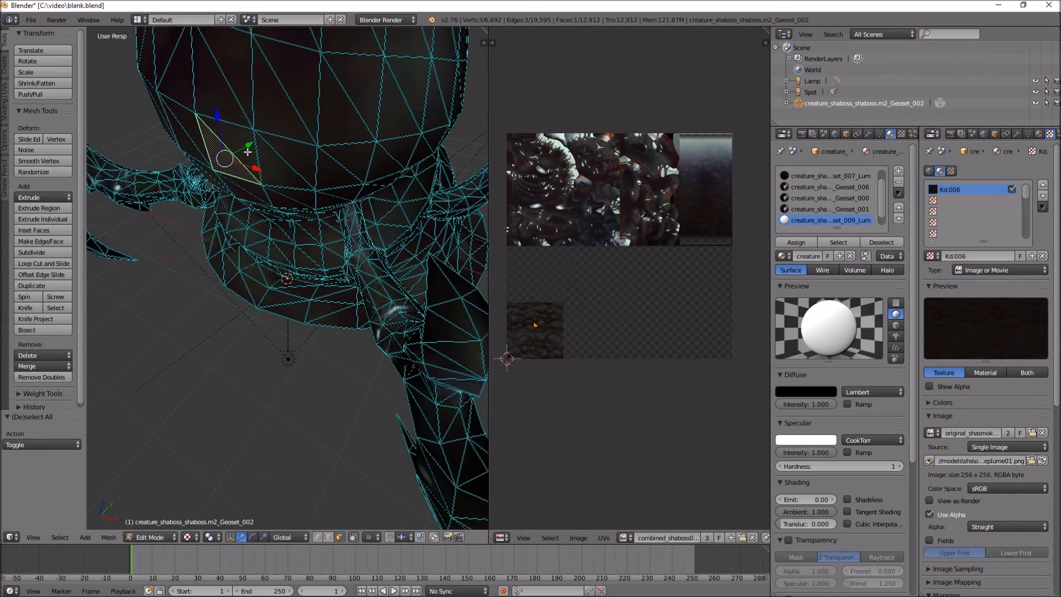
drag(248, 145, 183, 294)
middle_drag(182, 294, 292, 360)
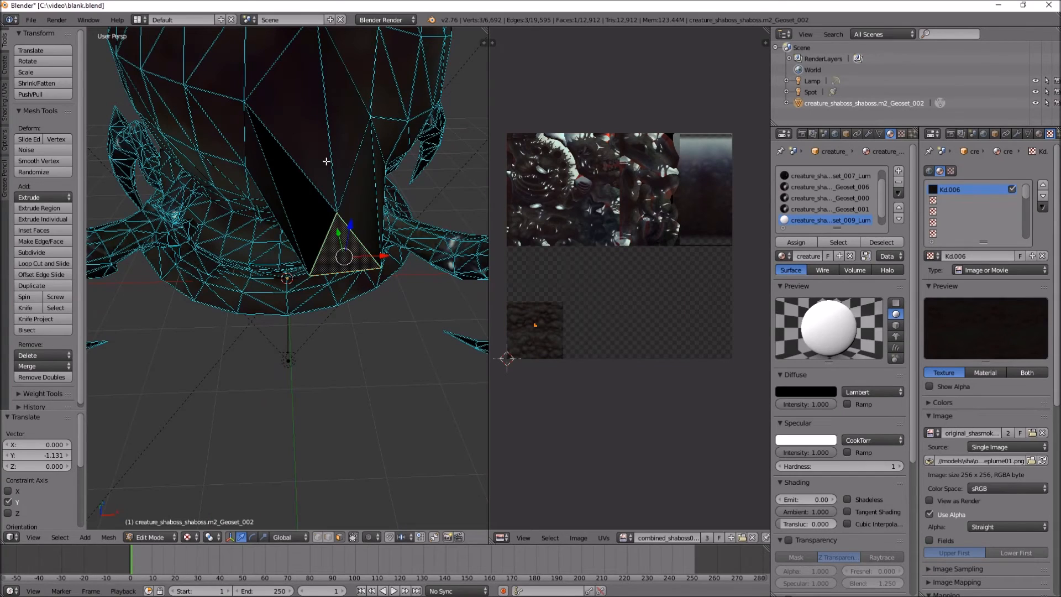
middle_drag(323, 215, 403, 227)
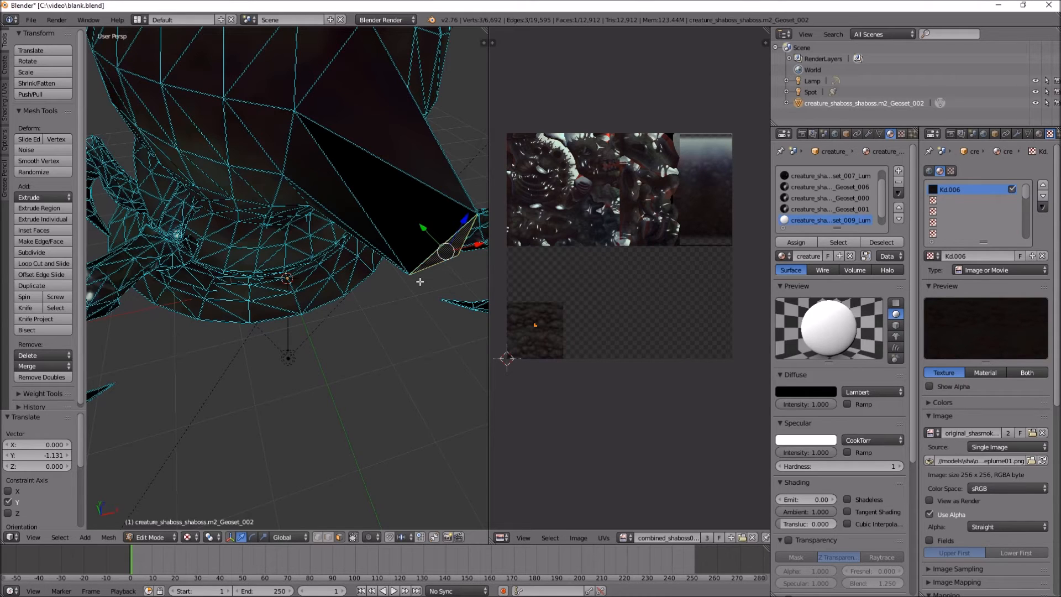
key(ctrl+z)
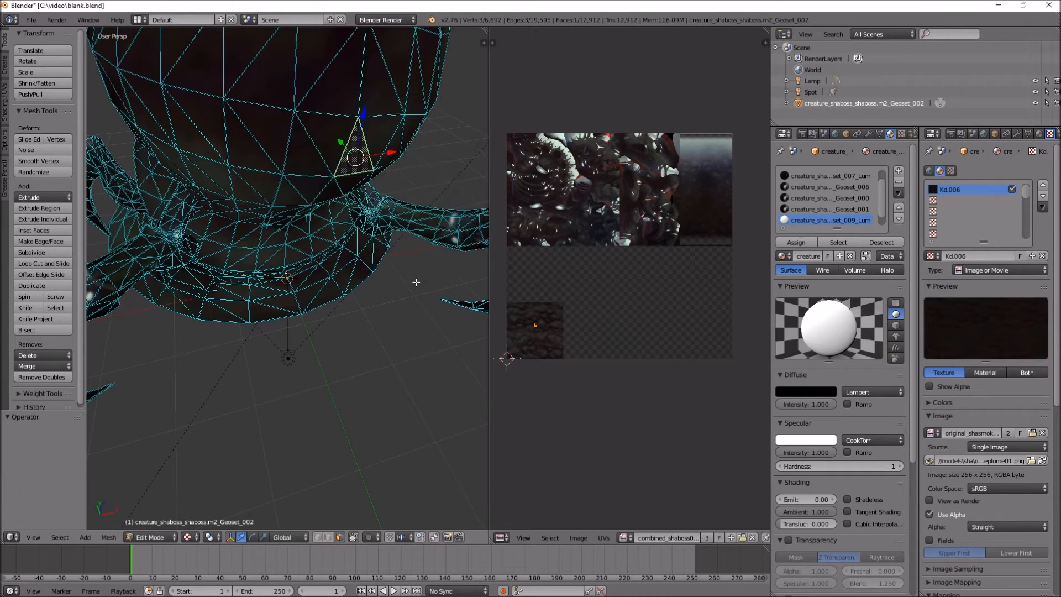
Step: Select all of the creature mesh's geometry again in Edit Mode
scroll(370, 317, down, 8)
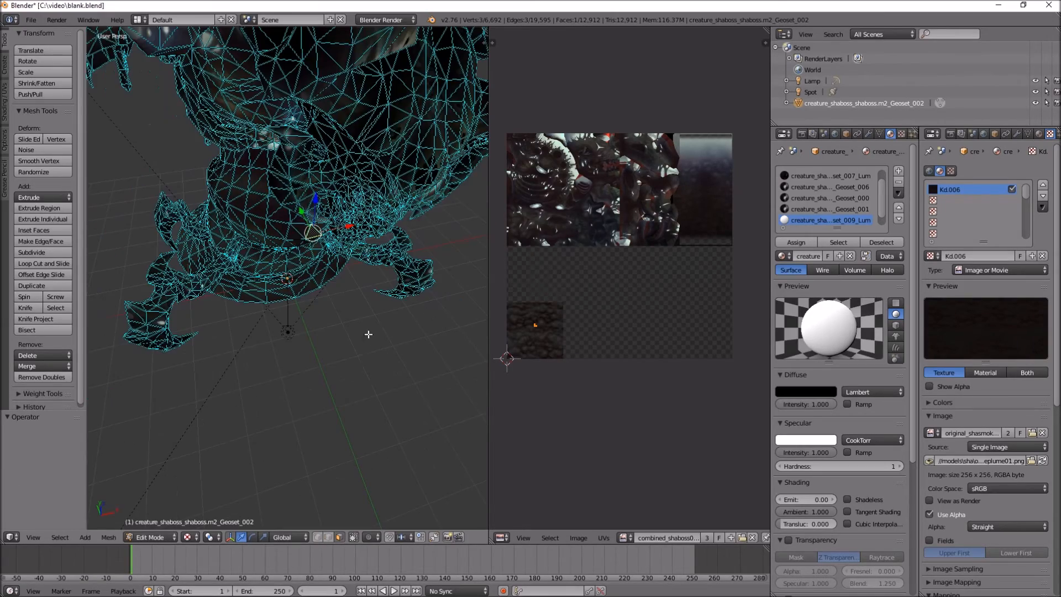
middle_drag(337, 346, 352, 341)
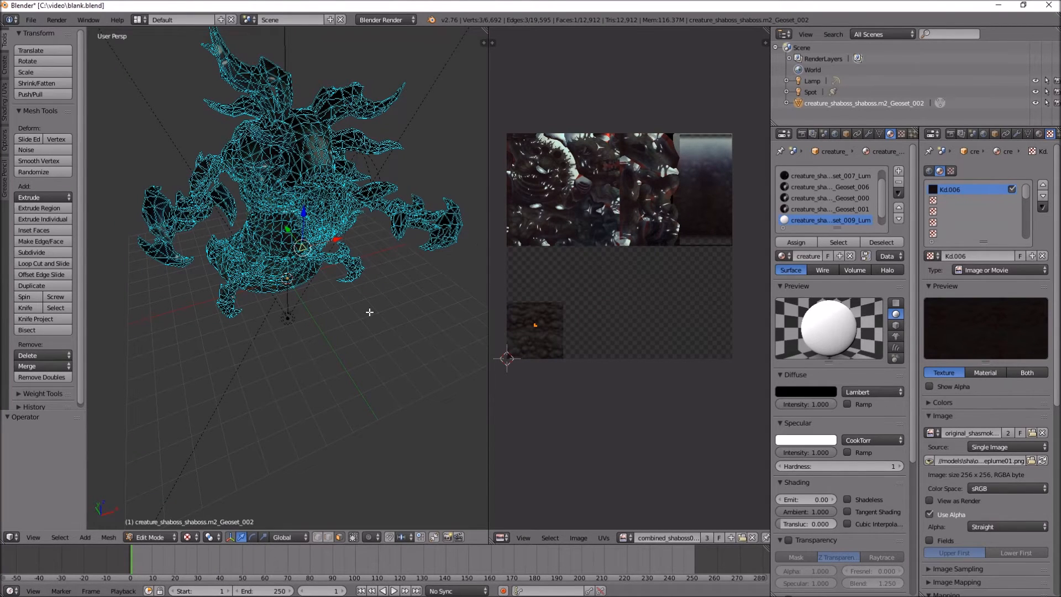
key(a)
key(a)
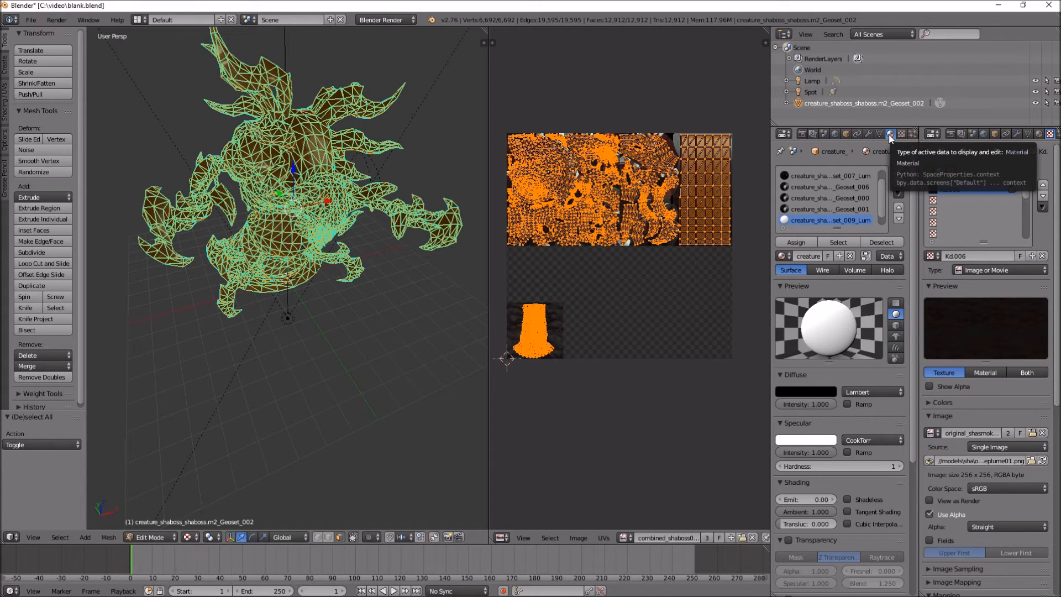
Step: Remove all the material slots from the creature mesh in Object Mode, starting with the Geoset_002 material
scroll(825, 204, up, 1)
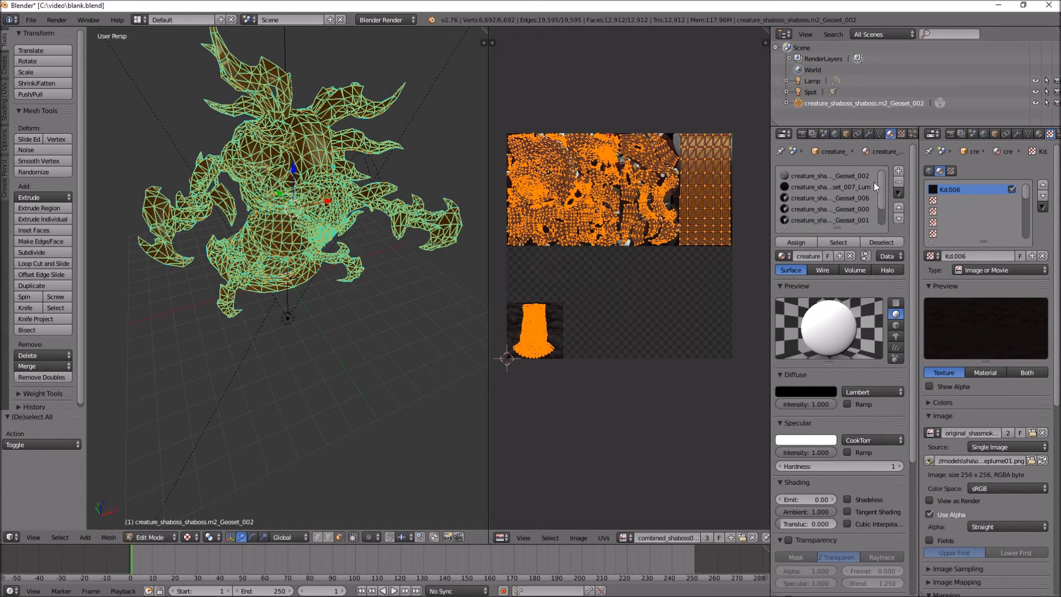
click(806, 177)
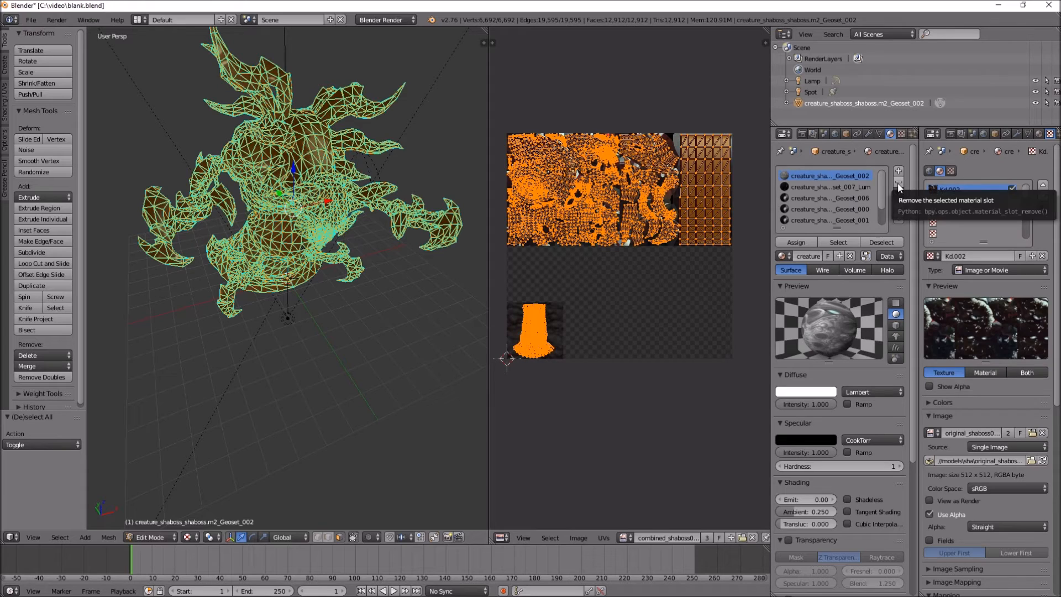
click(897, 183)
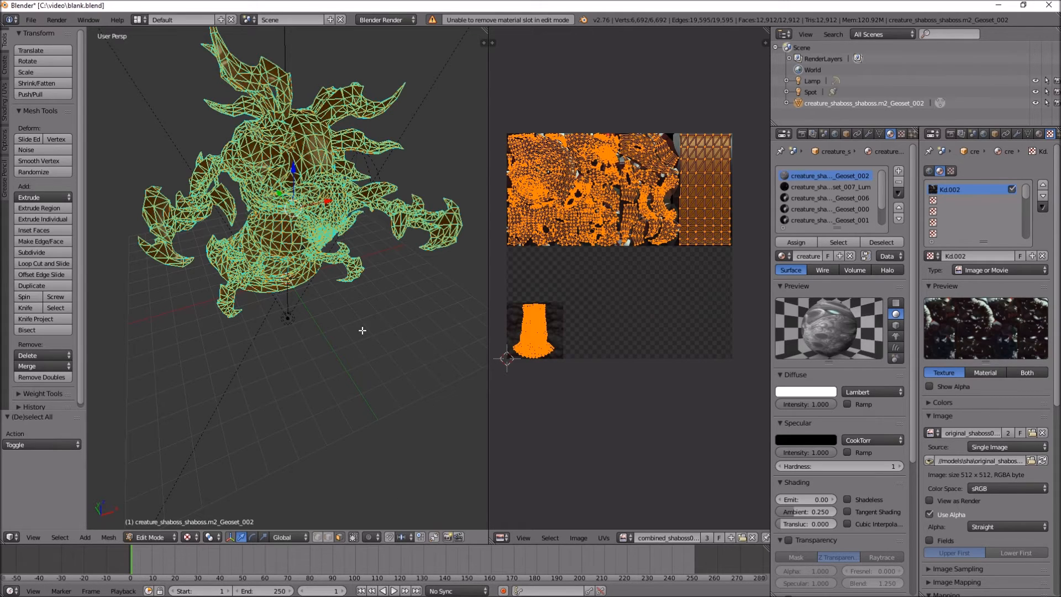
key(Tab)
click(899, 182)
click(899, 182)
click(898, 182)
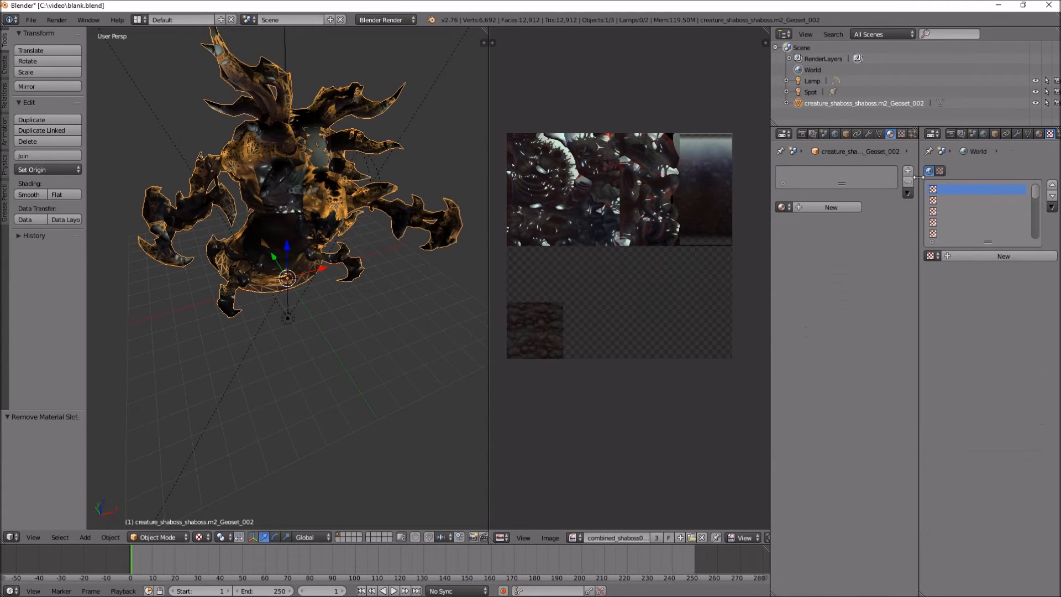
Step: Add one new material to the creature mesh and assign it to all of its geometry in Edit Mode
middle_drag(371, 277, 362, 275)
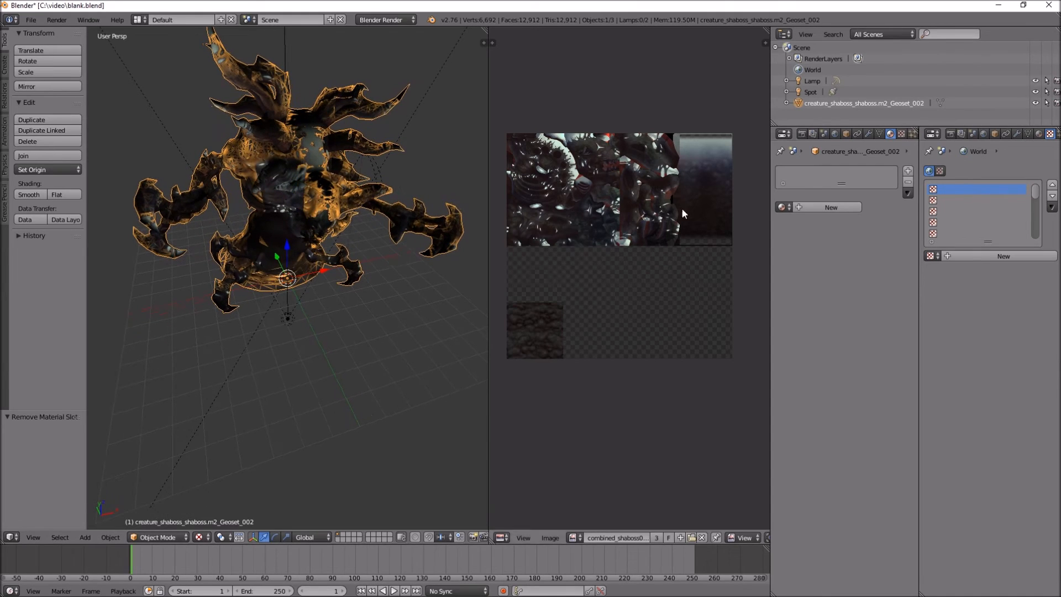
click(908, 171)
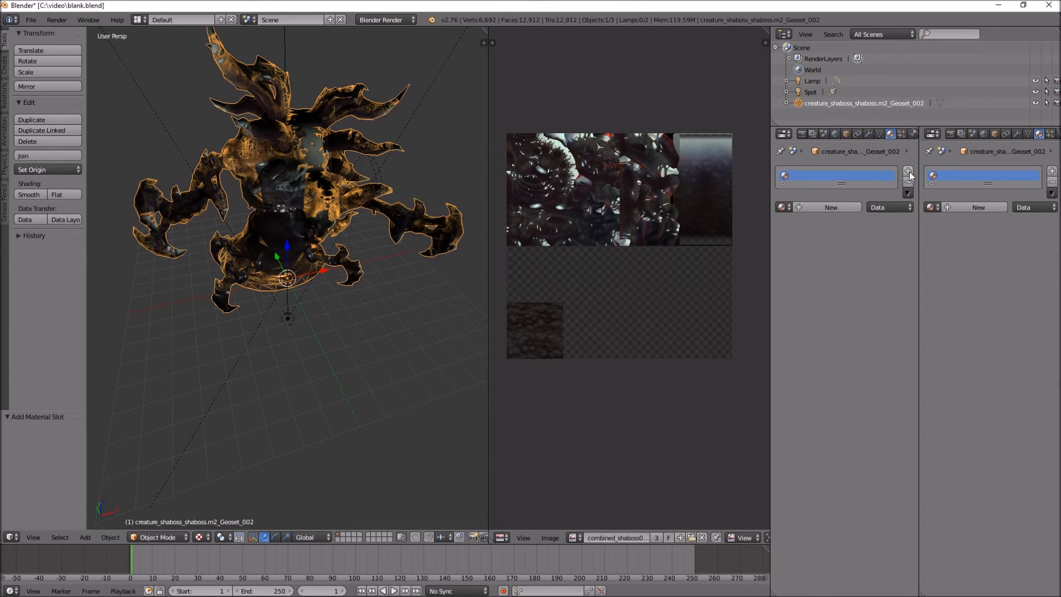
click(818, 207)
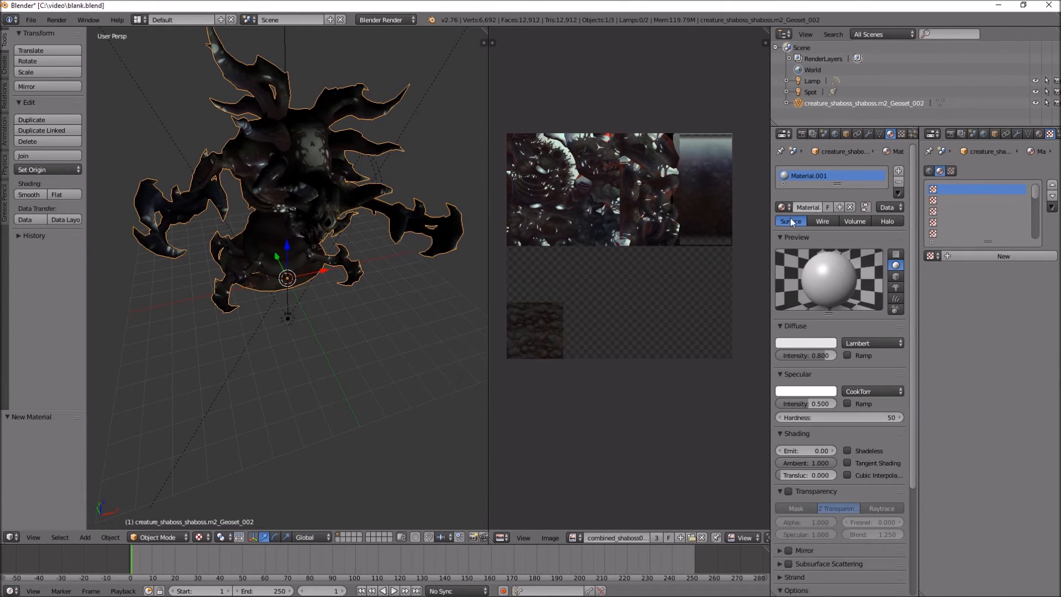
key(Tab)
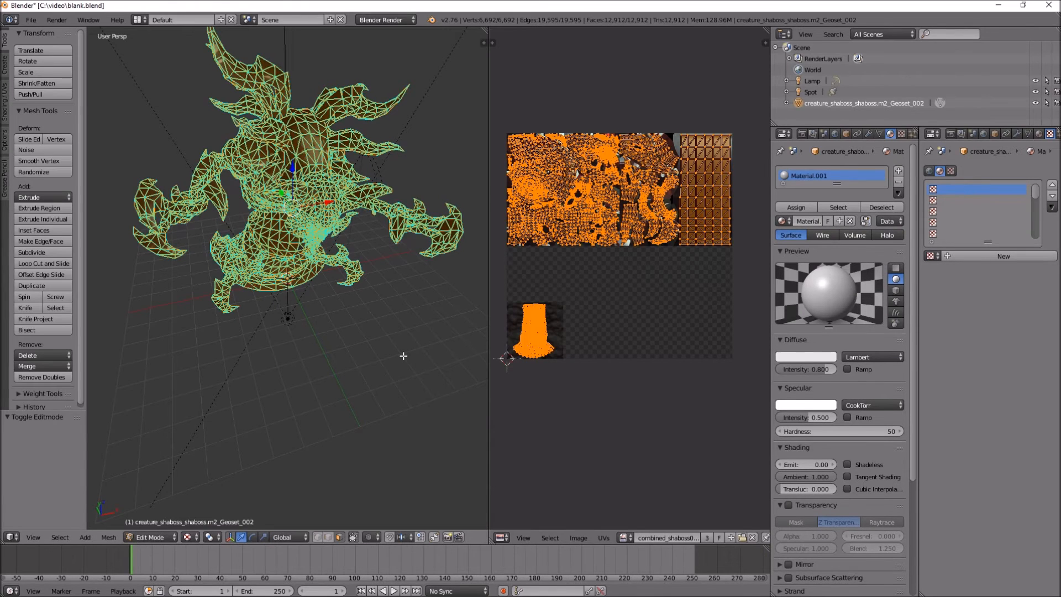
key(a)
key(a)
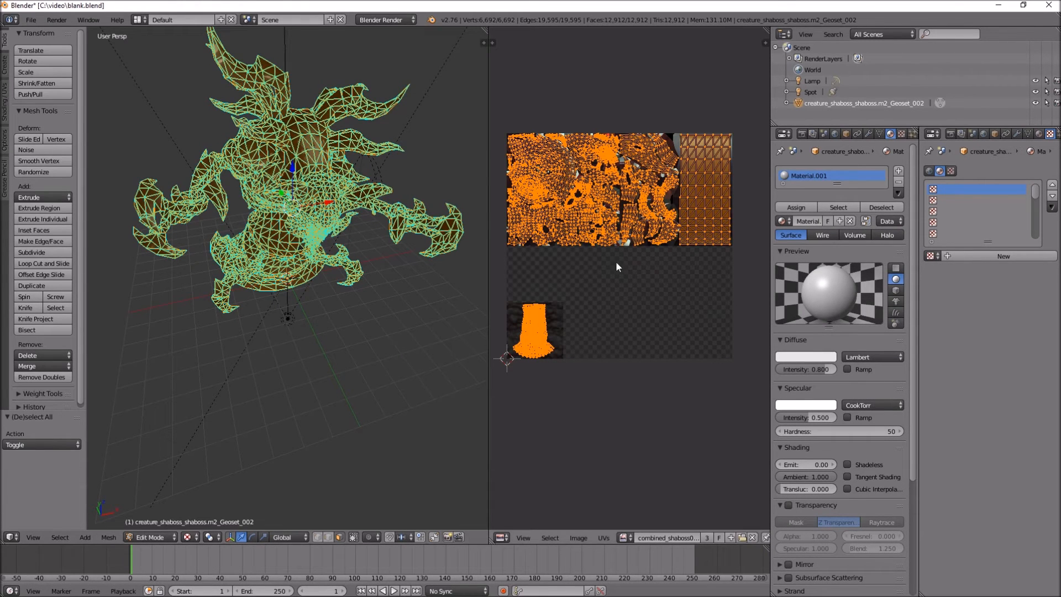
click(786, 207)
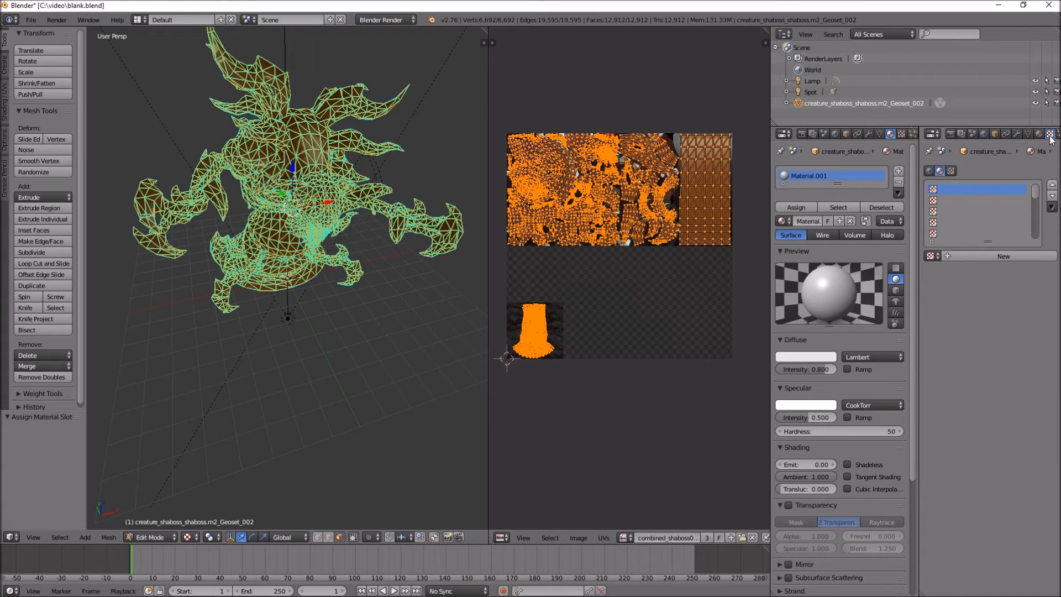
Step: Add a new image texture to the material and set its mapping to the UVMap layer
click(999, 255)
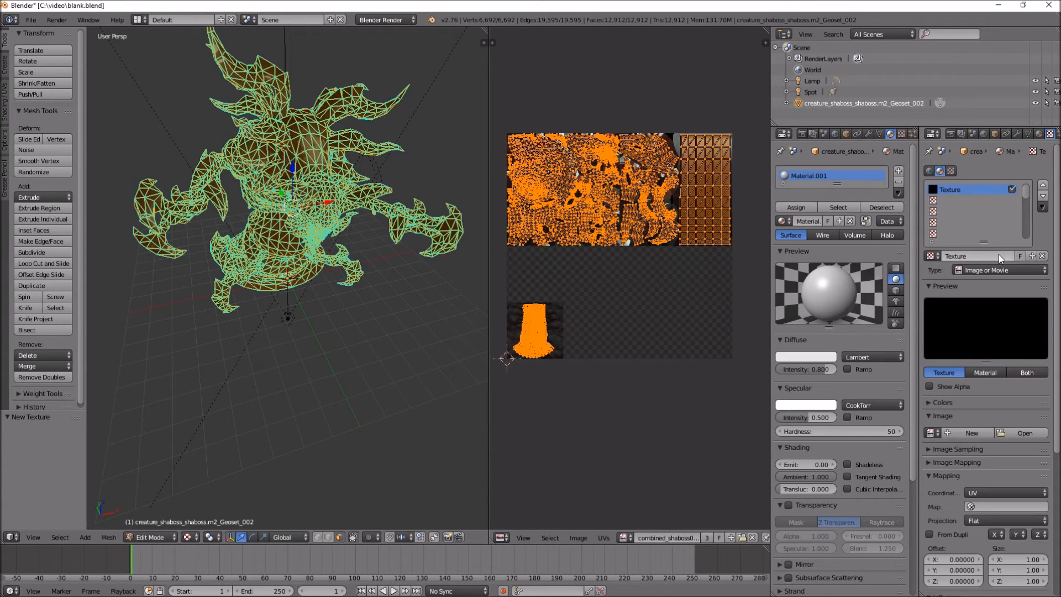
scroll(999, 254, down, 4)
click(989, 418)
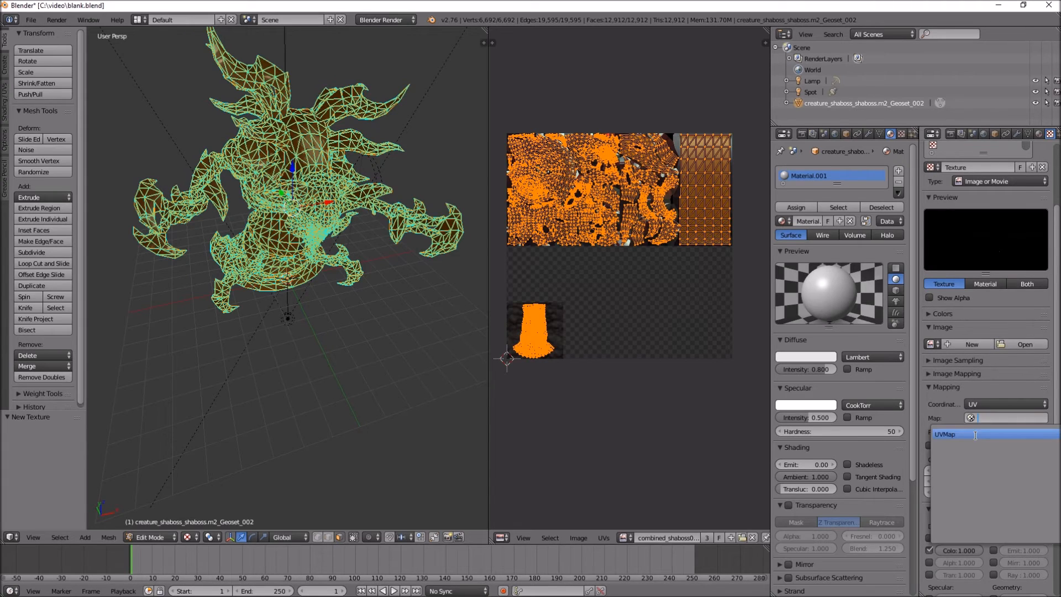
click(975, 435)
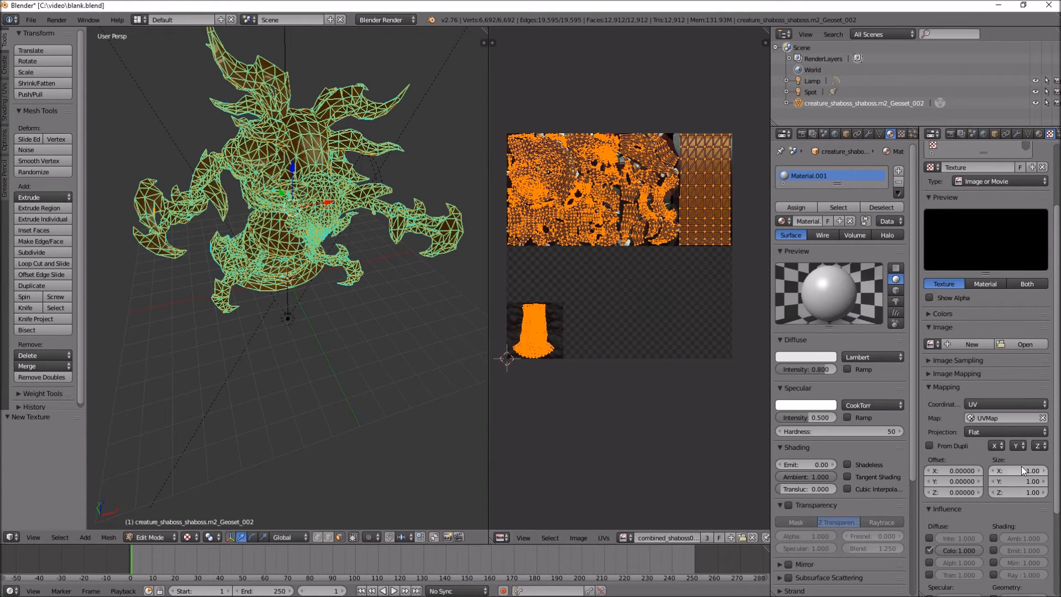
Step: Load the combined_shaboss01.png image from the models/sha folder into the new texture
scroll(1000, 441, down, 1)
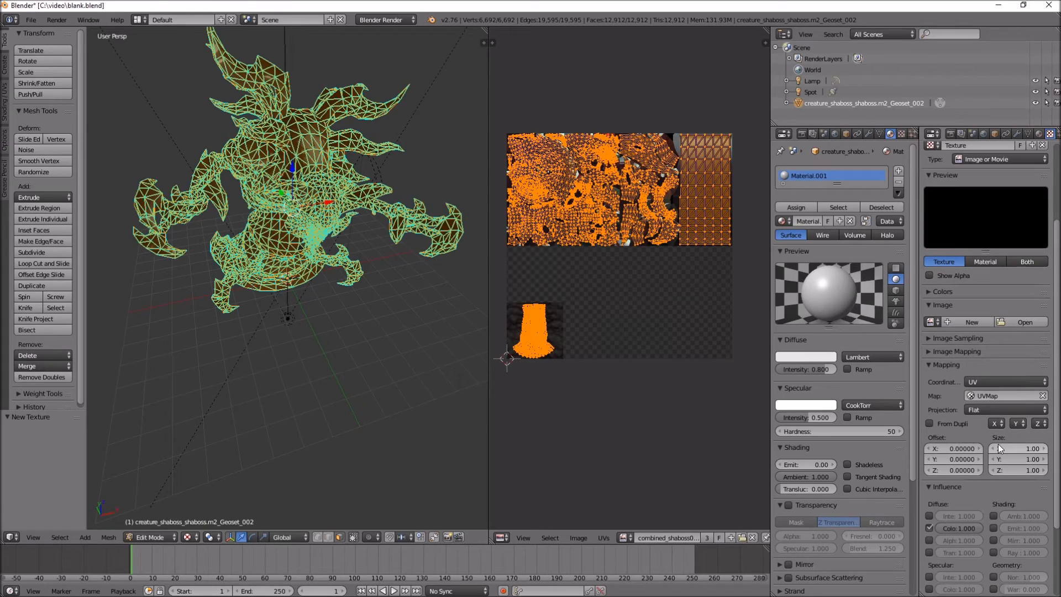
click(1008, 323)
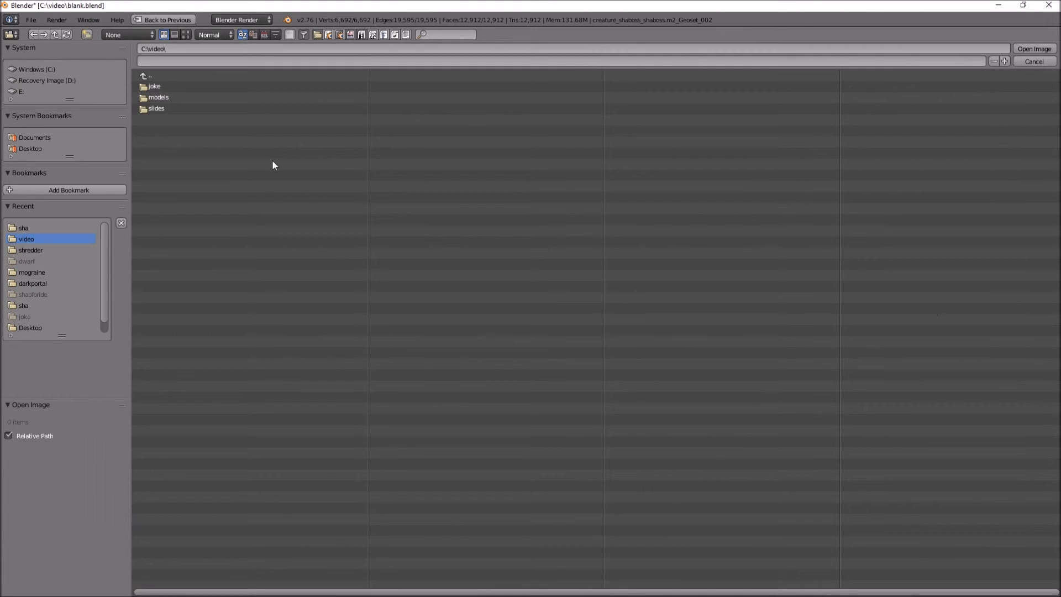
click(160, 98)
click(170, 111)
double_click(181, 88)
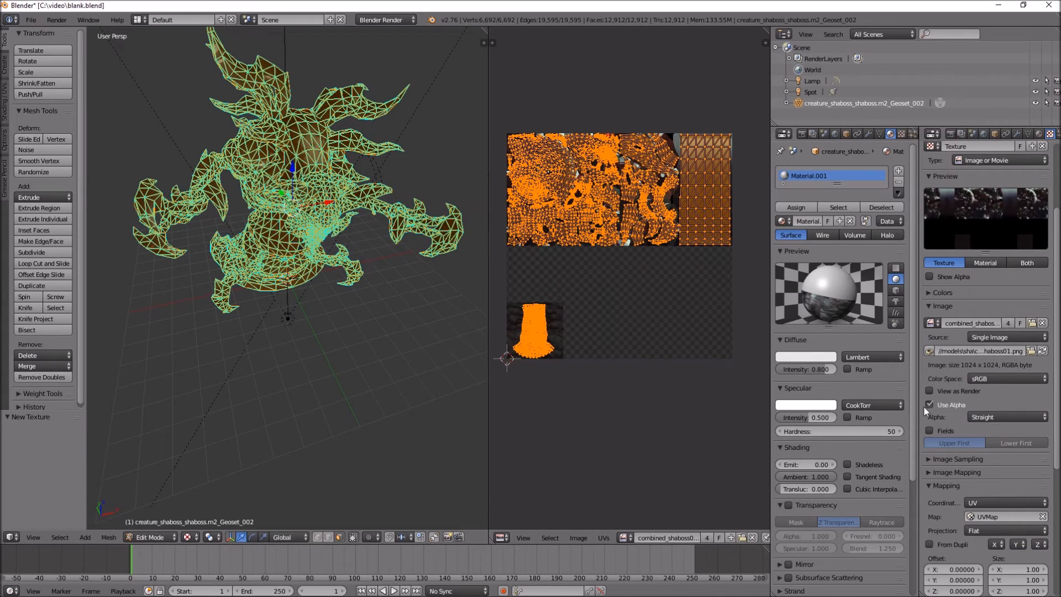
scroll(951, 416, down, 4)
scroll(823, 416, down, 4)
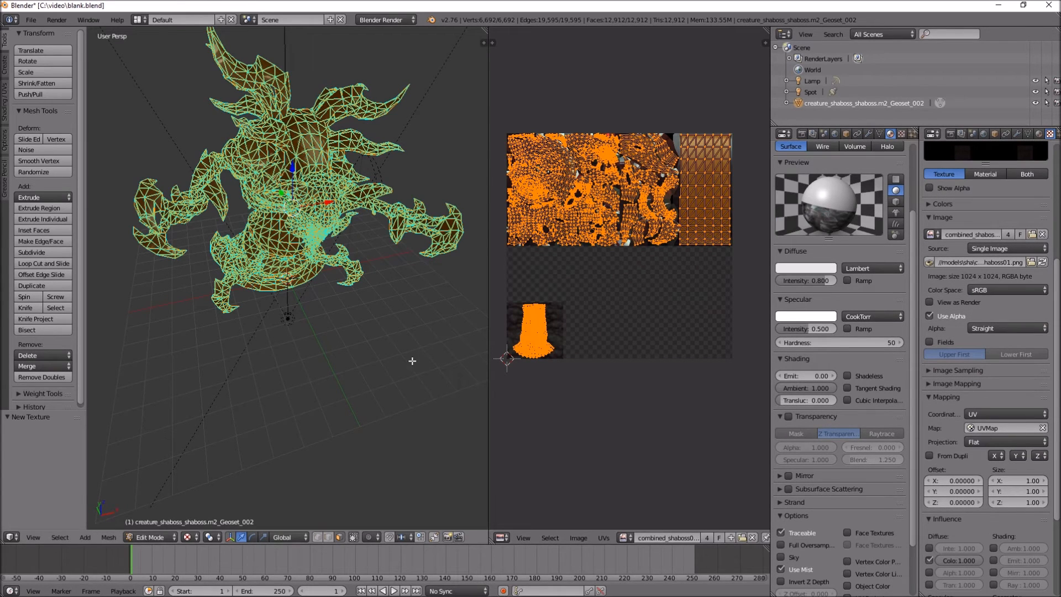
Step: Return to Object Mode and enable Z Transparency on the material with Alpha 0 and Specular 0
key(Tab)
mouse_move(409, 359)
middle_down()
mouse_move(323, 331)
mouse_move(373, 350)
mouse_move(300, 339)
middle_up()
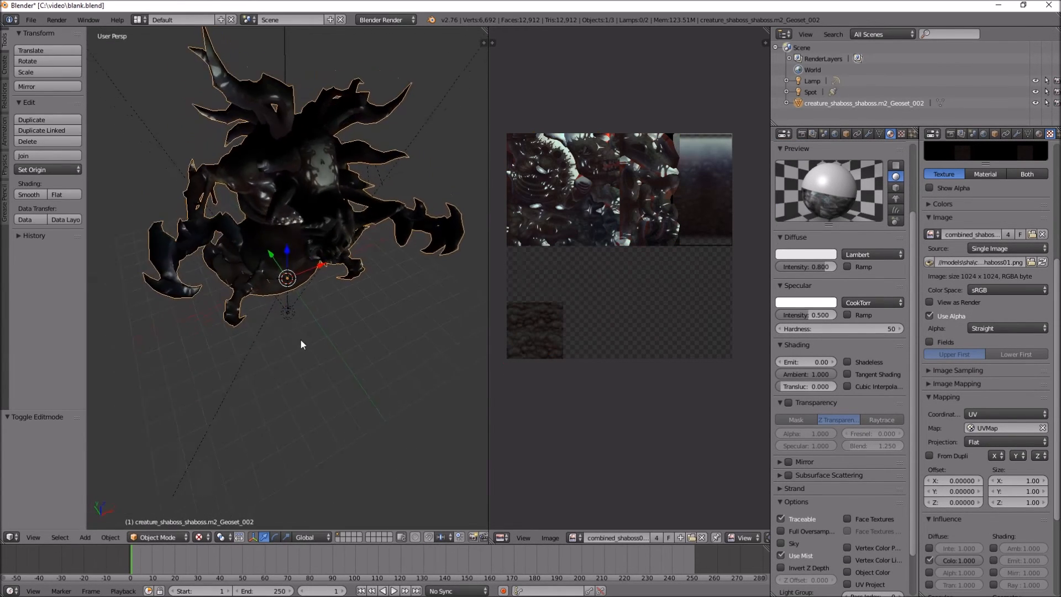
scroll(296, 331, up, 6)
middle_drag(322, 334, 306, 308)
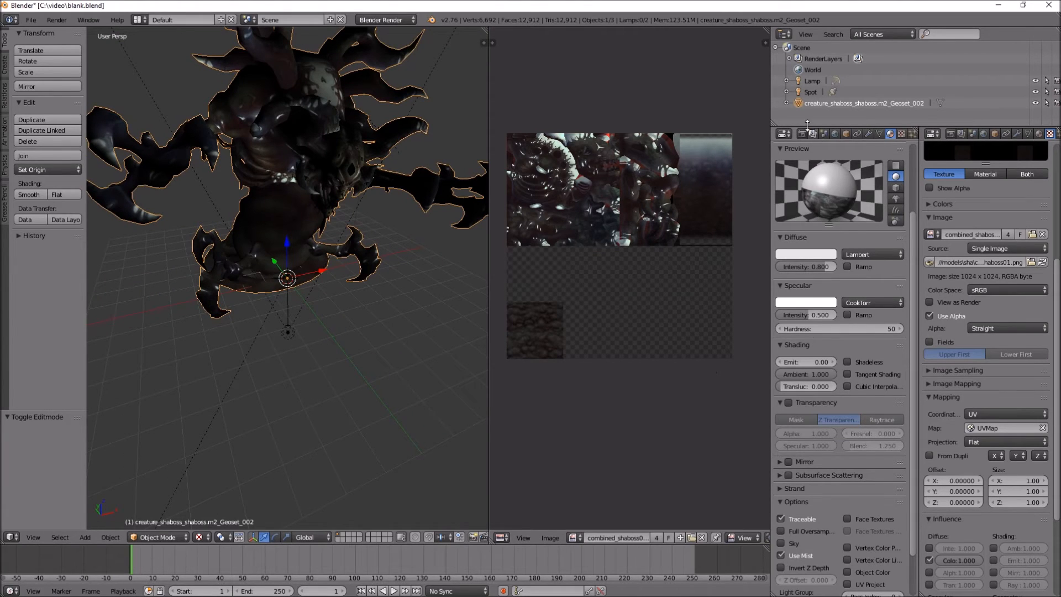
click(788, 403)
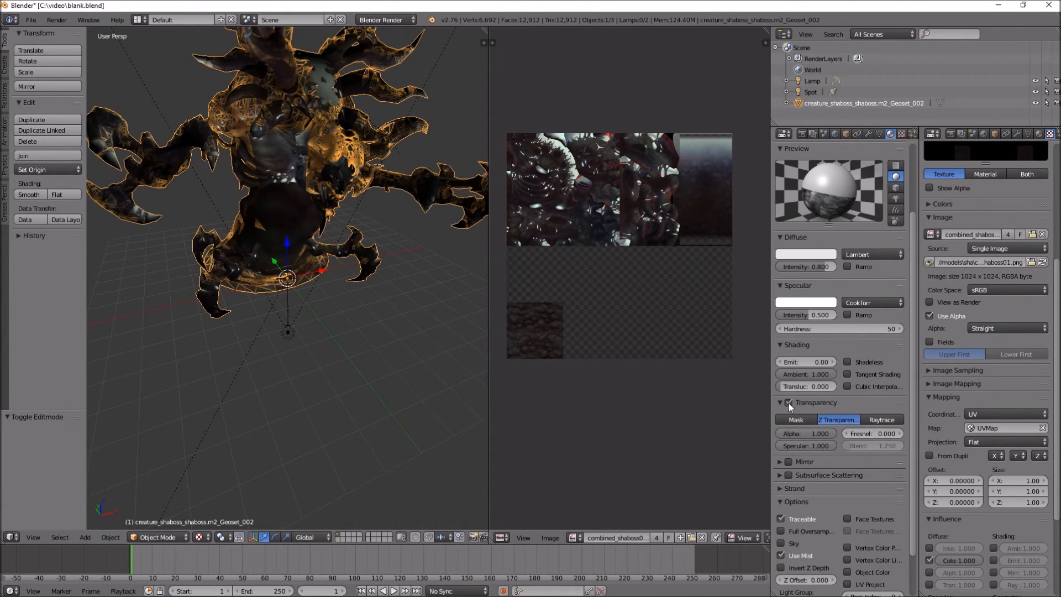
click(824, 434)
text(0)
key(Return)
click(825, 444)
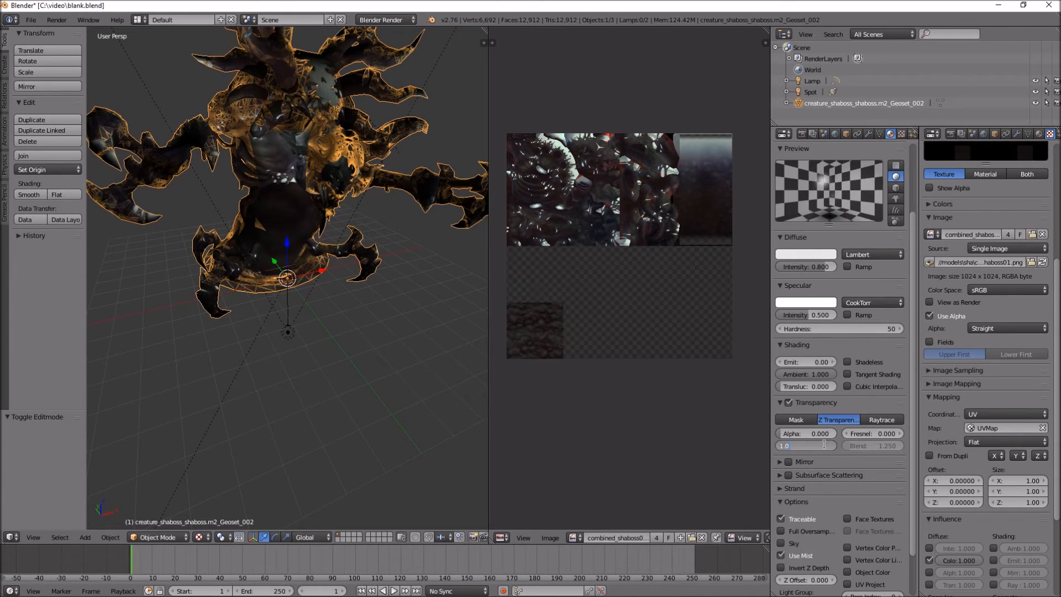
text(0)
key(Return)
Step: Make the combined texture influence the material's diffuse alpha as well as its color
scroll(979, 346, down, 5)
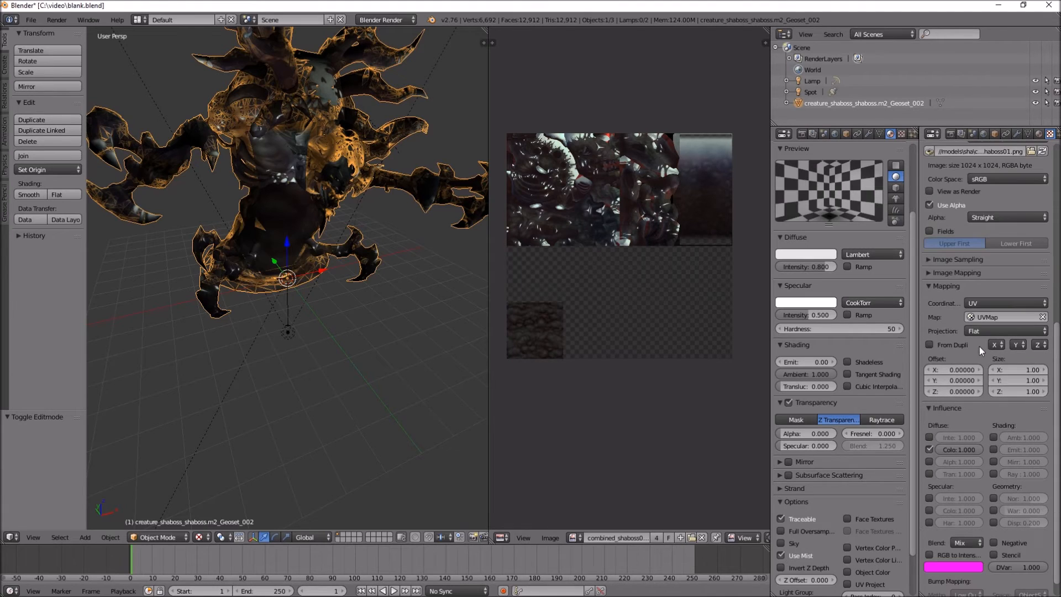
click(929, 462)
middle_drag(403, 335, 378, 337)
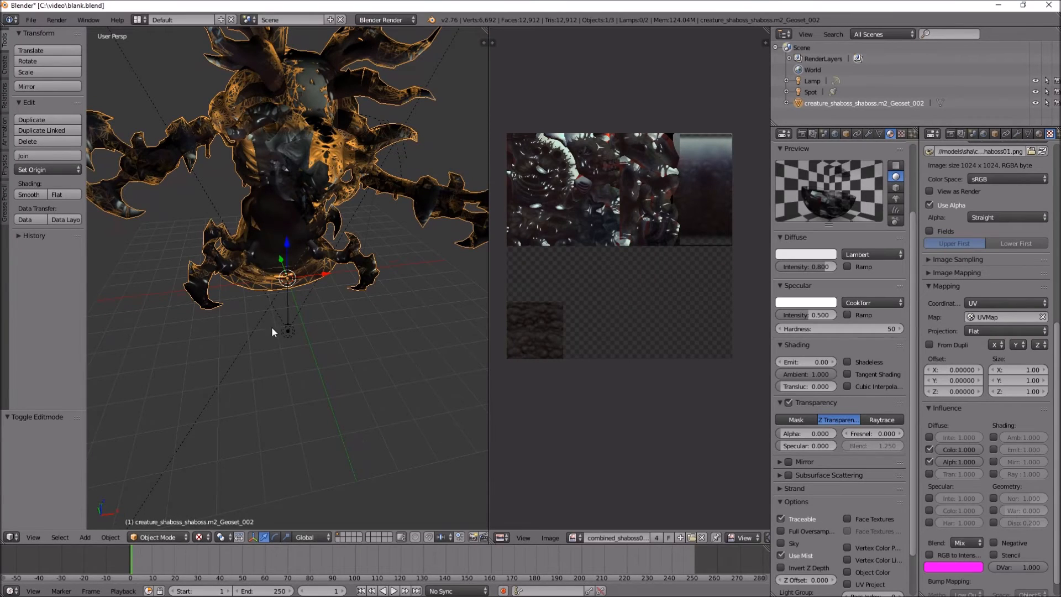
Step: Switch the 3D viewport to Material shading and deselect everything to inspect the textured creature
click(200, 536)
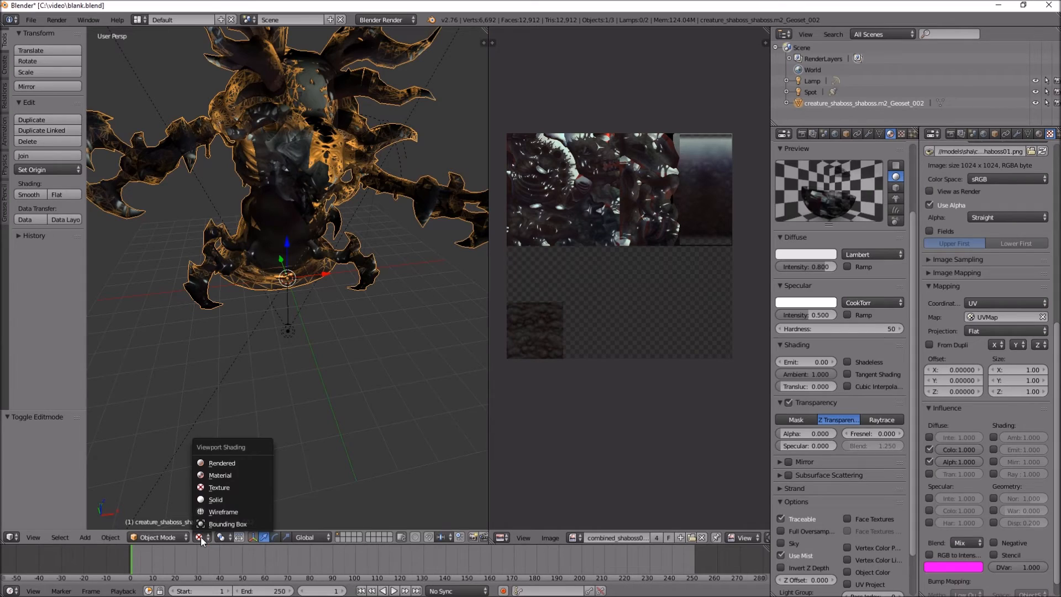
click(221, 476)
mouse_move(341, 342)
middle_down()
mouse_move(283, 370)
mouse_move(316, 374)
mouse_move(384, 328)
mouse_move(432, 334)
mouse_move(199, 310)
mouse_move(307, 325)
mouse_move(479, 311)
mouse_move(334, 314)
mouse_move(354, 318)
mouse_move(341, 343)
mouse_move(357, 336)
mouse_move(351, 332)
mouse_move(367, 337)
middle_up()
key(Tab)
key(Tab)
key(a)
scroll(361, 322, down, 2)
scroll(362, 322, up, 1)
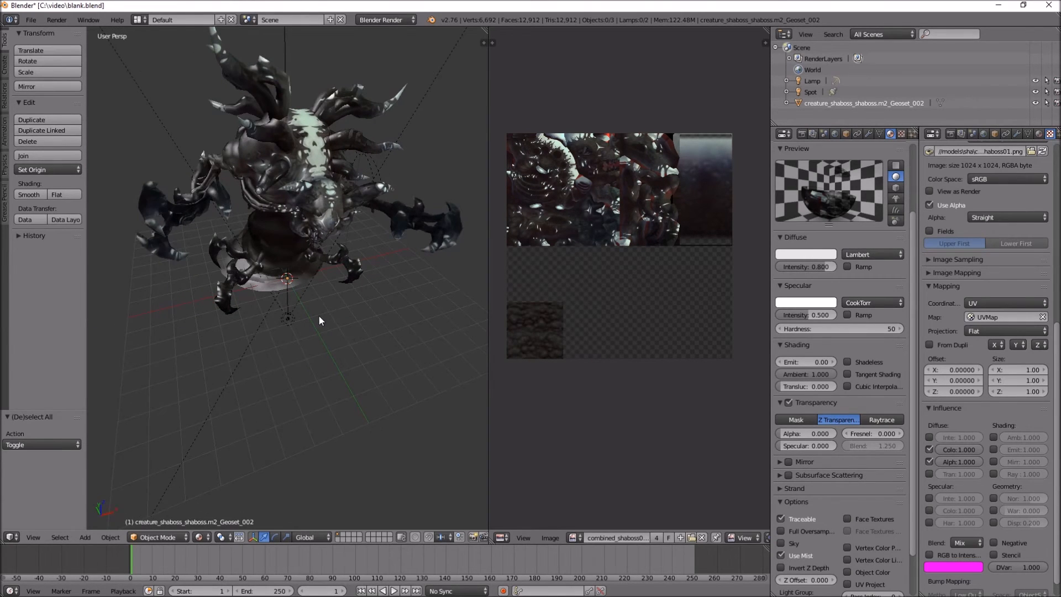
mouse_move(280, 345)
middle_down()
mouse_move(390, 332)
mouse_move(280, 339)
mouse_move(298, 339)
mouse_move(292, 328)
mouse_move(280, 360)
mouse_move(271, 358)
middle_up()
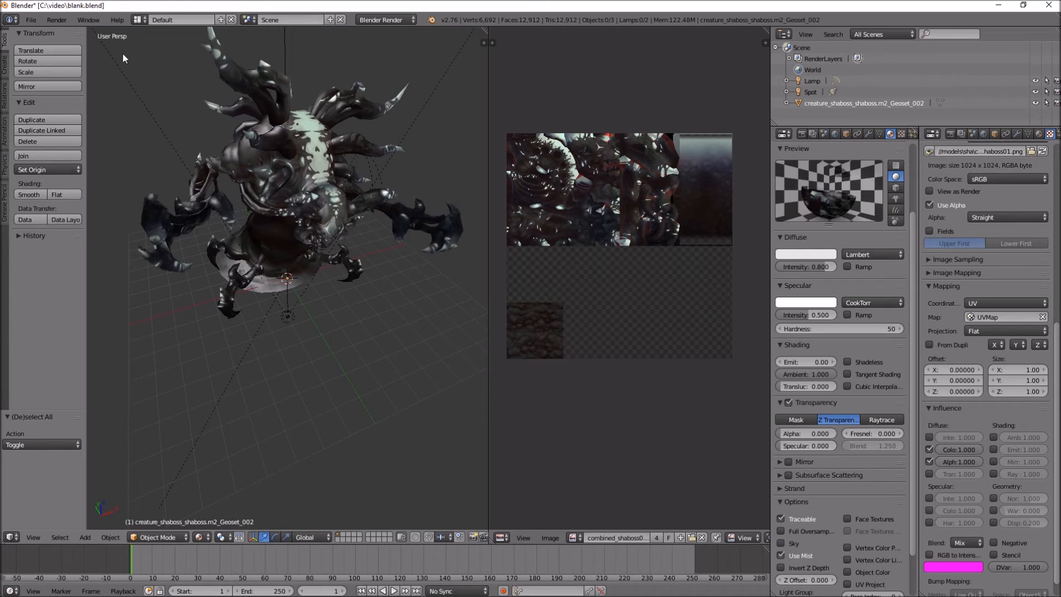
Step: Export the creature as a Wavefront OBJ named test1.obj into the models\sha folder
click(31, 21)
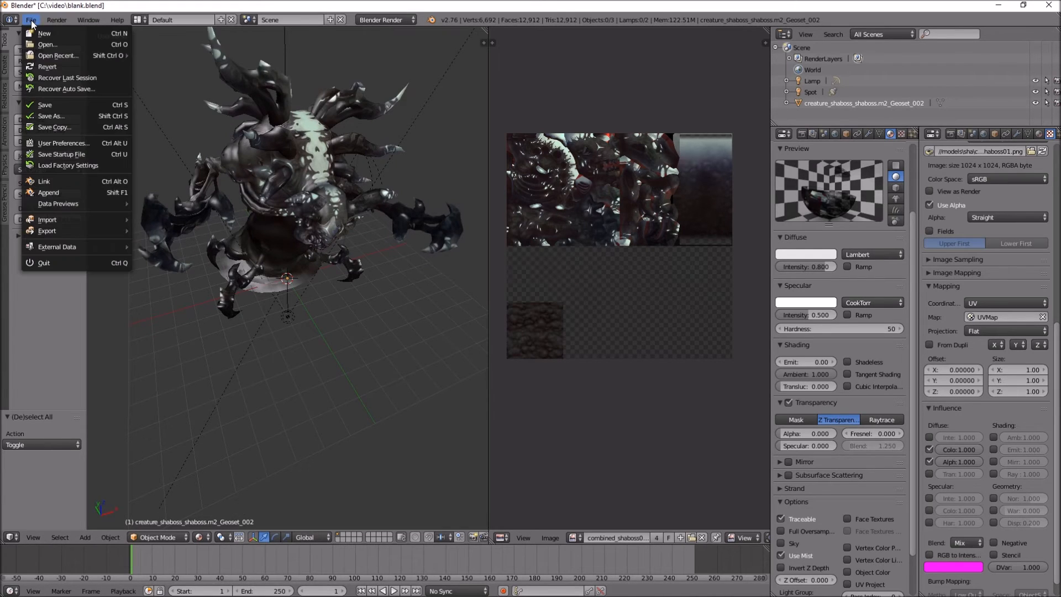
mouse_move(77, 230)
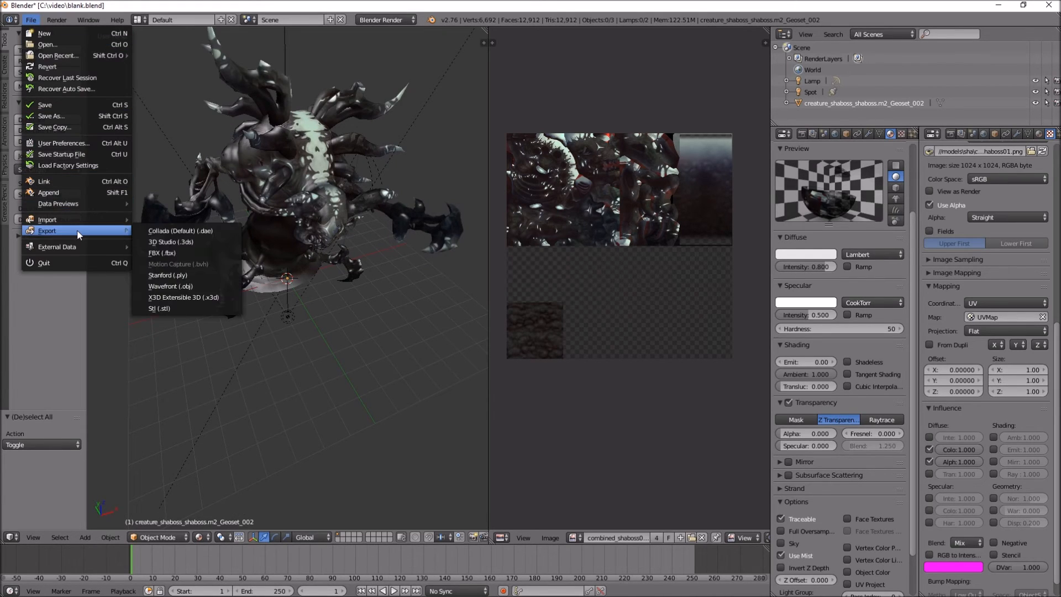
click(194, 286)
click(163, 98)
click(157, 110)
click(179, 63)
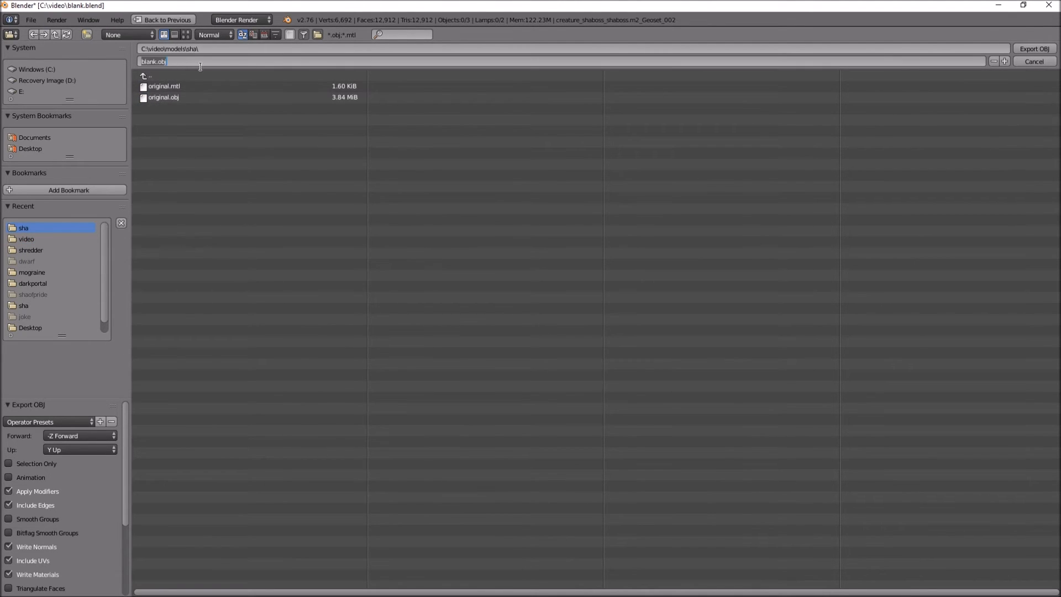
text(test1.obj)
key(Return)
click(1037, 50)
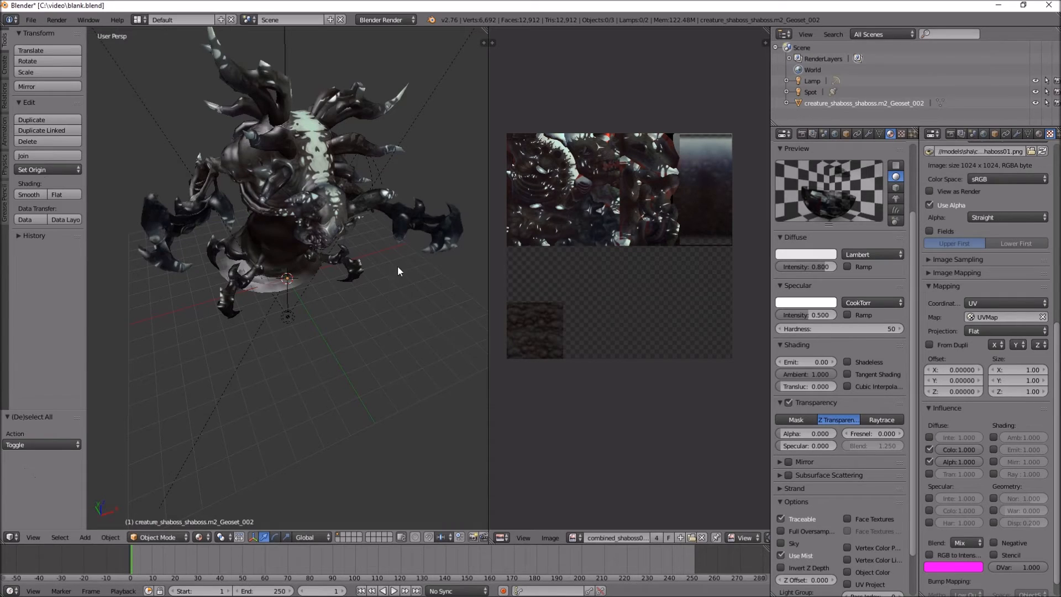
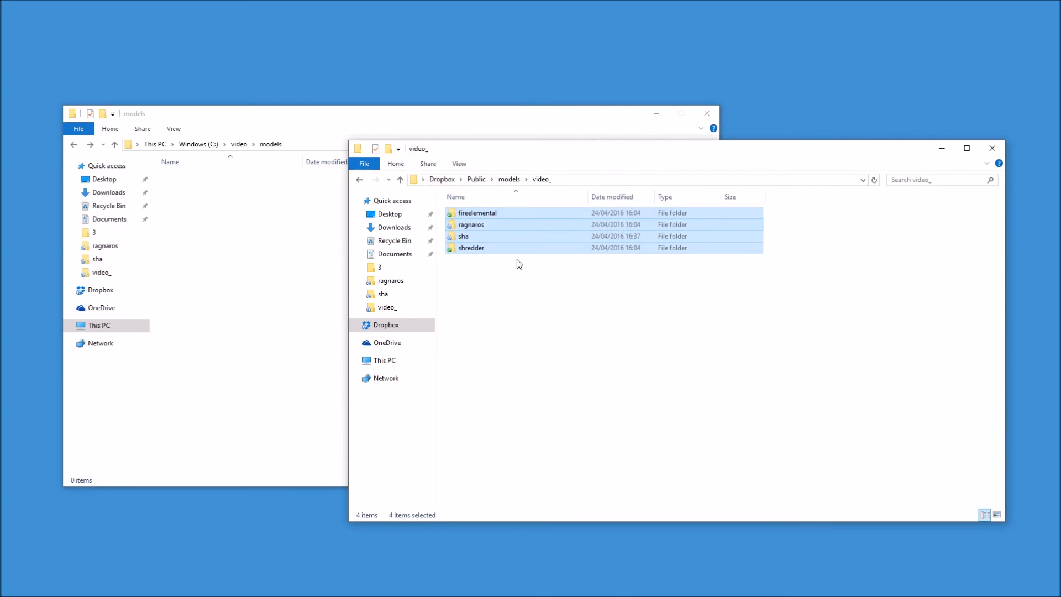
Step: In File Explorer, open the sha folder inside Dropbox's video_ folder and copy the public link of test1.obj
click(516, 259)
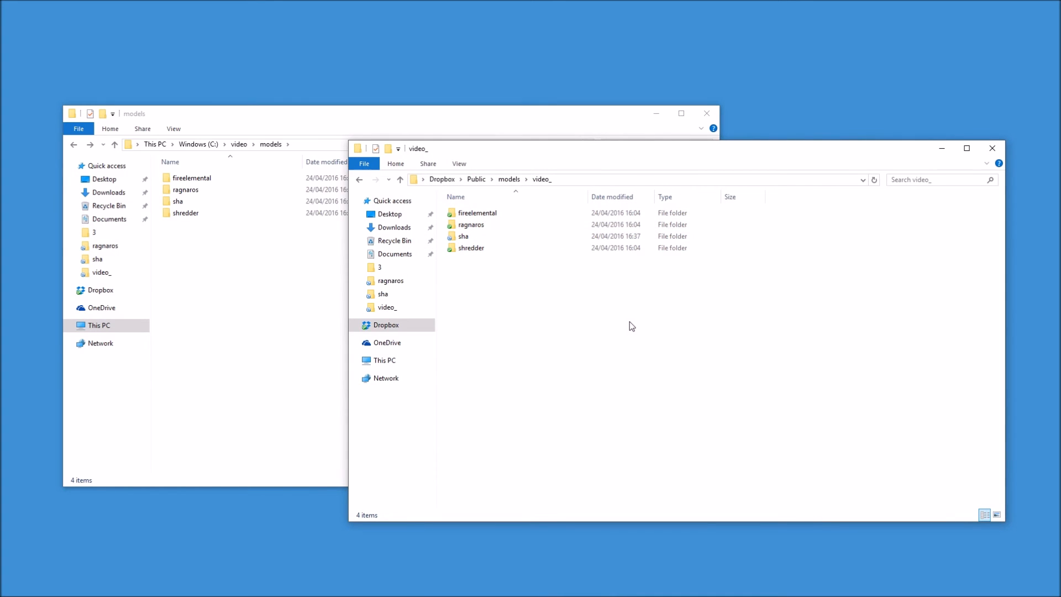
double_click(478, 241)
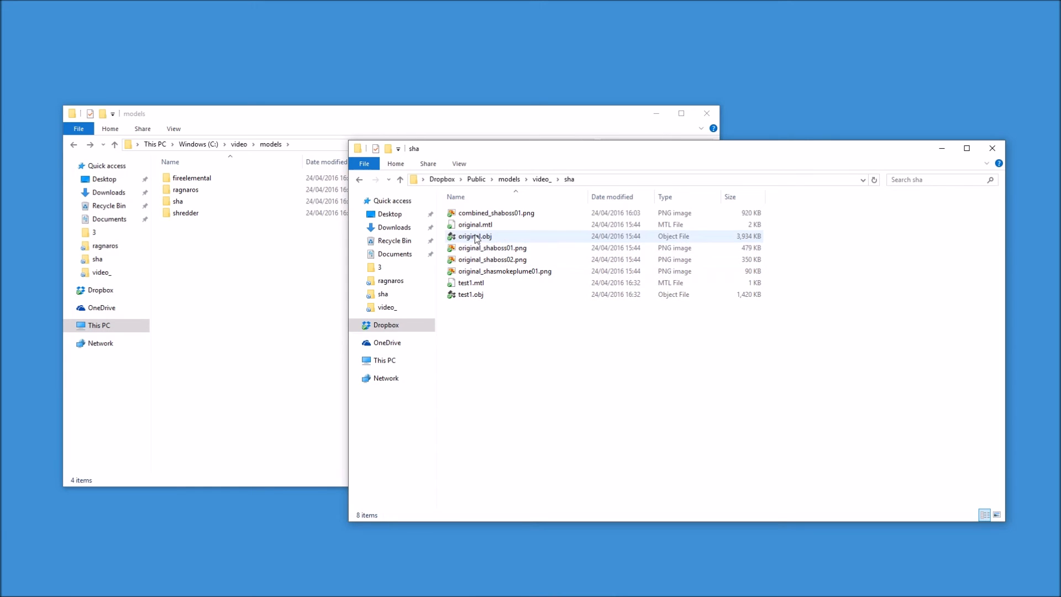
right_click(474, 296)
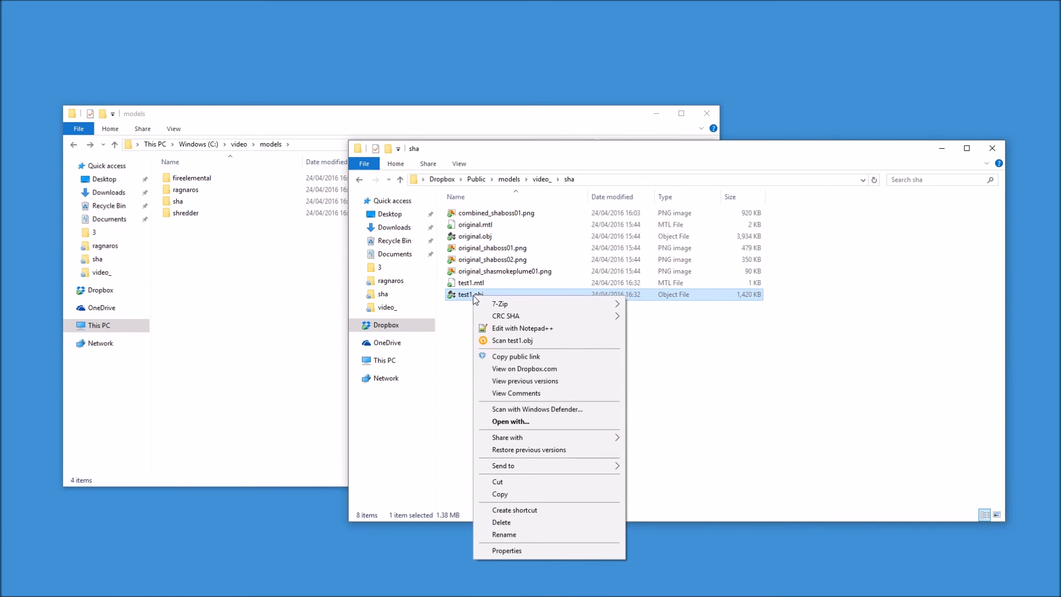
click(551, 358)
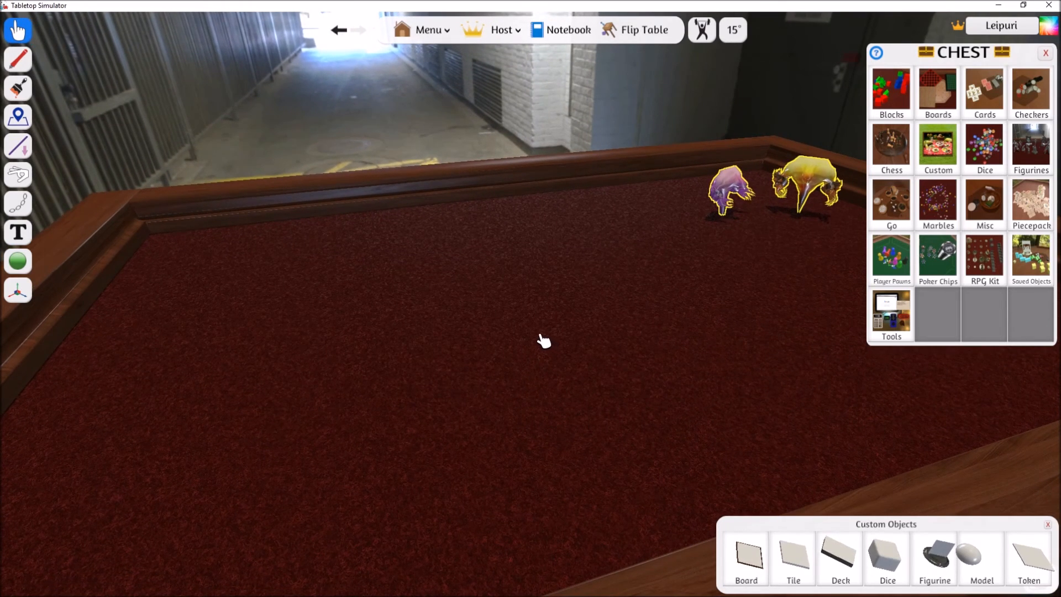
Step: Switch to Tabletop Simulator and paste a copy of the purple creature onto the empty part of the table
click(540, 335)
key(w)
key(d)
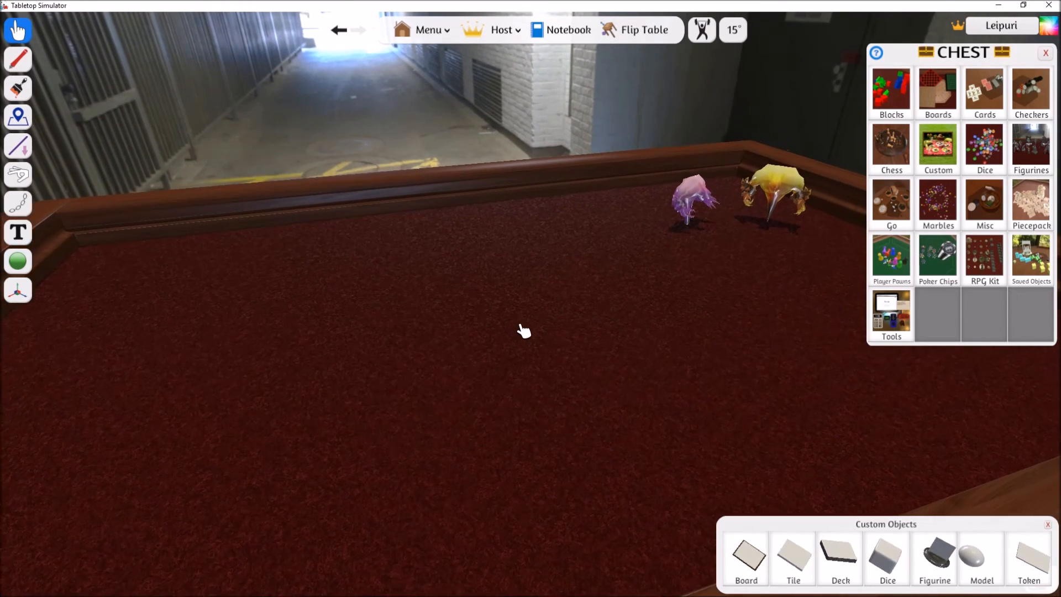
key(ctrl+c)
key(ctrl+v)
key(a)
scroll(398, 365, up, 5)
key(a)
key(s)
scroll(408, 367, down, 5)
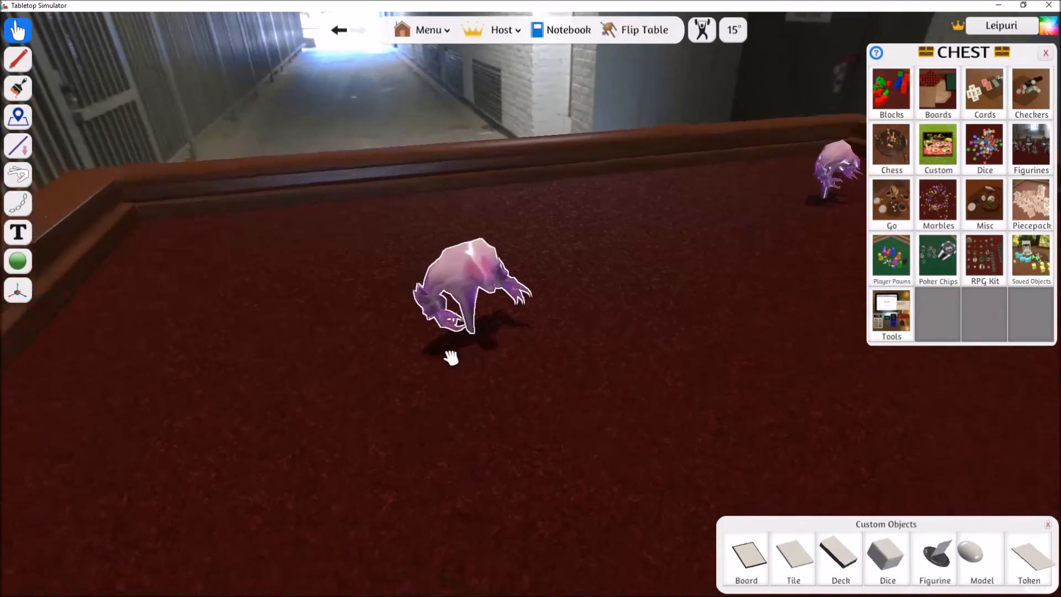
Step: Copy the Dropbox public link of test1.obj and use it as the Model/Mesh of the pasted creature
right_click(477, 295)
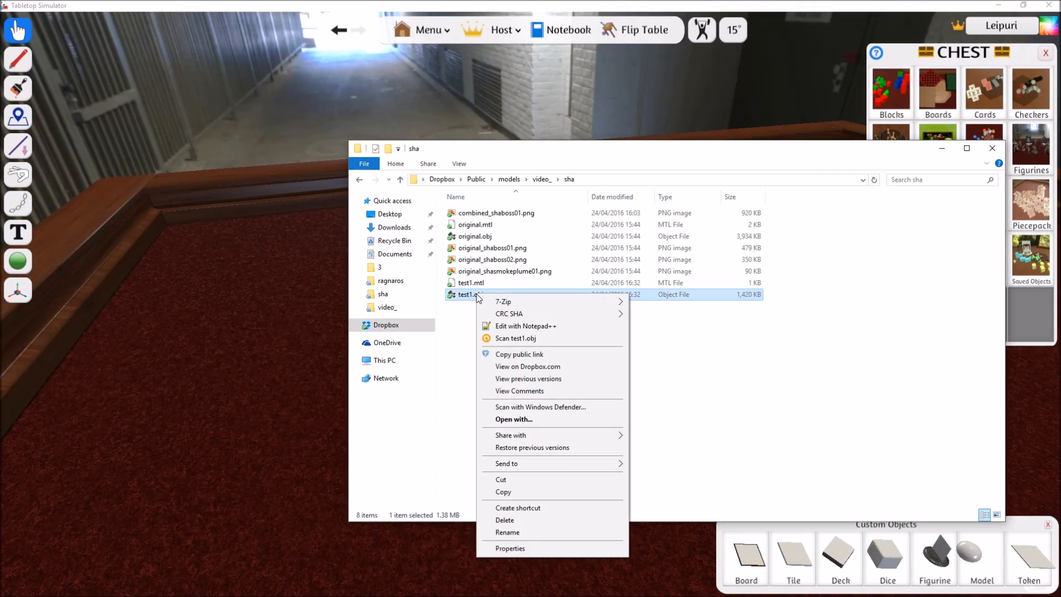
click(527, 357)
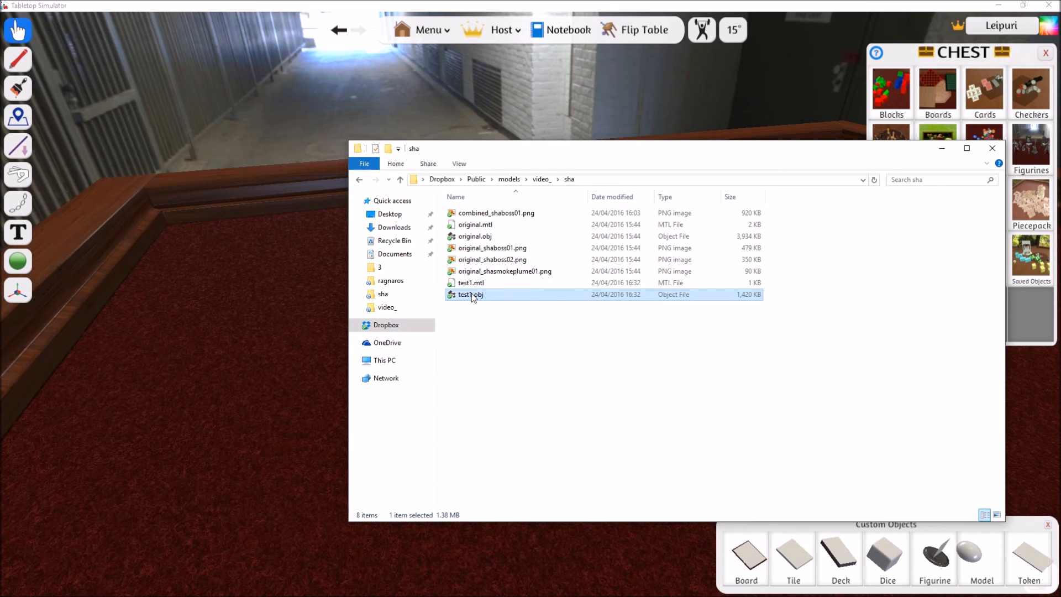
right_click(267, 277)
right_click(474, 271)
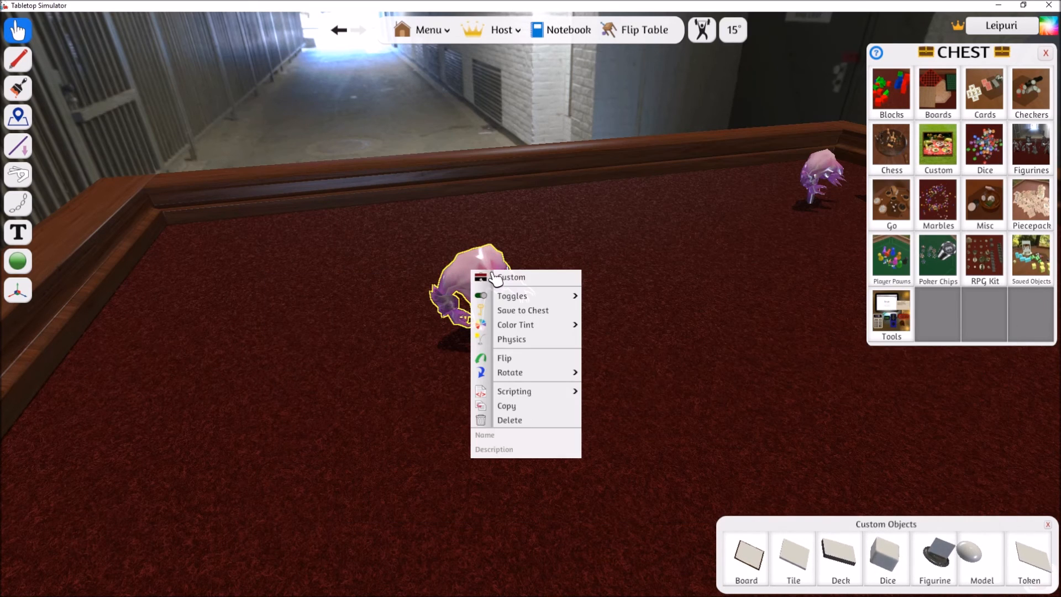
click(500, 274)
click(350, 193)
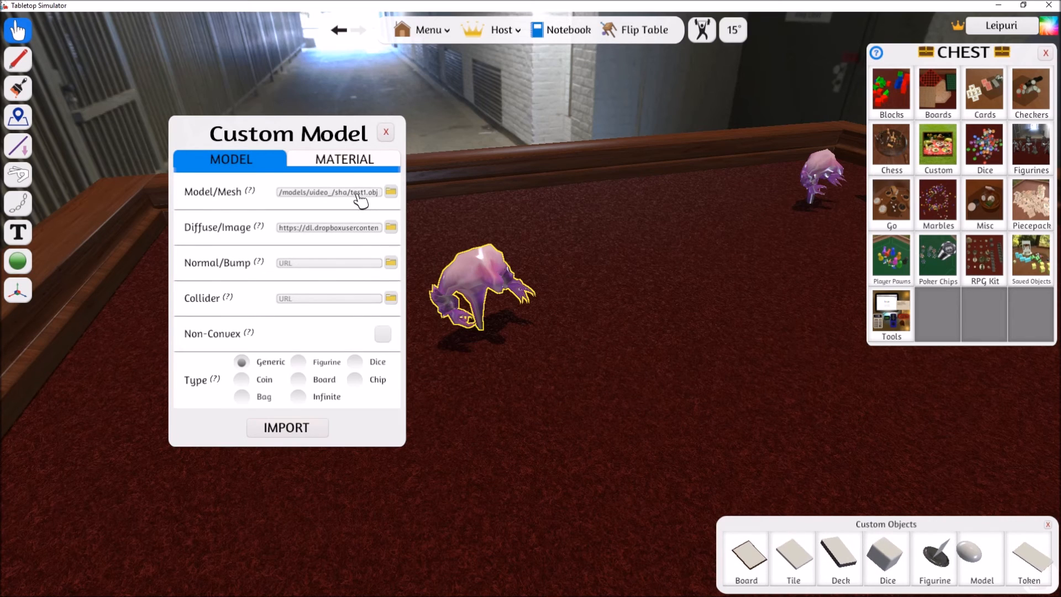
Step: Set the Diffuse/Image to the public link of combined_shaboss01.png and import the custom model
key(alt+Tab)
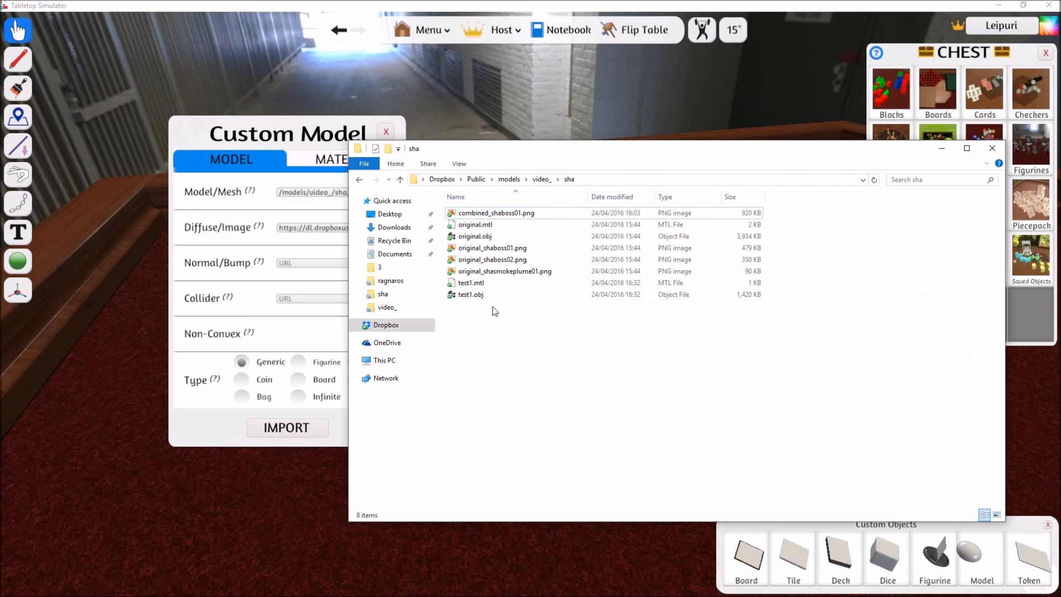
right_click(476, 214)
click(524, 381)
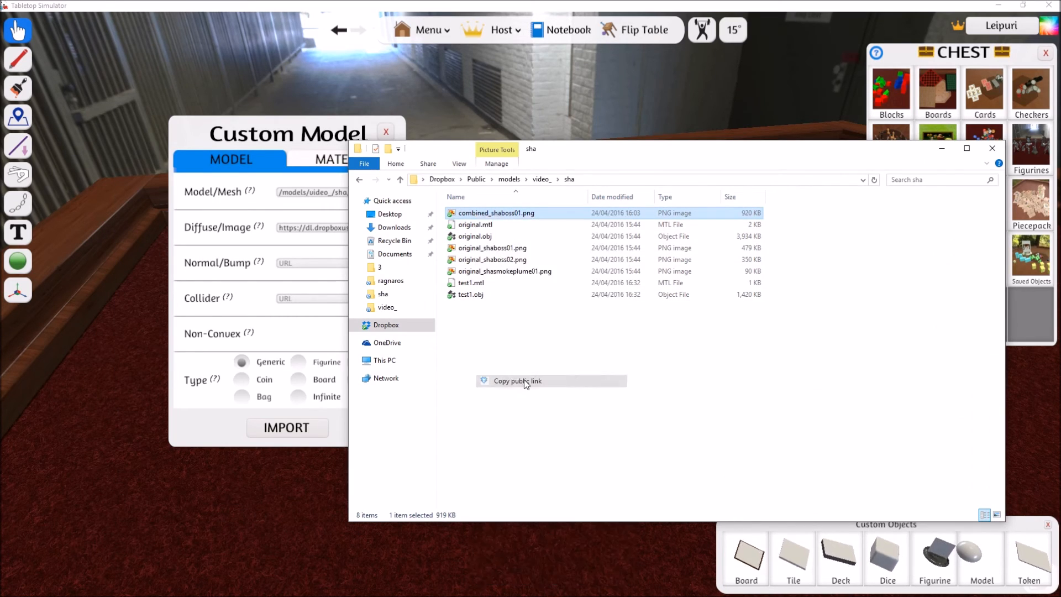
click(304, 228)
key(ctrl+v)
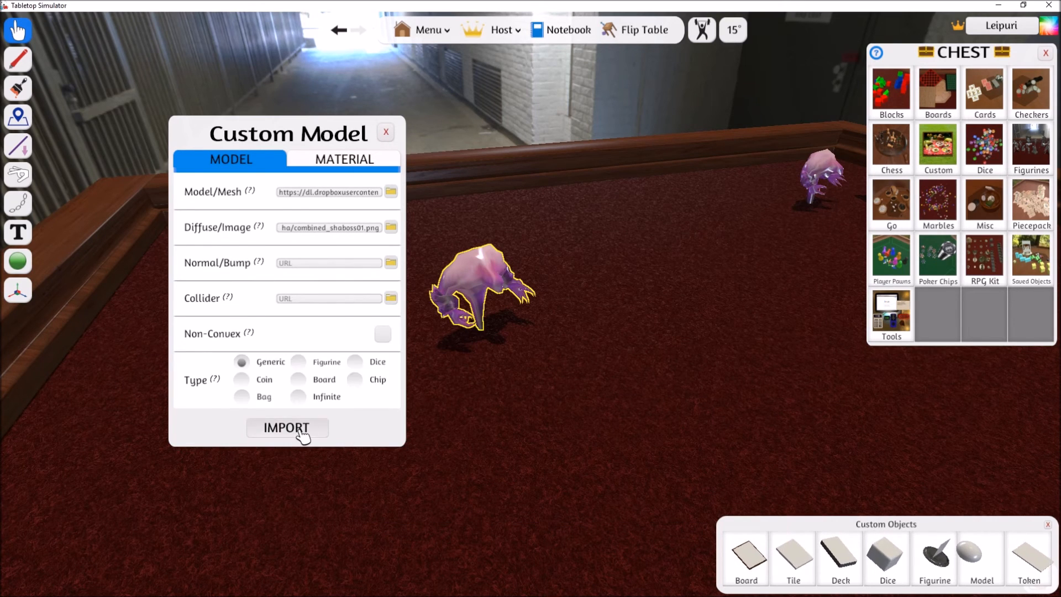
click(286, 428)
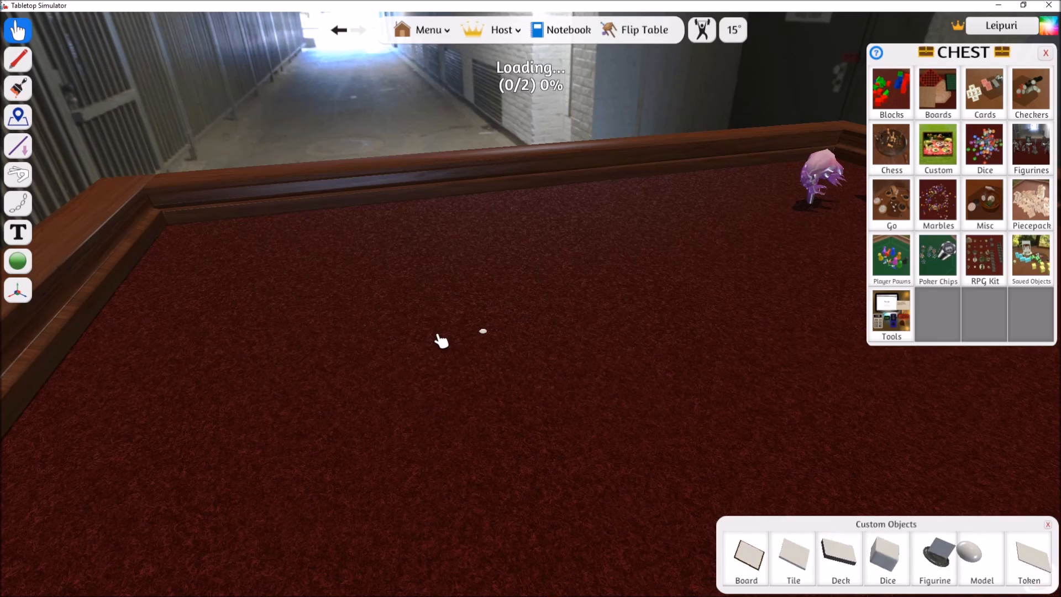
Step: Change the imported creature's material to Cardboard in its custom model settings and import it again
drag(466, 263, 454, 308)
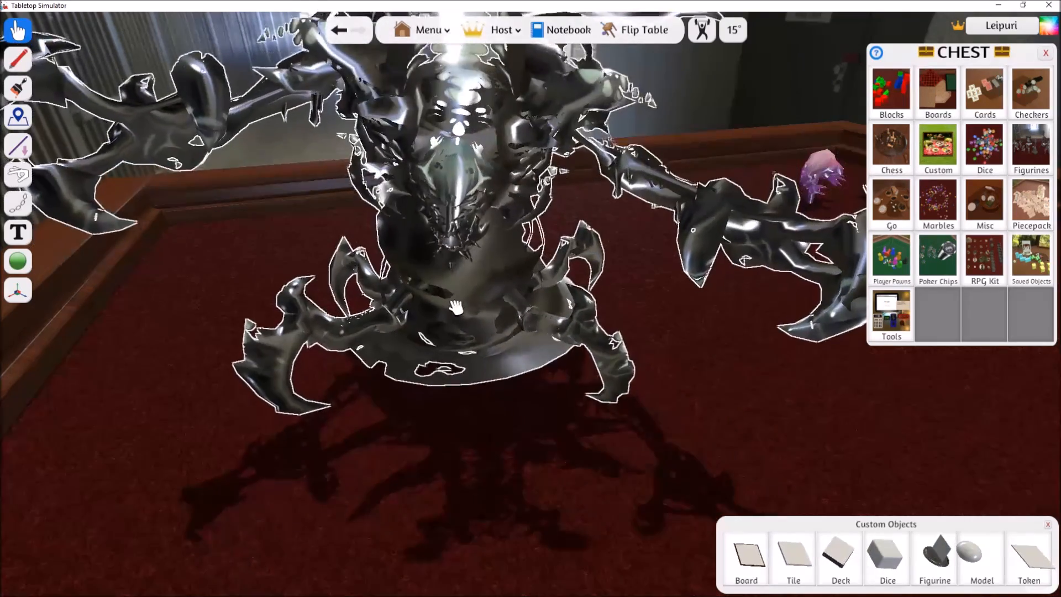
scroll(466, 426, down, 5)
scroll(490, 464, up, 5)
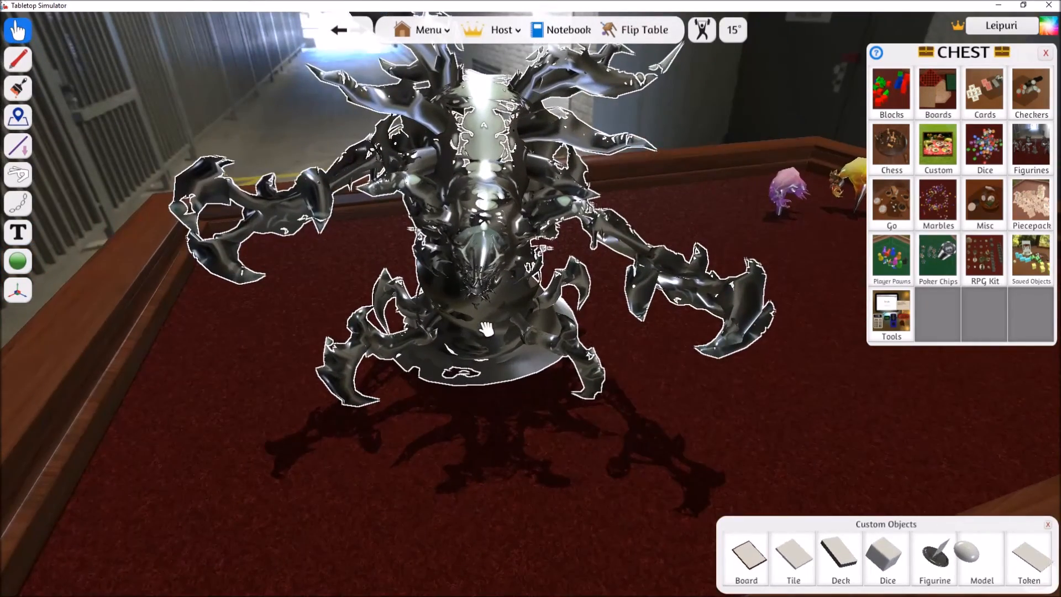
right_click(505, 321)
click(525, 323)
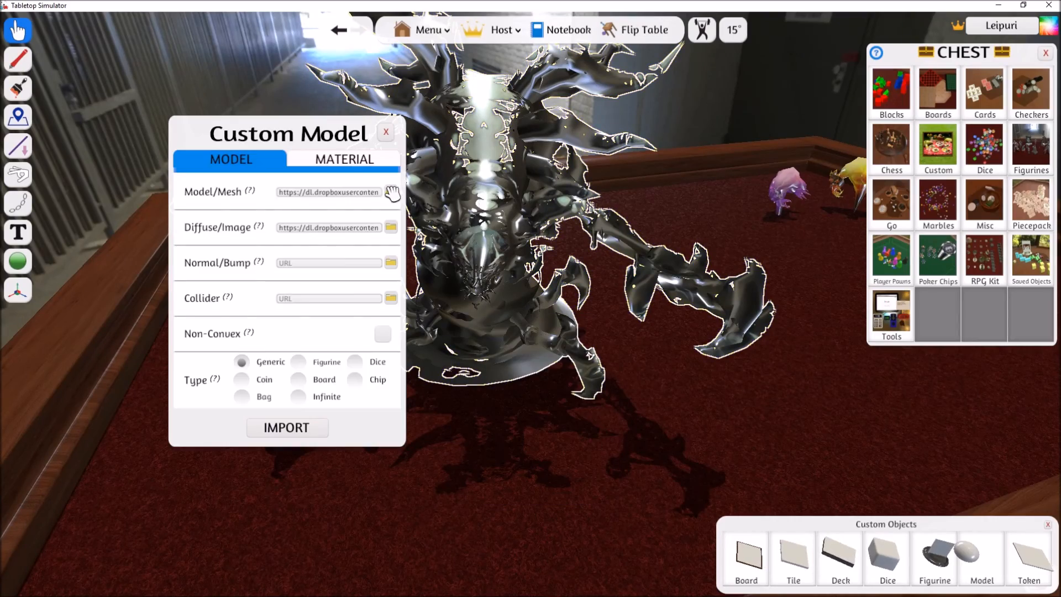
click(347, 162)
click(320, 202)
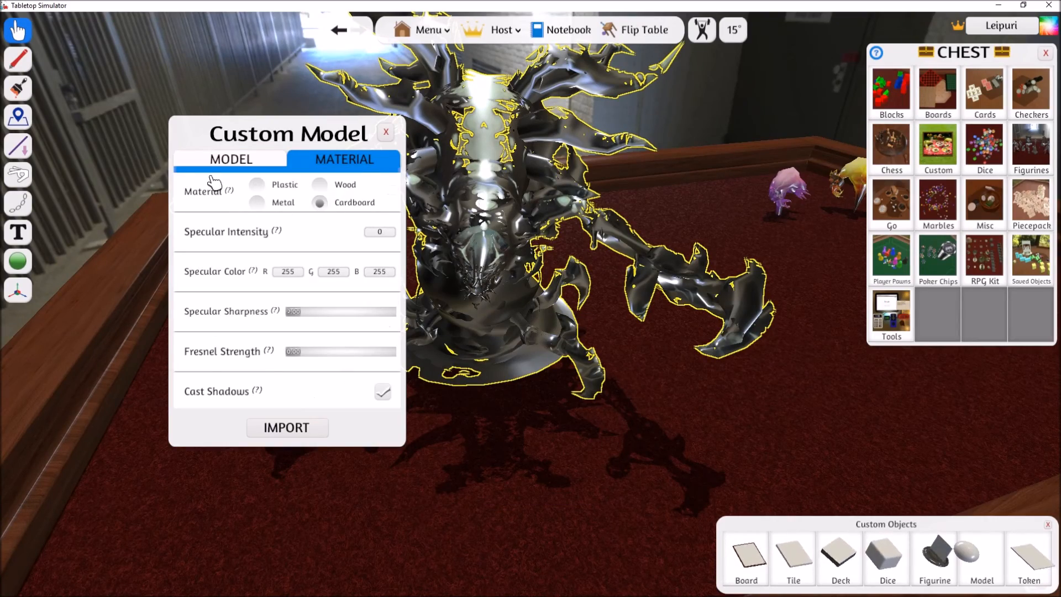
click(306, 429)
Step: Move and turn the creature on the table and scale it up in several increments
right_drag(483, 455, 575, 466)
drag(551, 387, 468, 357)
right_drag(504, 442, 556, 431)
scroll(557, 430, down, 10)
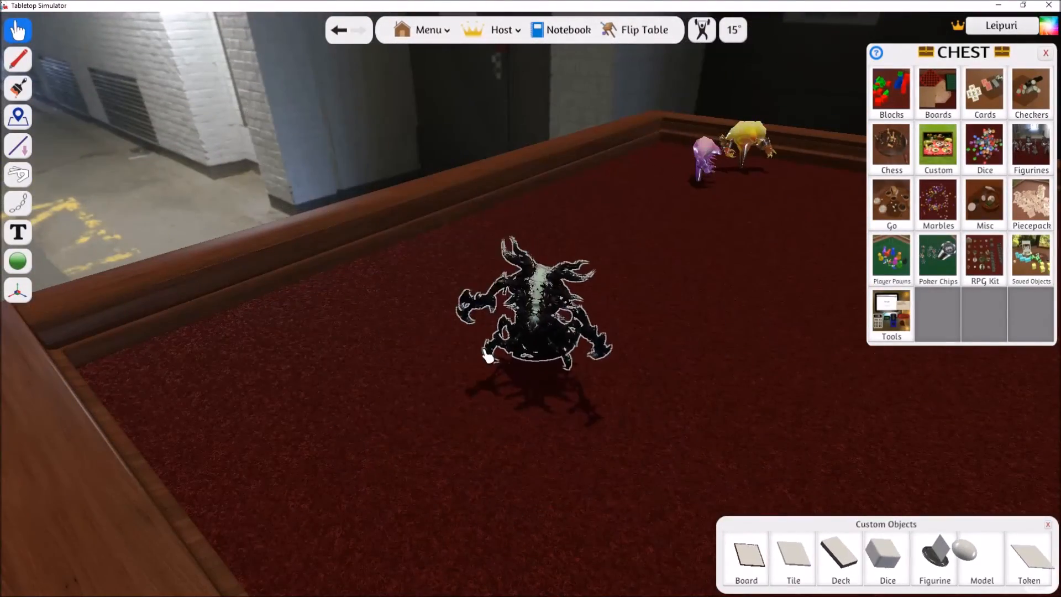
drag(483, 349, 463, 333)
scroll(467, 336, down, 3)
key(plus)
key(plus)
key(plus)
key(plus)
key(plus)
key(plus)
key(plus)
key(plus)
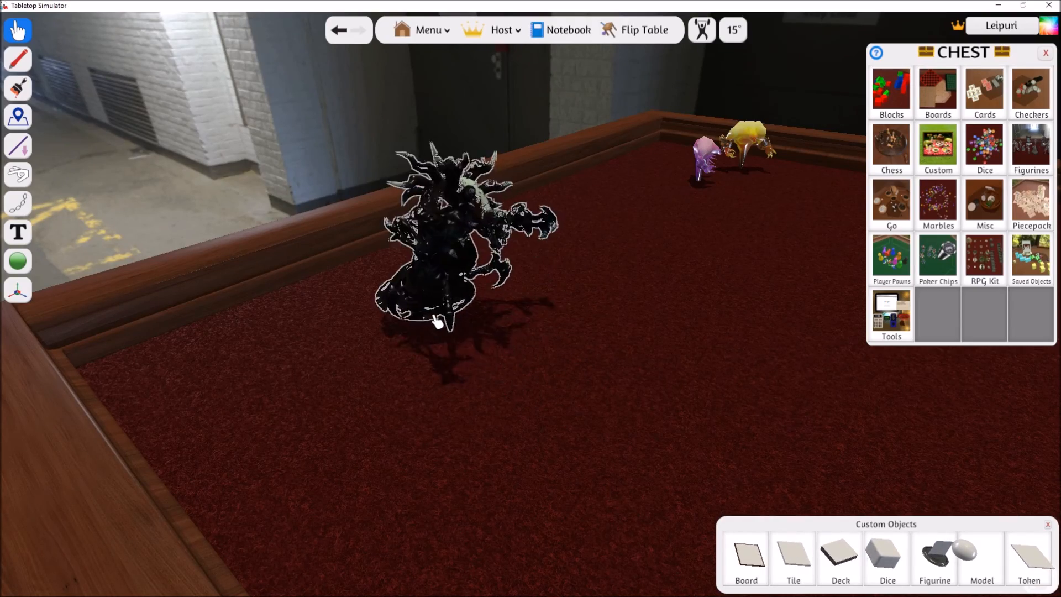
Step: Review the creature's custom model settings and close them without importing
right_drag(600, 399, 417, 313)
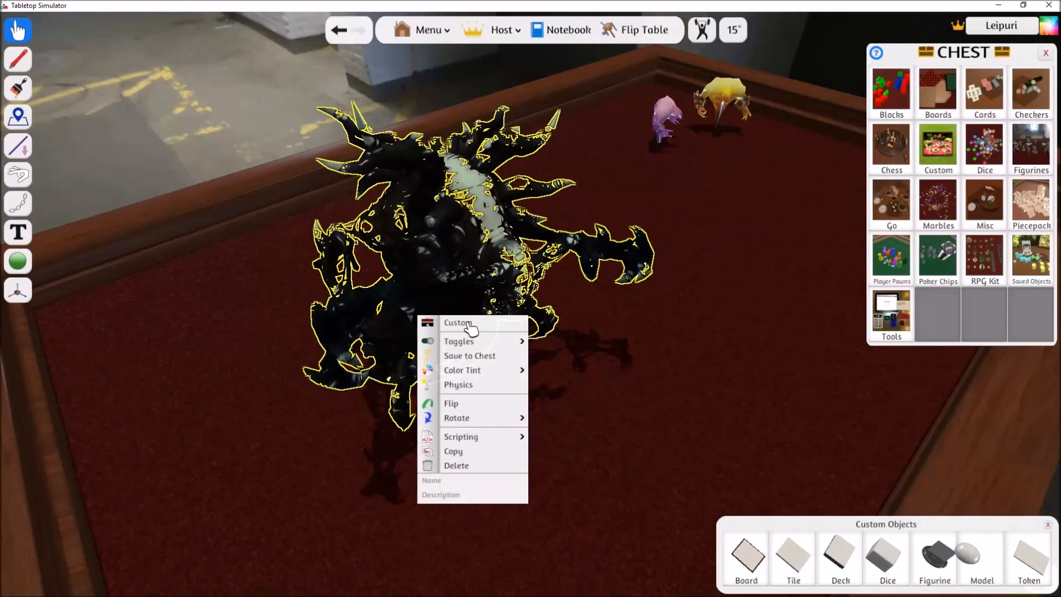
click(469, 324)
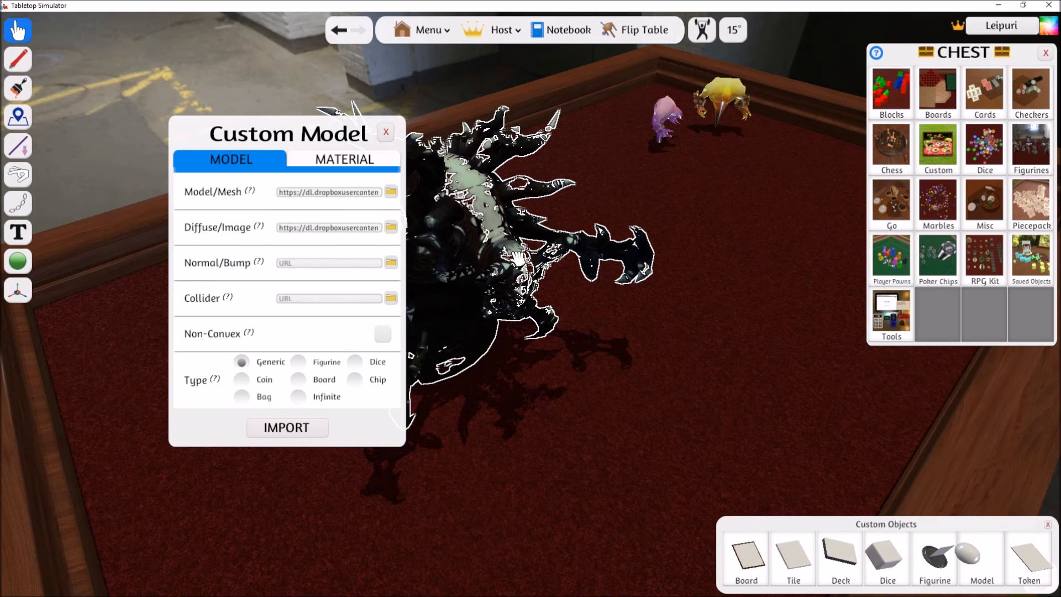
right_drag(550, 355, 523, 283)
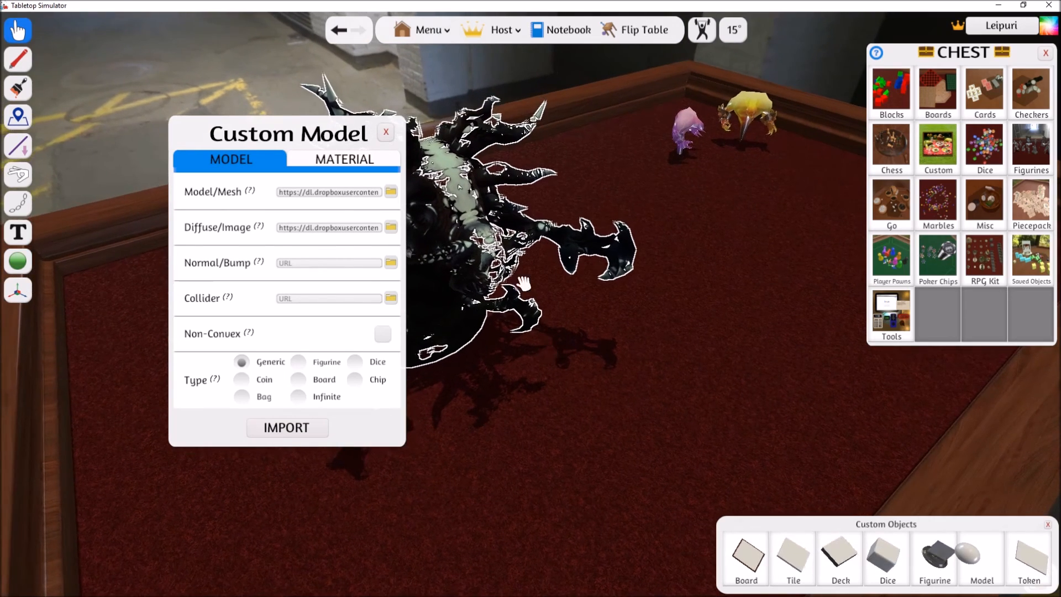
click(386, 131)
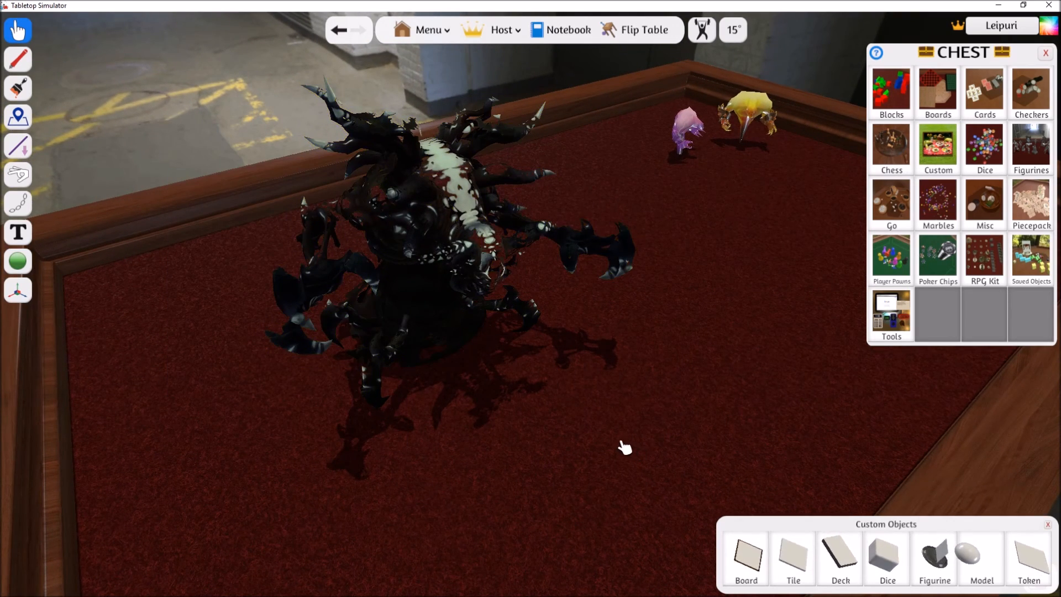
Step: Switch to Blender and import the Ragnaros creature as a Wavefront OBJ into the blank scene
key(ctrl+v)
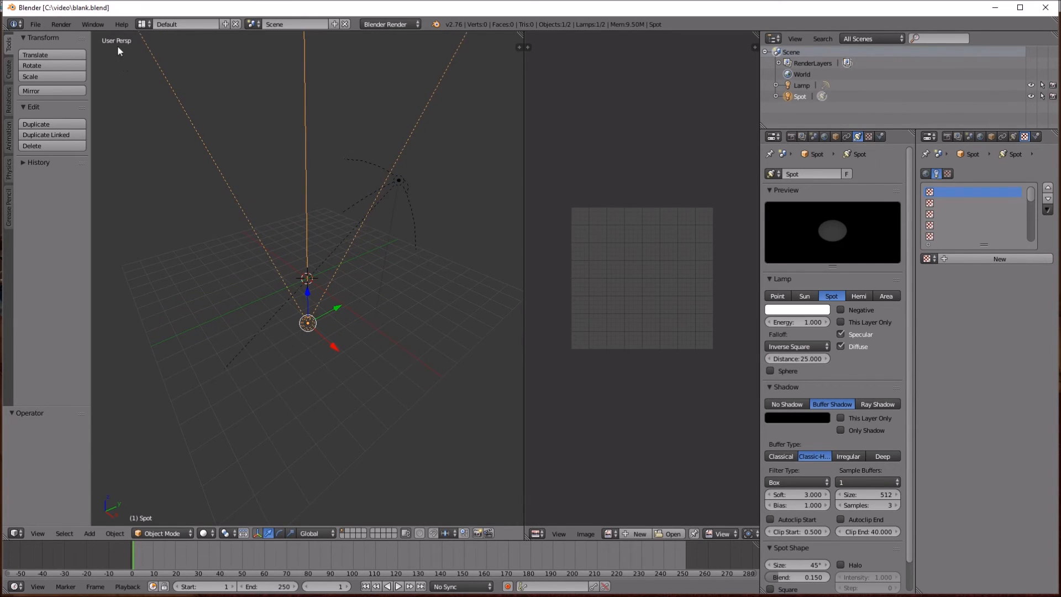
click(35, 25)
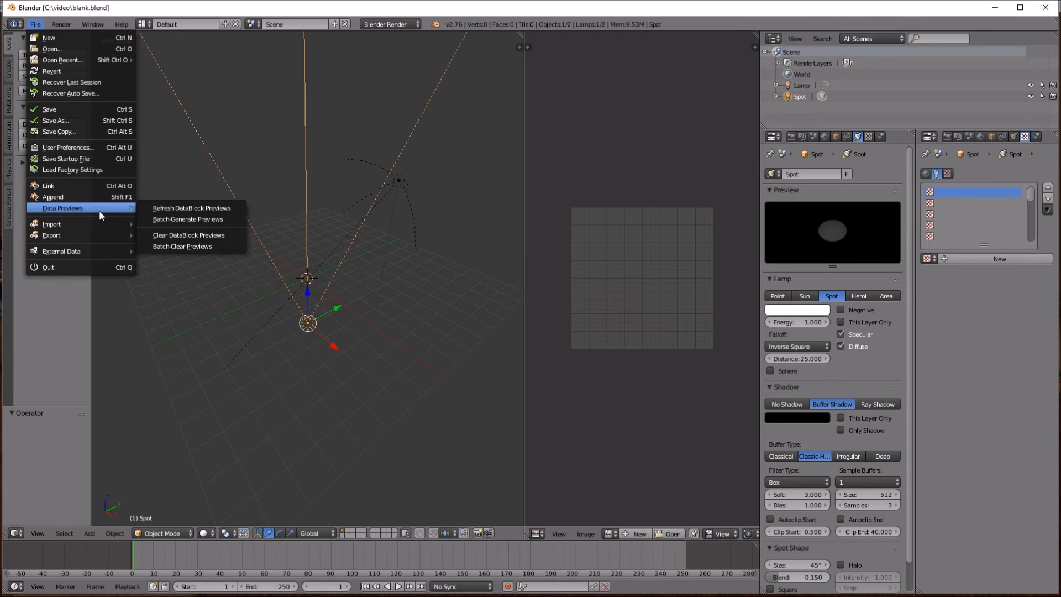
mouse_move(98, 223)
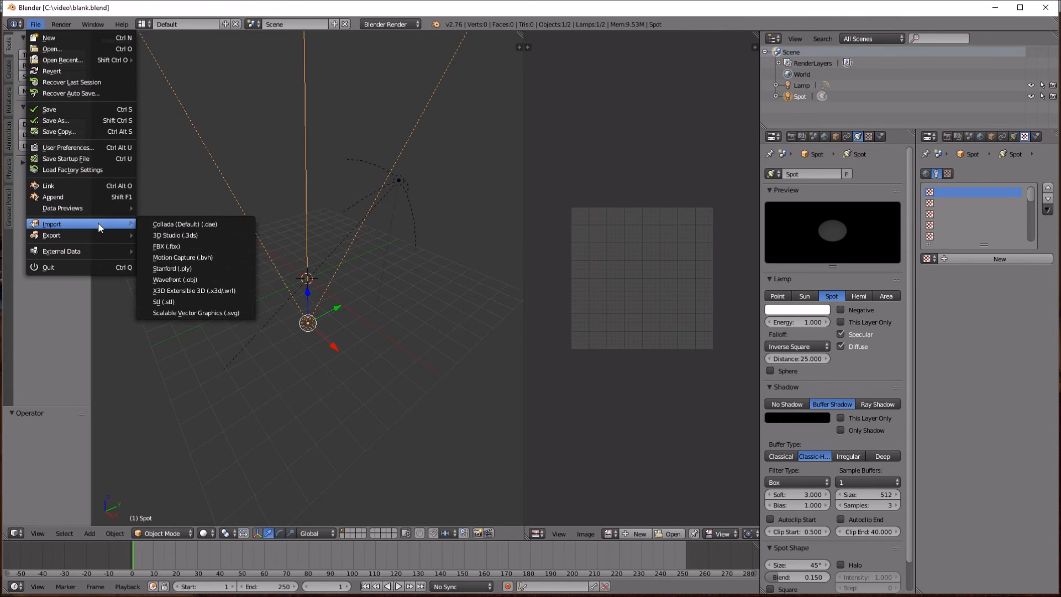
click(194, 279)
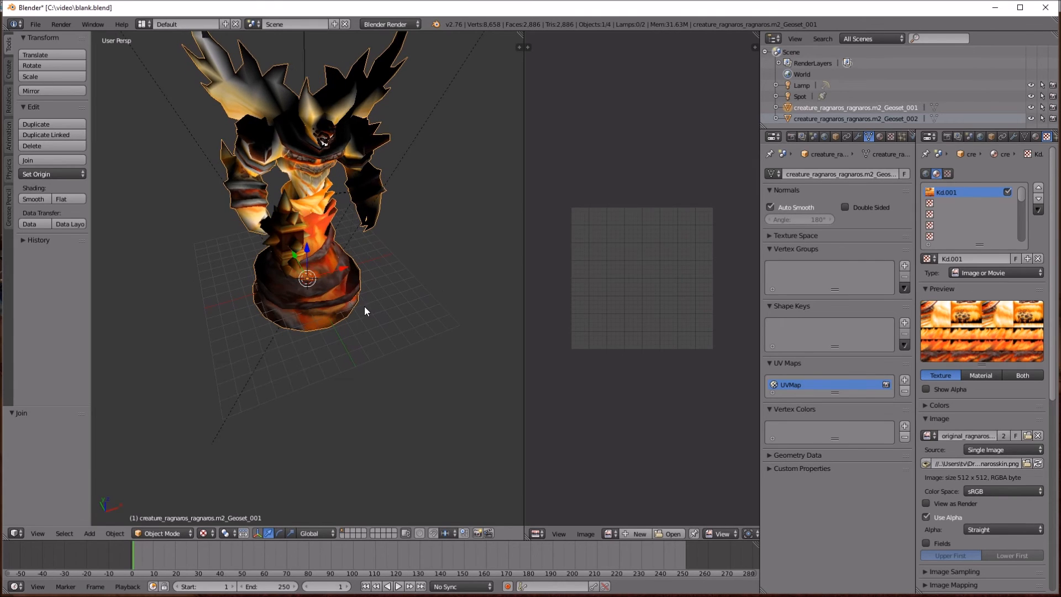
Step: Enter Edit Mode on creature_ragnaros Geoset_001, load the combined Ragnaros texture into the UV editor and select all its UVs
key(Tab)
scroll(695, 380, down, 2)
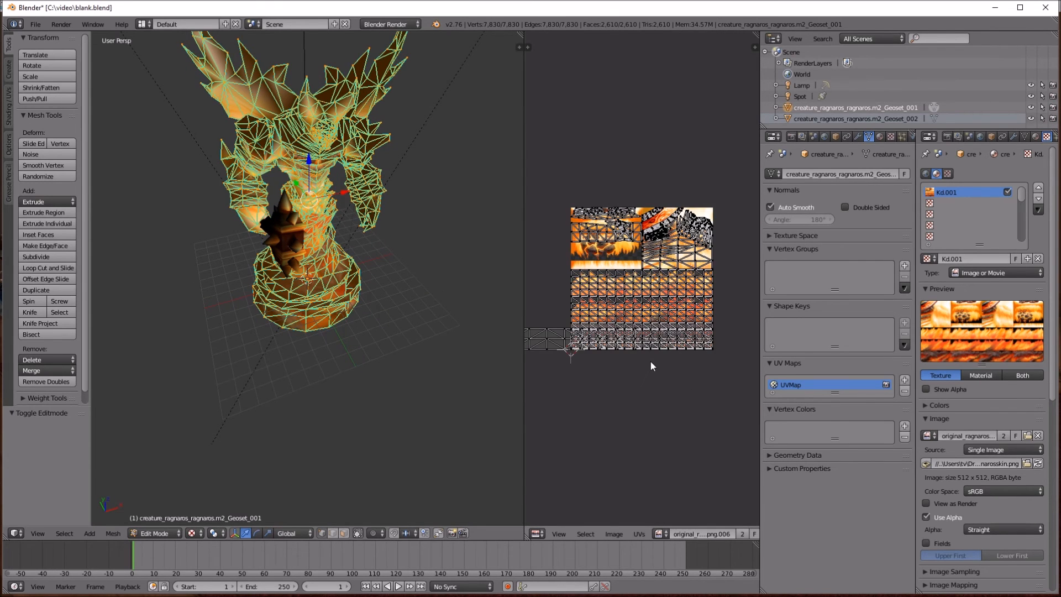
key(alt+Tab)
key(BackSpace)
double_click(484, 226)
drag(496, 236, 635, 97)
scroll(629, 348, down, 1)
key(a)
middle_drag(627, 397, 626, 355)
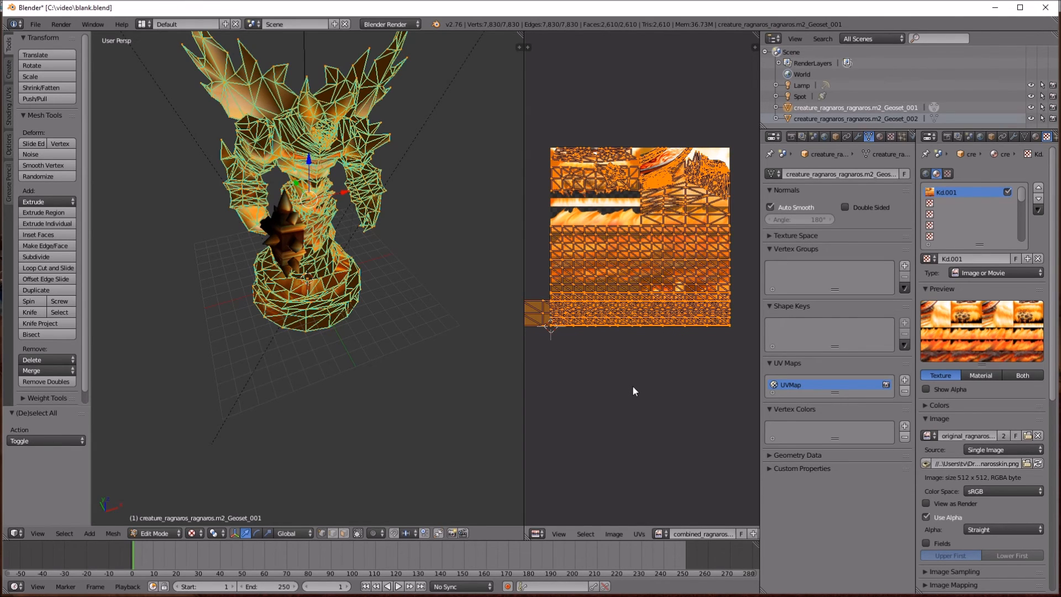
Step: Scale all UVs of Geoset_001 by 0.75 along the Y axis
key(s)
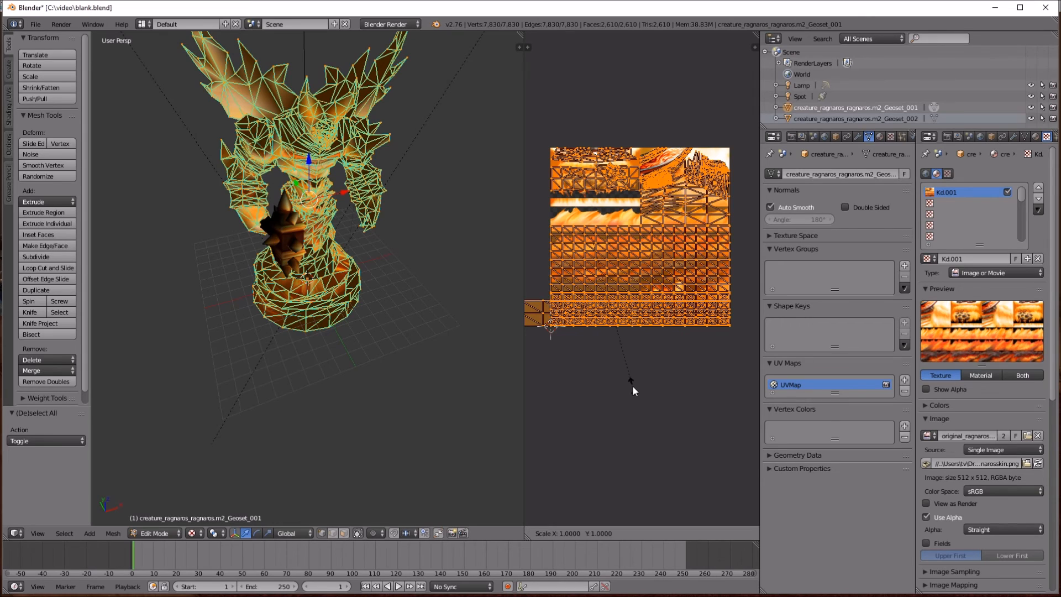
key(y)
text(0.75)
key(Return)
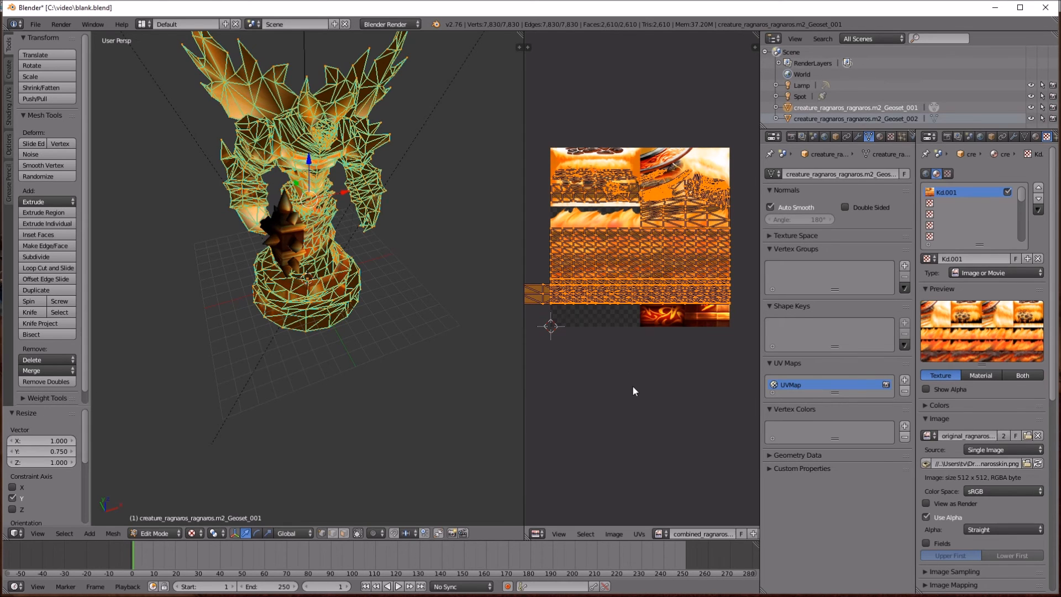
Step: Move the UVs of Geoset_001 by 64 along Y so they align with the upper part of the combined texture
middle_drag(632, 396, 631, 412)
scroll(630, 413, up, 2)
scroll(630, 413, down, 2)
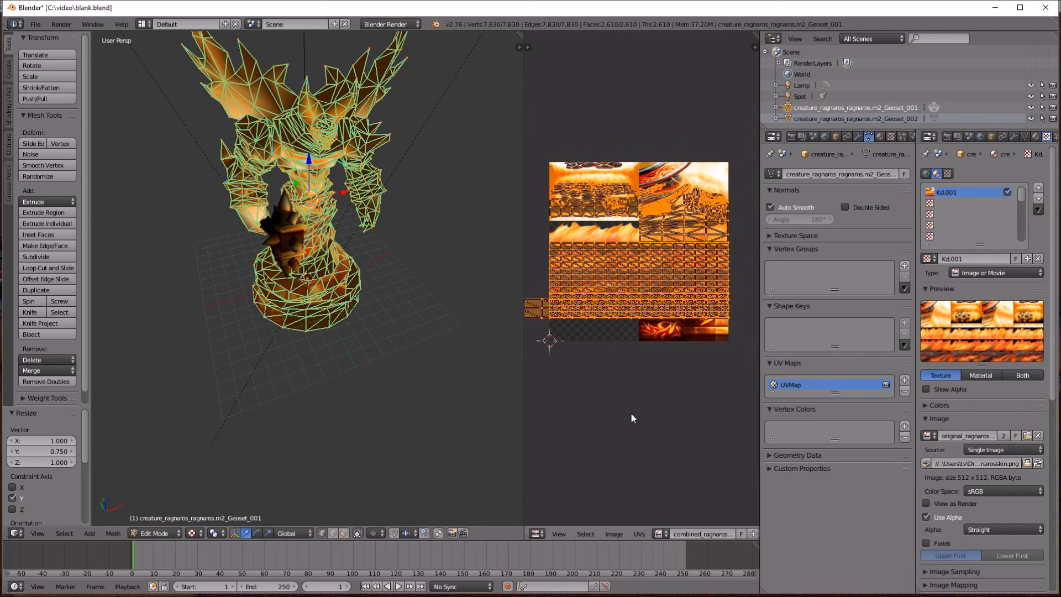
text(gy)
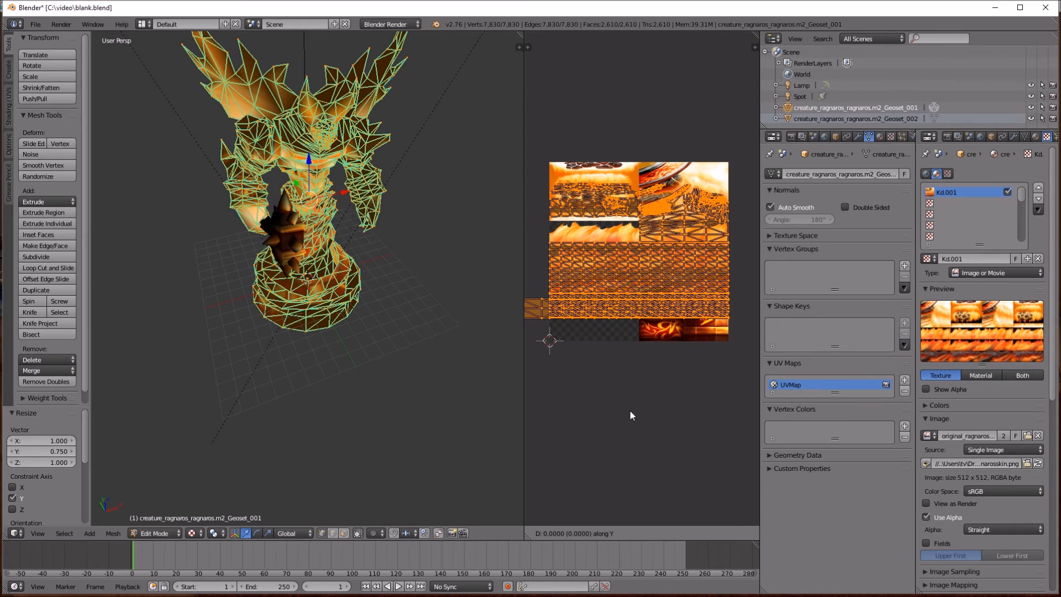
text(64)
key(Return)
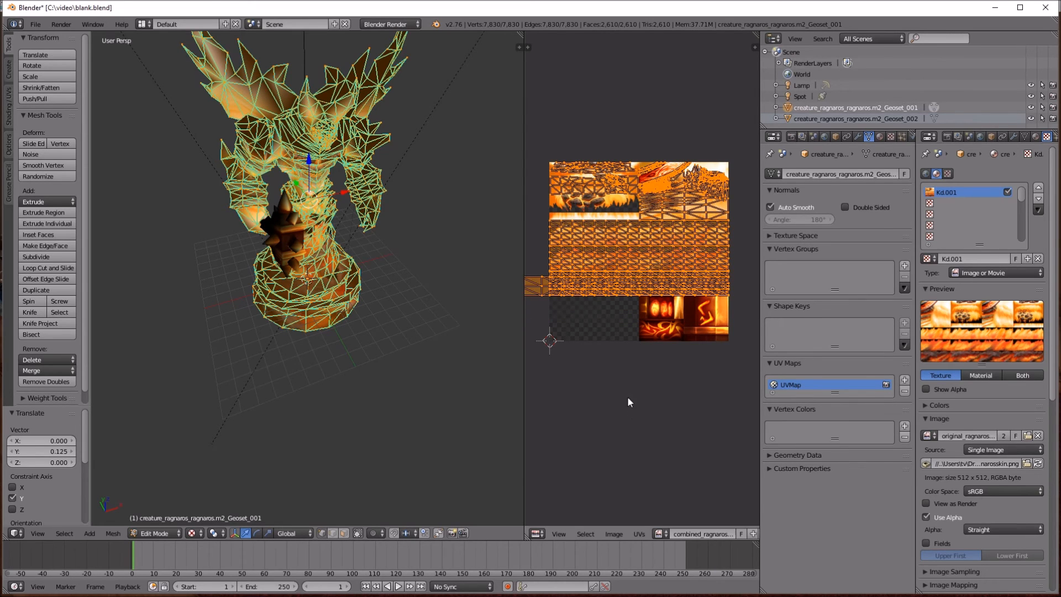
Step: Open Geoset_002, the hammer, in Edit Mode with all UVs selected and load the combined Ragnaros texture for it
click(815, 118)
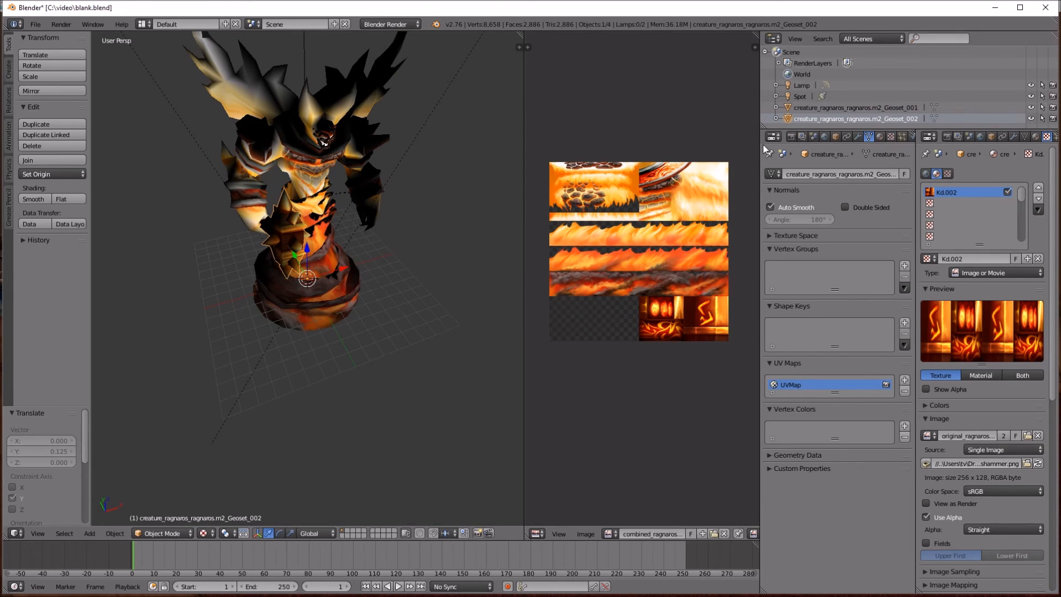
key(Tab)
key(a)
key(alt+Tab)
drag(465, 224, 628, 112)
click(628, 10)
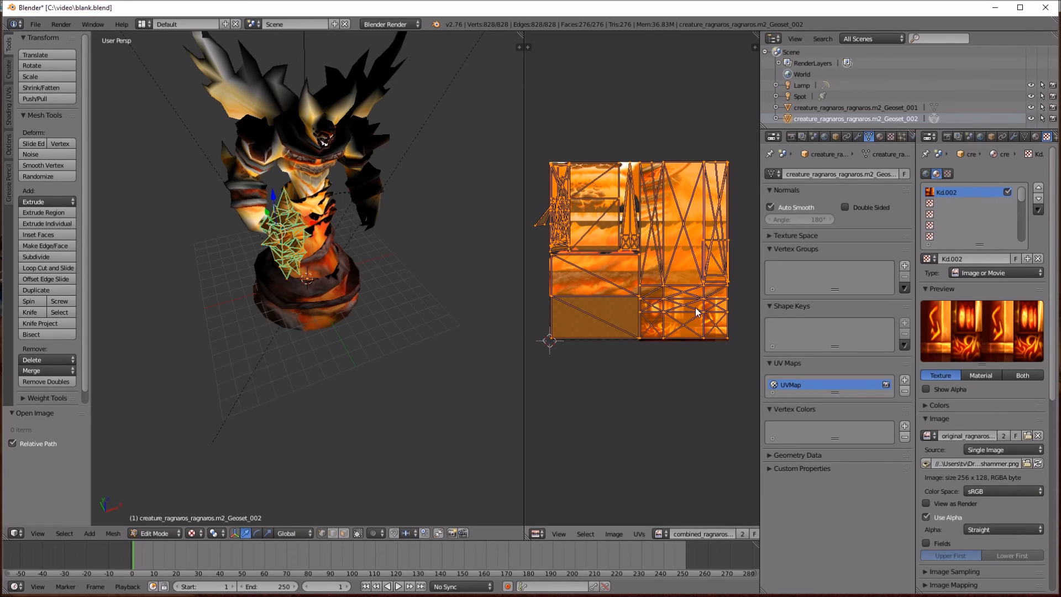
Step: Scale the hammer's UVs by 0.5 along Y, and scale them uniformly by 0.5
key(s)
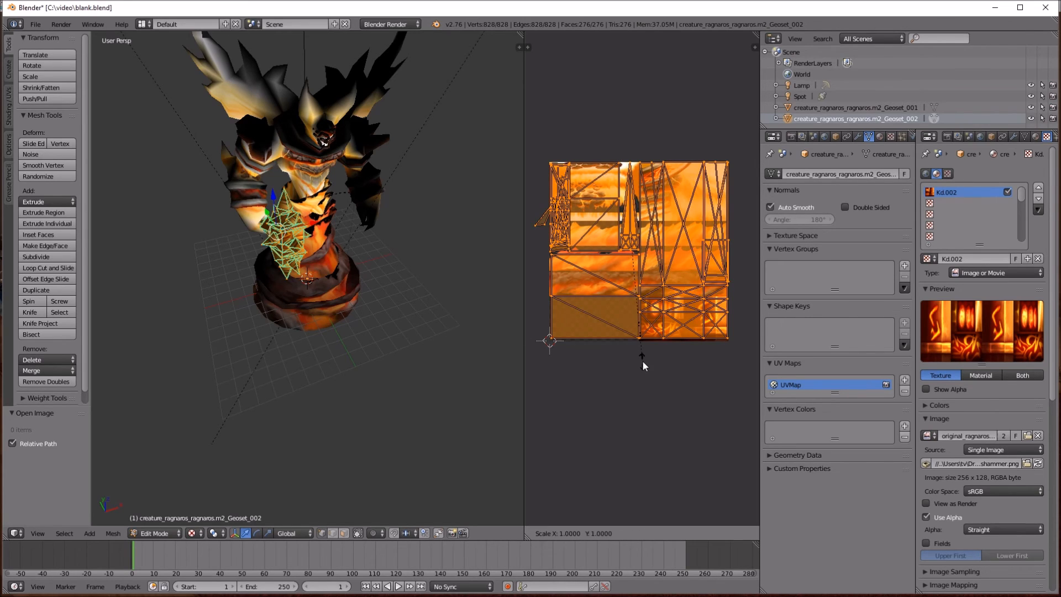
text(y.5)
key(Return)
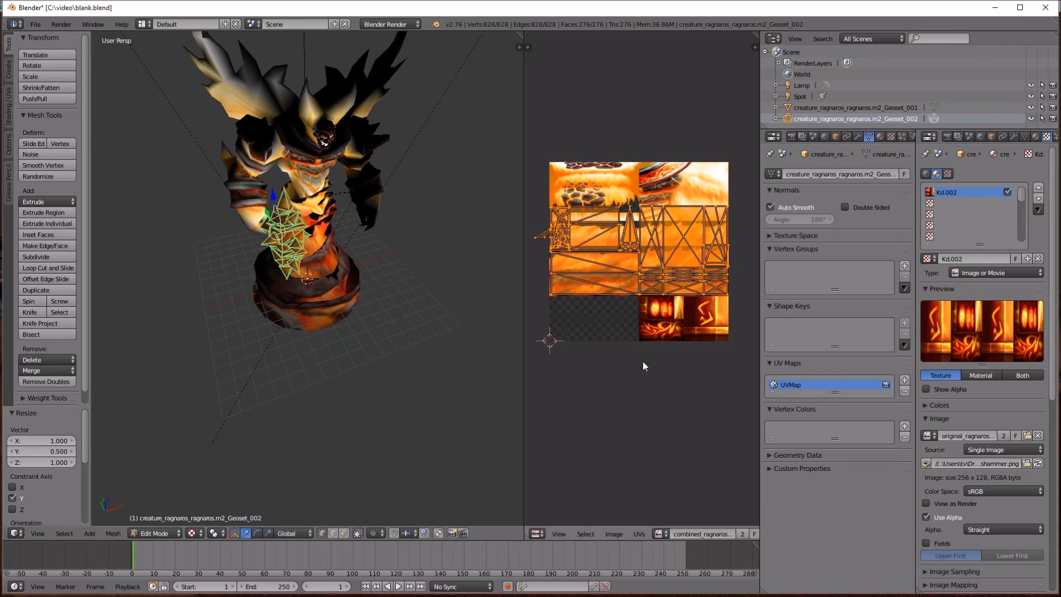
text(s.5)
key(Return)
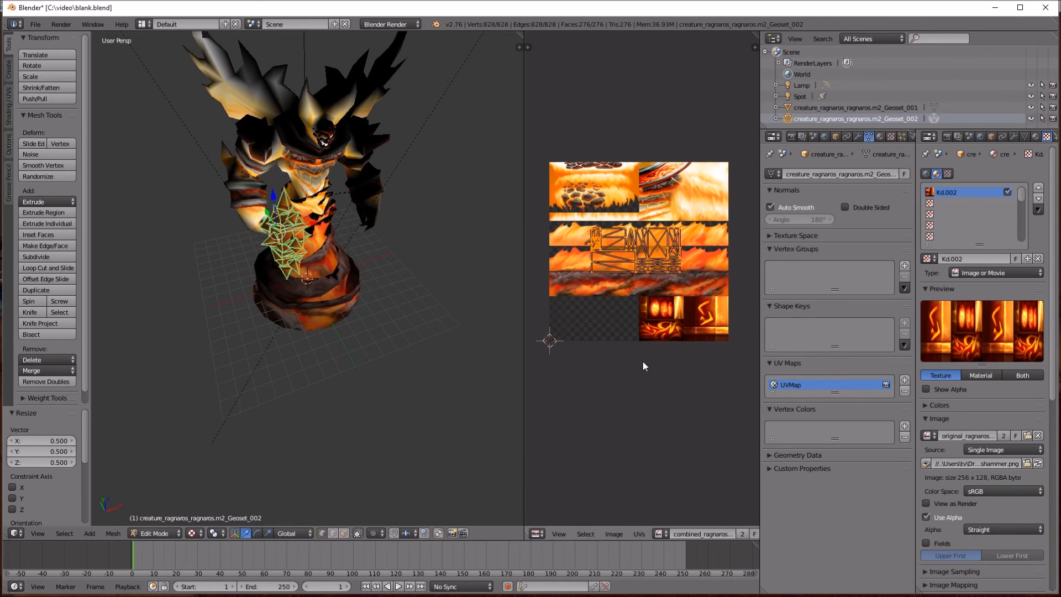
Step: Move the hammer's UVs onto the hammer artwork in the combined texture's lower-right corner and nudge them into alignment
ctrl+middle_drag(644, 377, 601, 371)
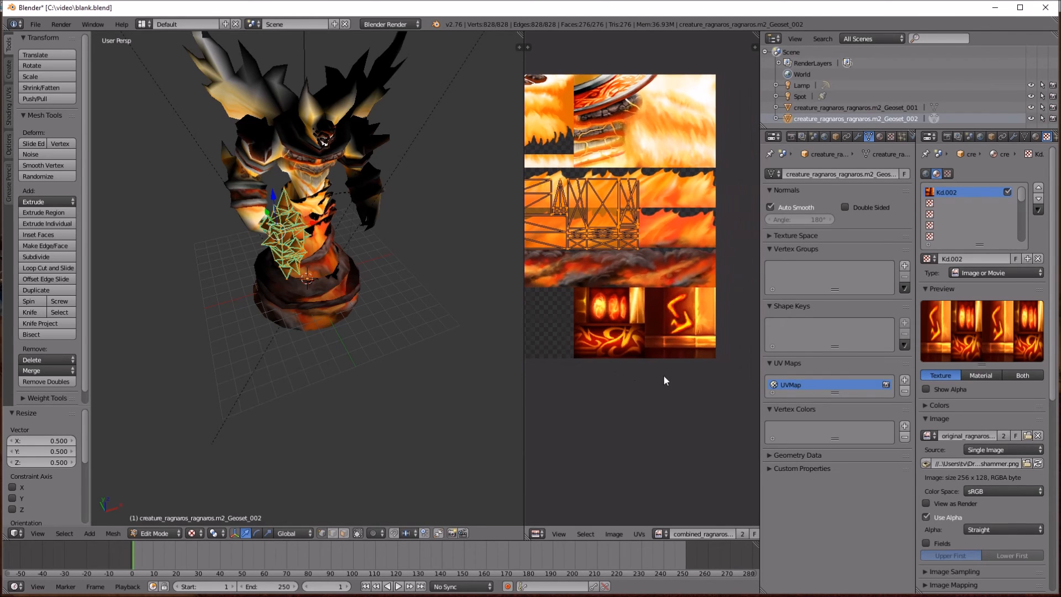
middle_drag(619, 301, 621, 282)
key(g)
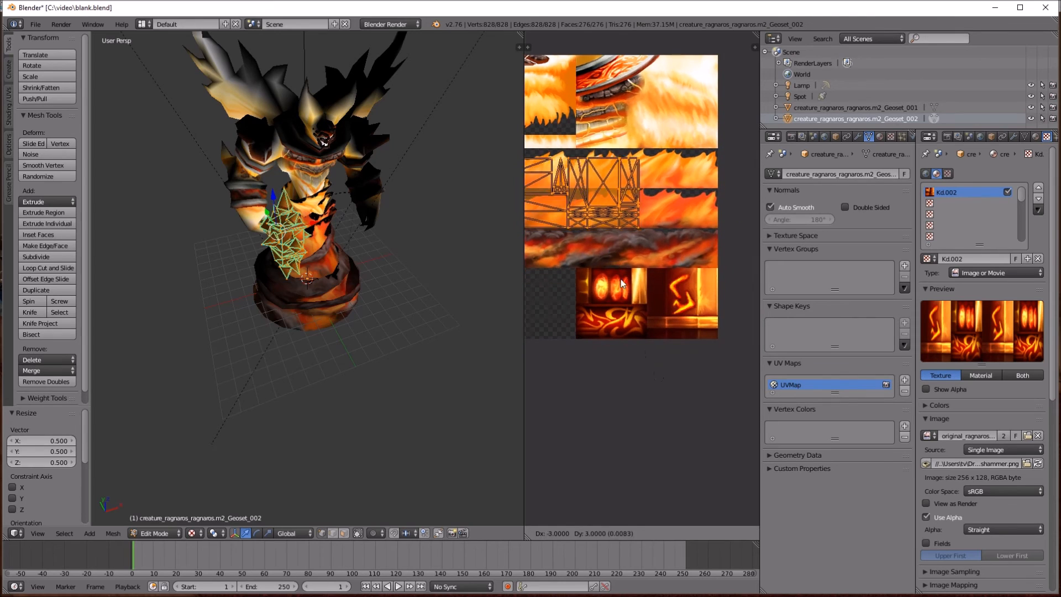
click(691, 360)
scroll(671, 431, up, 6)
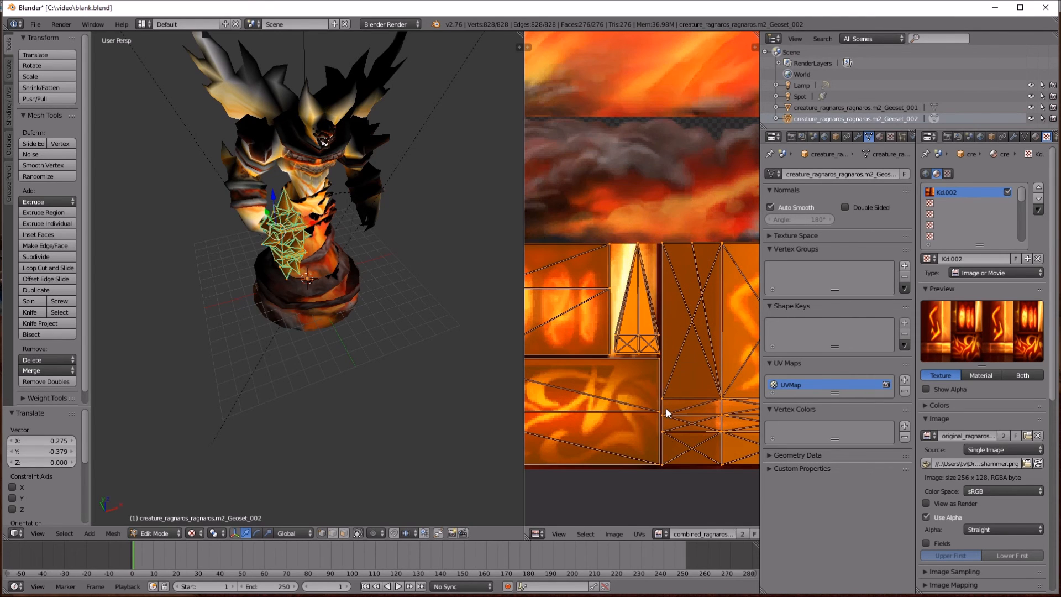
key(g)
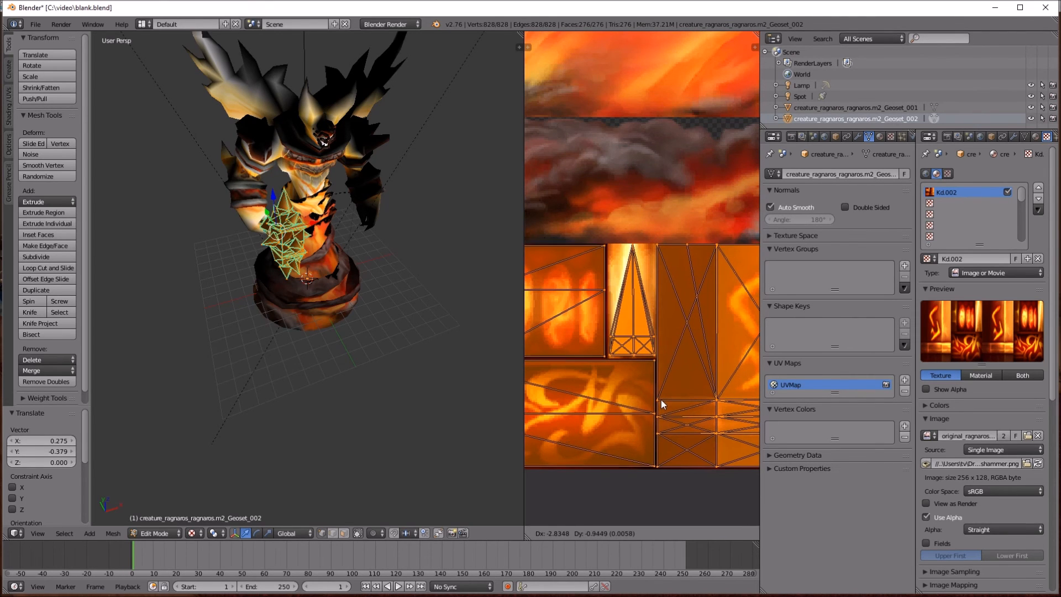
click(661, 400)
Step: Select only the stray UV vertices beside the hammer artwork and move them about 0.043 along X onto the texture
middle_drag(603, 442, 697, 398)
scroll(629, 416, down, 3)
scroll(656, 304, up, 4)
scroll(656, 304, up, 1)
middle_drag(656, 365, 635, 351)
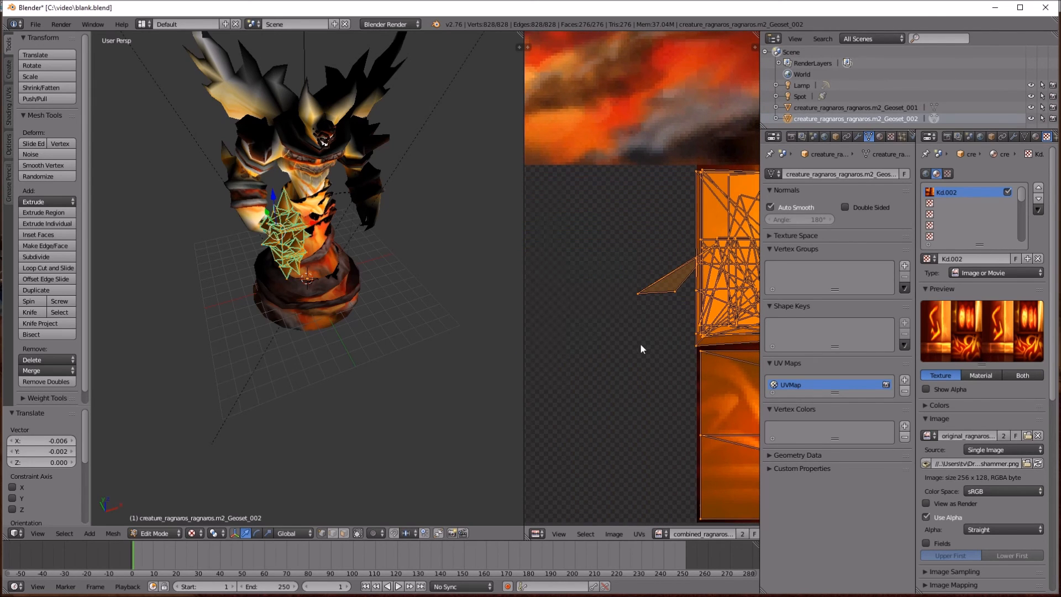
key(a)
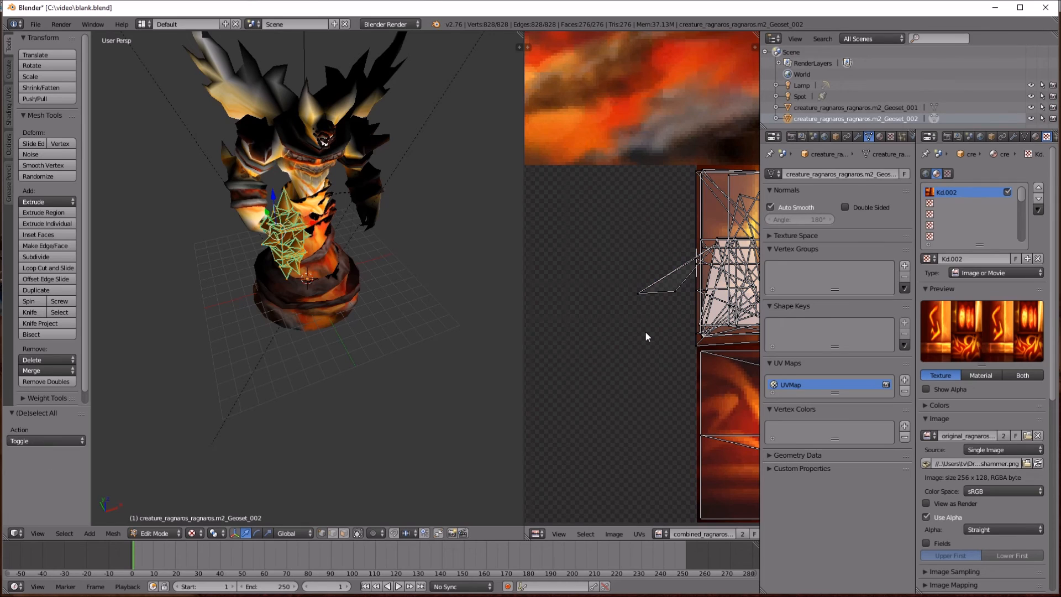
key(b)
drag(600, 198, 681, 330)
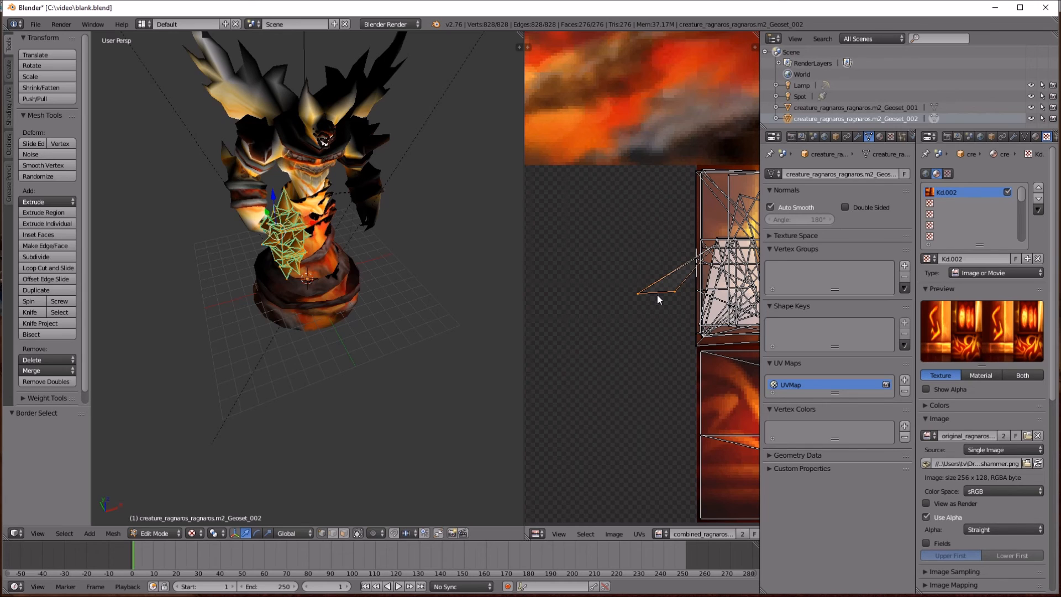
key(g)
key(x)
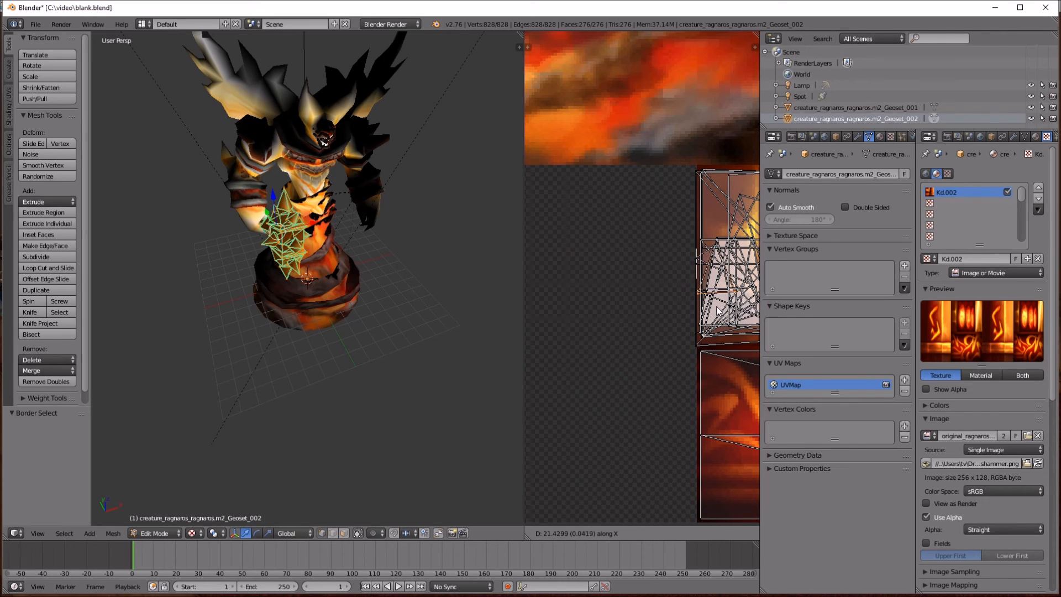
click(717, 311)
scroll(672, 316, down, 5)
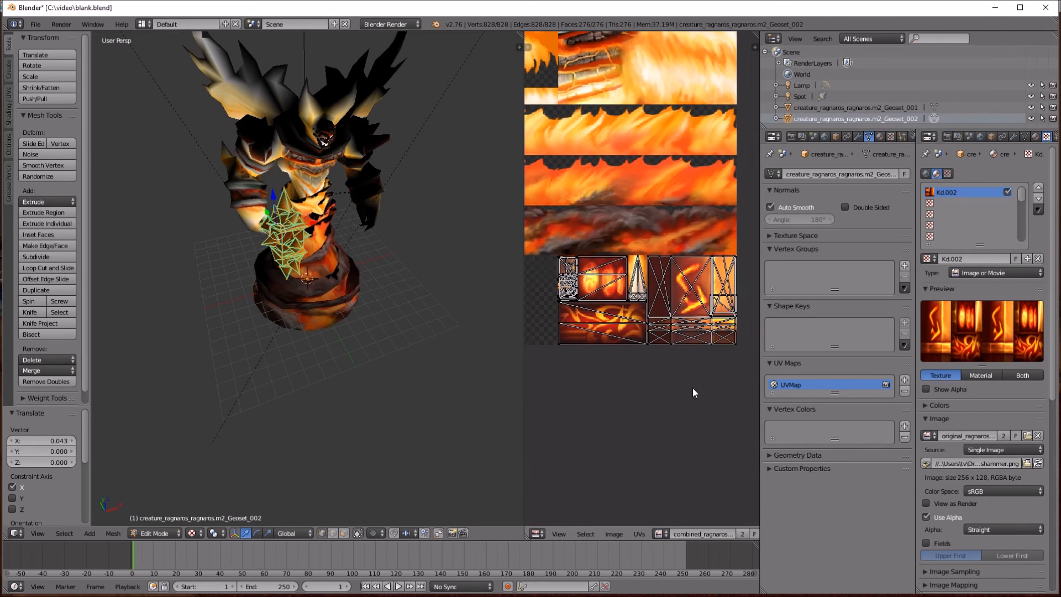
scroll(654, 385, down, 4)
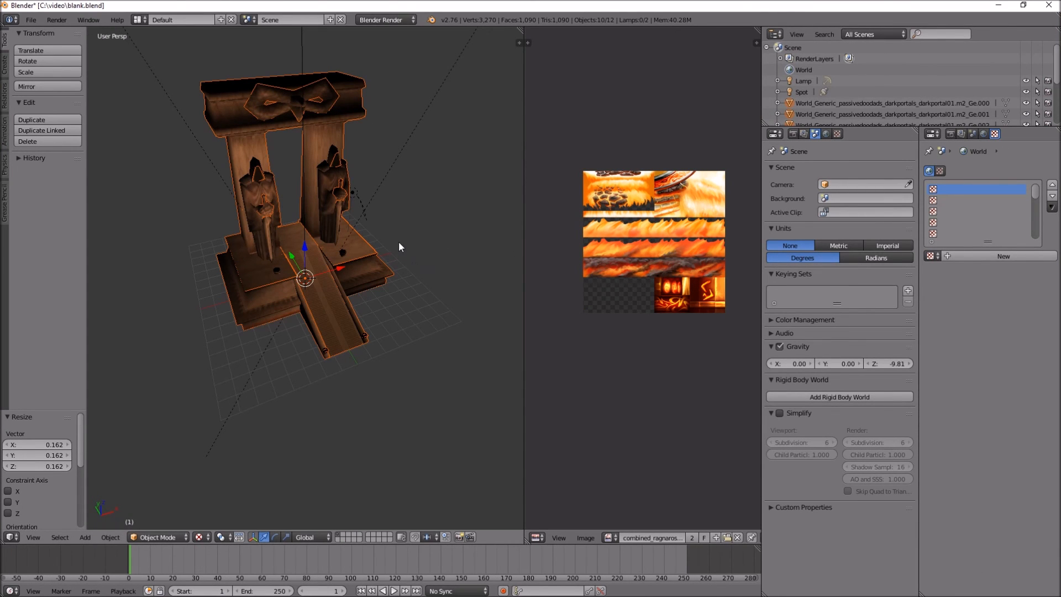
Step: Select the dark portal's ramp mesh, enter Edit Mode and examine its UV layout against the steps texture
right_click(343, 295)
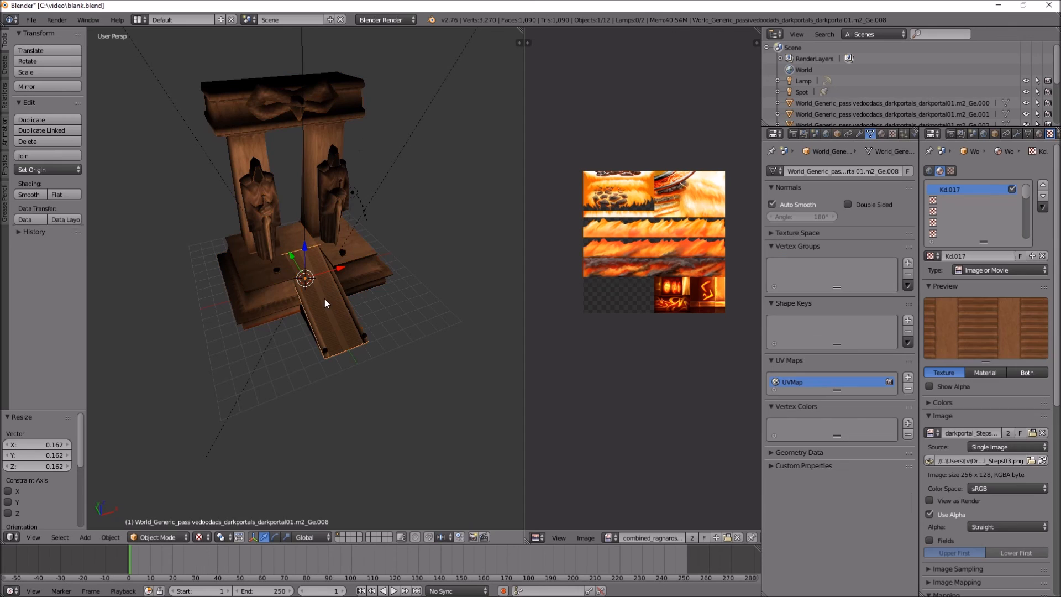
key(Tab)
scroll(637, 338, down, 3)
scroll(638, 341, up, 2)
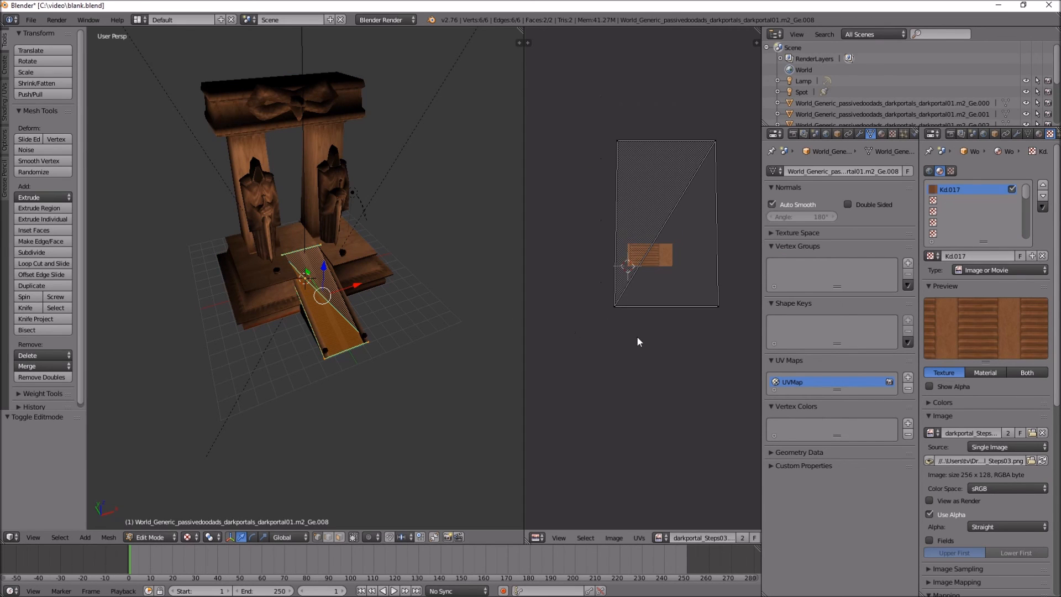
scroll(635, 331, up, 2)
scroll(640, 330, down, 2)
scroll(639, 330, up, 2)
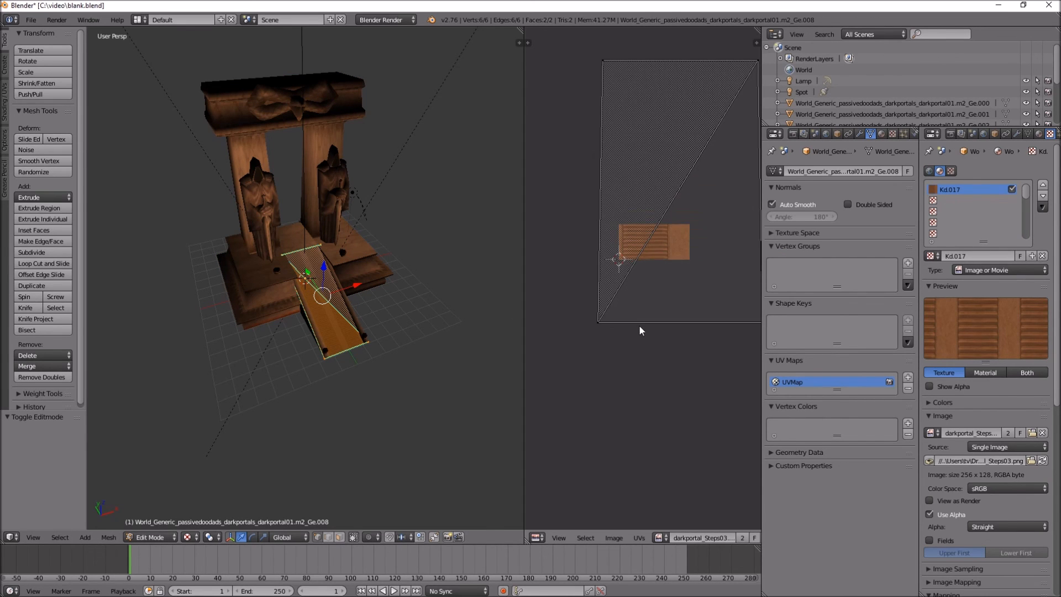
scroll(661, 279, down, 1)
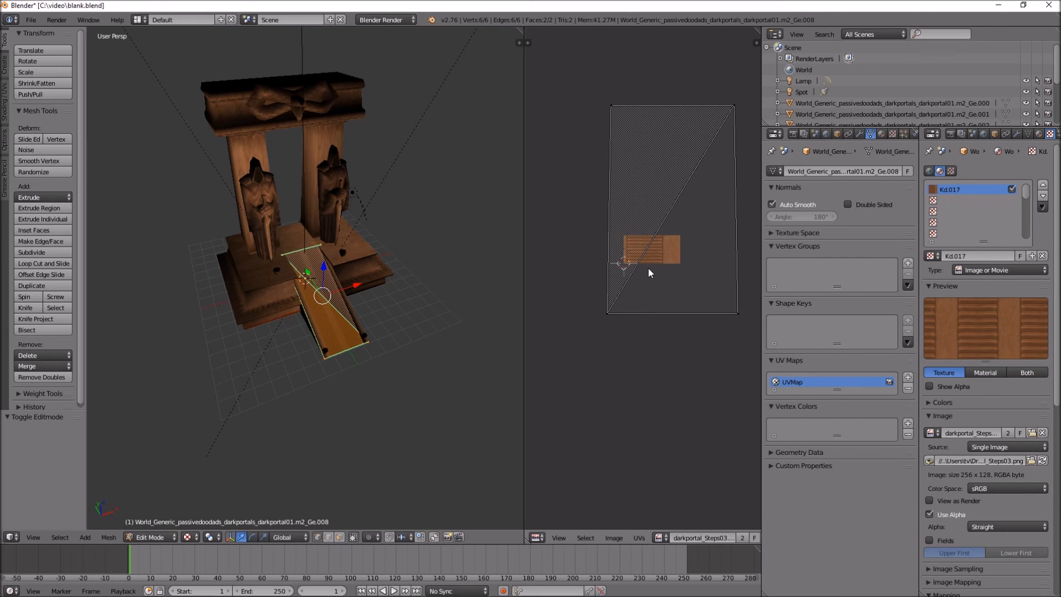
Step: Load darkportal.png from the darkportal folder into the UV editor as the ramp's texture
key(alt+Tab)
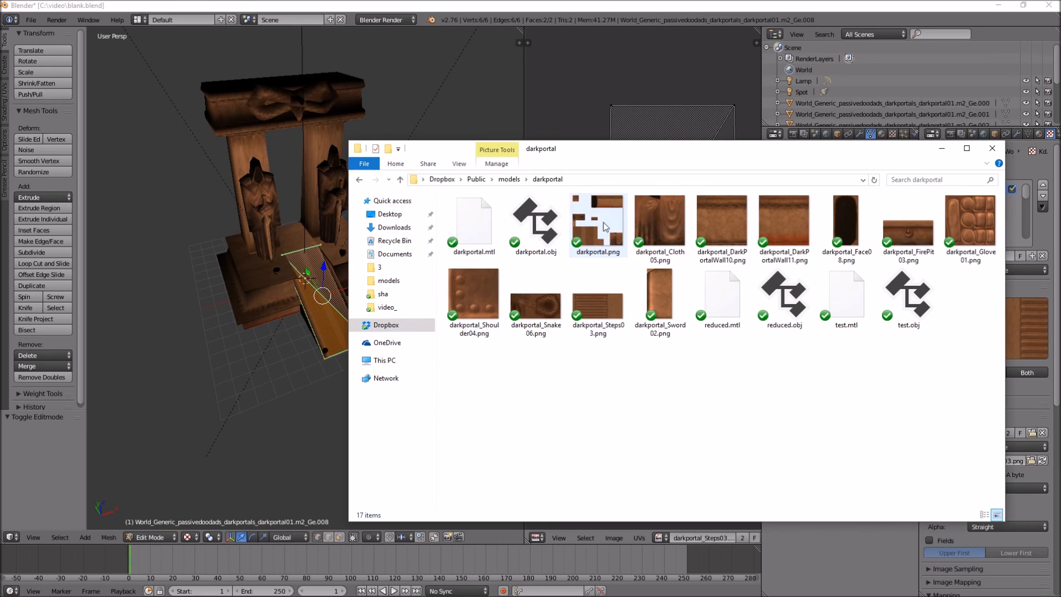
drag(604, 225, 615, 115)
click(633, 5)
scroll(611, 296, up, 2)
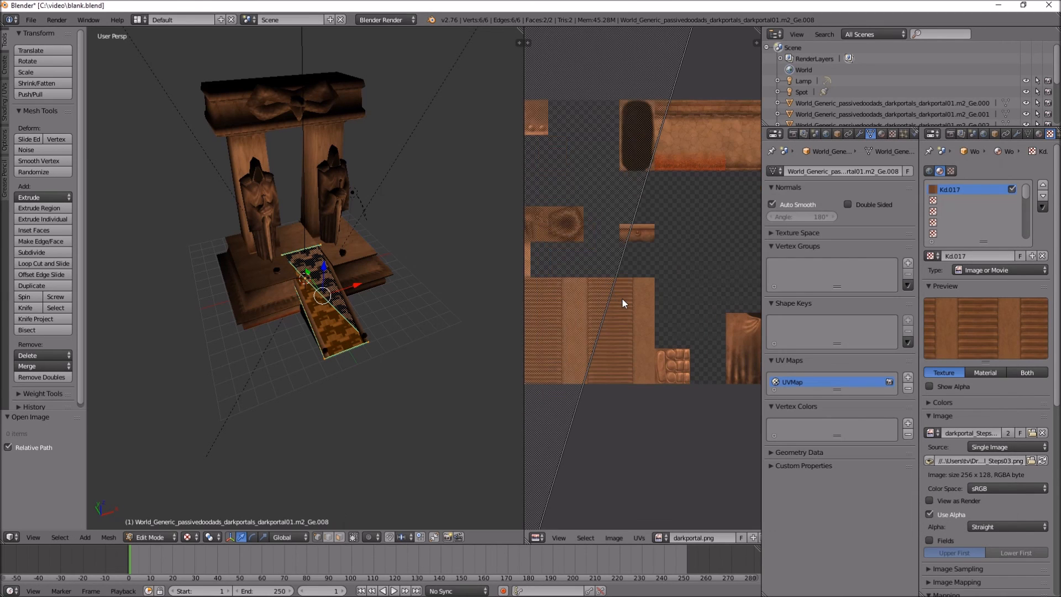
Step: Select all of the ramp's UVs and scale them down to about 0.111
scroll(623, 301, down, 4)
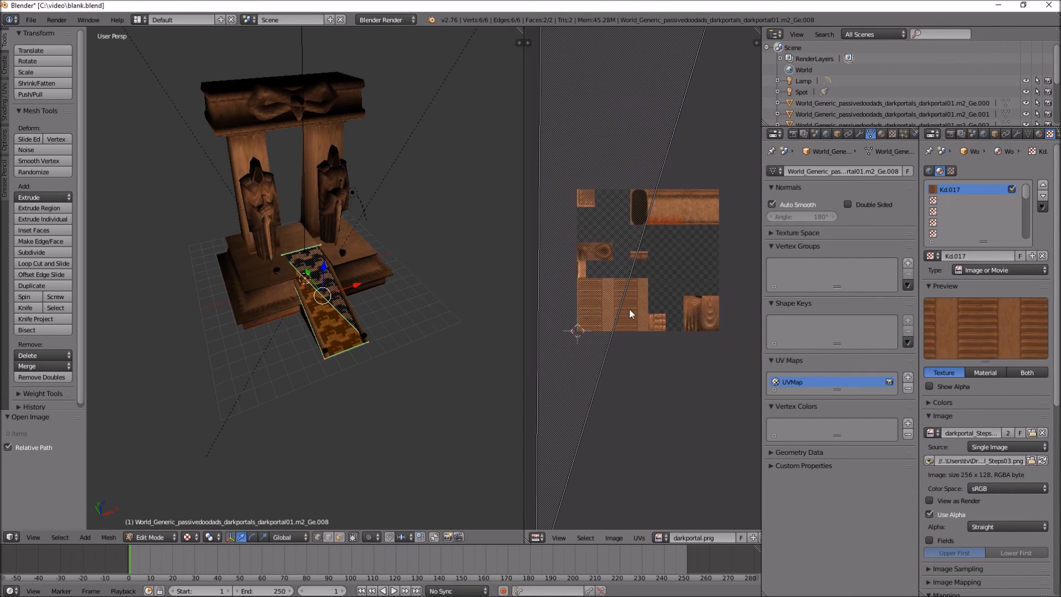
scroll(633, 353, down, 4)
key(a)
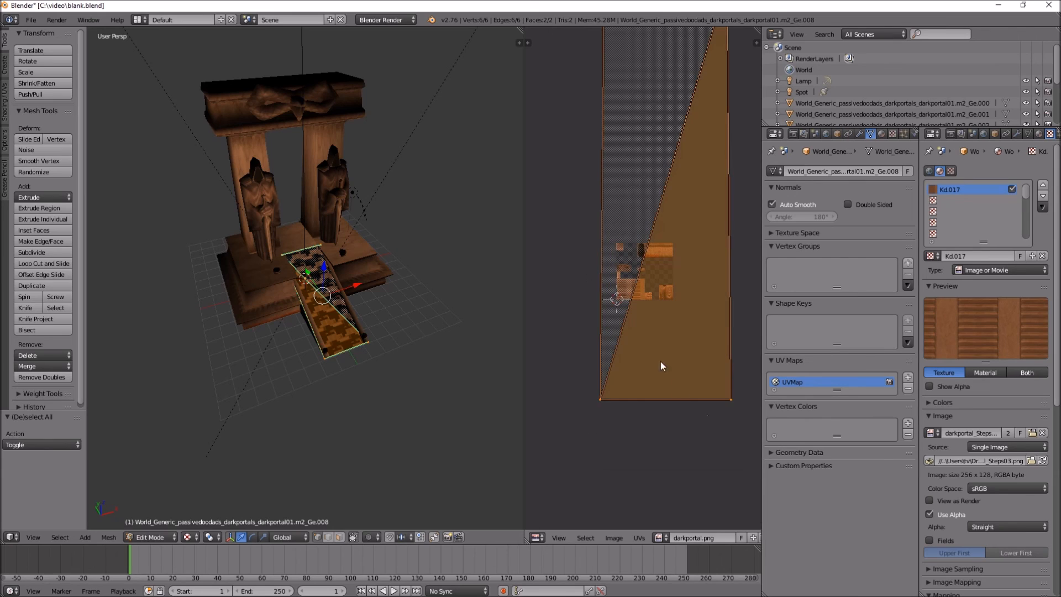
key(s)
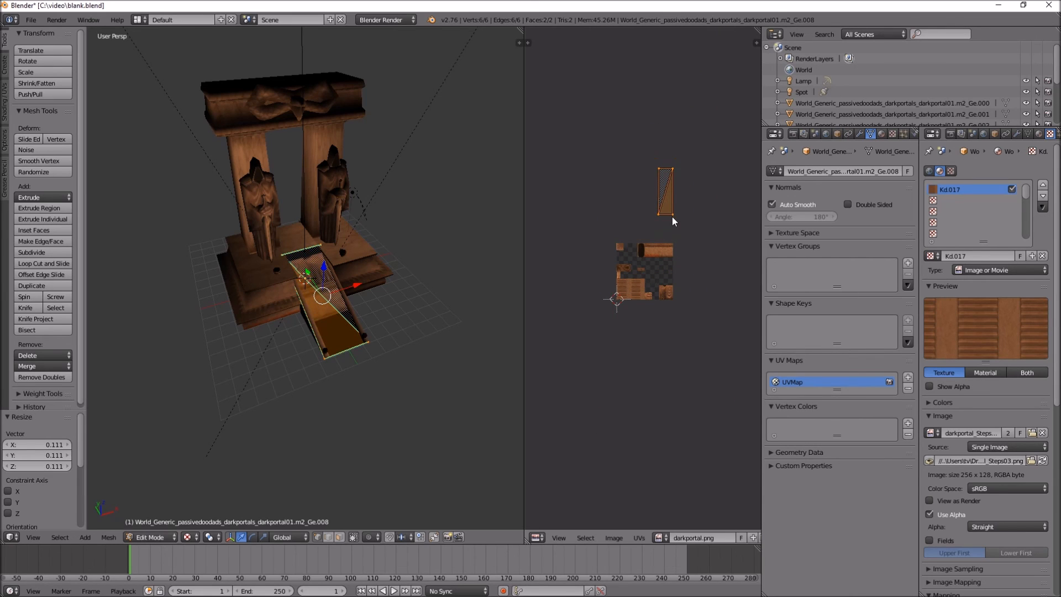
Step: Move the ramp's UVs about -0.650 in X and -1.723 in Y onto the steps artwork, then scale them to about 0.431 along Y
key(g)
click(635, 313)
scroll(640, 370, up, 5)
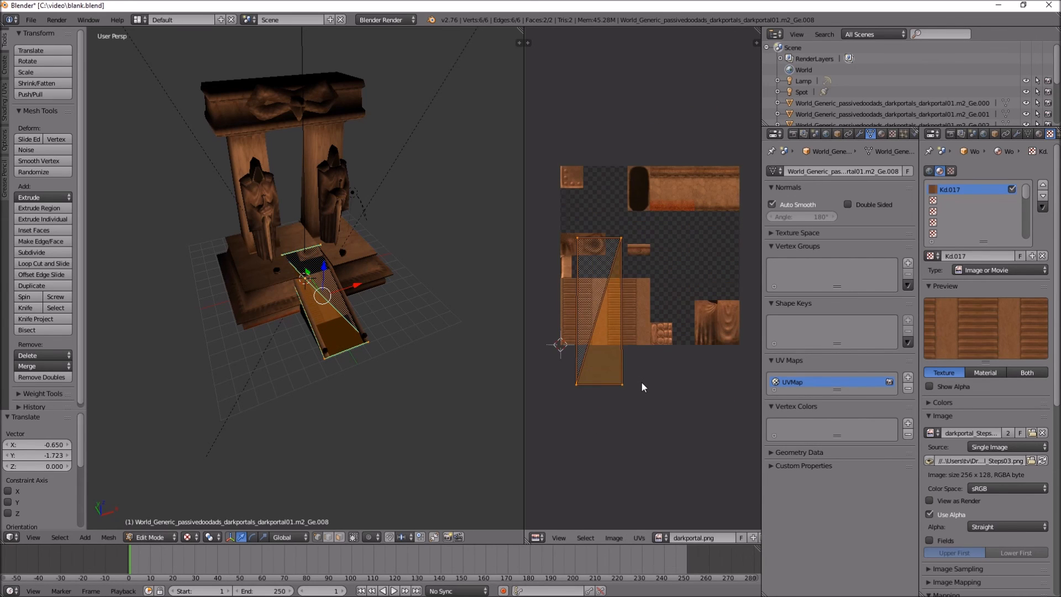
key(s)
key(y)
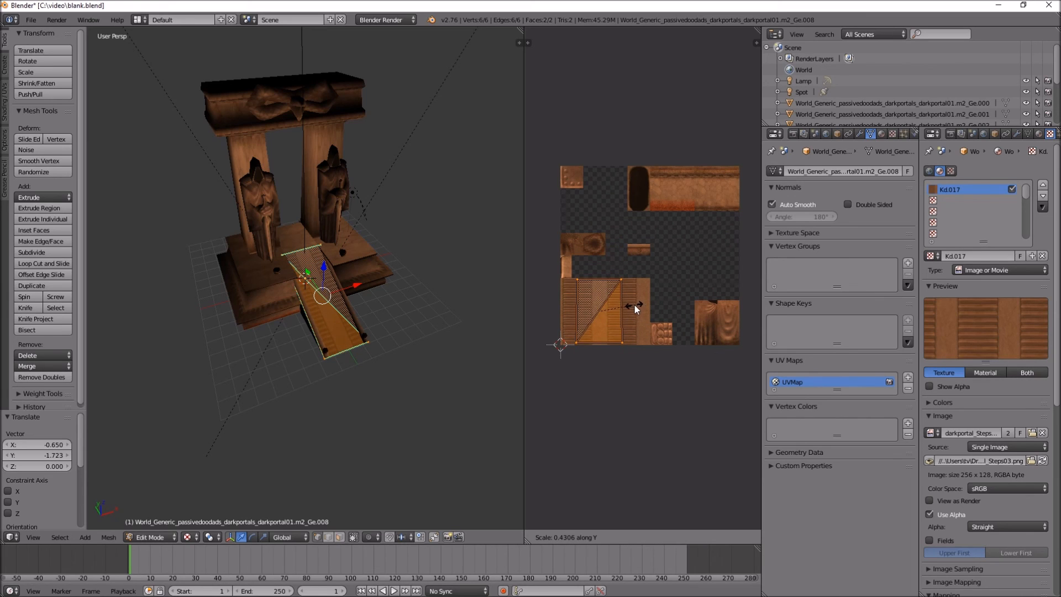
click(636, 309)
Step: Scale the ramp's UVs to about 1.812 along X, shift them about 0.019 along X to fit the steps artwork, and leave Edit Mode
key(s)
key(x)
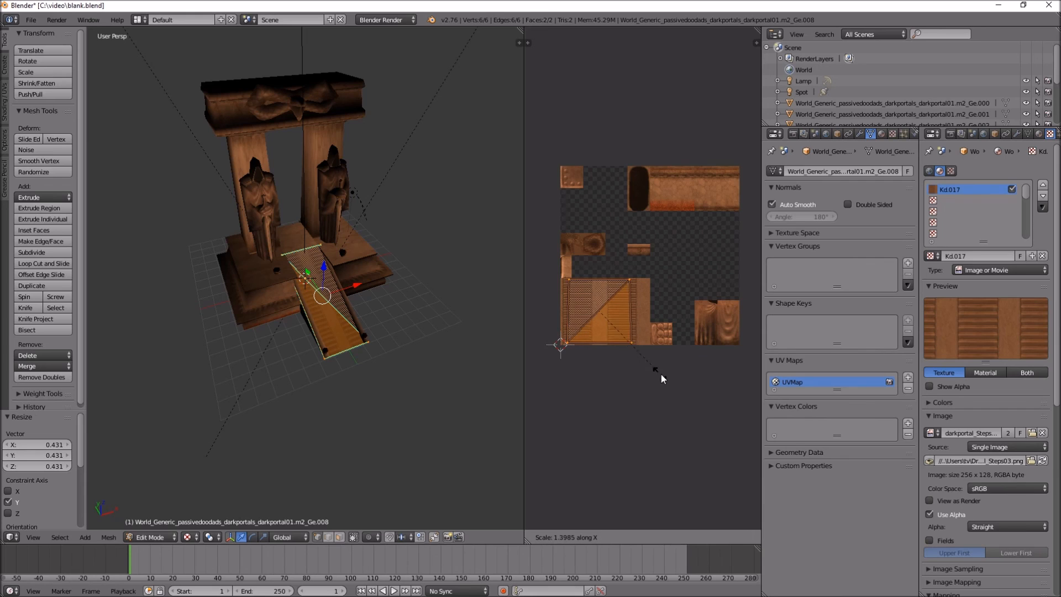
click(680, 393)
key(g)
key(x)
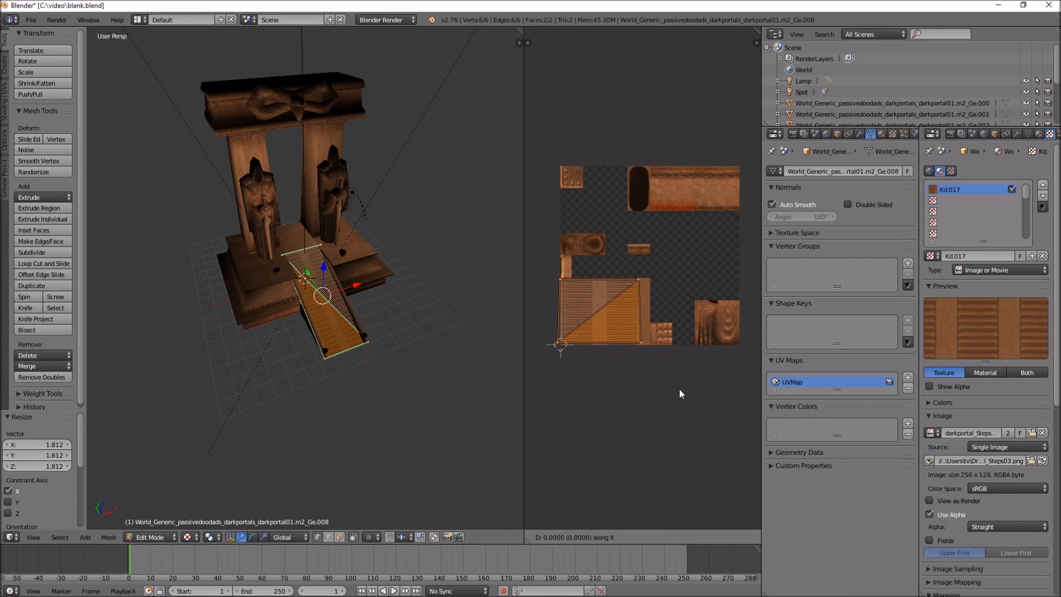
click(681, 394)
key(Tab)
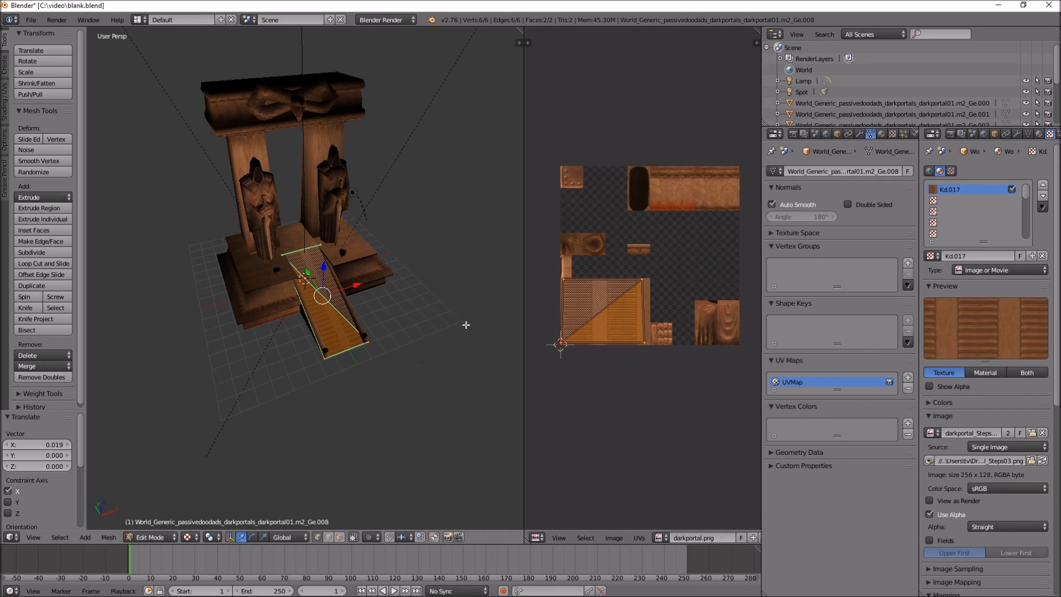
mouse_move(447, 368)
middle_down()
mouse_move(419, 359)
mouse_move(447, 372)
mouse_move(436, 359)
middle_up()
scroll(441, 360, up, 5)
scroll(419, 367, down, 3)
scroll(436, 360, down, 4)
scroll(438, 364, up, 2)
Step: Select the portal's main wall and pillar mesh, enter Edit Mode and examine its UVs against the wall texture
right_click(316, 104)
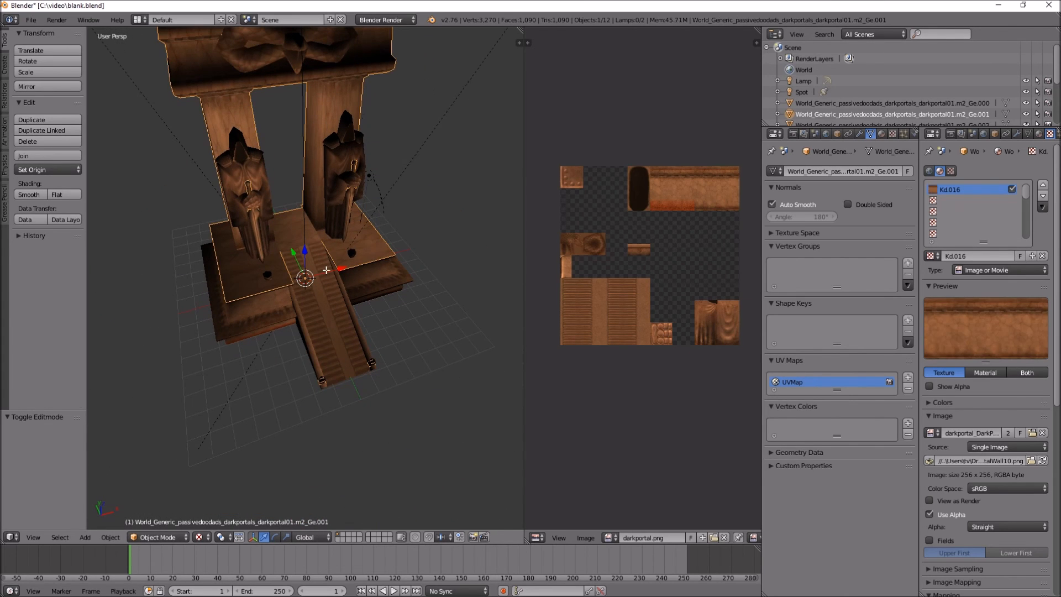
key(Tab)
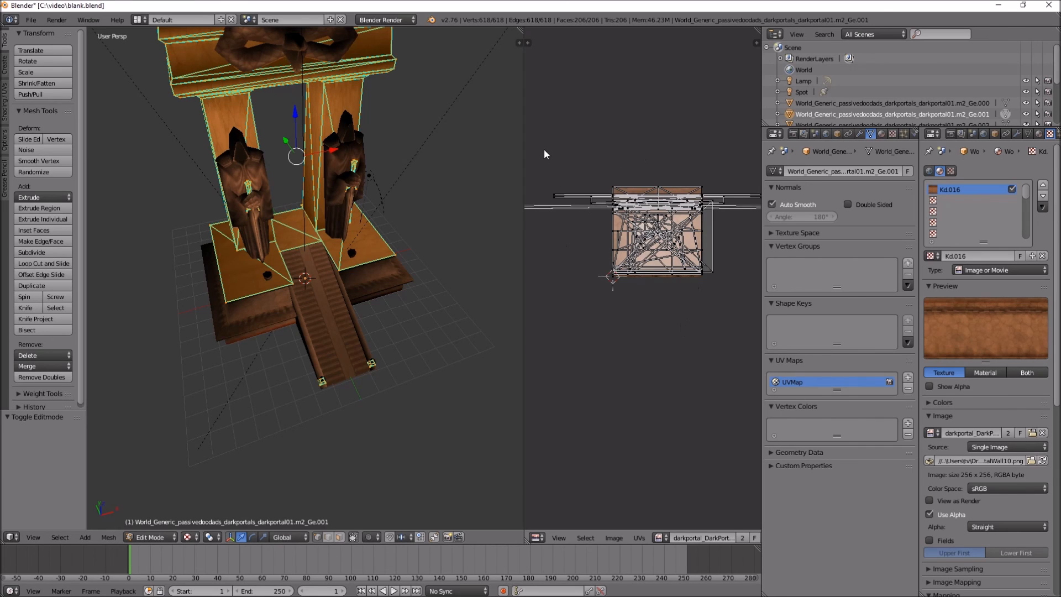
middle_drag(758, 194, 715, 190)
middle_drag(618, 340, 703, 355)
middle_drag(426, 201, 197, 262)
middle_drag(321, 294, 280, 300)
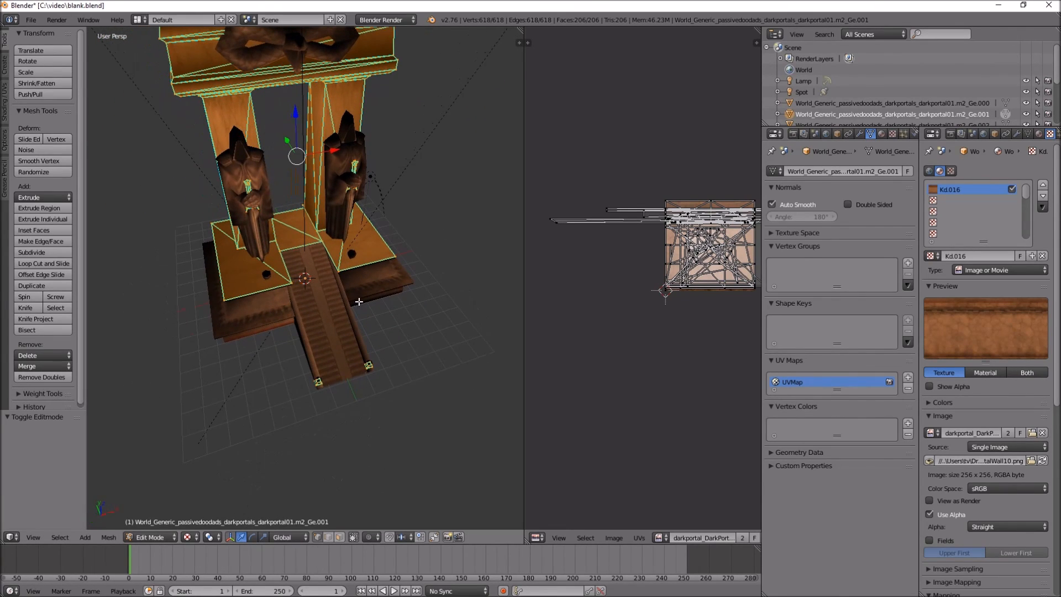
Step: Select the stray UV vertices beyond the wall texture's left edge and move them about 0.713 along X
key(b)
drag(539, 141, 662, 341)
key(g)
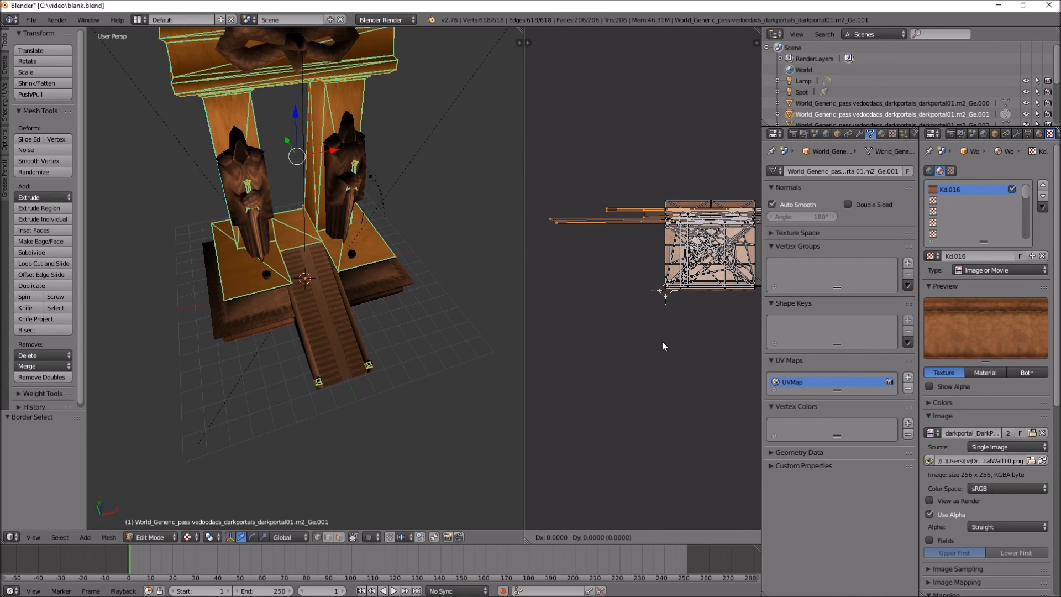
key(x)
click(725, 360)
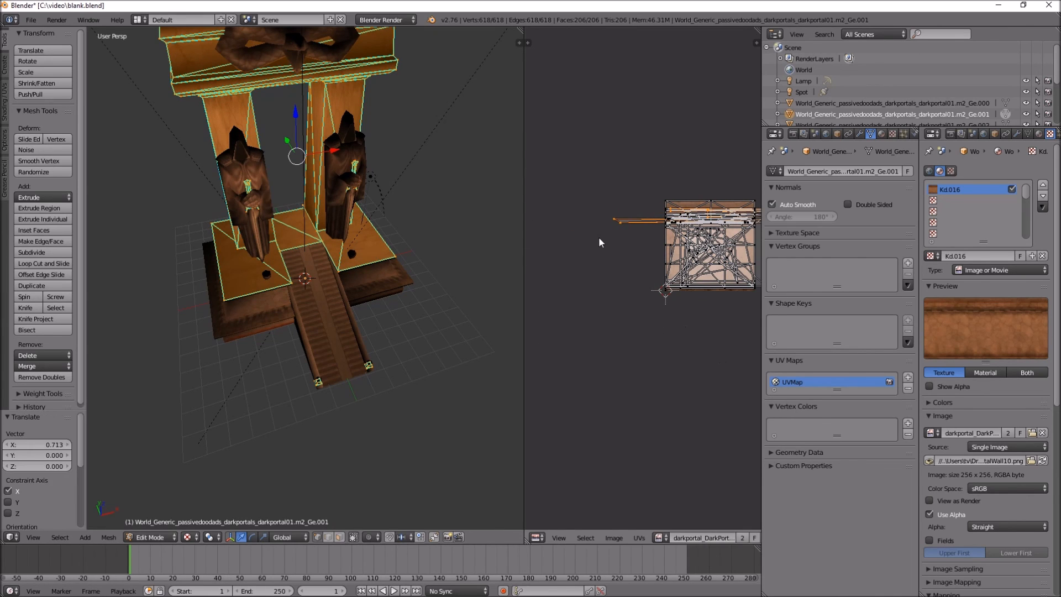
Step: Select only the UV vertices still sticking out past the left edge and move them along X onto the wall texture
key(a)
key(b)
drag(606, 148, 655, 311)
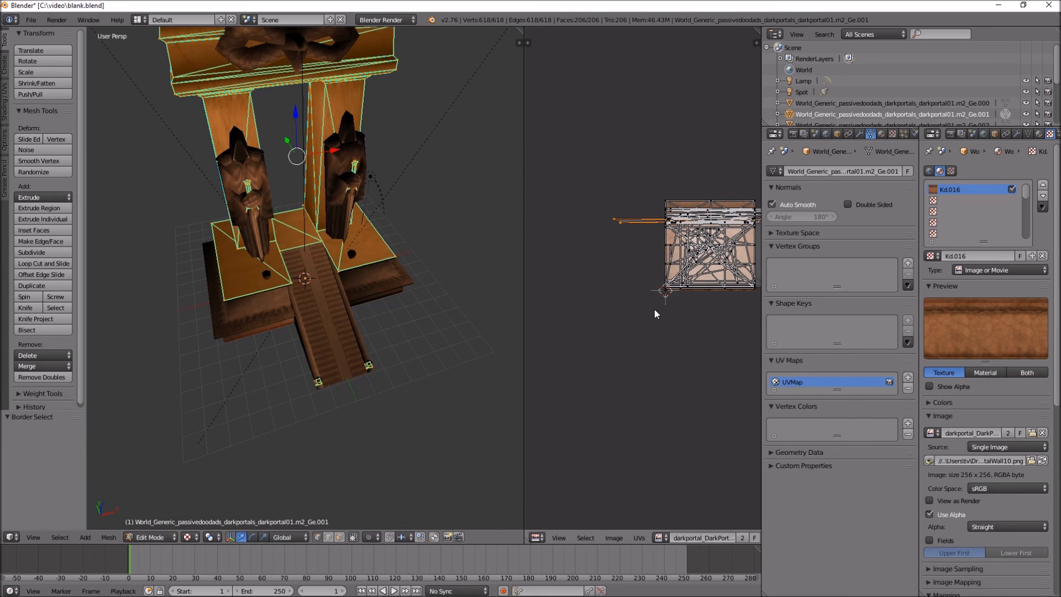
key(g)
key(x)
click(706, 325)
Step: Select only the UV vertices beyond the wall texture's right edge and move them about -0.837 along X onto it
middle_drag(706, 324, 583, 331)
key(a)
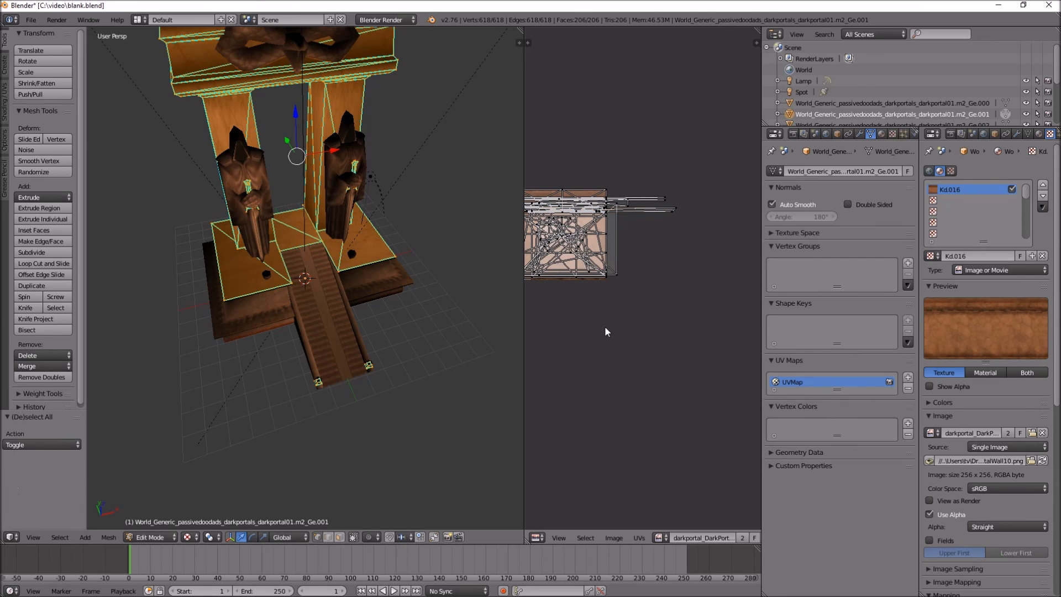
key(b)
drag(711, 317, 609, 156)
key(g)
key(x)
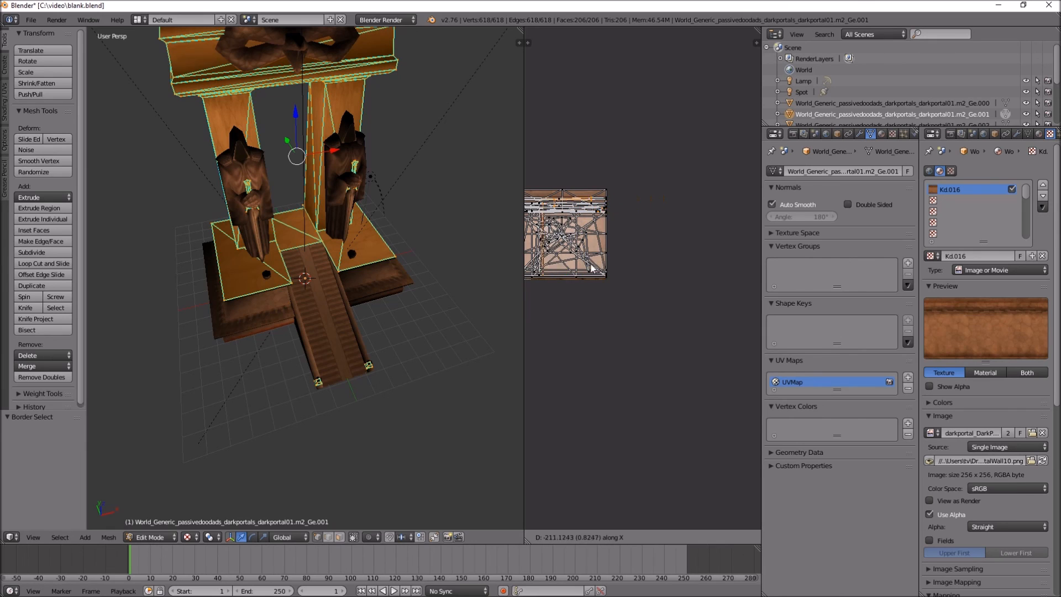
click(560, 339)
middle_drag(560, 340, 654, 323)
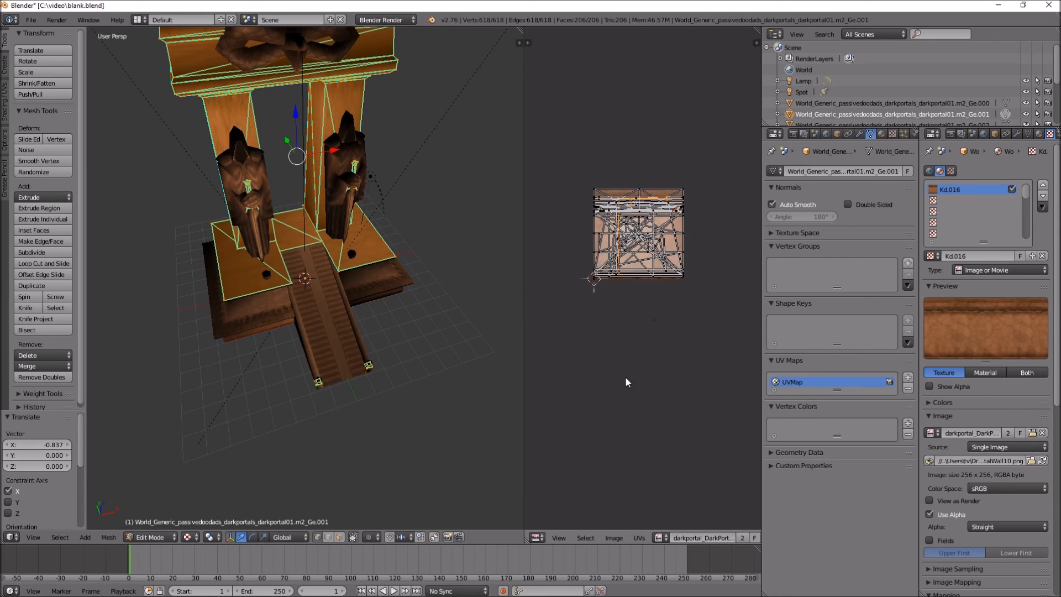
Step: Load darkportal.png into the UV editor as the wall mesh's texture
key(alt+Tab)
drag(600, 223, 636, 91)
click(646, 4)
scroll(654, 287, down, 4)
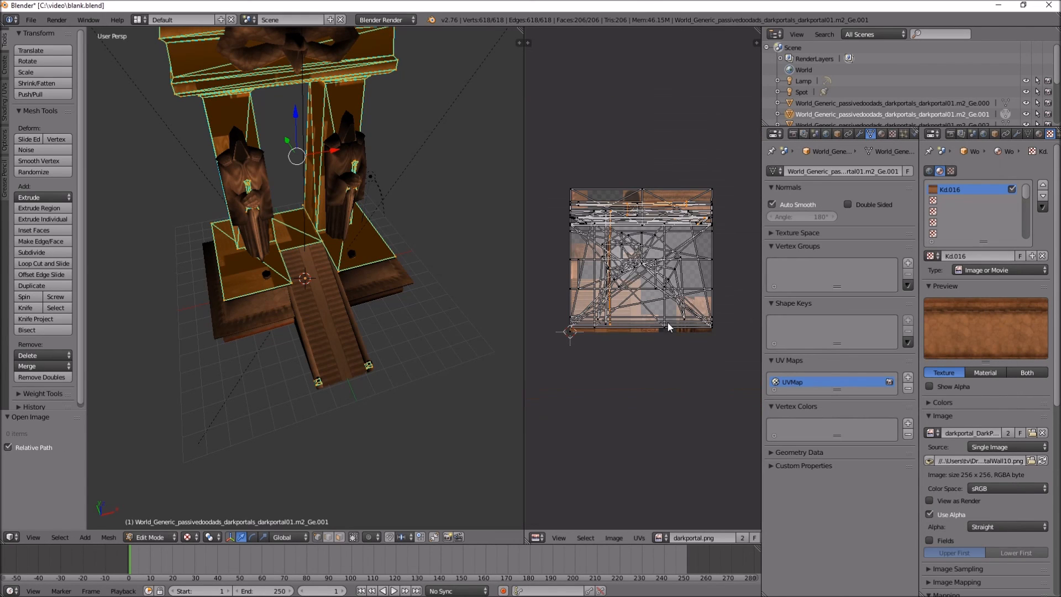
Step: Scale all of the wall mesh's UVs to about 0.163 and move them about 0.402 in X and 0.379 in Y onto the wall artwork
key(a)
key(a)
key(s)
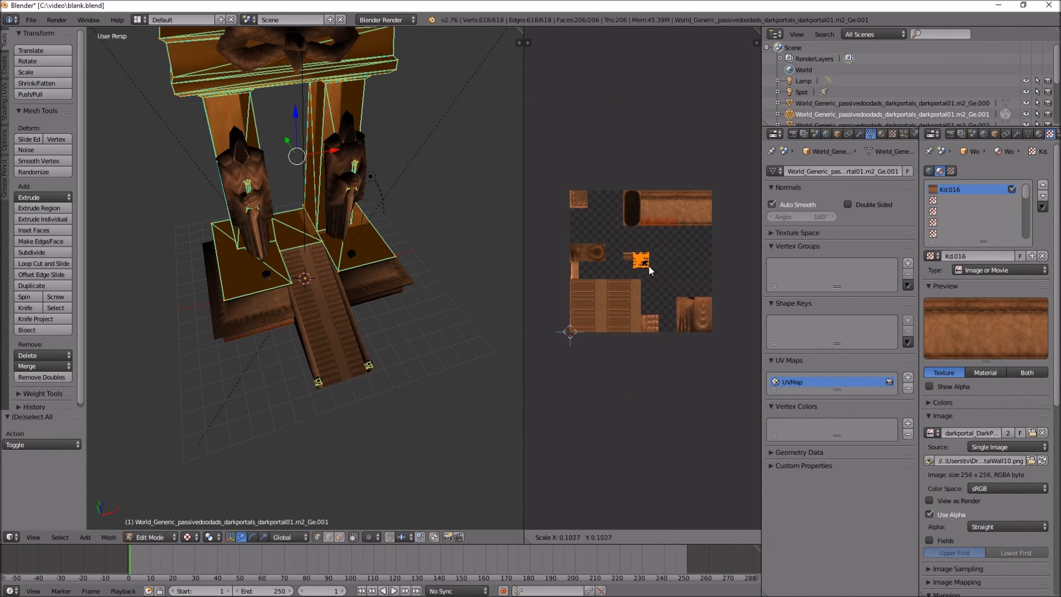
click(654, 272)
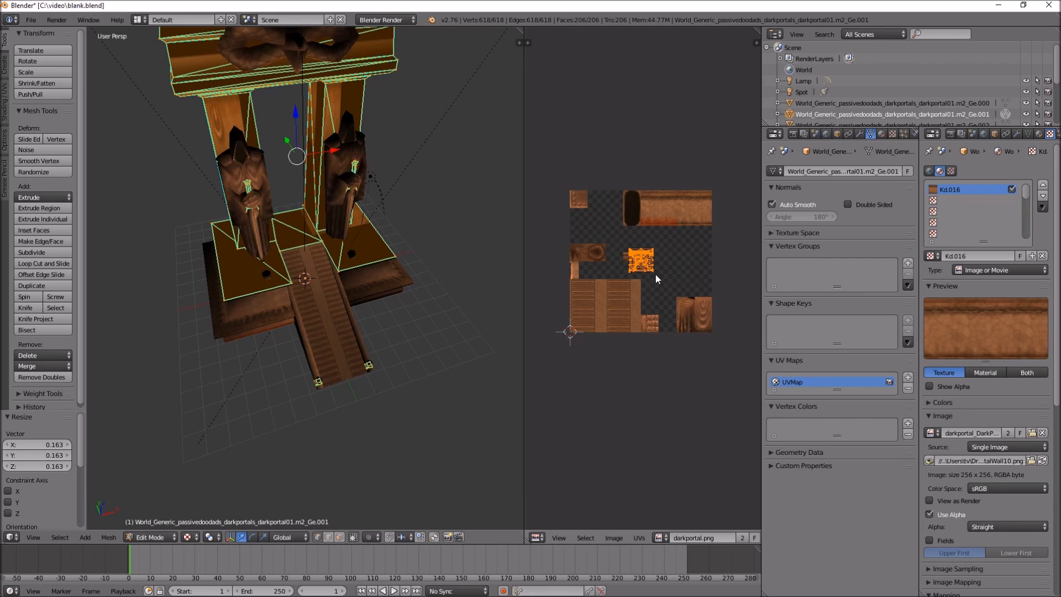
key(g)
click(713, 223)
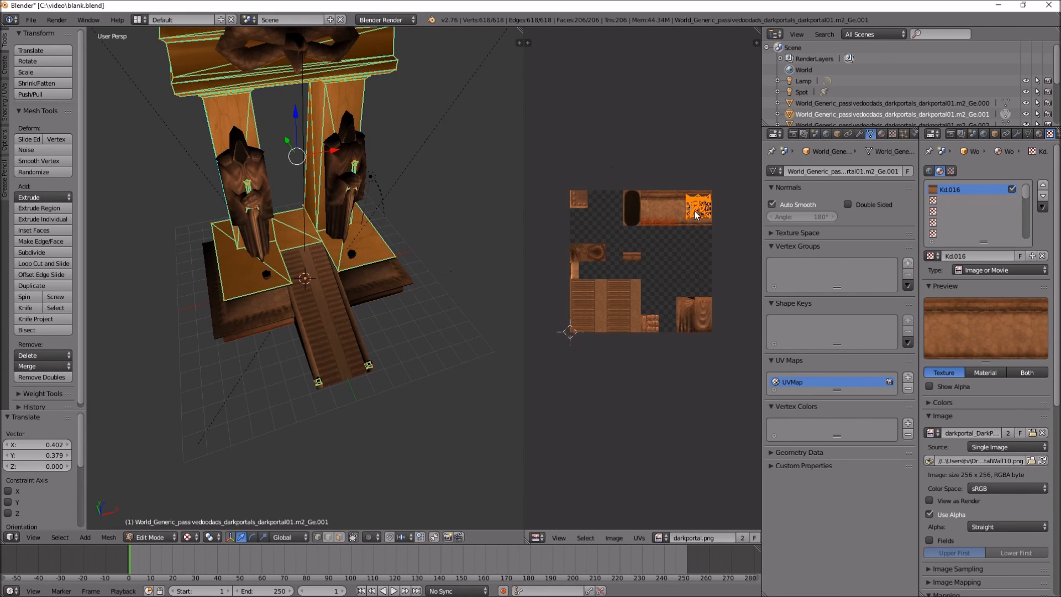
scroll(831, 104, down, 3)
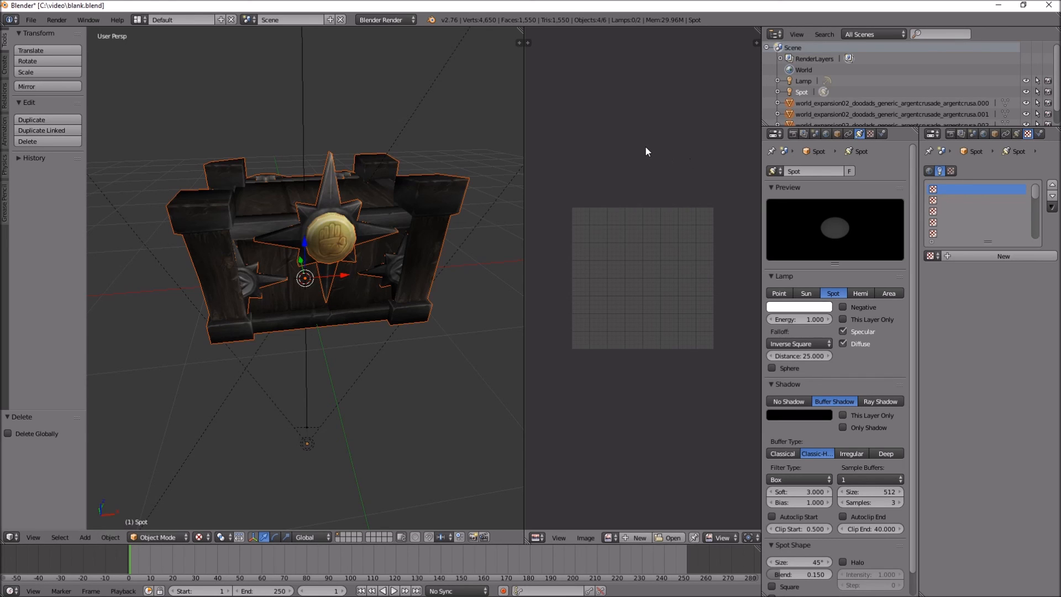
Step: Select the gold medallion on the Argent Crusade chest, enter Edit Mode and examine its UV layout against the banner texture
mouse_move(390, 326)
middle_down()
mouse_move(342, 323)
mouse_move(403, 341)
middle_up()
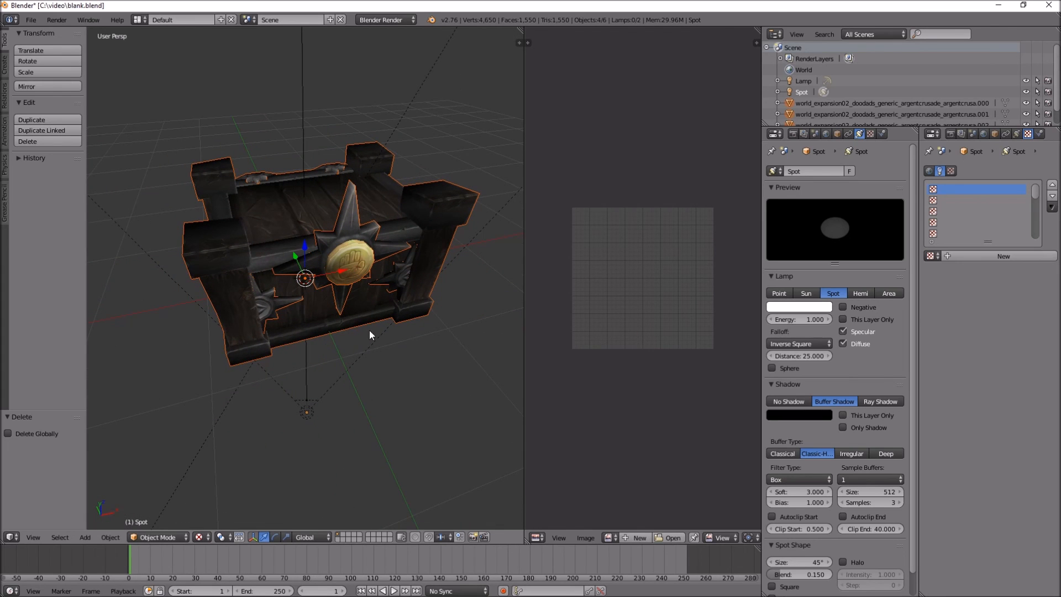
right_click(356, 256)
middle_drag(402, 306, 339, 258)
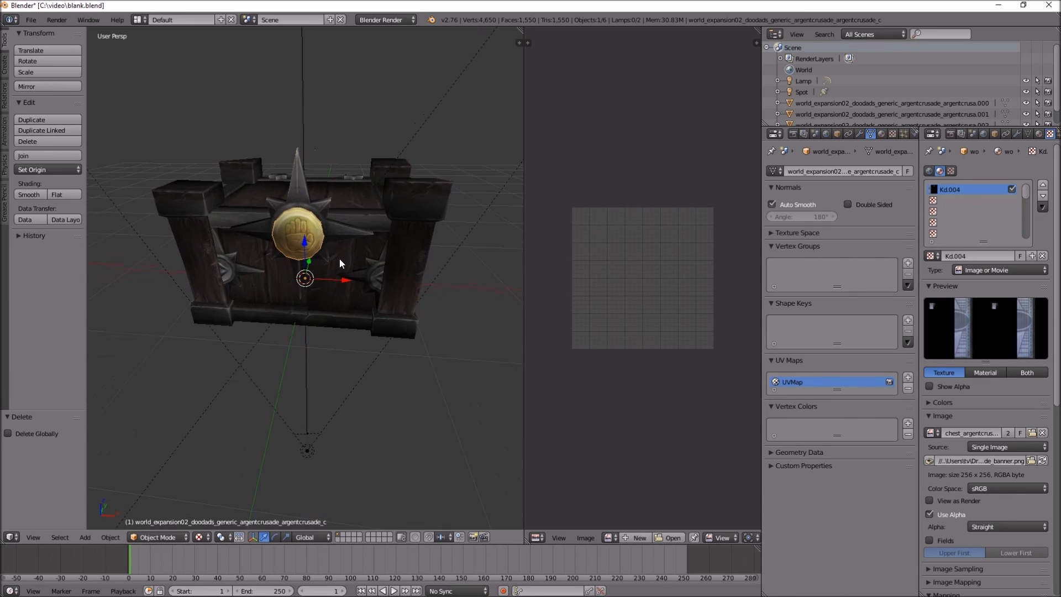
key(Tab)
scroll(634, 379, up, 3)
middle_drag(628, 386, 586, 279)
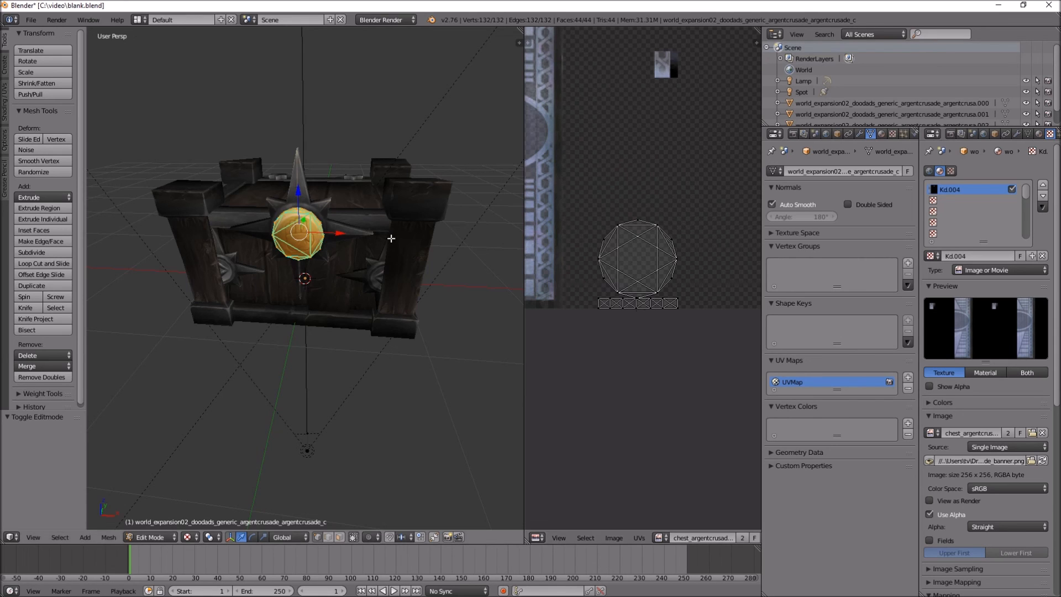
scroll(309, 245, up, 6)
scroll(292, 353, down, 2)
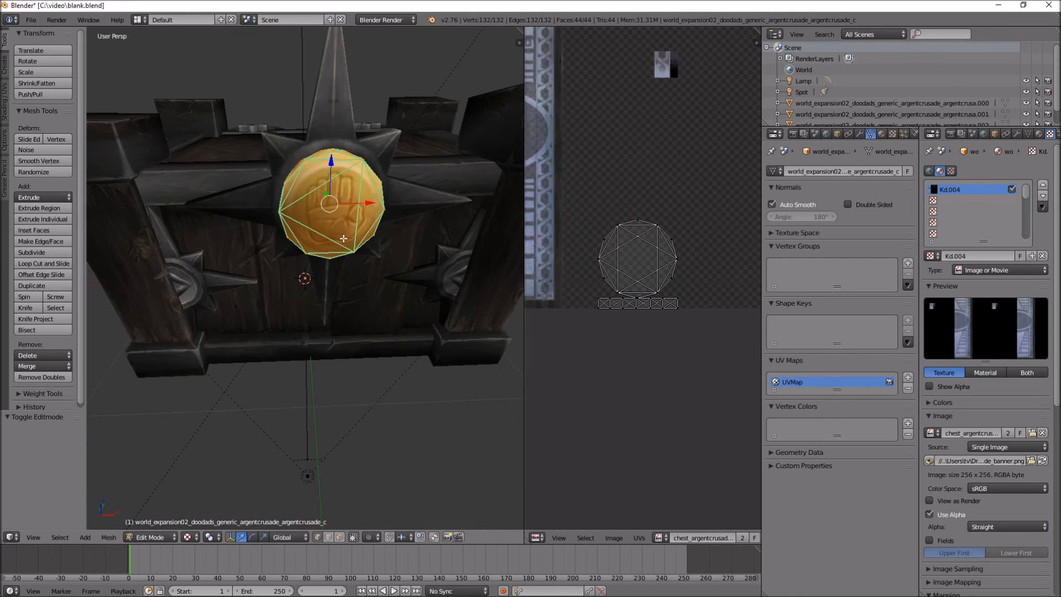
Step: Switch the 3D viewport to Material shading and inspect the chest's medallion and star ornaments
click(191, 537)
click(214, 473)
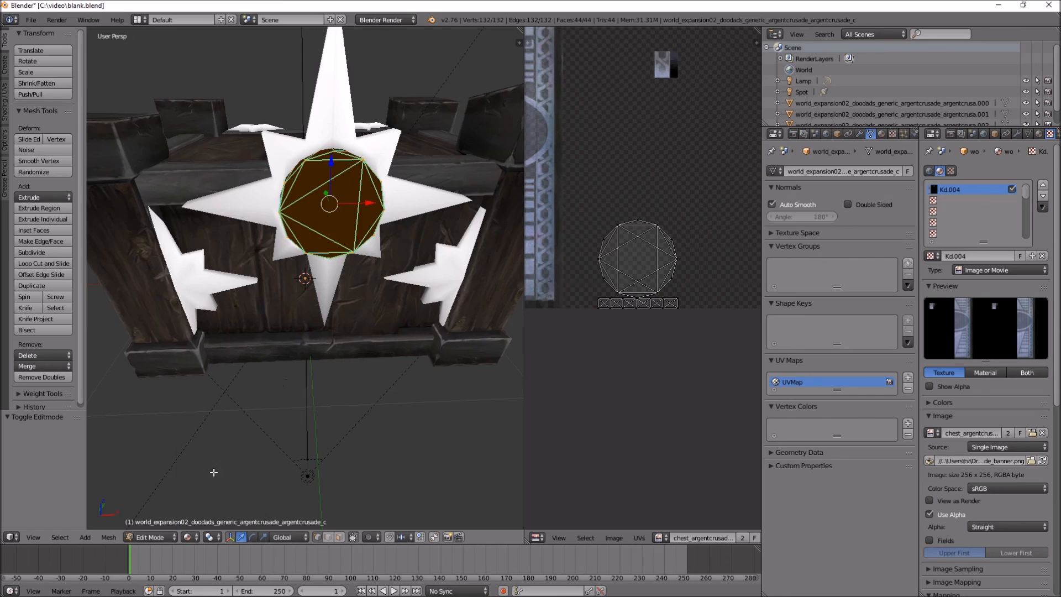
scroll(283, 376, down, 3)
middle_drag(284, 376, 308, 372)
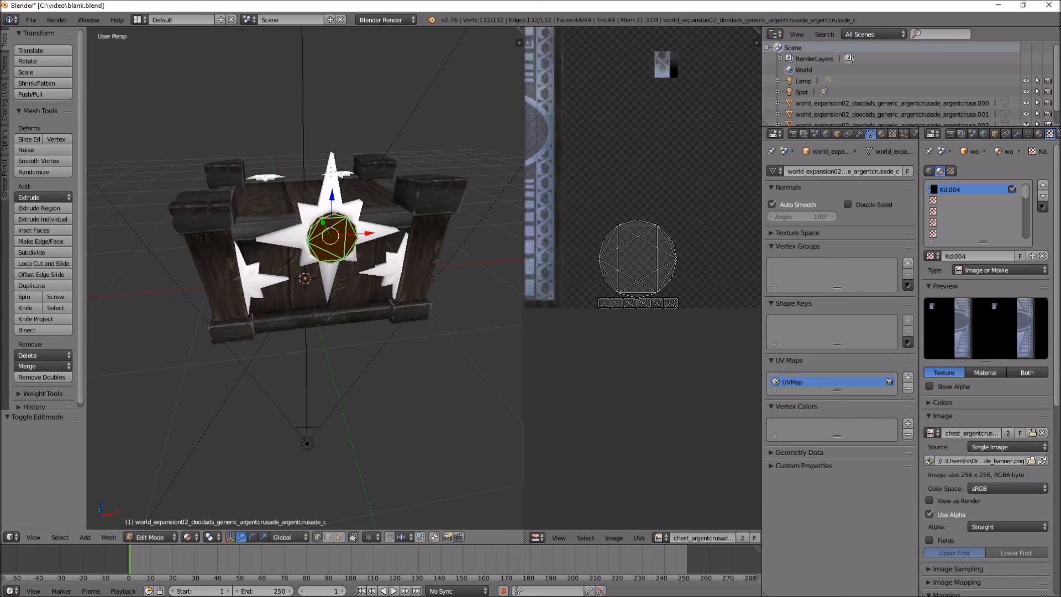
Step: Leave the medallion, open the chest's star ornament mesh in Edit Mode and examine its UV layout against the banner texture
key(a)
key(Tab)
right_click(335, 177)
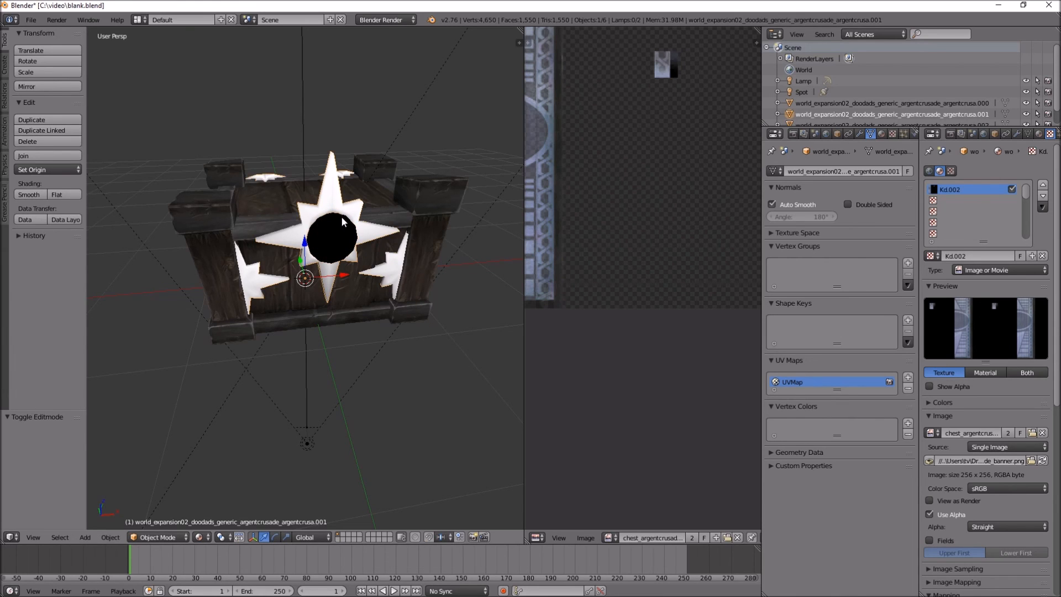
key(Tab)
key(a)
key(a)
middle_drag(645, 303, 687, 398)
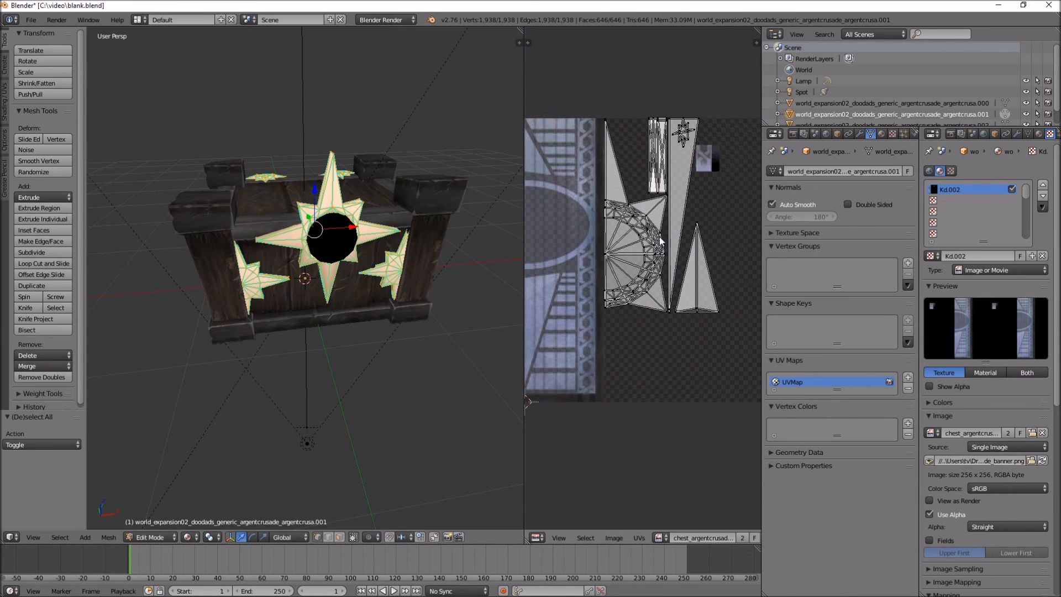
middle_drag(695, 284, 667, 289)
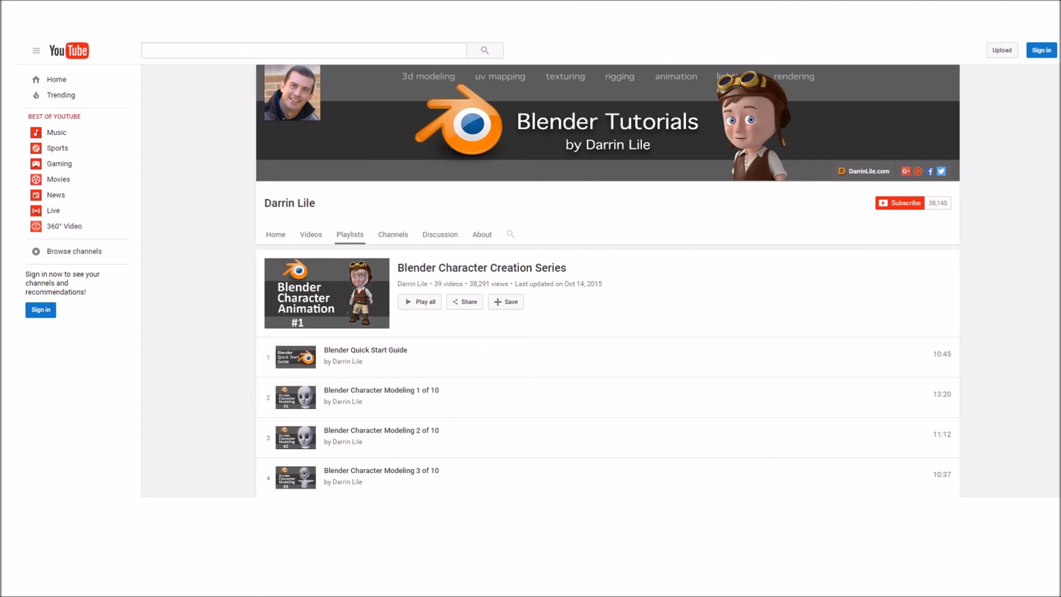
click(623, 141)
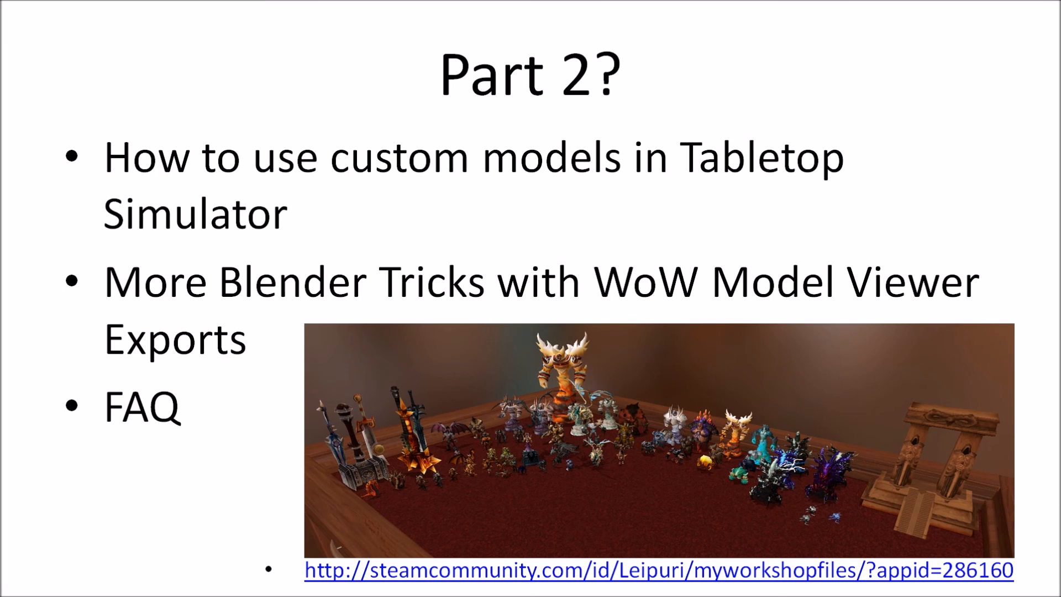